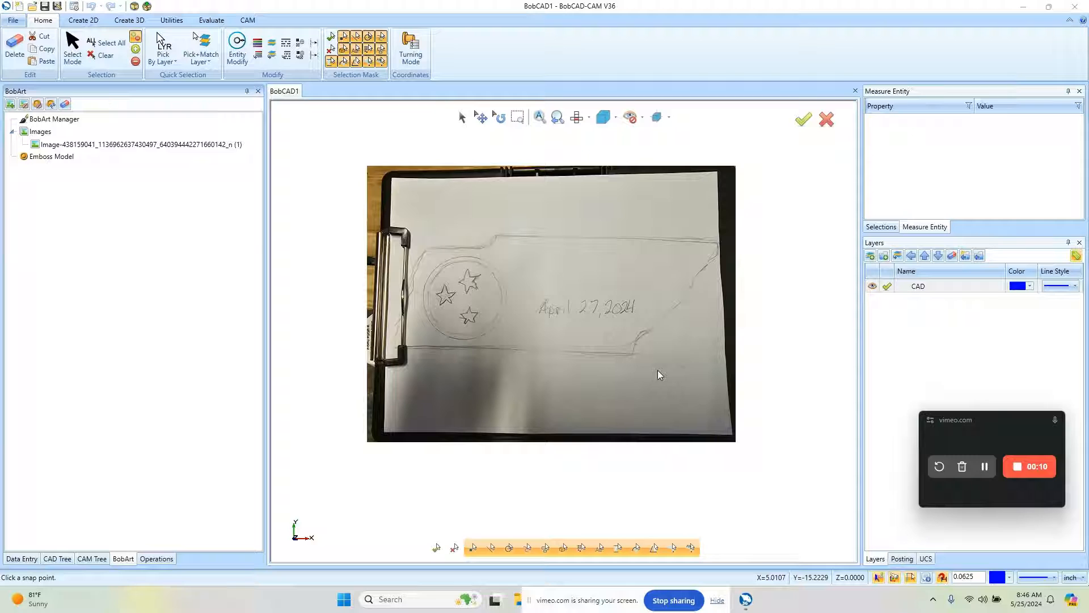
Hide the imported photo of the hand-drawn sketch.
{"action": "scroll", "coordinate": [598, 396], "scroll_direction": "down", "scroll_amount": 2}
{"action": "scroll", "coordinate": [597, 370], "scroll_direction": "up", "scroll_amount": 2}
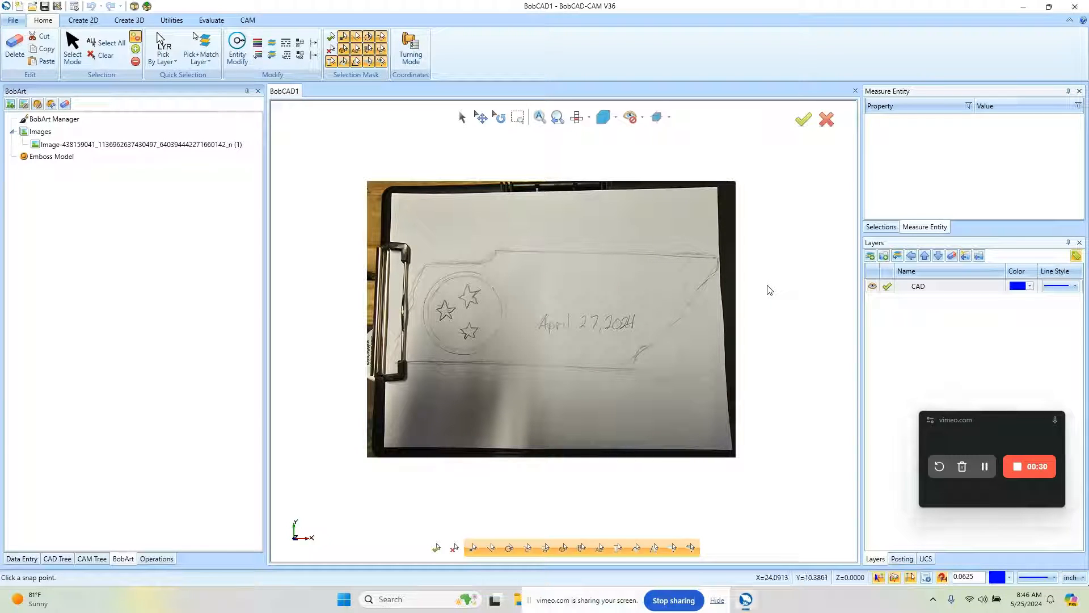
{"action": "key", "text": "alt+i"}
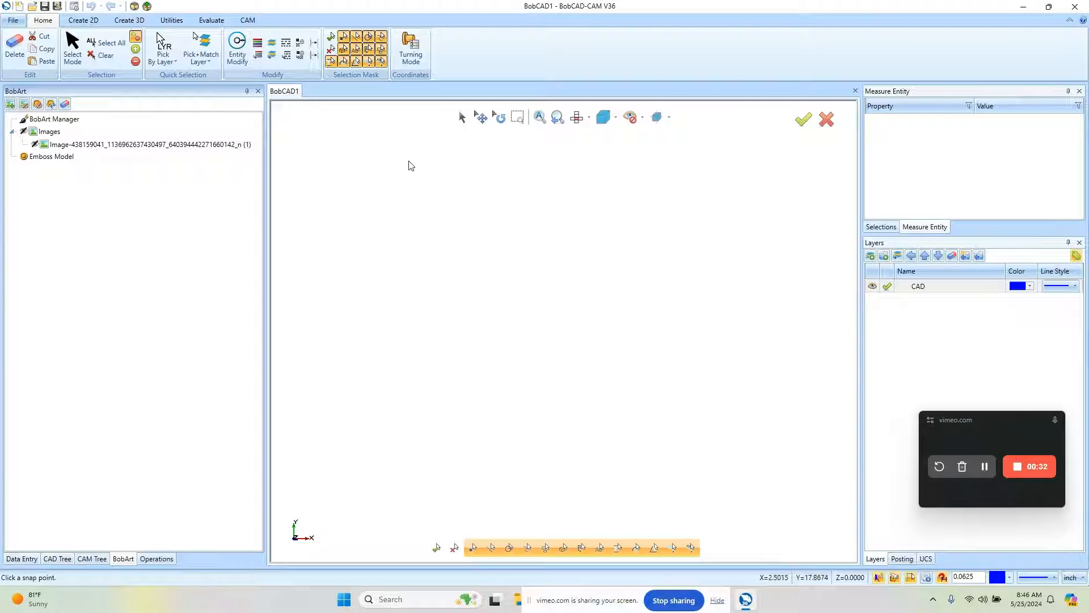
Create a rectangle 12 inches long and 4.5 inches wide, centred on the origin.
{"action": "left_click", "coordinate": [86, 21]}
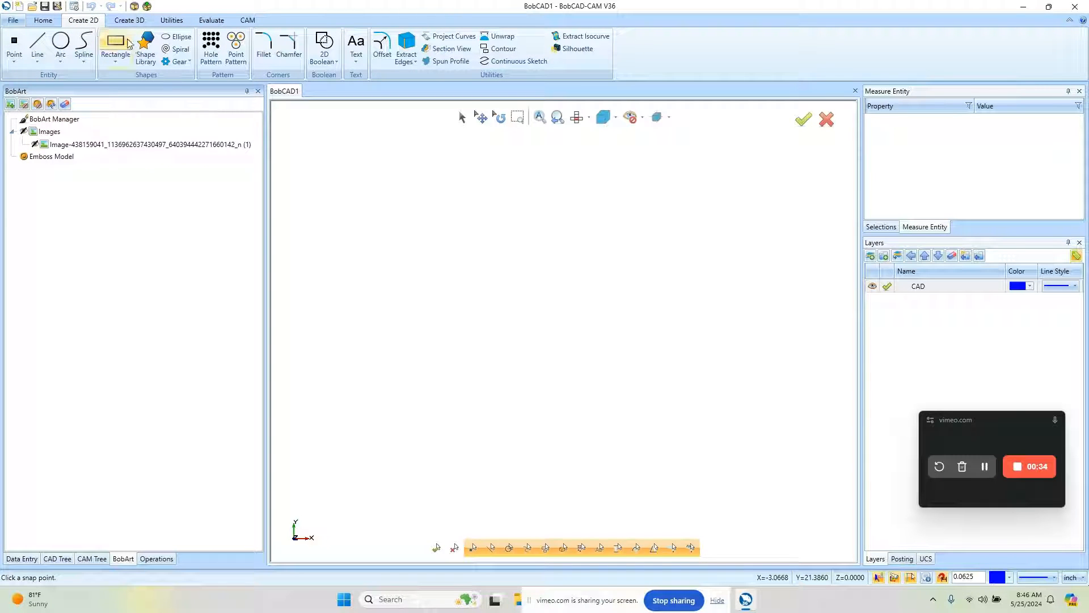
{"action": "left_click", "coordinate": [112, 42]}
{"action": "left_click_drag", "start_coordinate": [153, 187], "coordinate": [63, 187]}
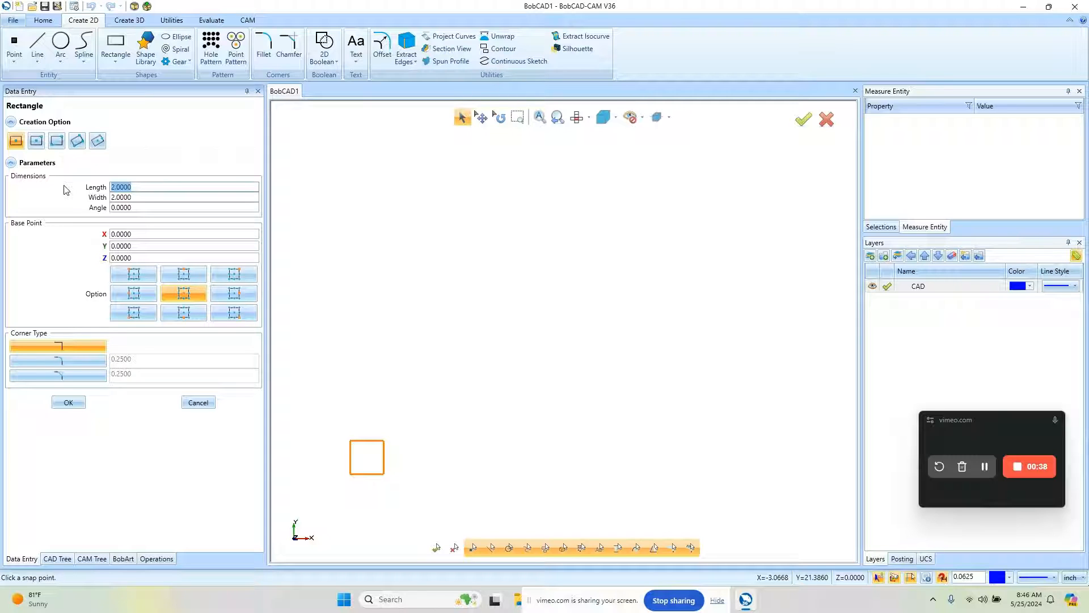
{"action": "type", "text": "12"}
{"action": "key", "text": "Tab"}
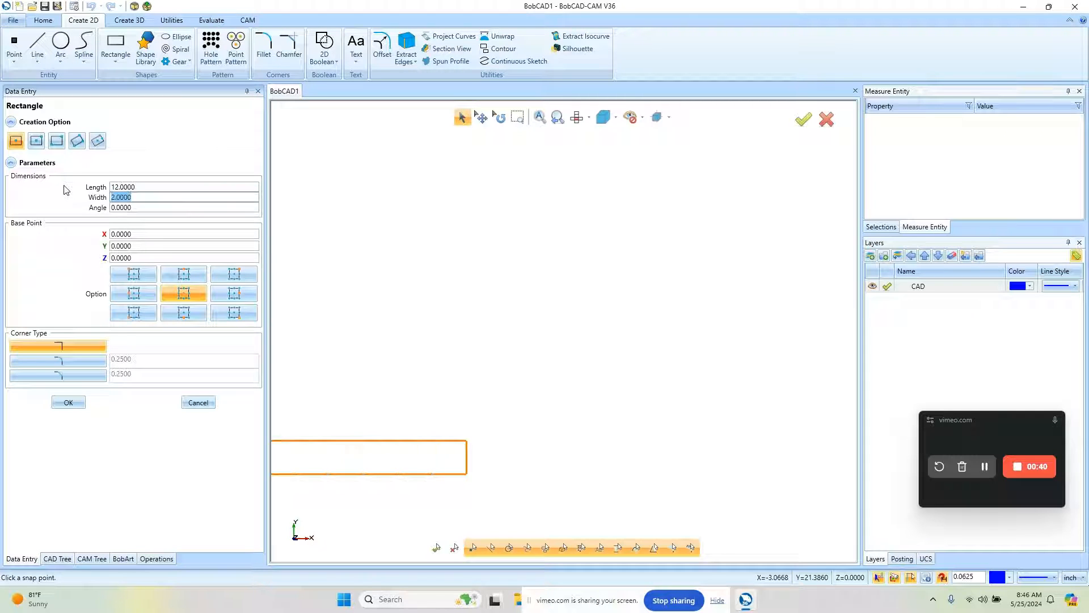
{"action": "type", "text": "4.5"}
{"action": "key", "text": "Tab"}
{"action": "left_click", "coordinate": [68, 402]}
{"action": "left_click", "coordinate": [199, 404]}
{"action": "scroll", "coordinate": [555, 324], "scroll_direction": "down", "scroll_amount": 3}
{"action": "scroll", "coordinate": [452, 397], "scroll_direction": "up", "scroll_amount": 6}
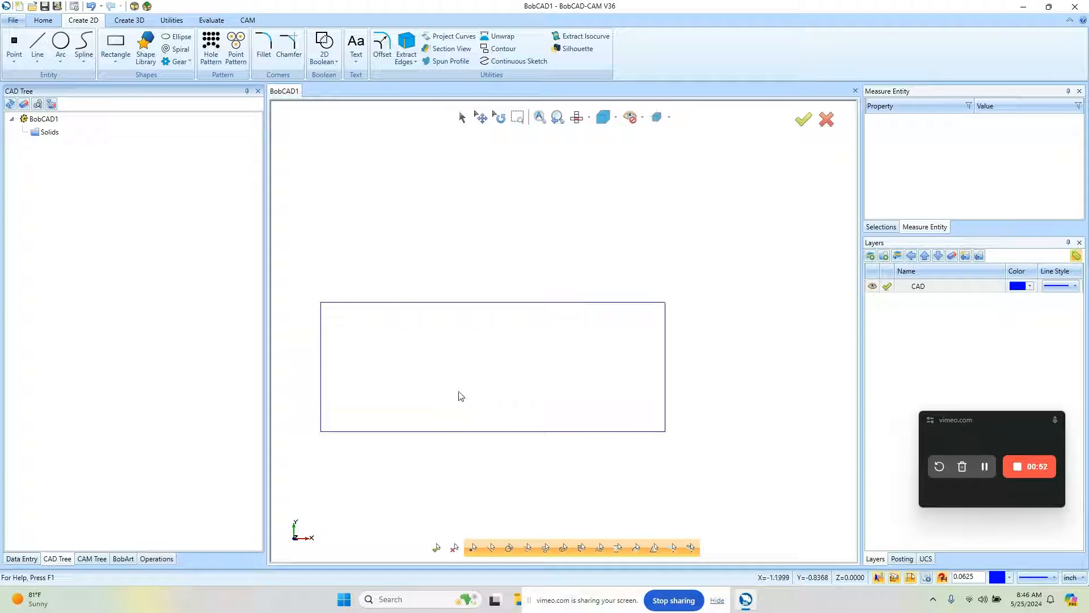
Show the sketch photo again and fit it to the rectangle with origin X -7.1168, Y -5.5249, X size 13.7845 and transparency 0.4585.
{"action": "left_click", "coordinate": [123, 558]}
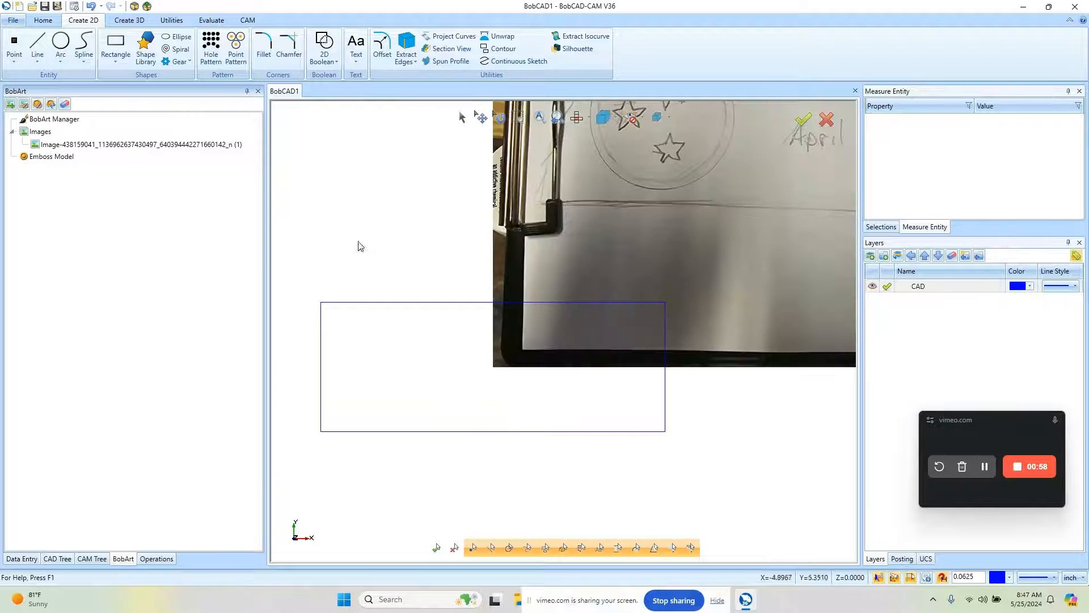
{"action": "right_click", "coordinate": [115, 151]}
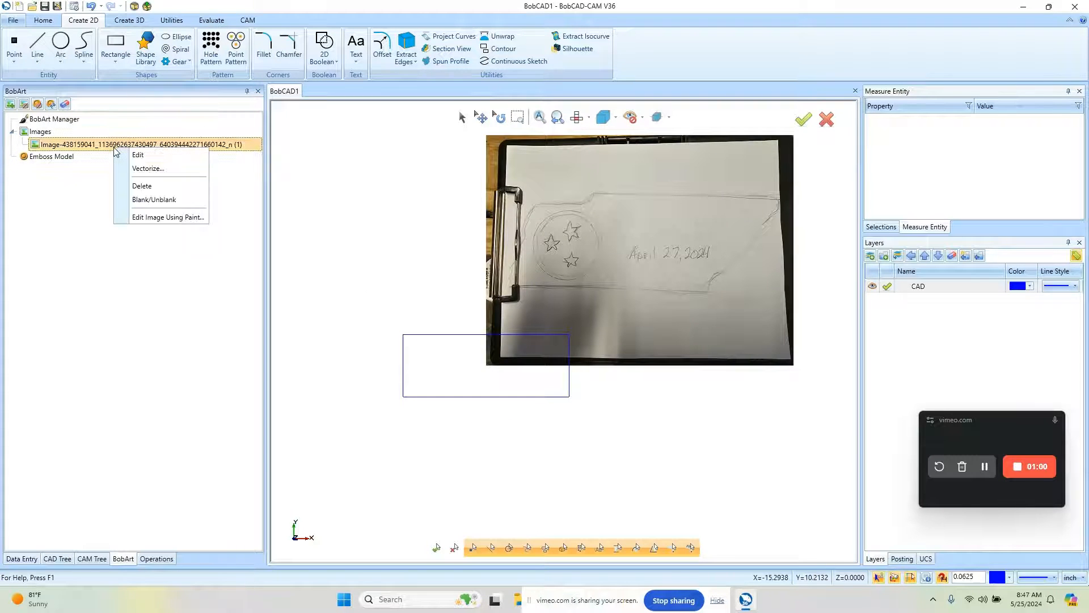
{"action": "left_click", "coordinate": [137, 155]}
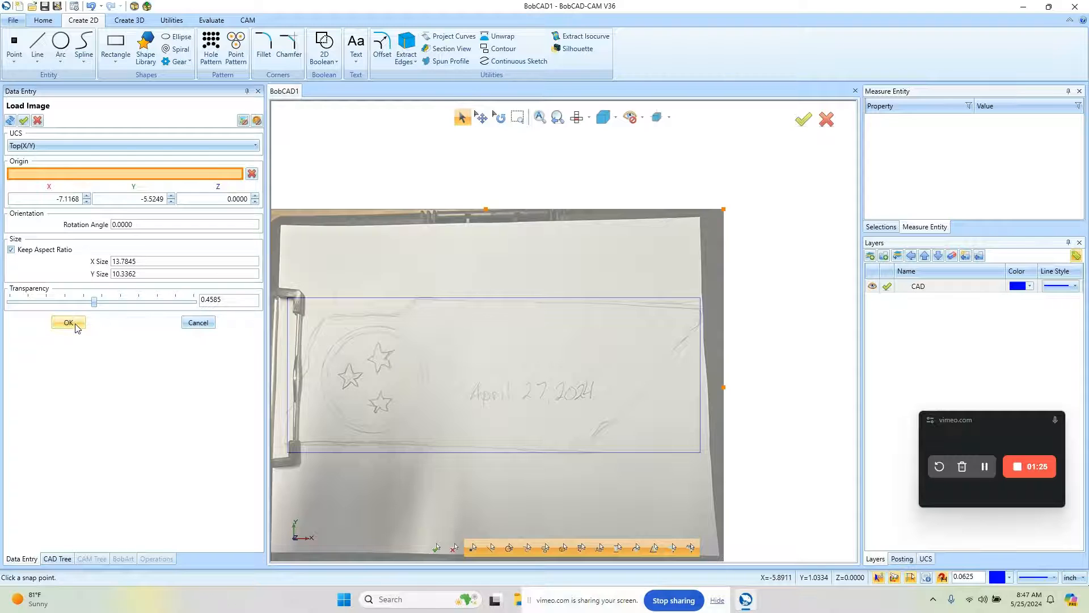
{"action": "left_click", "coordinate": [76, 326]}
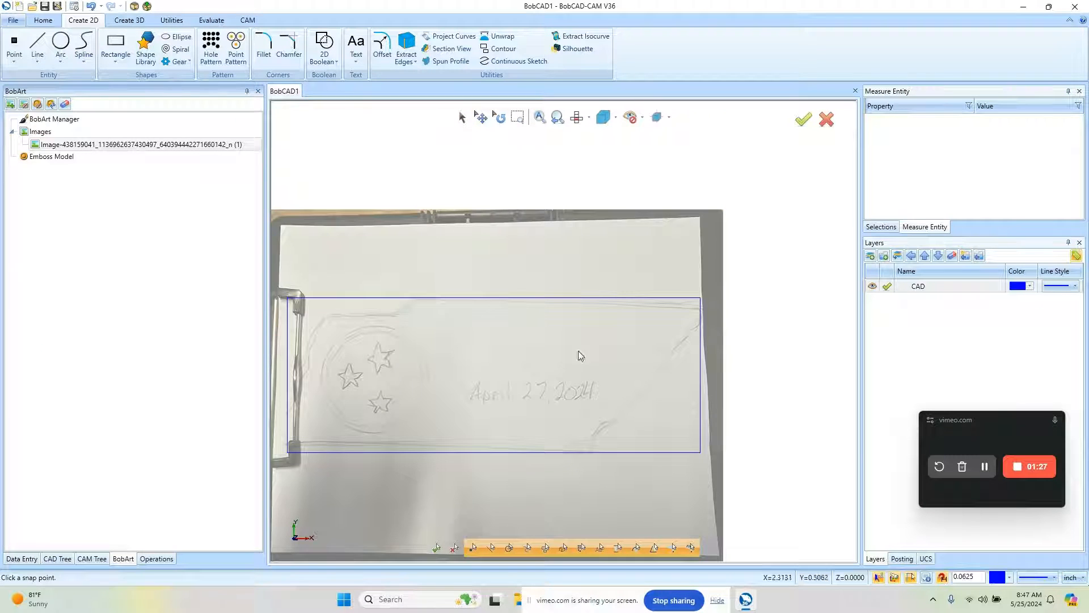
Trace the sketch's jagged eastern border with a Spline Fit curve from just below the rectangle's lower edge to its upper-right corner.
{"action": "scroll", "coordinate": [598, 333], "scroll_direction": "down", "scroll_amount": 2}
{"action": "scroll", "coordinate": [535, 378], "scroll_direction": "up", "scroll_amount": 2}
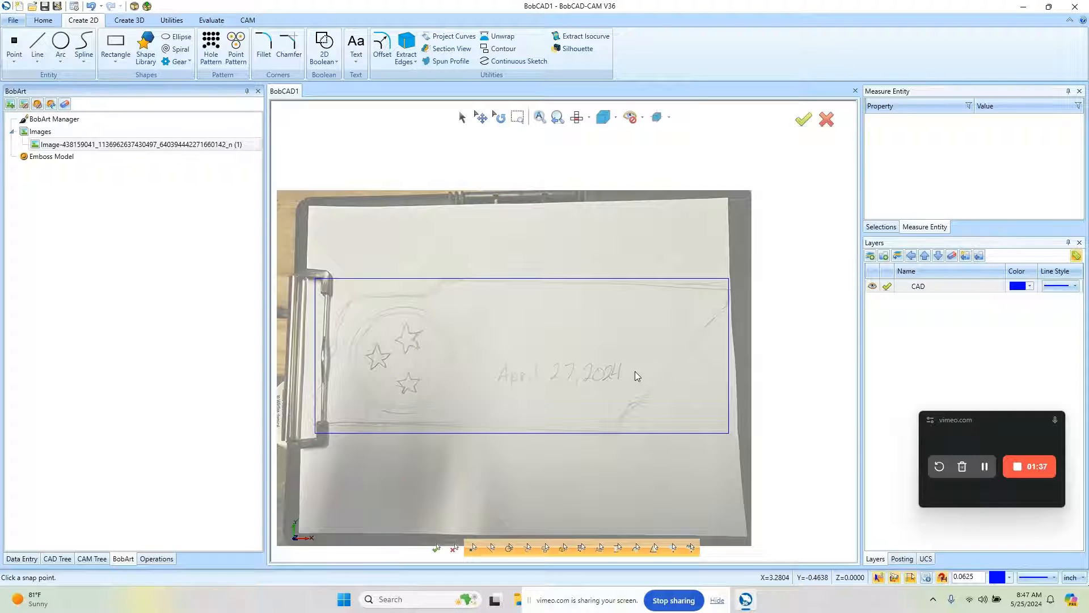
{"action": "scroll", "coordinate": [633, 375], "scroll_direction": "down", "scroll_amount": 1}
{"action": "scroll", "coordinate": [626, 374], "scroll_direction": "up", "scroll_amount": 1}
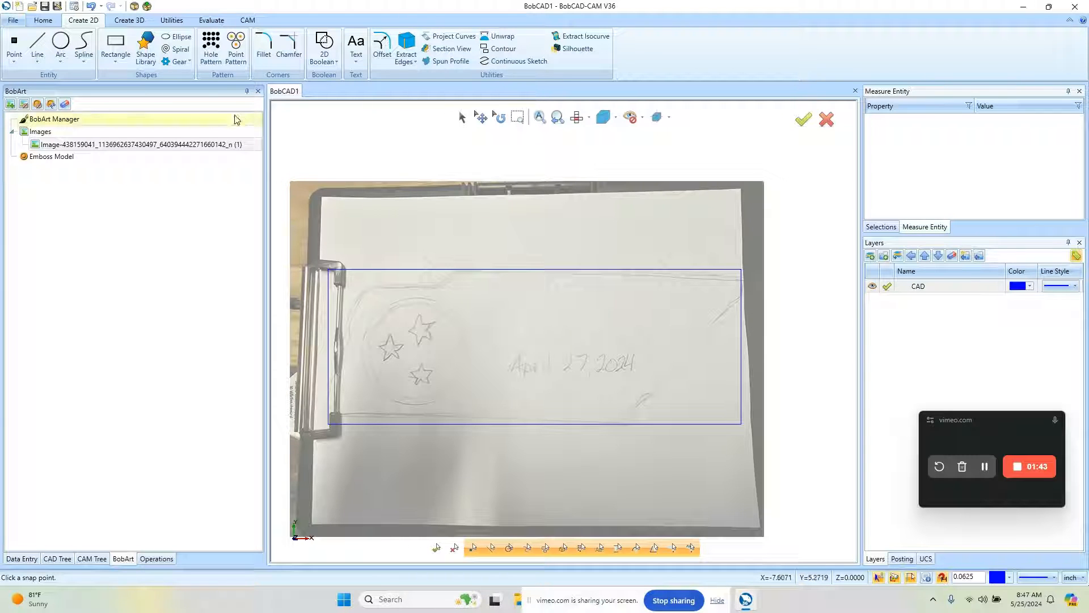
{"action": "left_click", "coordinate": [87, 45]}
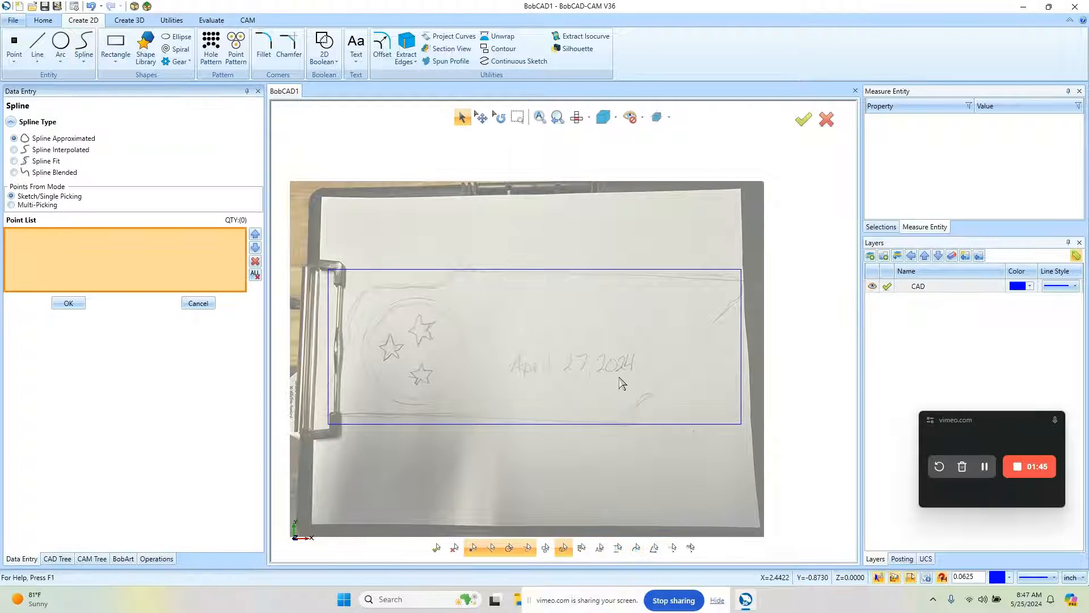
{"action": "left_click", "coordinate": [632, 437]}
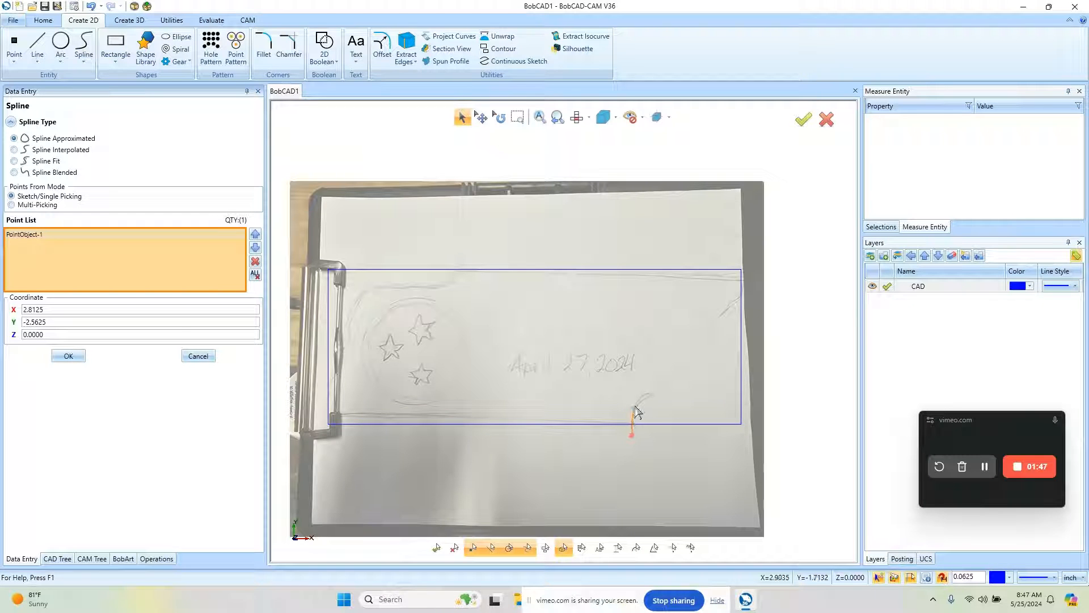
{"action": "left_click", "coordinate": [42, 163]}
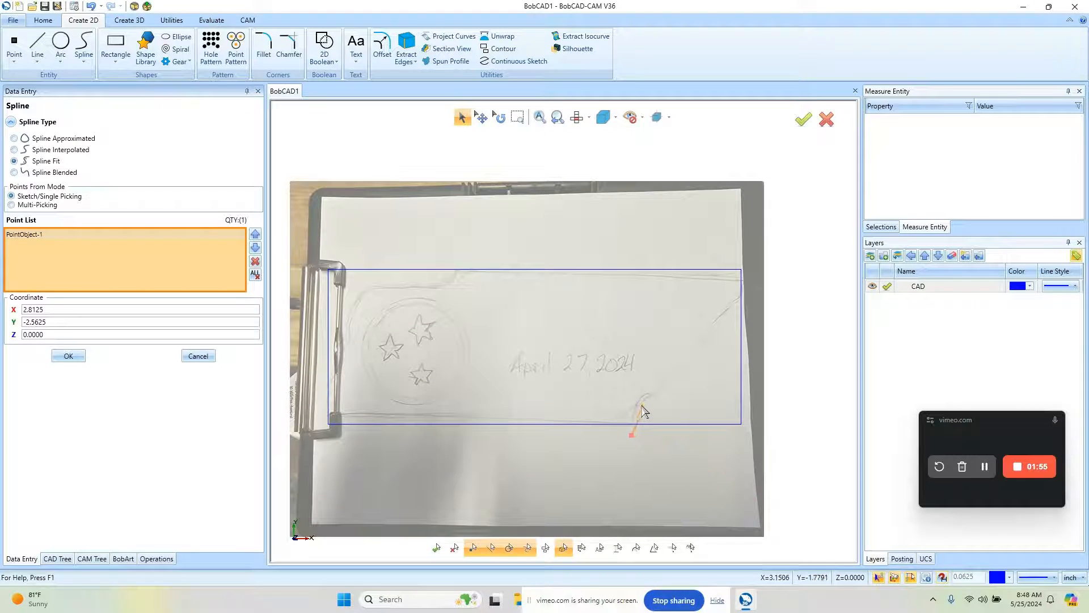
{"action": "left_click", "coordinate": [636, 404]}
{"action": "left_click", "coordinate": [652, 390]}
{"action": "left_click", "coordinate": [671, 381]}
{"action": "left_click", "coordinate": [687, 365]}
{"action": "left_click", "coordinate": [686, 356]}
{"action": "left_click", "coordinate": [690, 343]}
{"action": "left_click", "coordinate": [703, 334]}
{"action": "left_click", "coordinate": [714, 329]}
{"action": "left_click", "coordinate": [714, 318]}
{"action": "left_click", "coordinate": [714, 306]}
{"action": "left_click", "coordinate": [727, 296]}
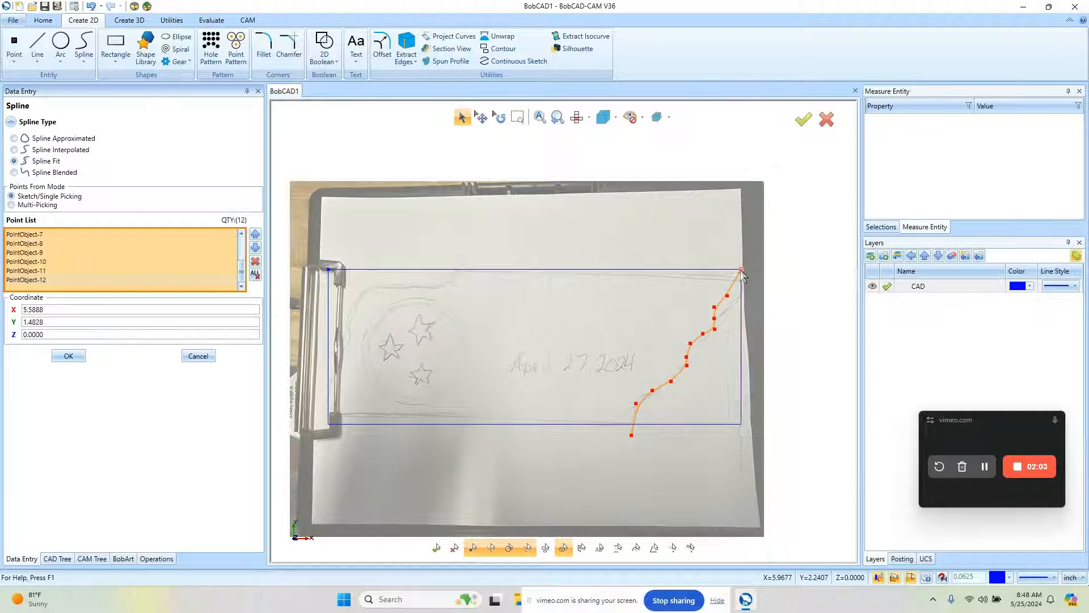
{"action": "left_click", "coordinate": [742, 269]}
{"action": "right_click", "coordinate": [743, 270]}
{"action": "left_click", "coordinate": [771, 276]}
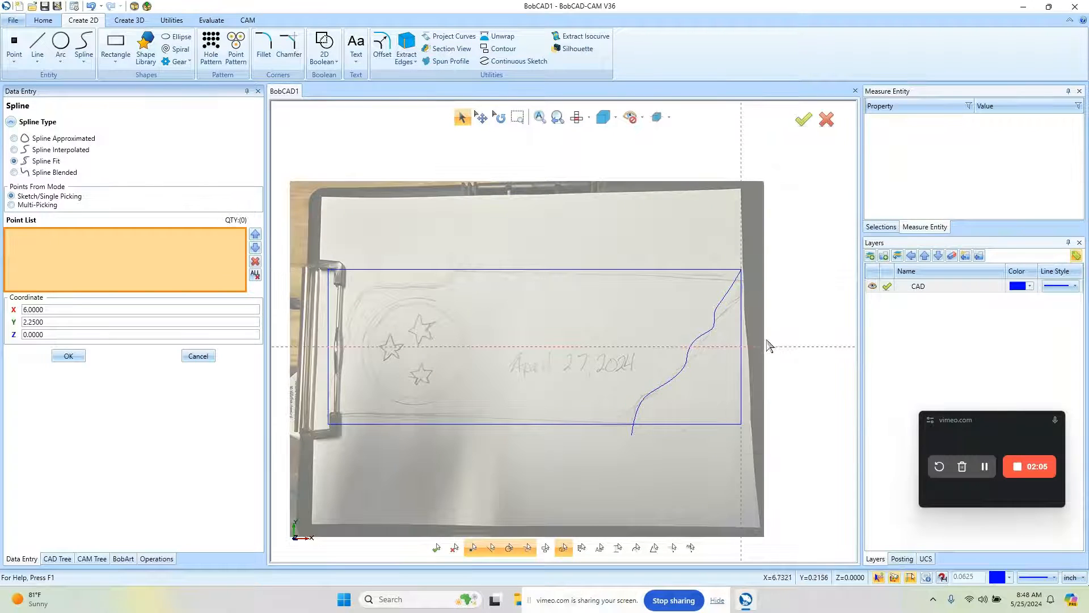
Trace the sketch's western border with a 13-point Spline Fit curve from above the rectangle's upper edge to beside its lower-left corner.
{"action": "scroll", "coordinate": [763, 340], "scroll_direction": "down", "scroll_amount": 3}
{"action": "scroll", "coordinate": [573, 335], "scroll_direction": "up", "scroll_amount": 3}
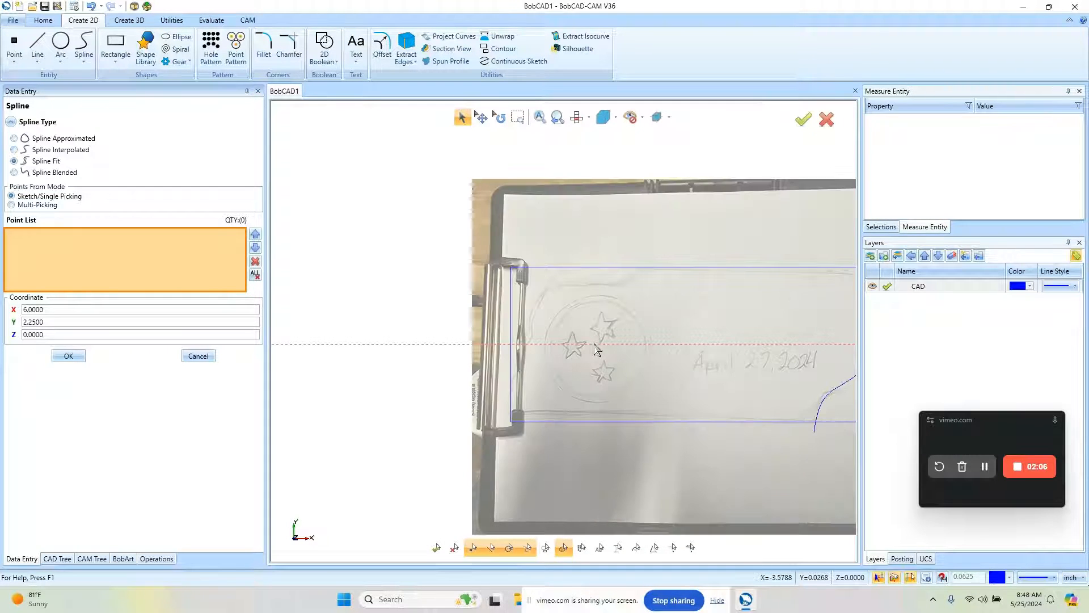
{"action": "left_click", "coordinate": [645, 250]}
{"action": "left_click", "coordinate": [641, 276]}
{"action": "left_click", "coordinate": [629, 284]}
{"action": "left_click", "coordinate": [616, 284]}
{"action": "left_click", "coordinate": [584, 283]}
{"action": "left_click", "coordinate": [554, 283]}
{"action": "left_click", "coordinate": [529, 301]}
{"action": "left_click", "coordinate": [529, 324]}
{"action": "left_click", "coordinate": [532, 331]}
{"action": "left_click", "coordinate": [525, 360]}
{"action": "left_click", "coordinate": [511, 374]}
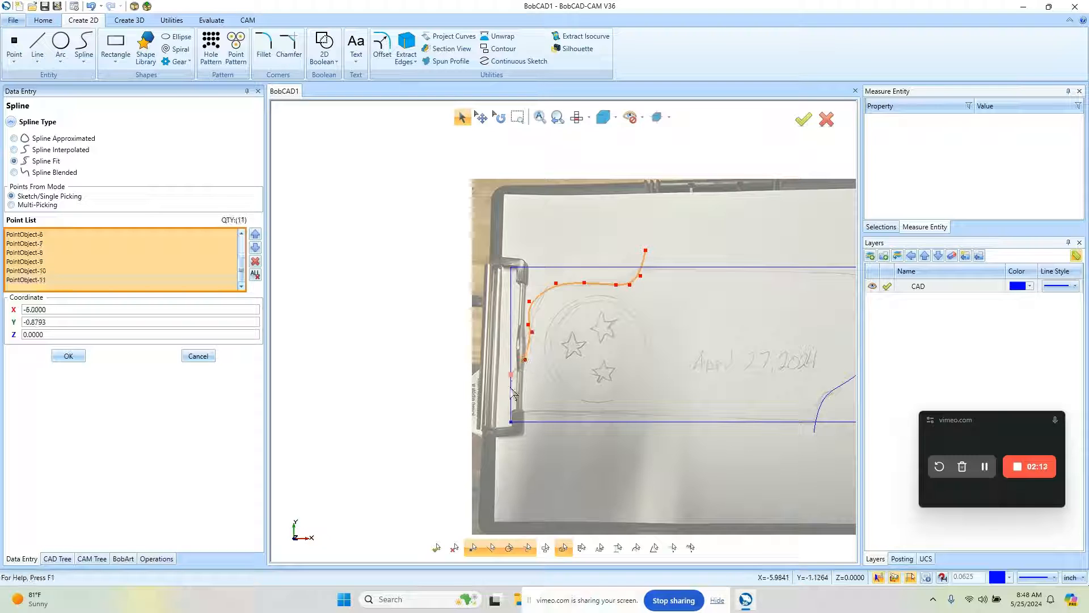
{"action": "left_click", "coordinate": [505, 404]}
{"action": "left_click", "coordinate": [507, 423]}
{"action": "right_click", "coordinate": [508, 422]}
{"action": "left_click", "coordinate": [531, 250]}
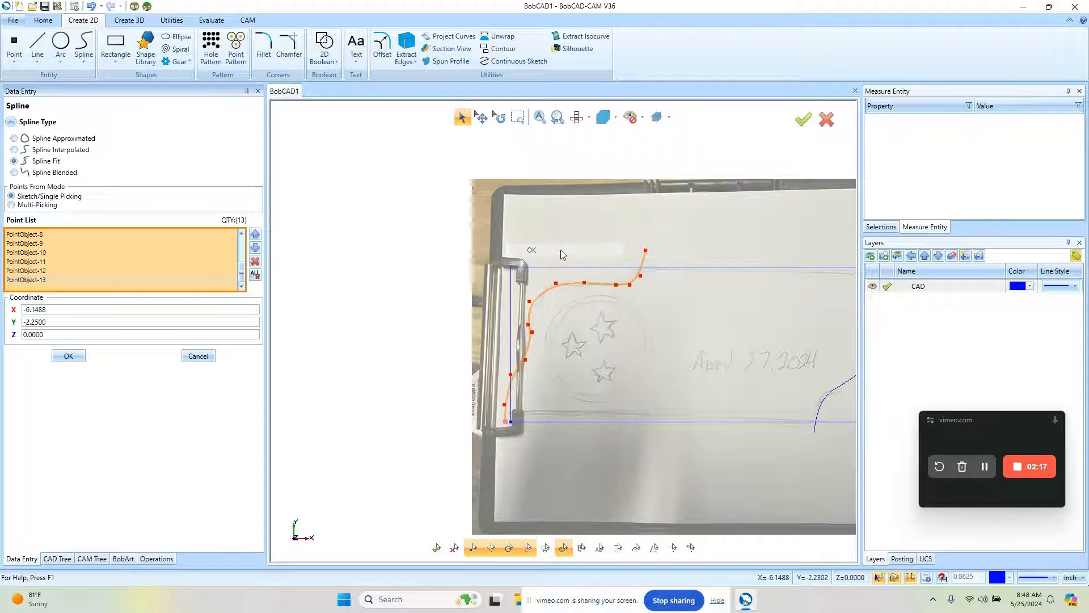
{"action": "scroll", "coordinate": [515, 351], "scroll_direction": "down", "scroll_amount": 1}
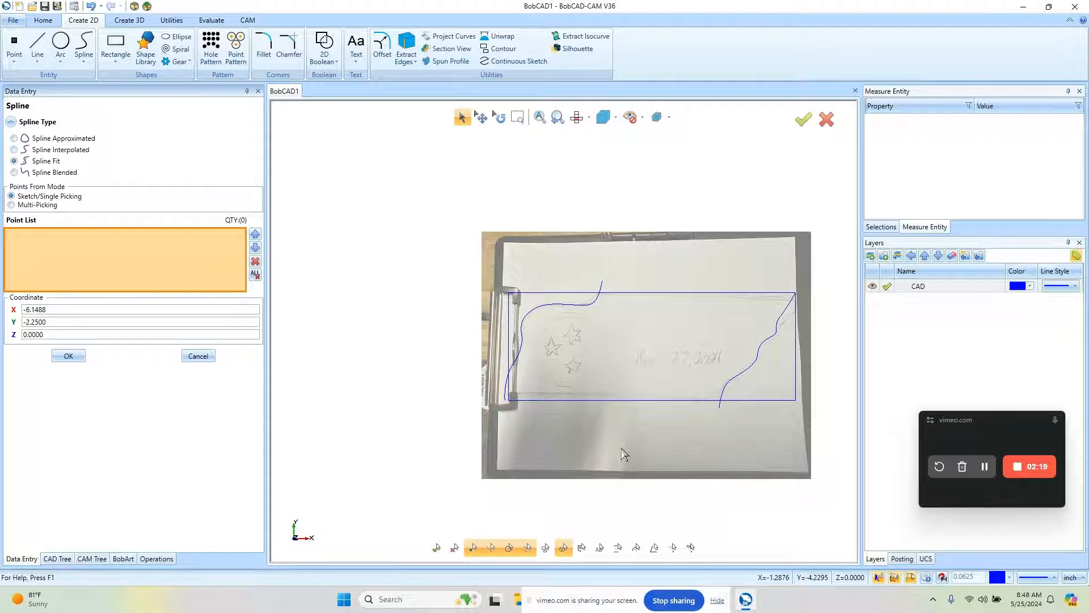
{"action": "left_click", "coordinate": [199, 356]}
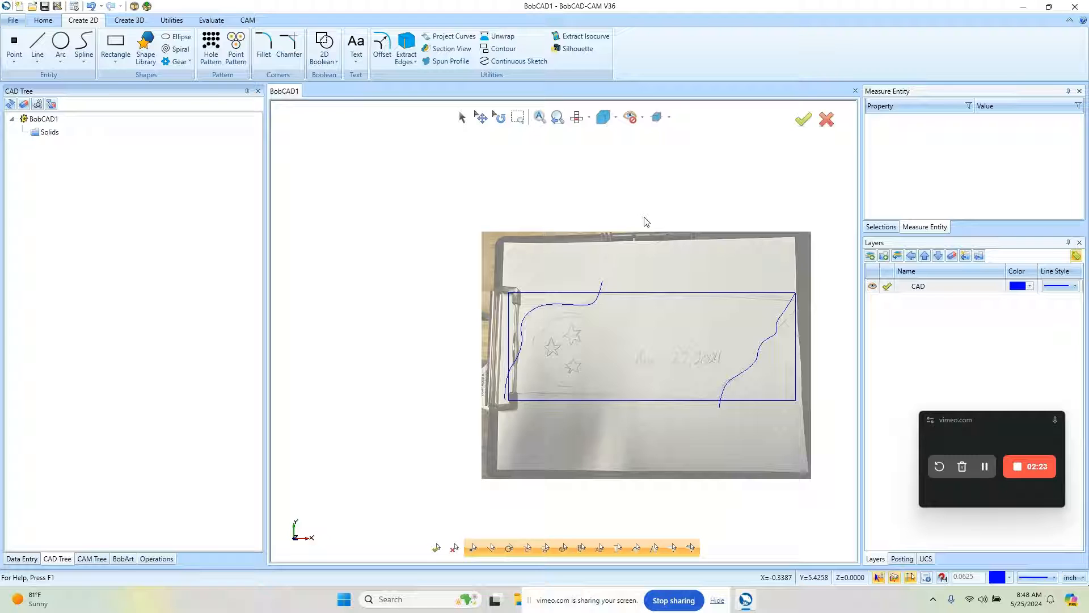
Draw a circle about 2.57 inches in diameter around the three stars, centred at about X -3.50, Y -0.25.
{"action": "scroll", "coordinate": [574, 362], "scroll_direction": "up", "scroll_amount": 2}
{"action": "scroll", "coordinate": [546, 325], "scroll_direction": "up", "scroll_amount": 1}
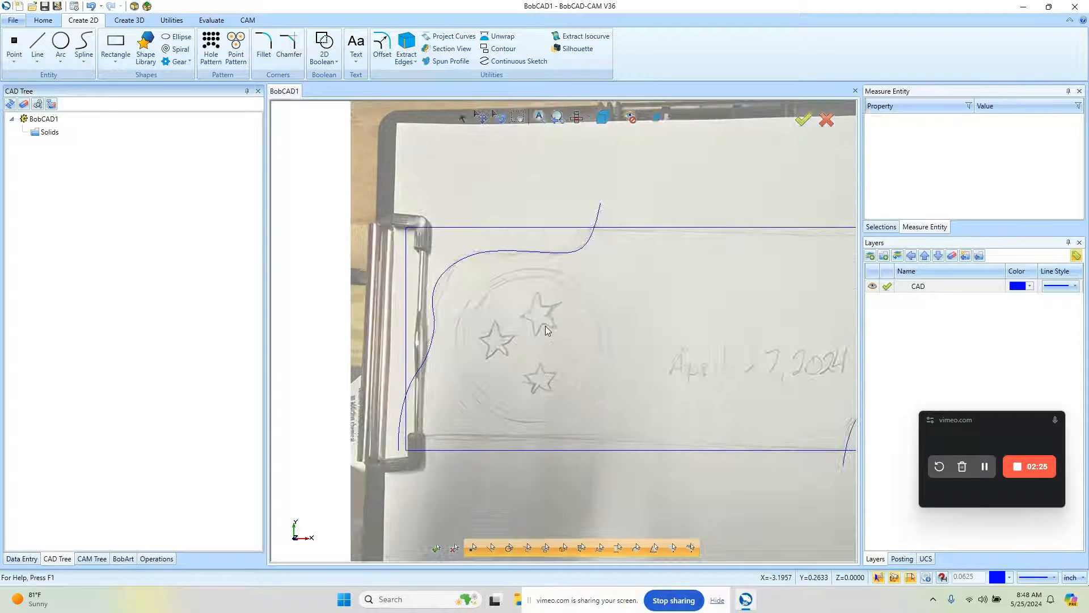
{"action": "left_click", "coordinate": [61, 44]}
{"action": "left_click", "coordinate": [36, 140]}
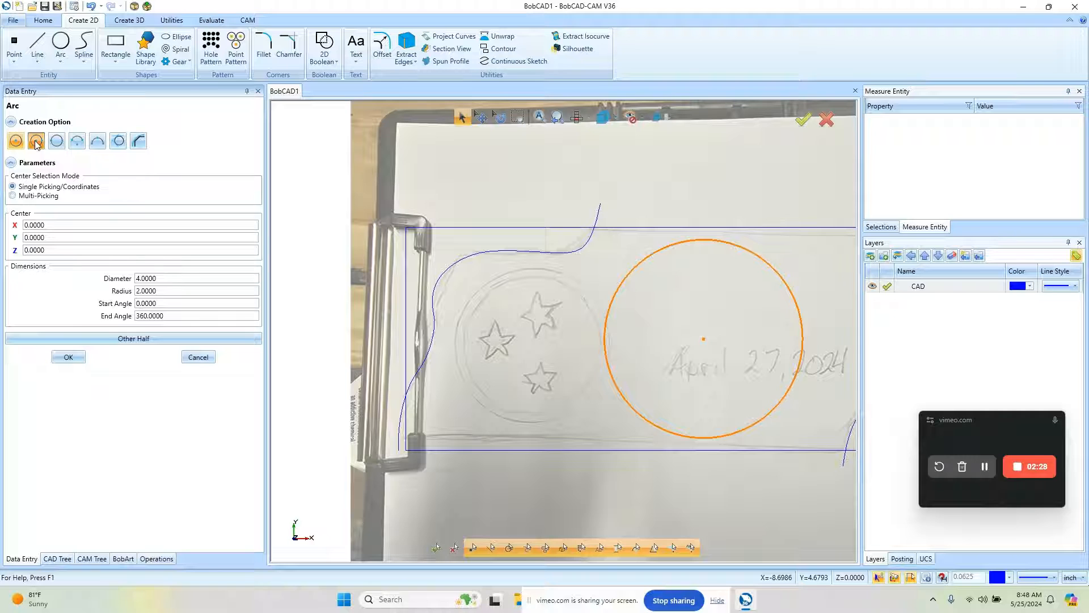
{"action": "left_click", "coordinate": [531, 351]}
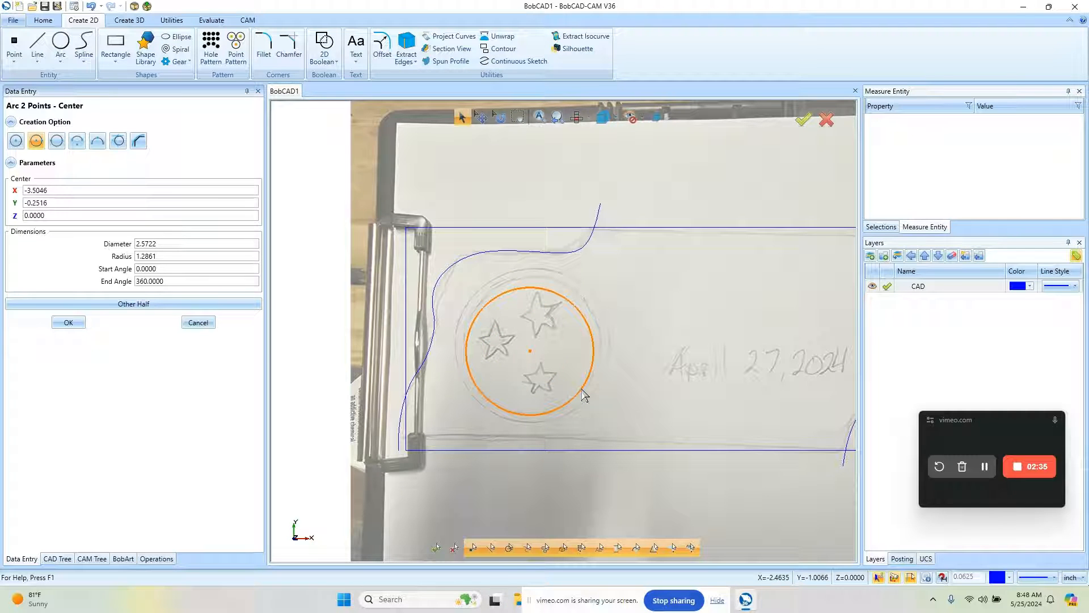
{"action": "left_click", "coordinate": [581, 389]}
{"action": "left_click", "coordinate": [68, 323]}
{"action": "left_click", "coordinate": [196, 323]}
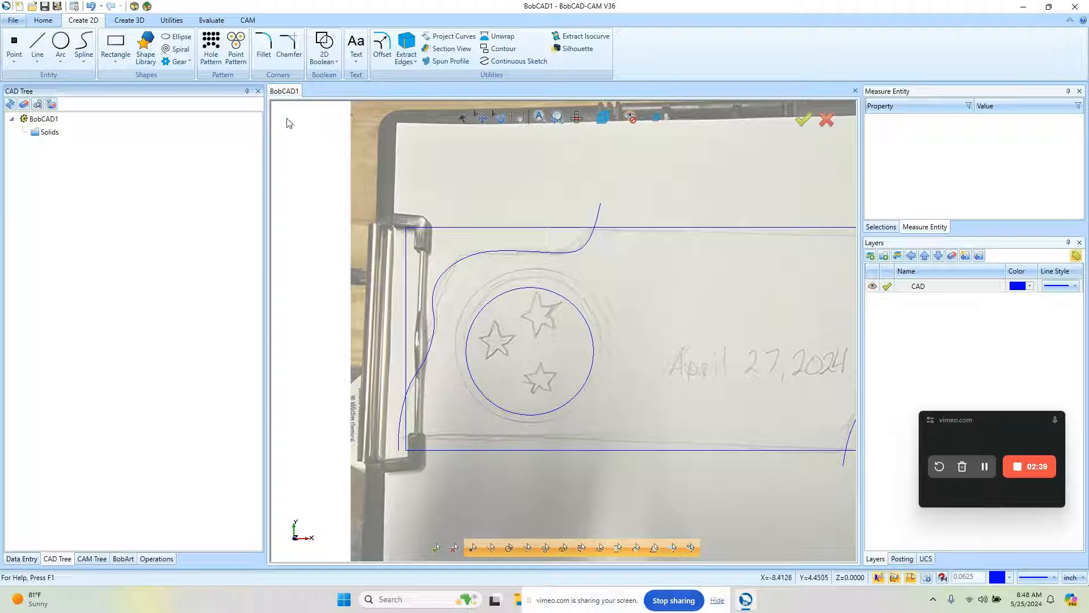
Set up a single outward offset of the circle around the stars at a distance of 0.125 inch.
{"action": "left_click", "coordinate": [375, 48]}
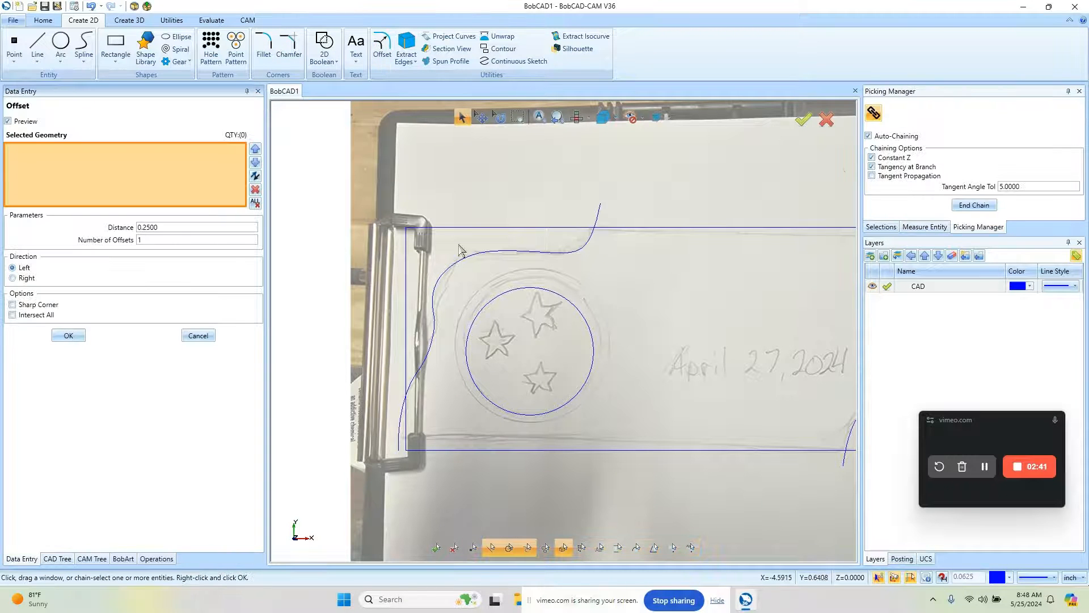
{"action": "left_click", "coordinate": [492, 305]}
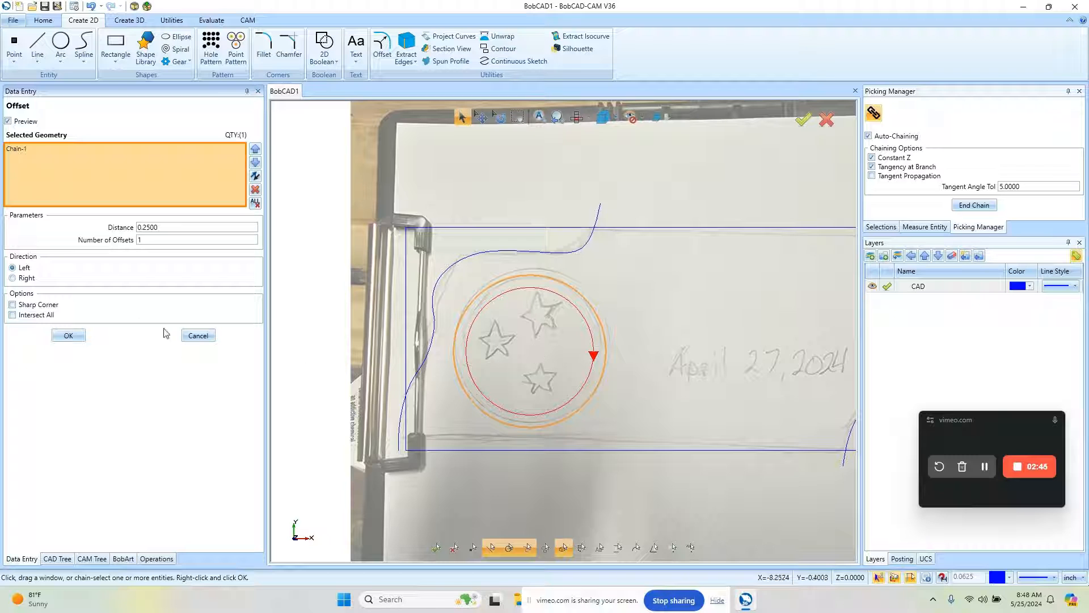
{"action": "left_click_drag", "start_coordinate": [169, 227], "coordinate": [105, 232]}
{"action": "key", "text": "BackSpace"}
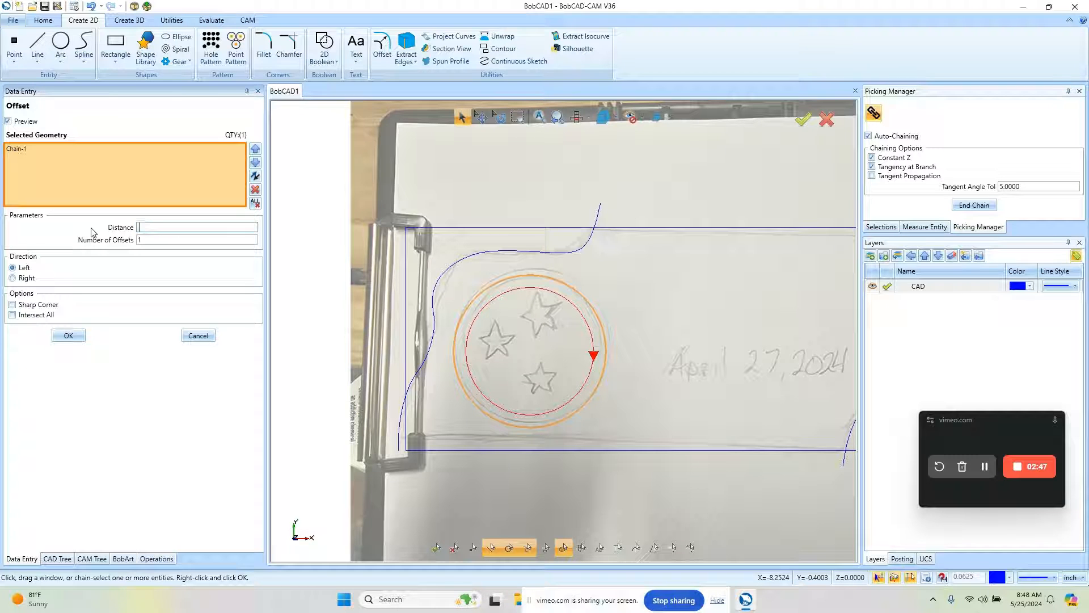
{"action": "type", "text": ".125"}
{"action": "key", "text": "Tab"}
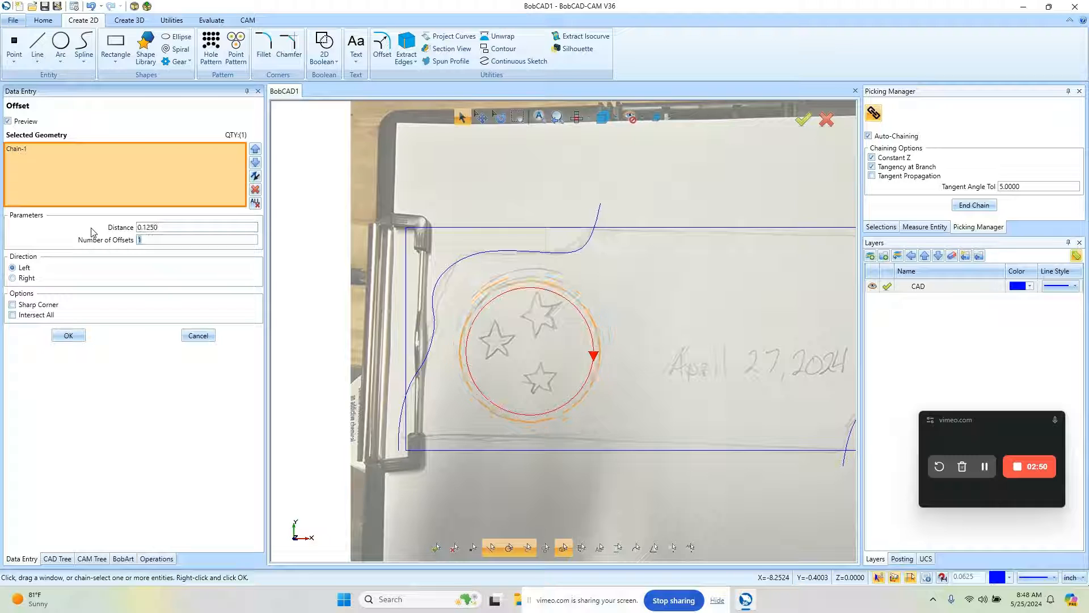
Set the circle's offset distance to 0.2 inch and create the outer ring.
{"action": "double_click", "coordinate": [175, 227]}
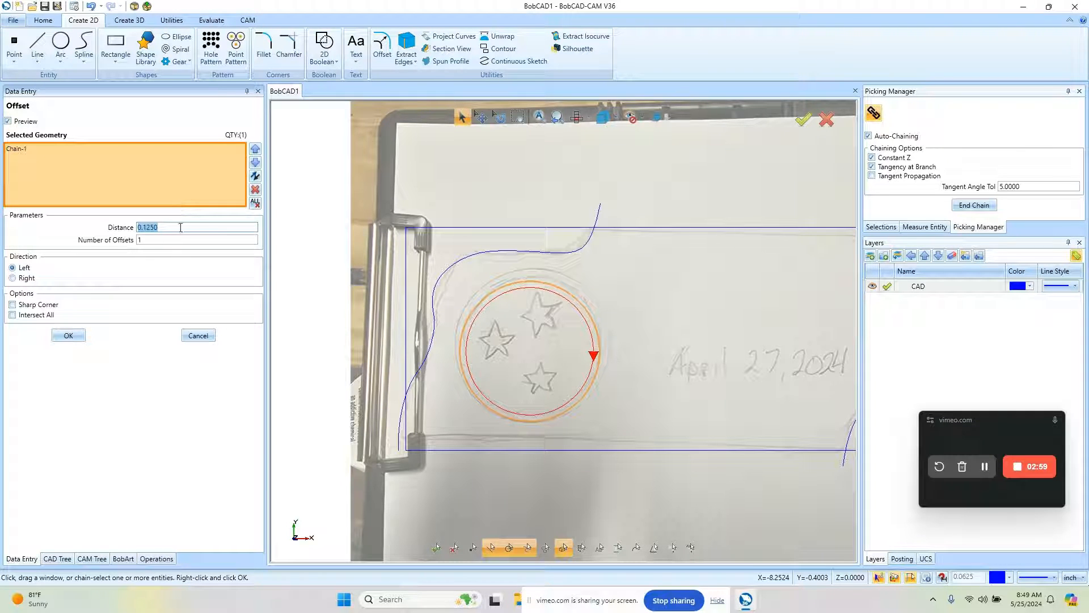
{"action": "key", "text": "BackSpace"}
{"action": "key", "text": "Tab"}
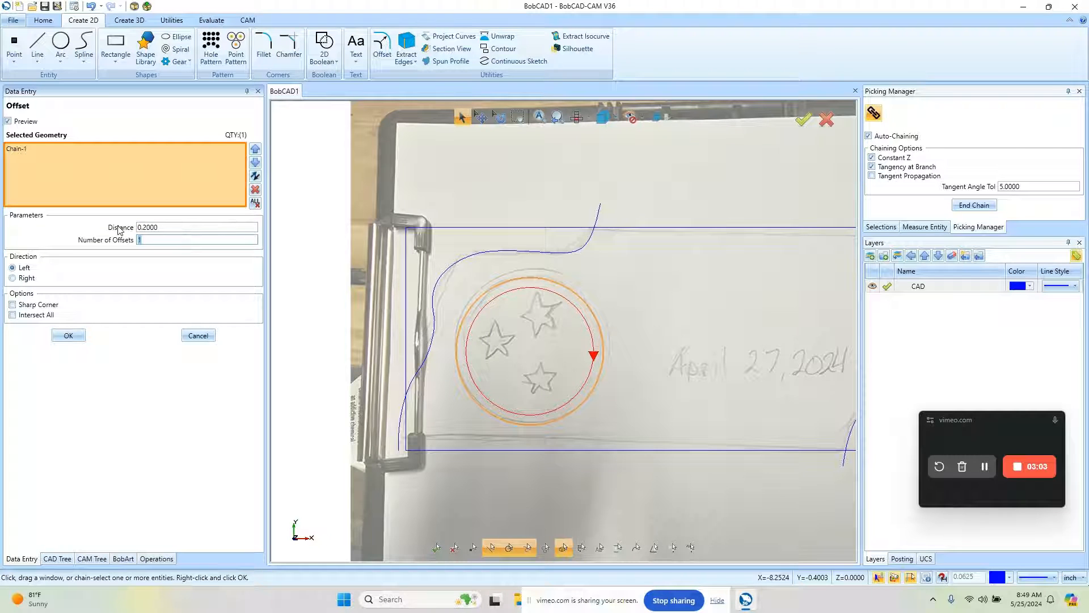
{"action": "left_click", "coordinate": [70, 336]}
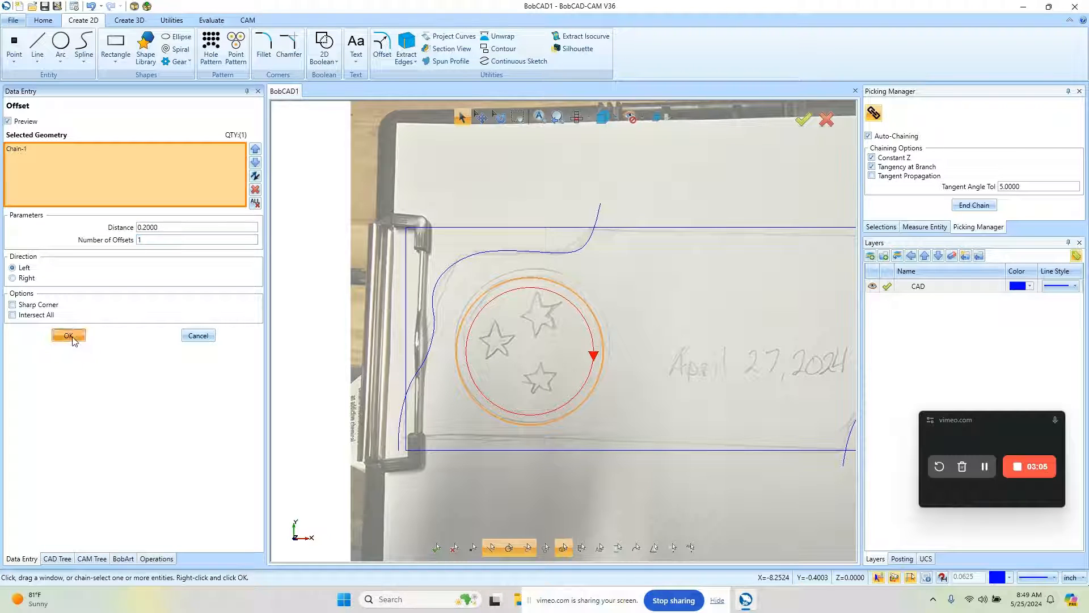
{"action": "left_click", "coordinate": [198, 336]}
Place a five-pointed Shape Library star of size 1 over the sketch's leftmost star, centred at about X -4.15, Y -0.06.
{"action": "scroll", "coordinate": [536, 339], "scroll_direction": "down", "scroll_amount": 2}
{"action": "scroll", "coordinate": [528, 325], "scroll_direction": "up", "scroll_amount": 4}
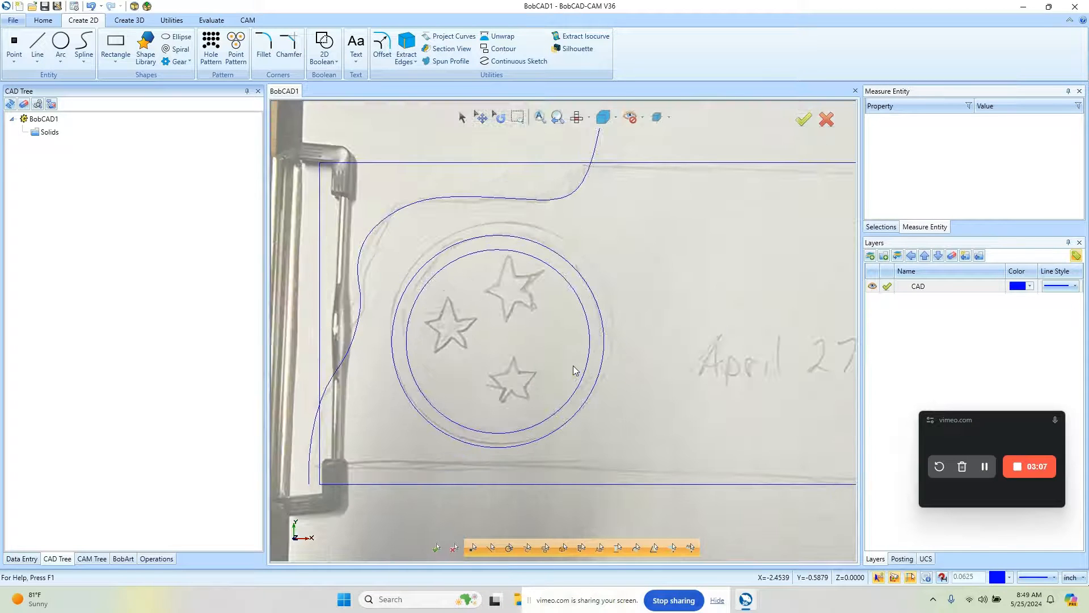
{"action": "left_click", "coordinate": [144, 52]}
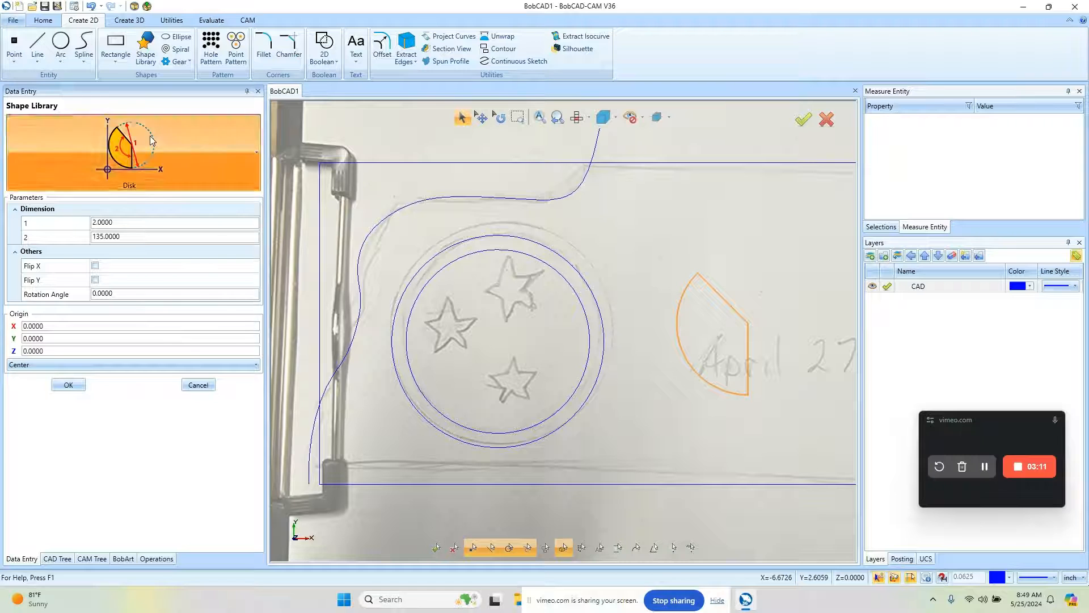
{"action": "left_click", "coordinate": [165, 164]}
{"action": "left_click", "coordinate": [301, 351]}
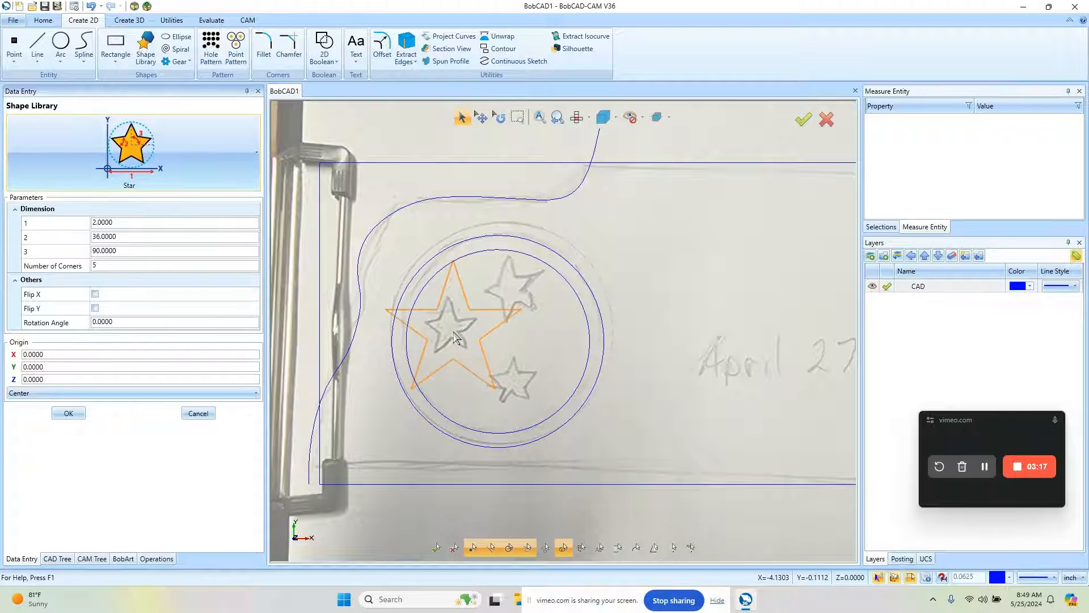
{"action": "left_click", "coordinate": [452, 328]}
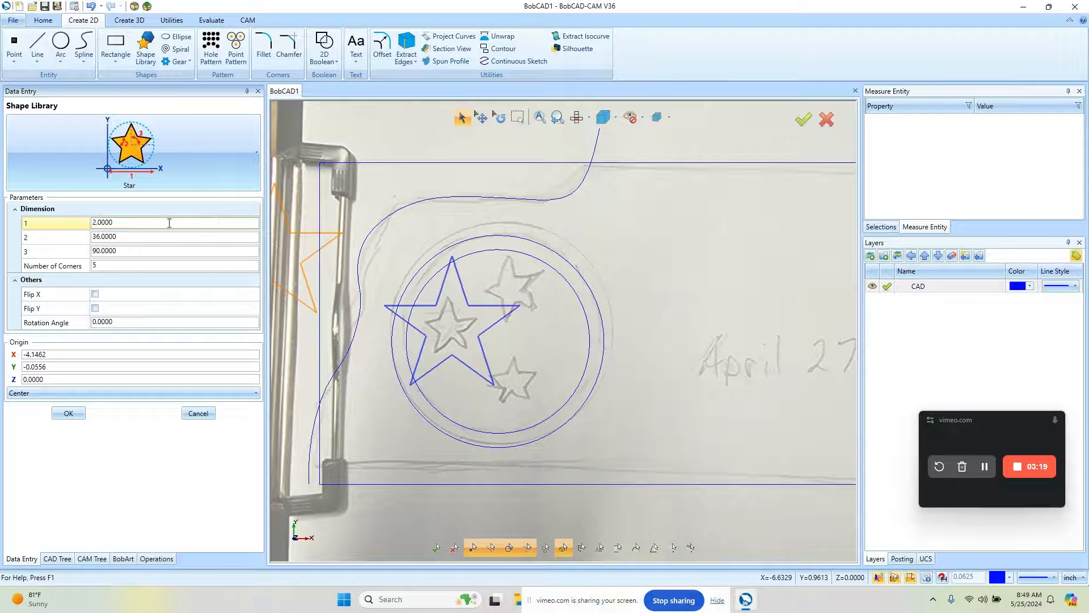
{"action": "type", "text": "1"}
{"action": "key", "text": "Tab"}
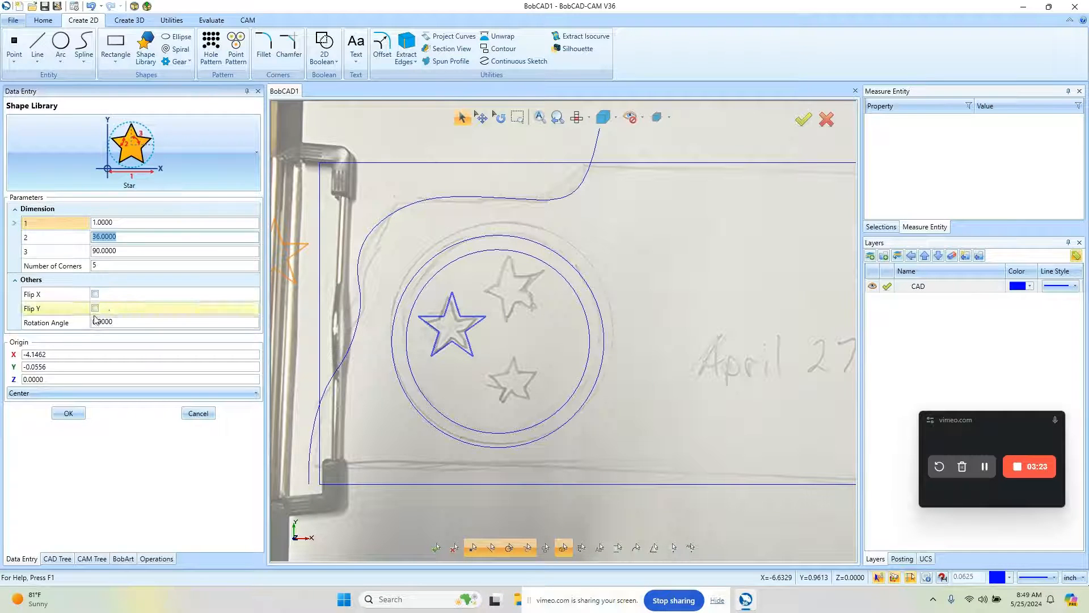
{"action": "left_click", "coordinate": [69, 414]}
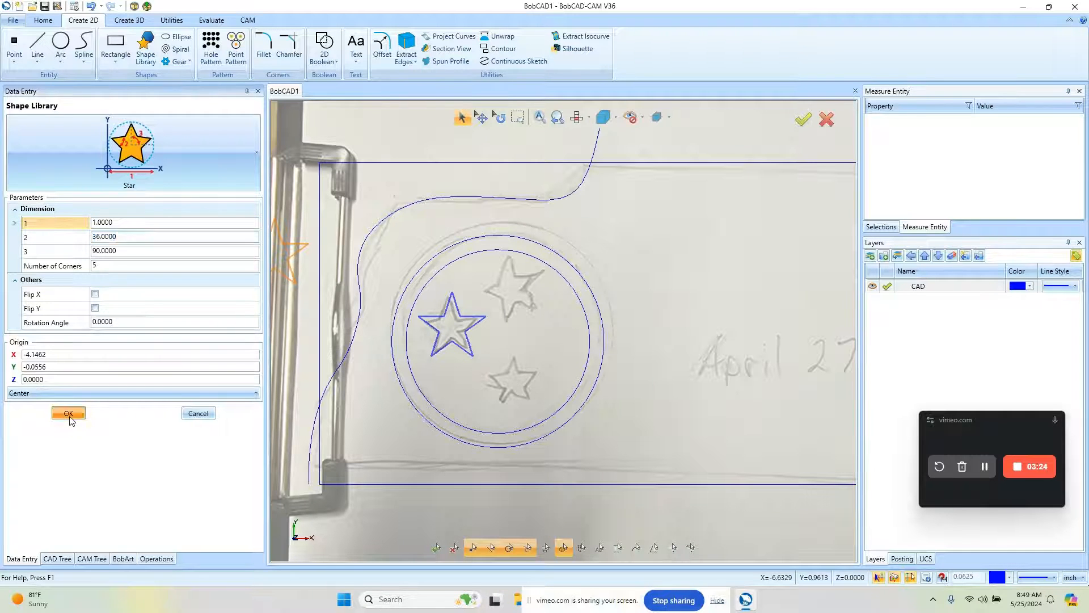
Place two more stars of size 1 over the upper and lower sketched stars, at about X -3.22, Y 0.36 and X -3.34, Y -0.87.
{"action": "left_click", "coordinate": [518, 304]}
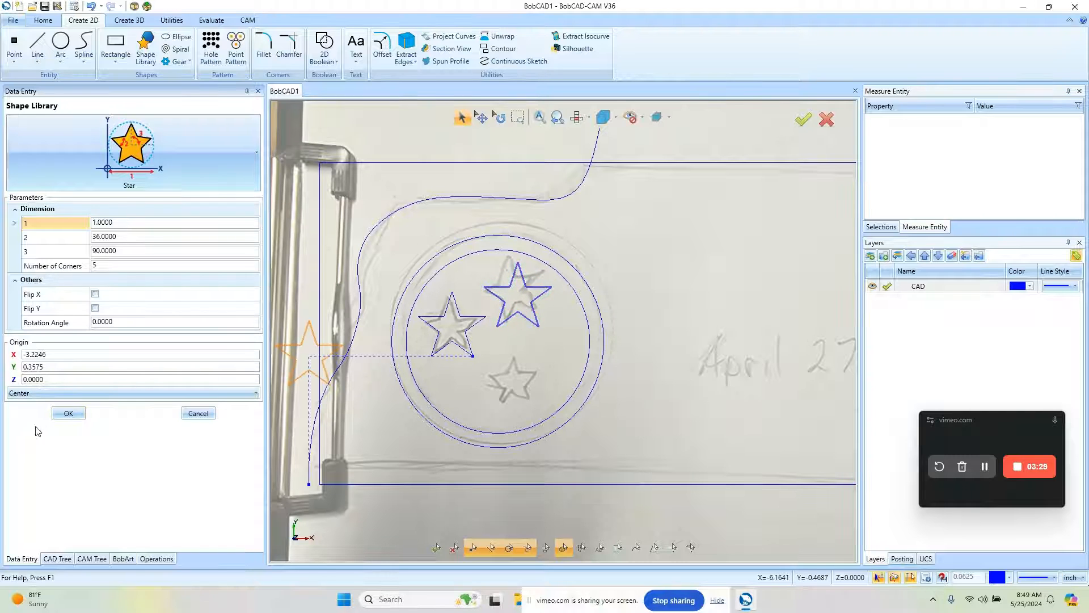
{"action": "left_click", "coordinate": [68, 414]}
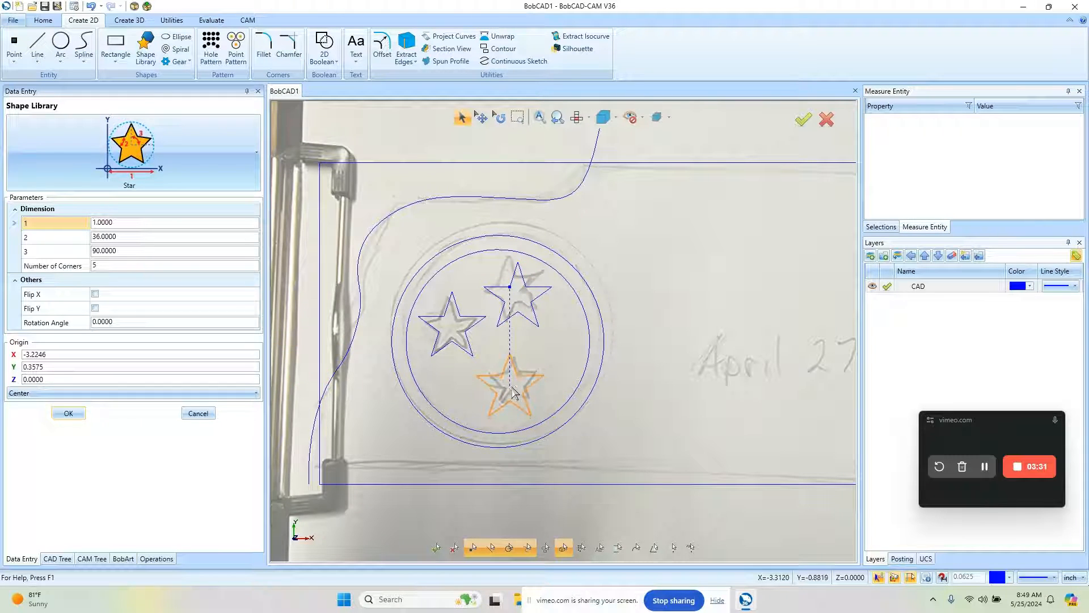
{"action": "left_click", "coordinate": [514, 387]}
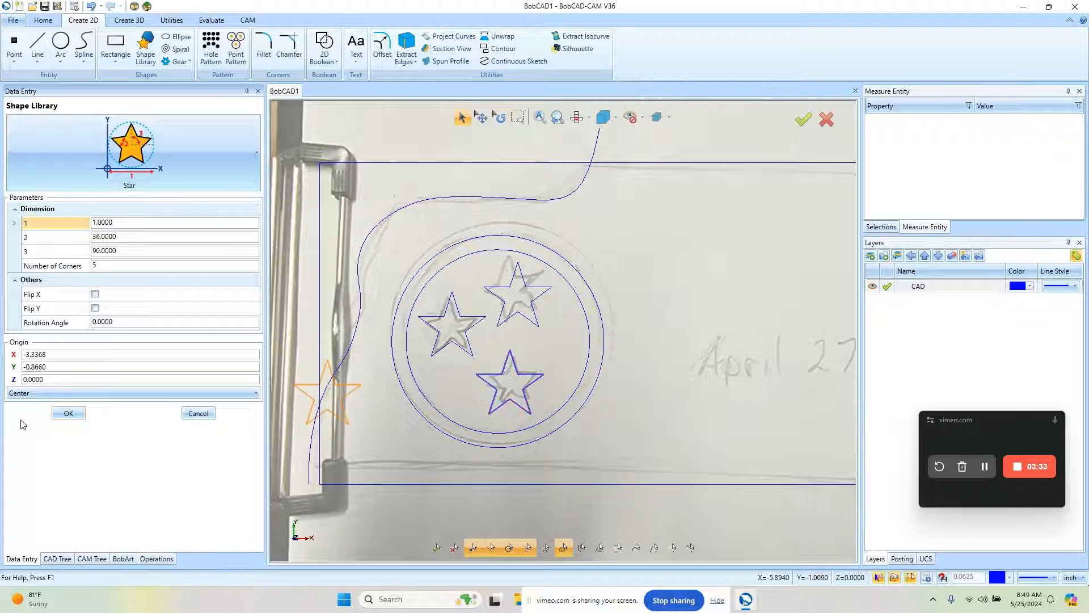
{"action": "left_click", "coordinate": [197, 414]}
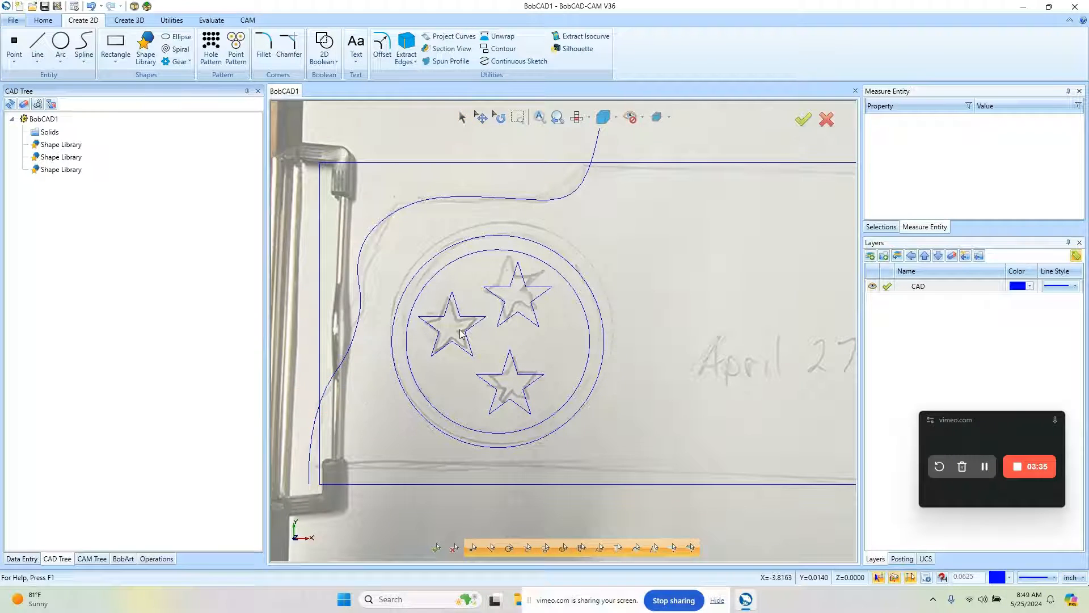
Set up a text entity reading "April 27, 2024" in the BobCAD Default font.
{"action": "scroll", "coordinate": [567, 369], "scroll_direction": "down", "scroll_amount": 3}
{"action": "scroll", "coordinate": [610, 375], "scroll_direction": "up", "scroll_amount": 2}
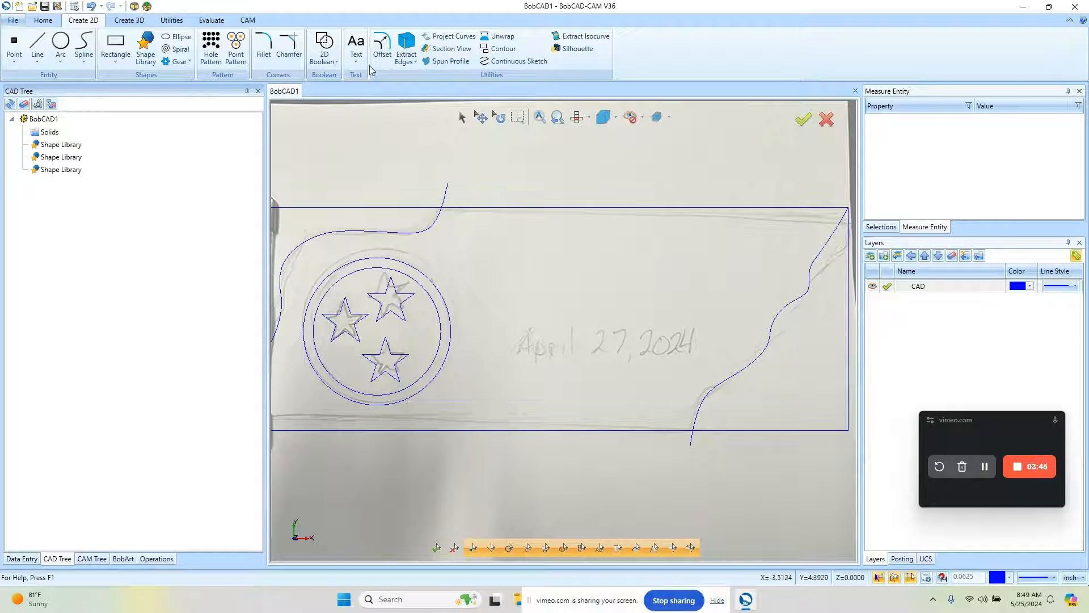
{"action": "left_click", "coordinate": [356, 45]}
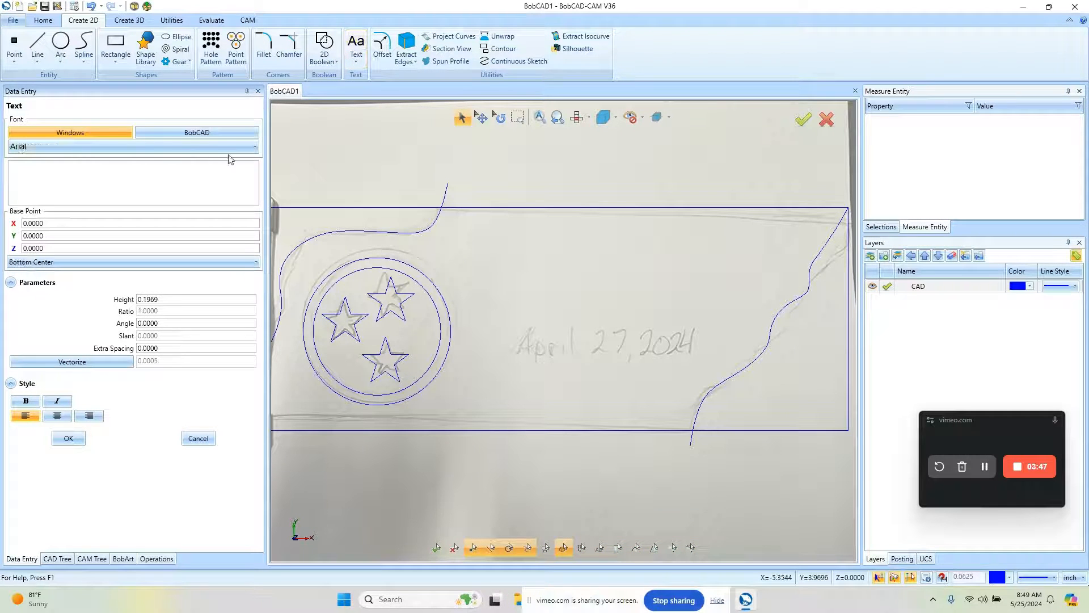
{"action": "left_click", "coordinate": [212, 132]}
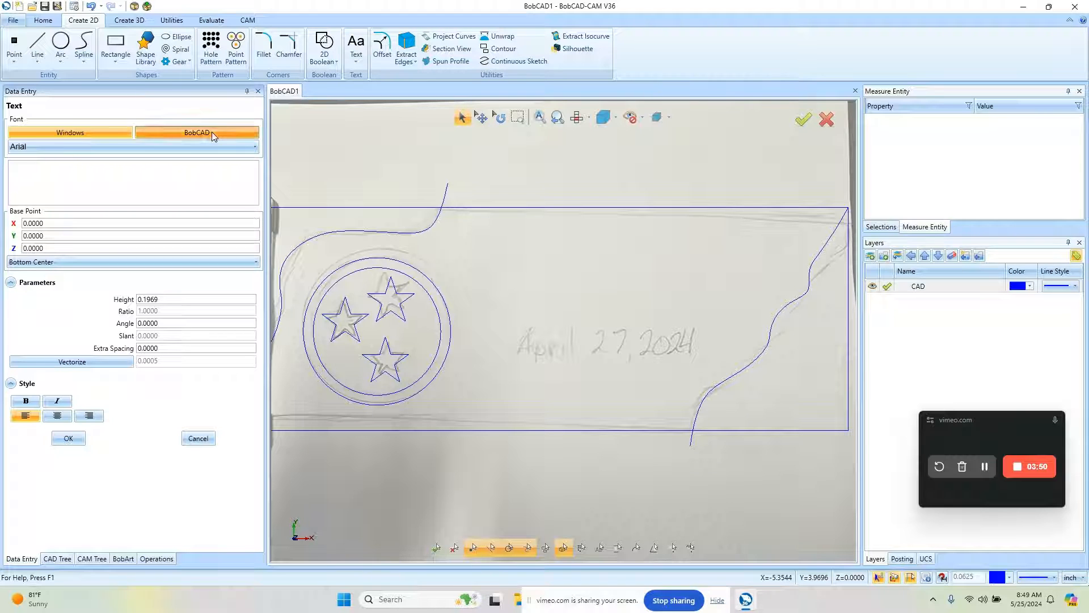
{"action": "left_click", "coordinate": [183, 149]}
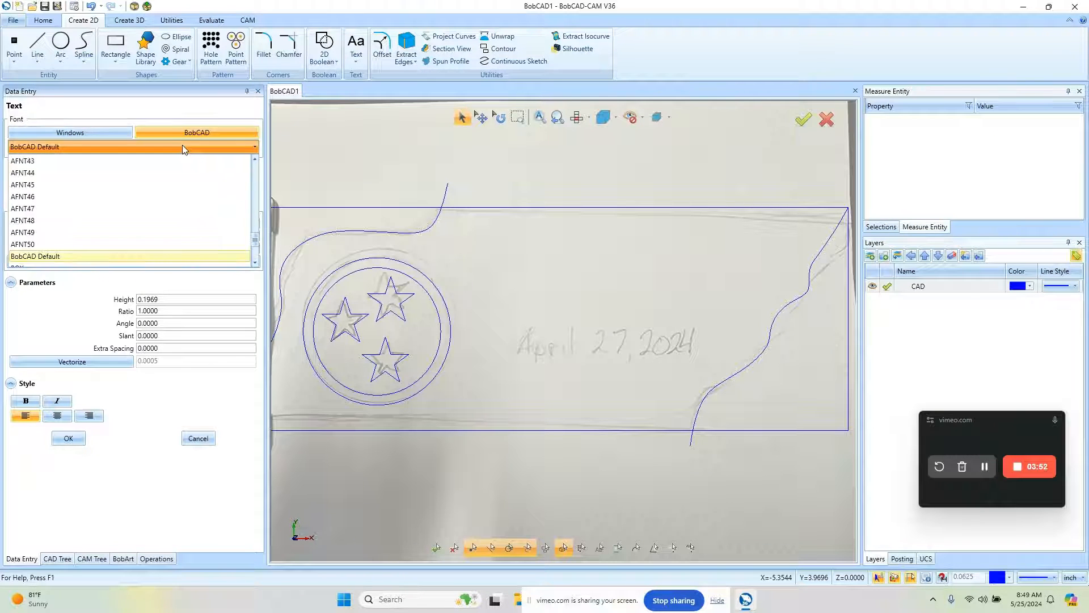
{"action": "left_click", "coordinate": [126, 254]}
{"action": "type", "text": "Apri"}
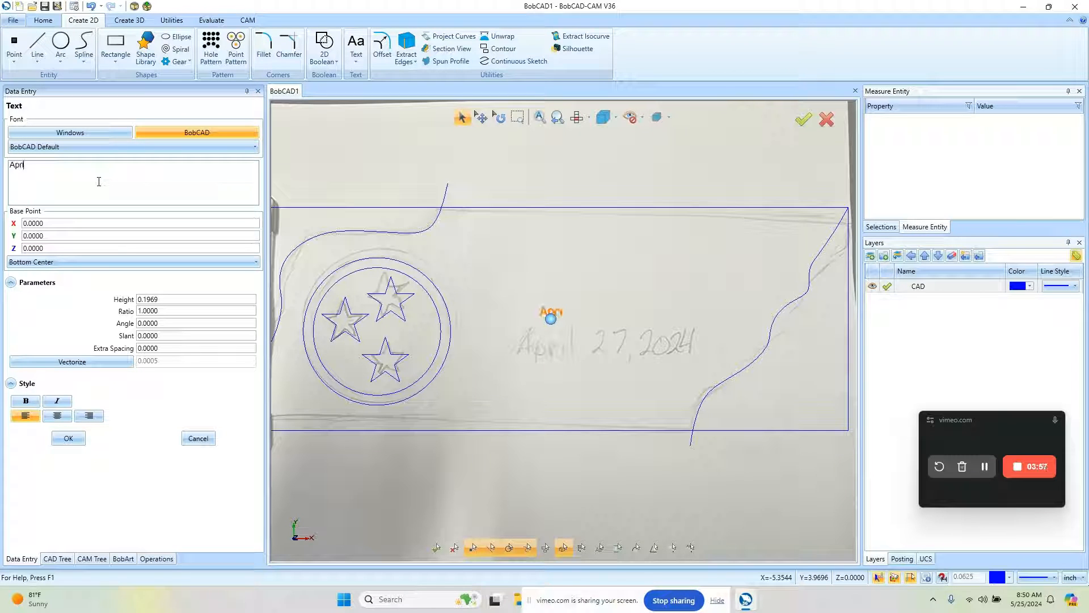
{"action": "type", "text": "l 27"}
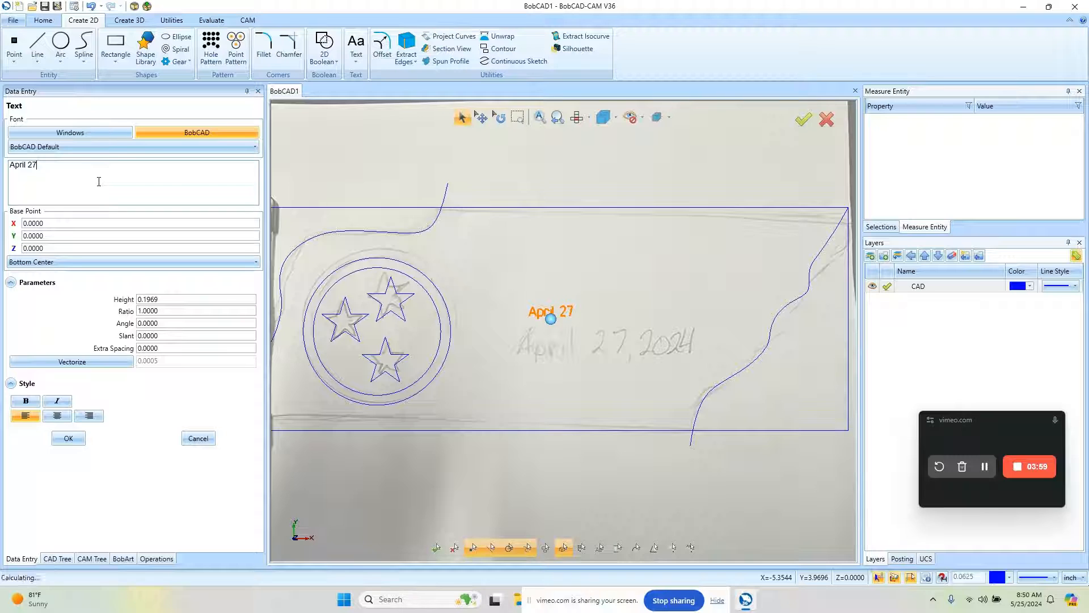
{"action": "type", "text": ", 2024"}
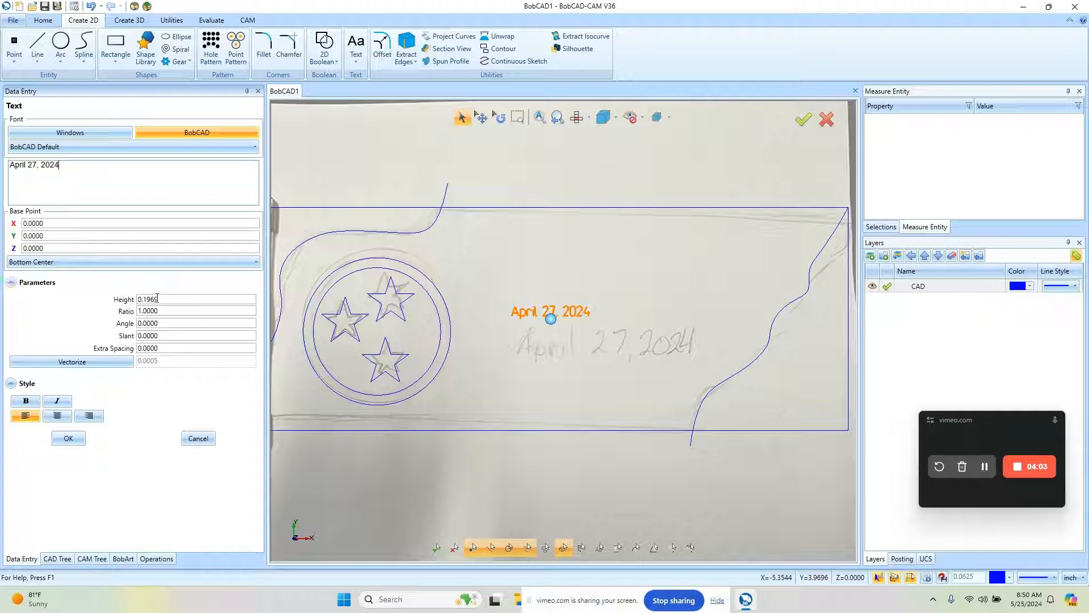
Set the date text's height to 0.5 inch and place it over the handwritten date at about X 1.1, Y -0.7.
{"action": "left_click_drag", "start_coordinate": [158, 299], "coordinate": [103, 305]}
{"action": "type", "text": ".5"}
{"action": "key", "text": "Tab"}
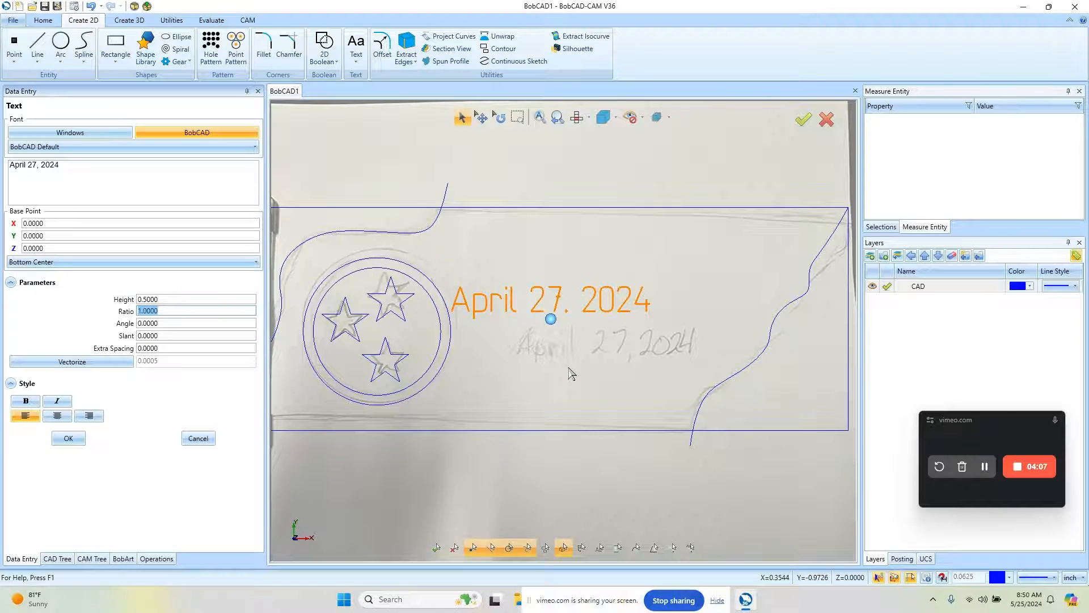
{"action": "left_click", "coordinate": [551, 319]}
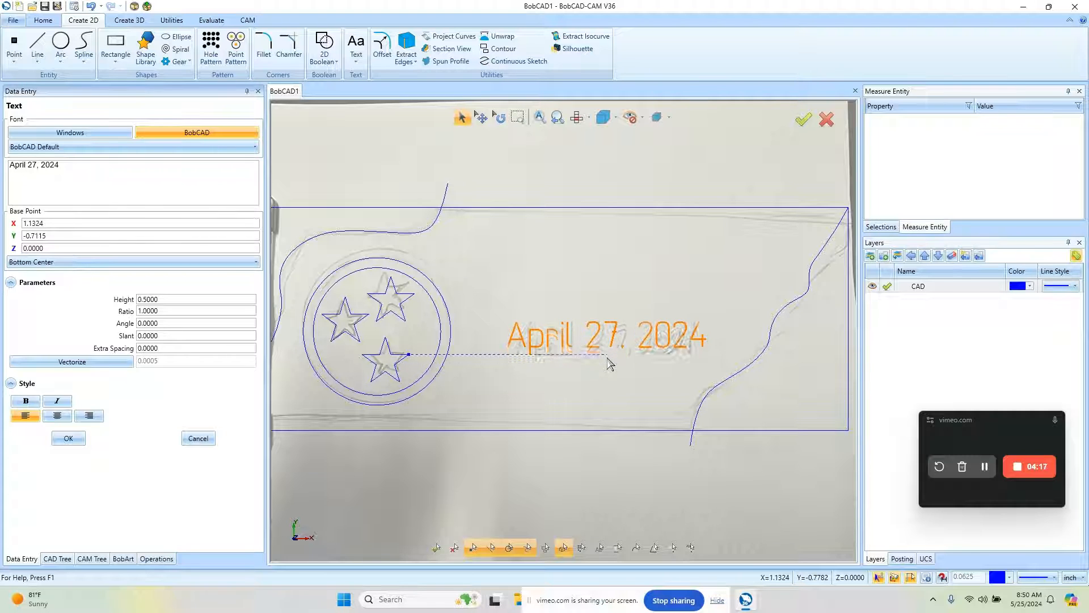
{"action": "left_click", "coordinate": [607, 360]}
{"action": "left_click", "coordinate": [68, 438]}
{"action": "left_click", "coordinate": [197, 438]}
Remove the photographed sketch from the background so only the traced geometry is displayed.
{"action": "scroll", "coordinate": [583, 382], "scroll_direction": "down", "scroll_amount": 2}
{"action": "right_click", "coordinate": [543, 218]}
{"action": "left_click", "coordinate": [586, 242]}
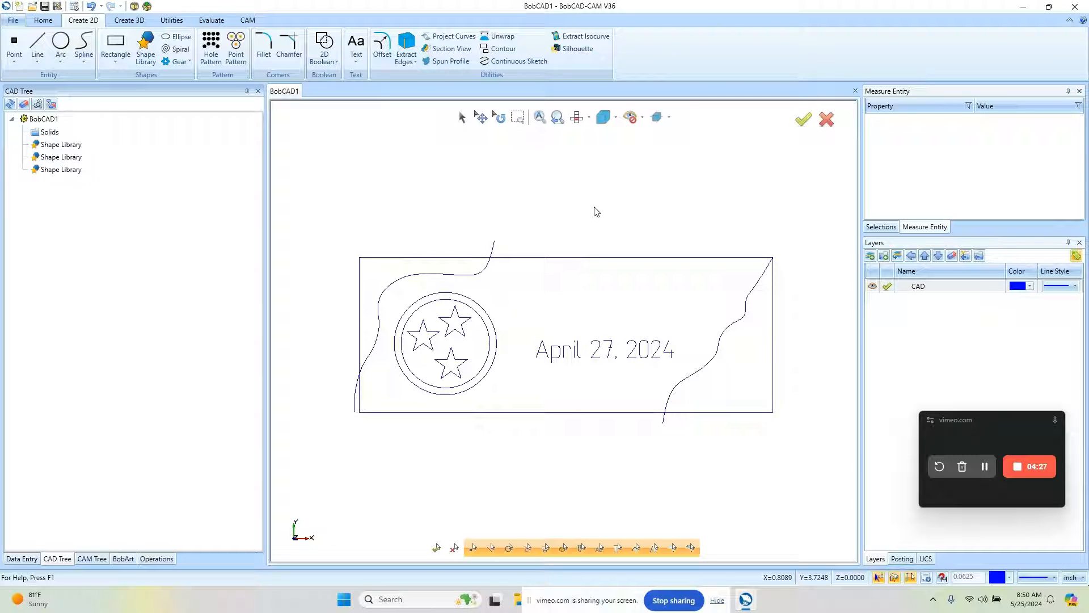
Quick Trim the western curve's overhang above the rectangle and the rectangle's upper and western edges outside that curve.
{"action": "left_click", "coordinate": [170, 20]}
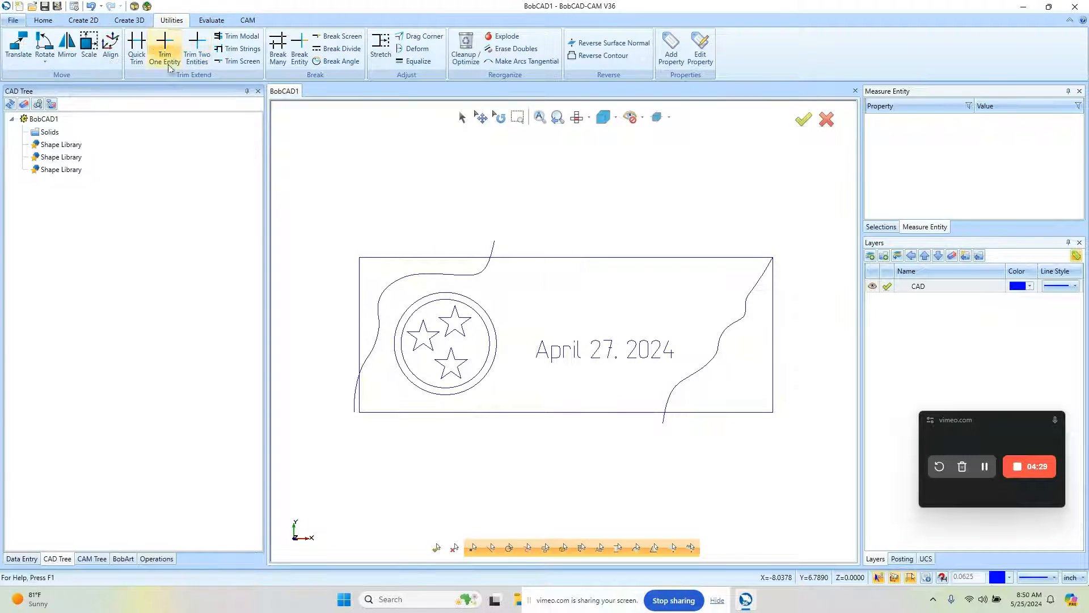
{"action": "left_click", "coordinate": [137, 54]}
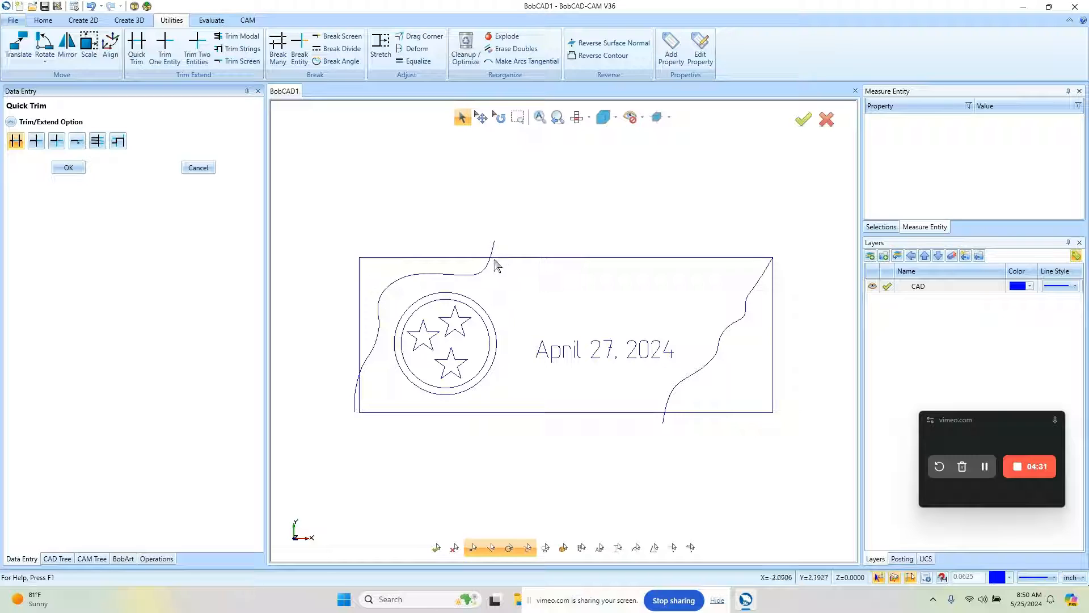
{"action": "left_click", "coordinate": [499, 259]}
{"action": "key", "text": "ctrl+z"}
{"action": "left_click", "coordinate": [494, 248]}
{"action": "left_click", "coordinate": [436, 259]}
{"action": "left_click", "coordinate": [360, 306]}
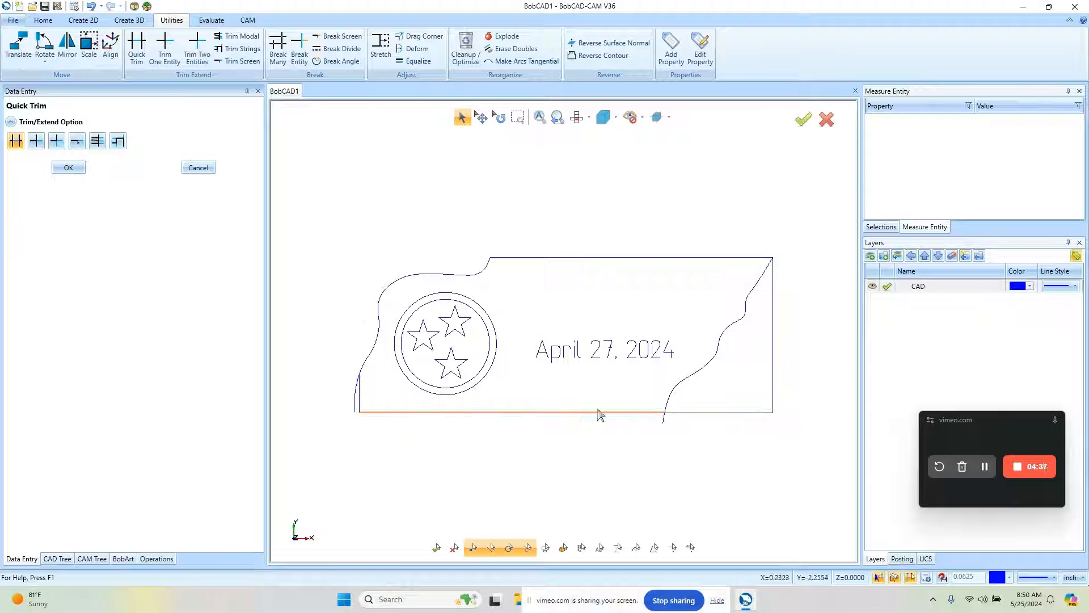
Quick Trim the eastern curve's lower overhang, the rectangle's excess lower and eastern edges, and the leftover western edge segment.
{"action": "left_click", "coordinate": [664, 421]}
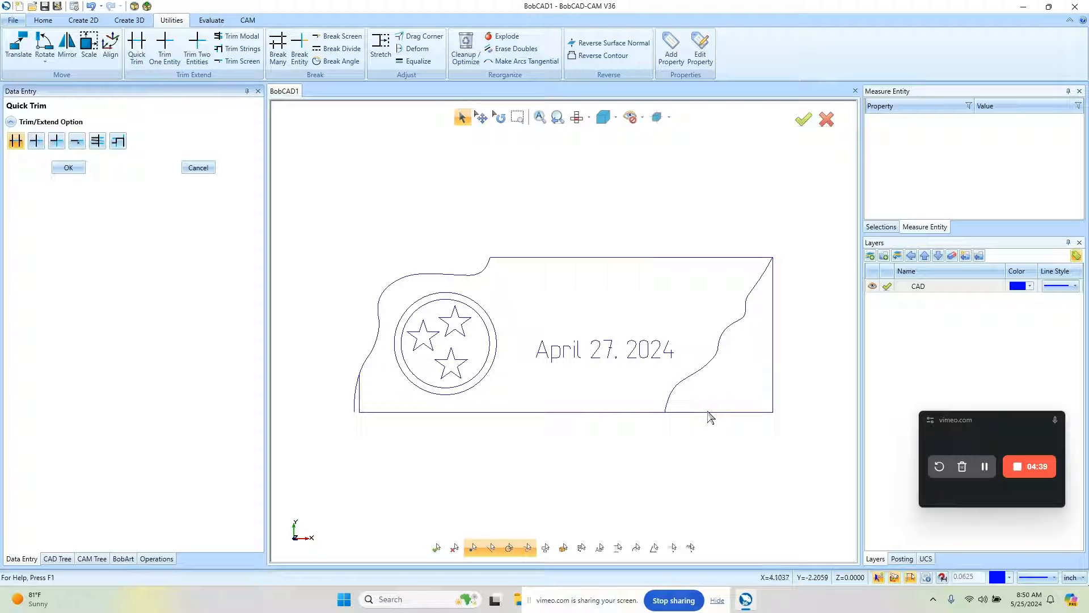
{"action": "left_click", "coordinate": [708, 412]}
{"action": "left_click", "coordinate": [773, 382]}
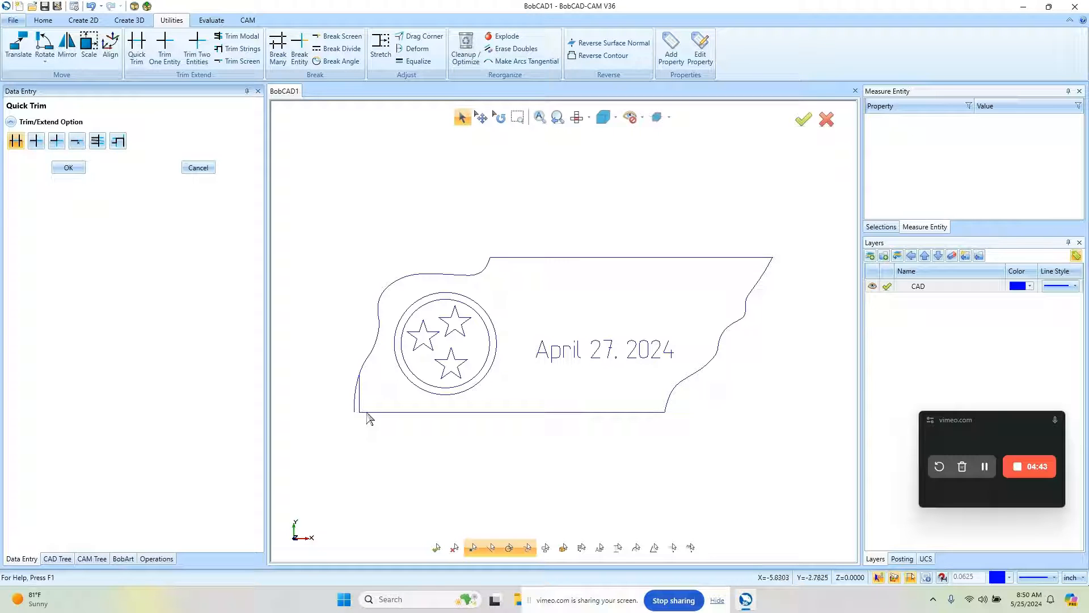
{"action": "left_click", "coordinate": [359, 396]}
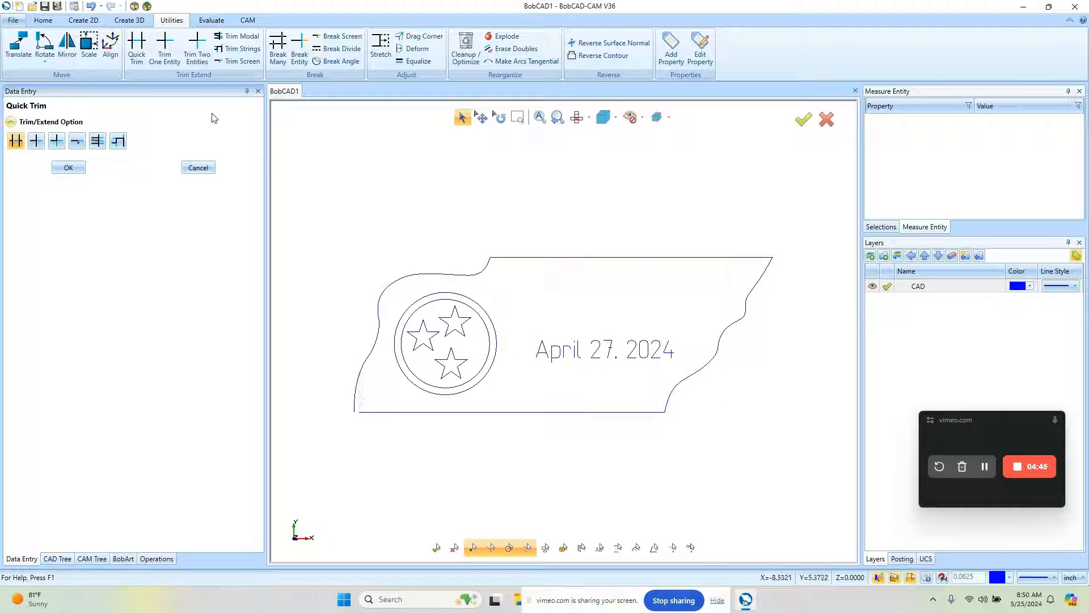
Close the outline's corners with Trim Two Entities, joining the border curves to the straight upper and lower edges.
{"action": "left_click", "coordinate": [196, 49]}
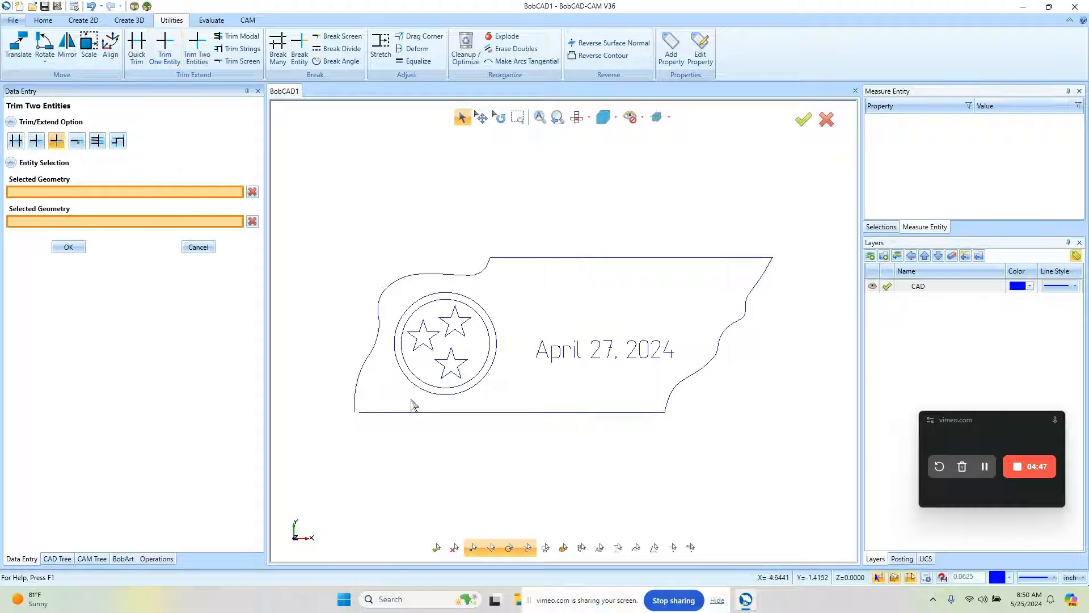
{"action": "left_click", "coordinate": [367, 413]}
{"action": "left_click", "coordinate": [357, 405]}
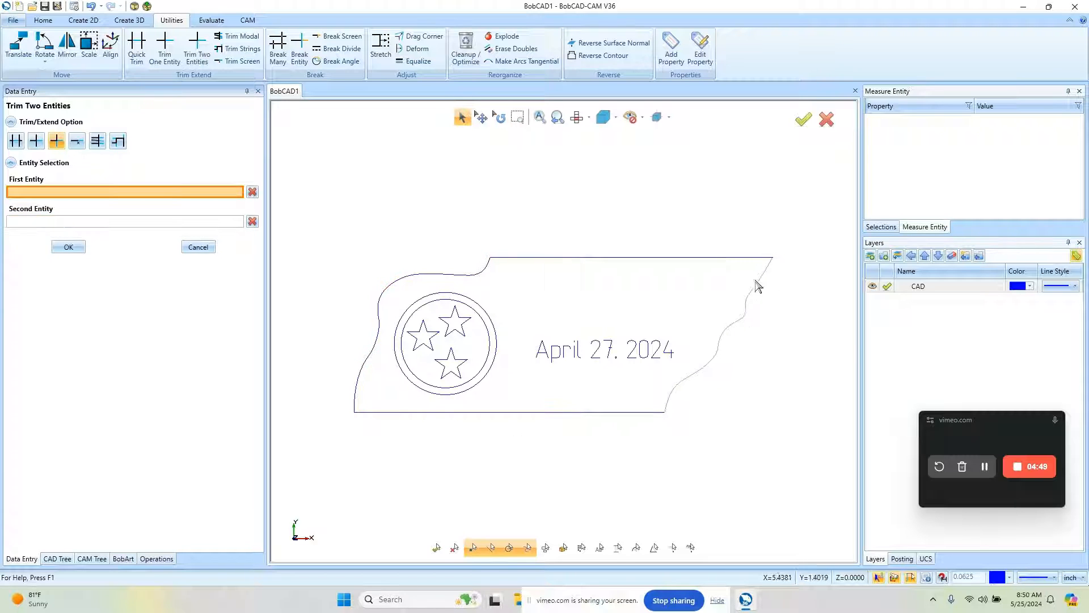
{"action": "left_click", "coordinate": [769, 266]}
{"action": "left_click", "coordinate": [765, 258]}
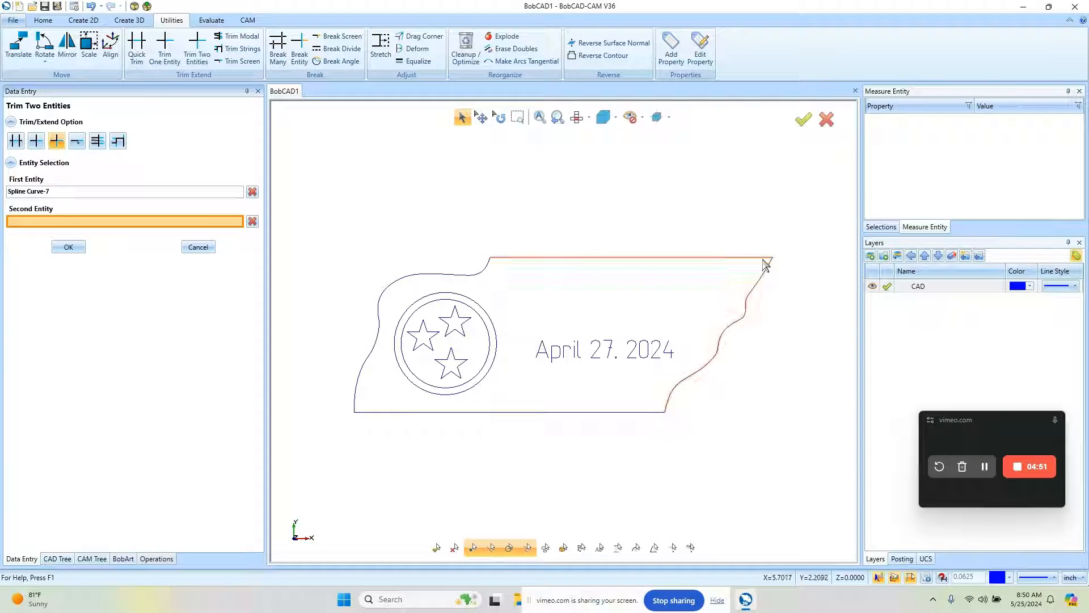
{"action": "left_click", "coordinate": [654, 412]}
{"action": "left_click", "coordinate": [669, 404]}
{"action": "left_click", "coordinate": [491, 263]}
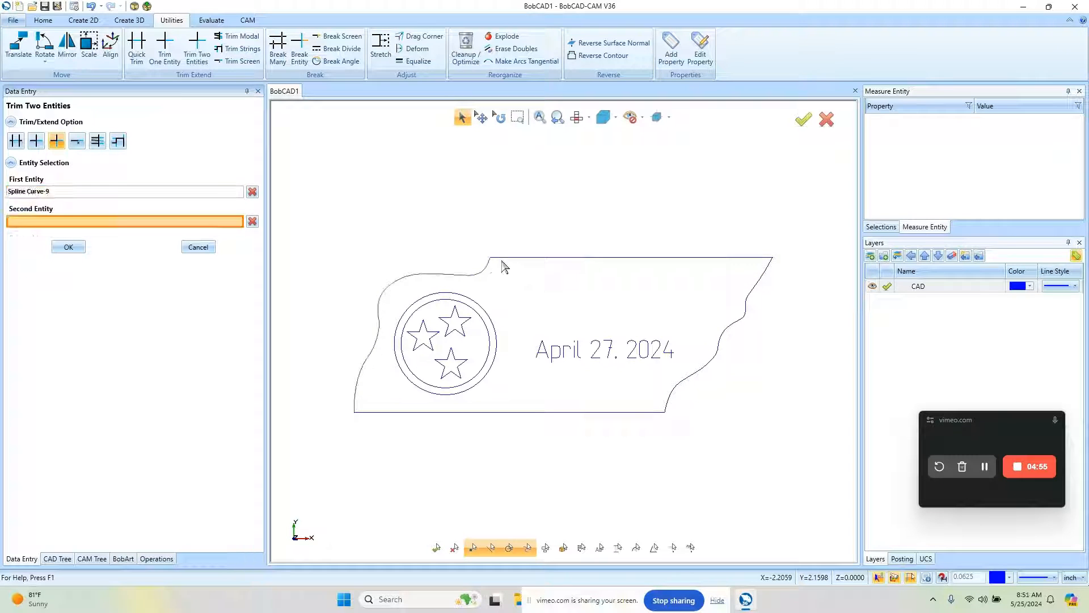
{"action": "right_click", "coordinate": [523, 215]}
{"action": "left_click", "coordinate": [542, 234]}
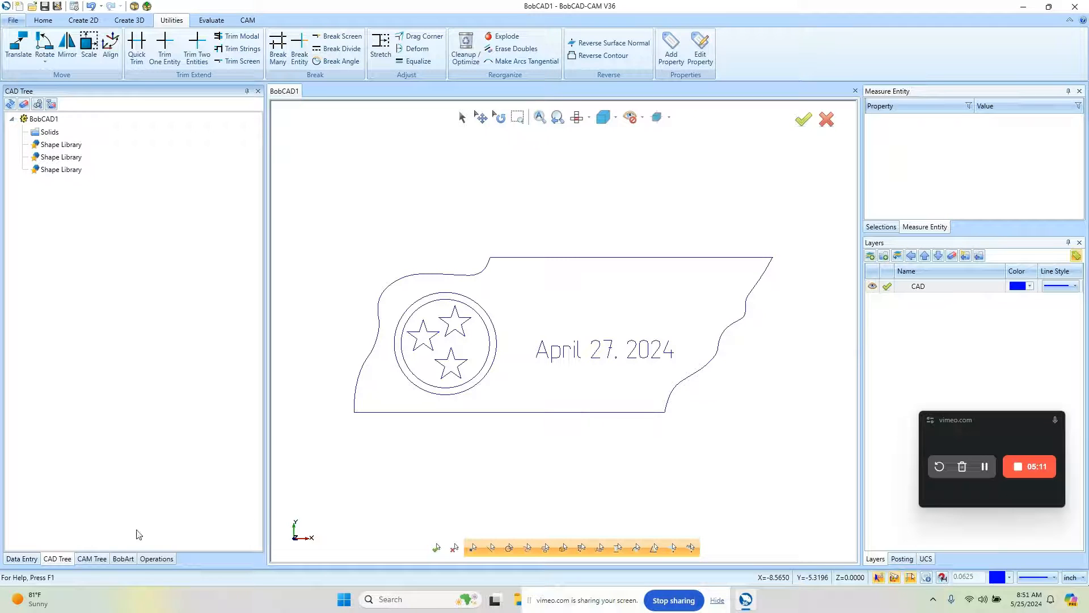
Create a new Milling job with the default machine and continue past the workpiece without selecting geometry.
{"action": "left_click", "coordinate": [89, 558]}
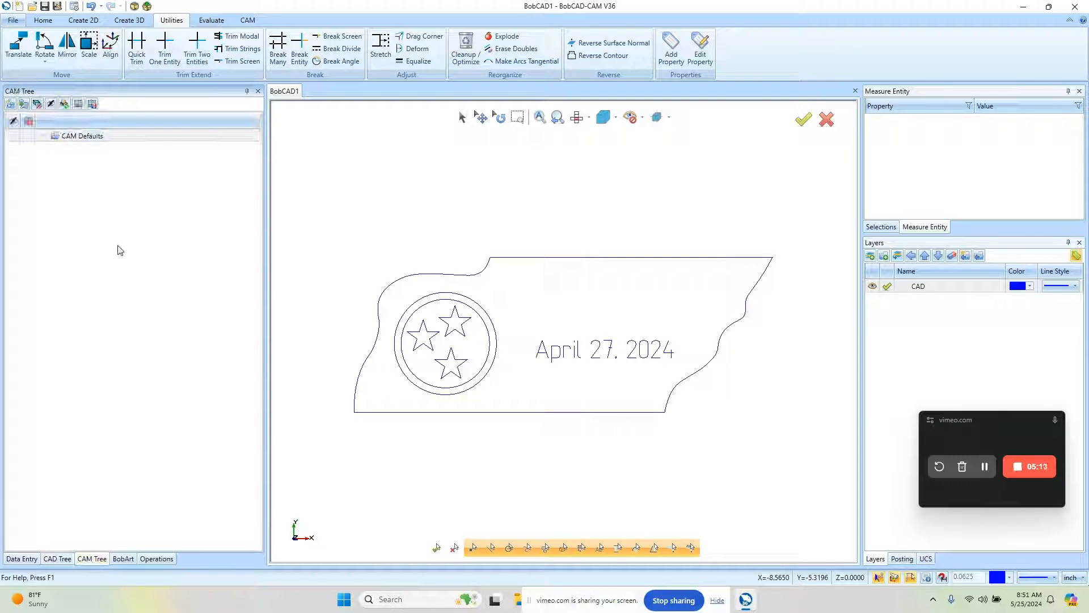
{"action": "right_click", "coordinate": [86, 138]}
{"action": "left_click", "coordinate": [129, 145]}
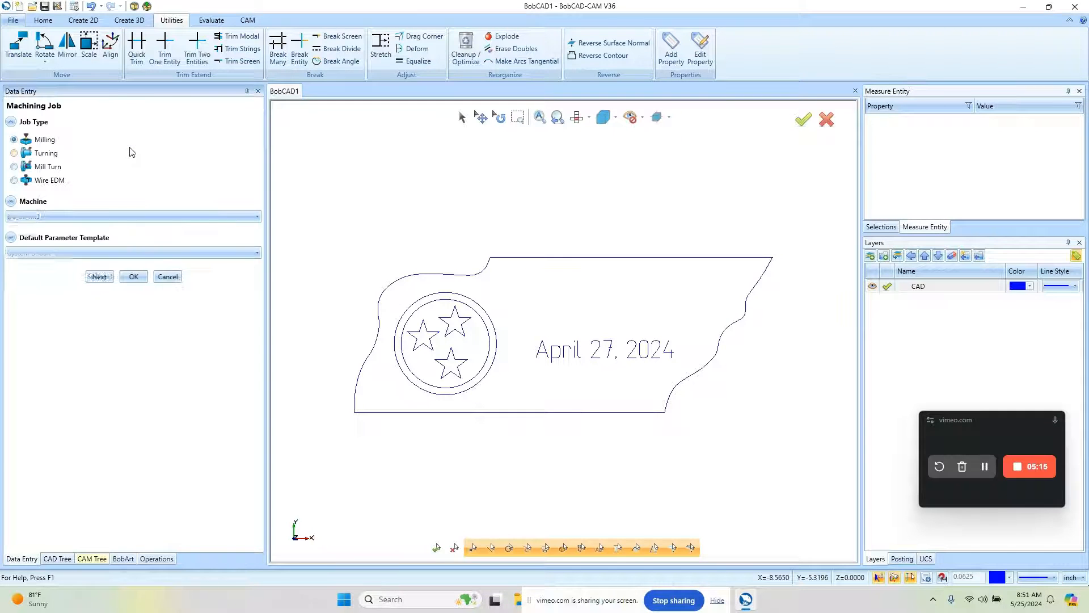
{"action": "left_click", "coordinate": [105, 277]}
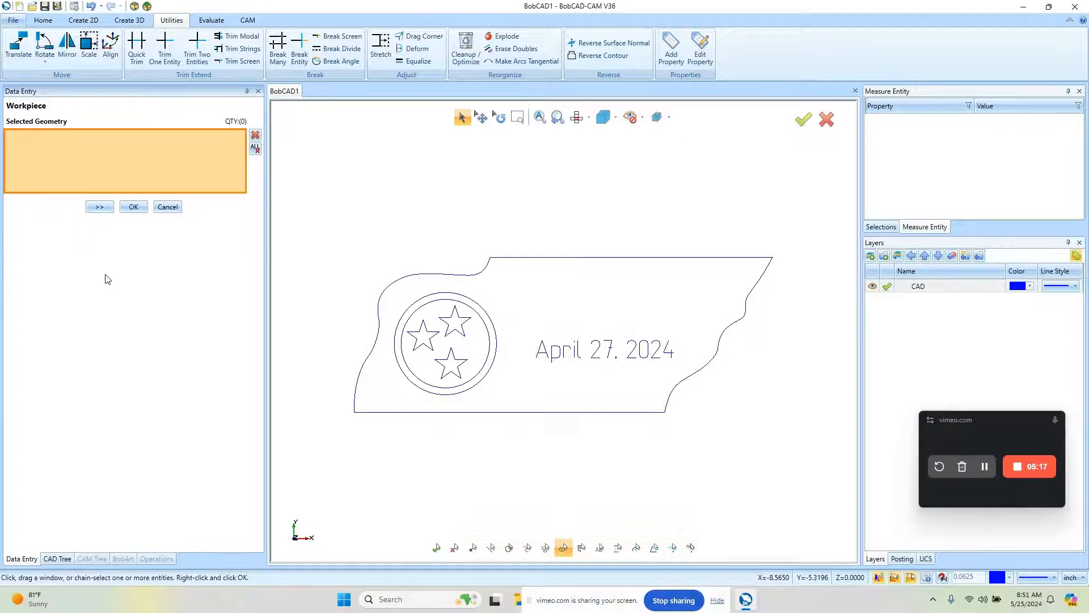
{"action": "left_click", "coordinate": [103, 206]}
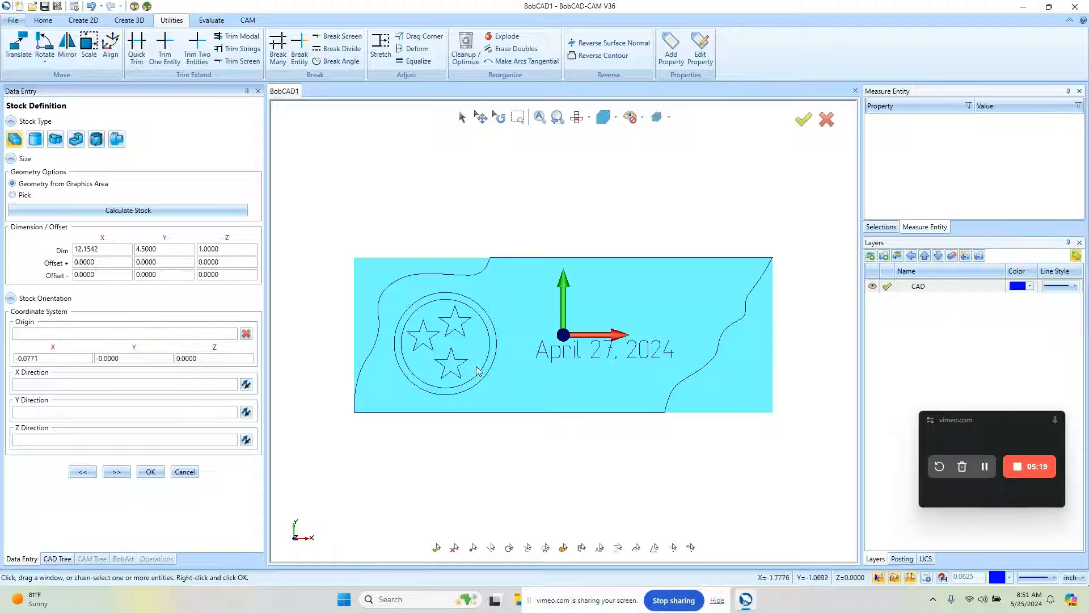
Set the stock dimensions to 13 in X and 5 in Y, and accept the default machine setup to finish the job.
{"action": "left_click_drag", "start_coordinate": [105, 248], "coordinate": [36, 244]}
{"action": "type", "text": "13"}
{"action": "key", "text": "Tab"}
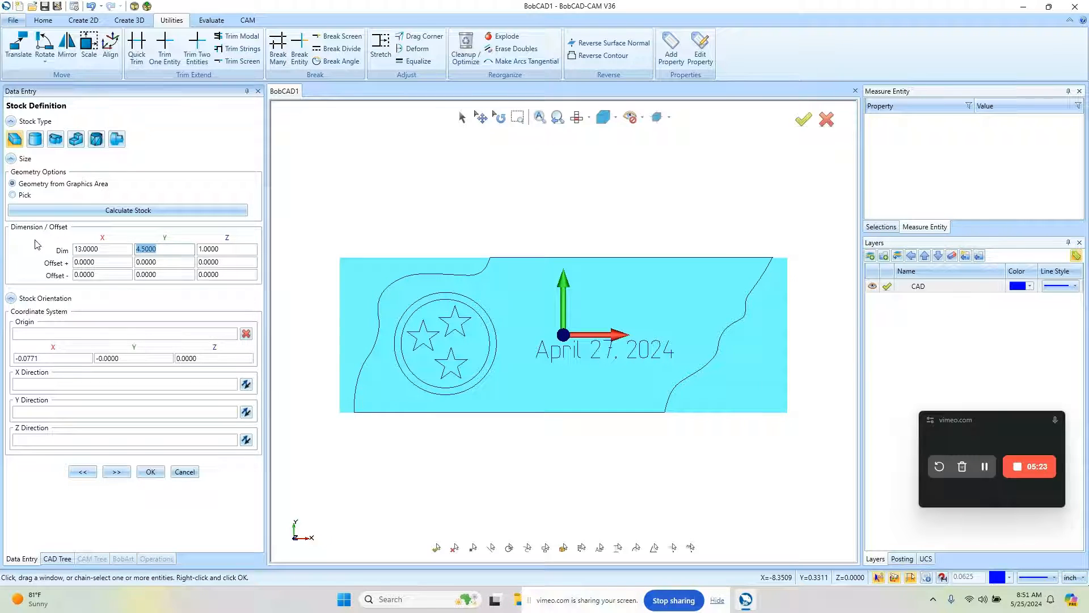
{"action": "type", "text": "5"}
{"action": "key", "text": "Tab"}
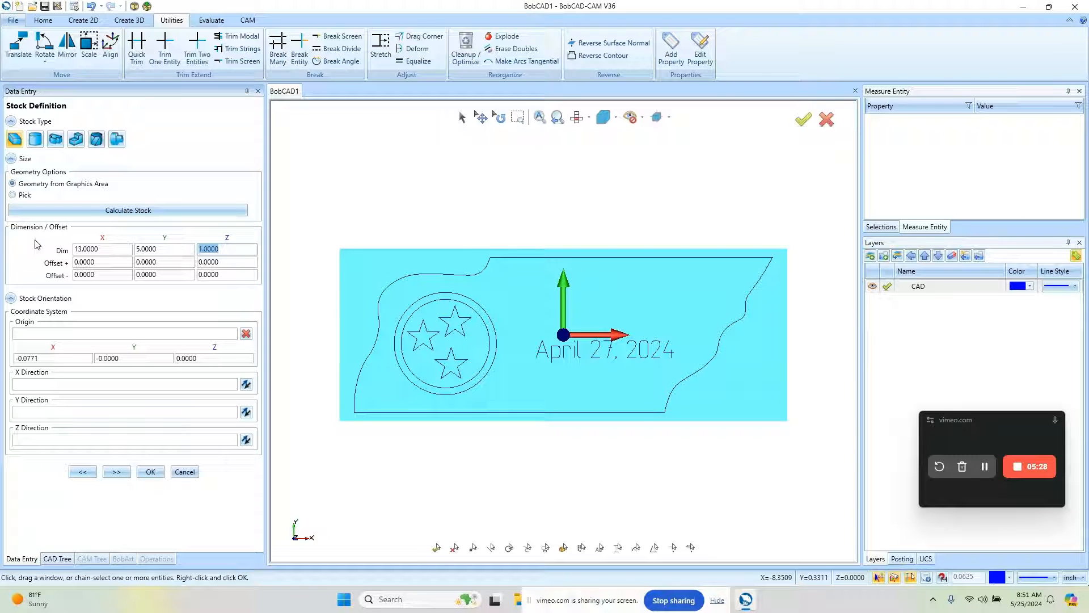
{"action": "left_click", "coordinate": [116, 471]}
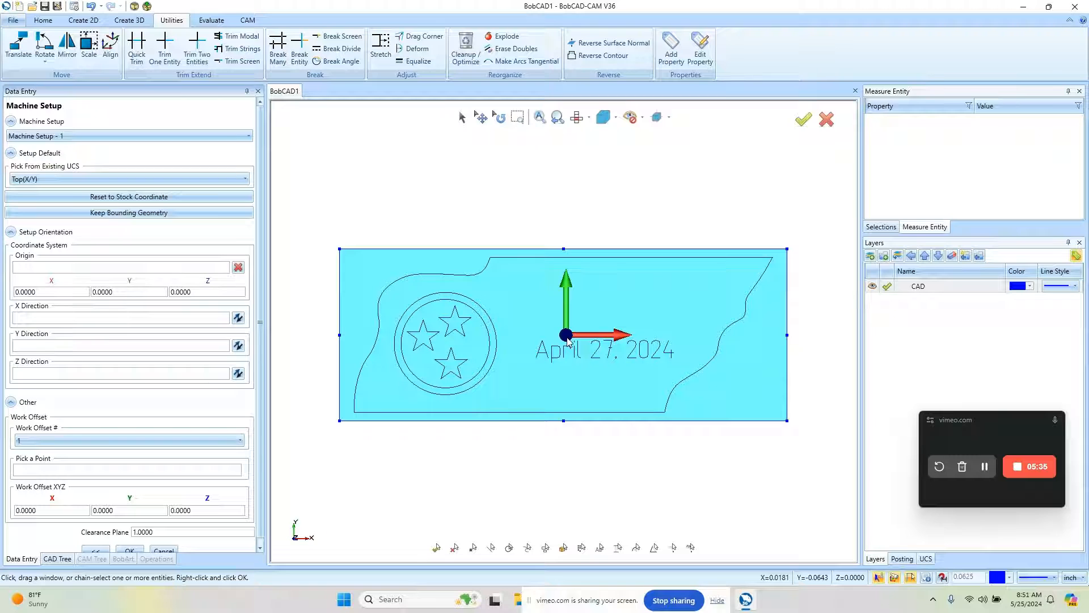
{"action": "left_click", "coordinate": [130, 550]}
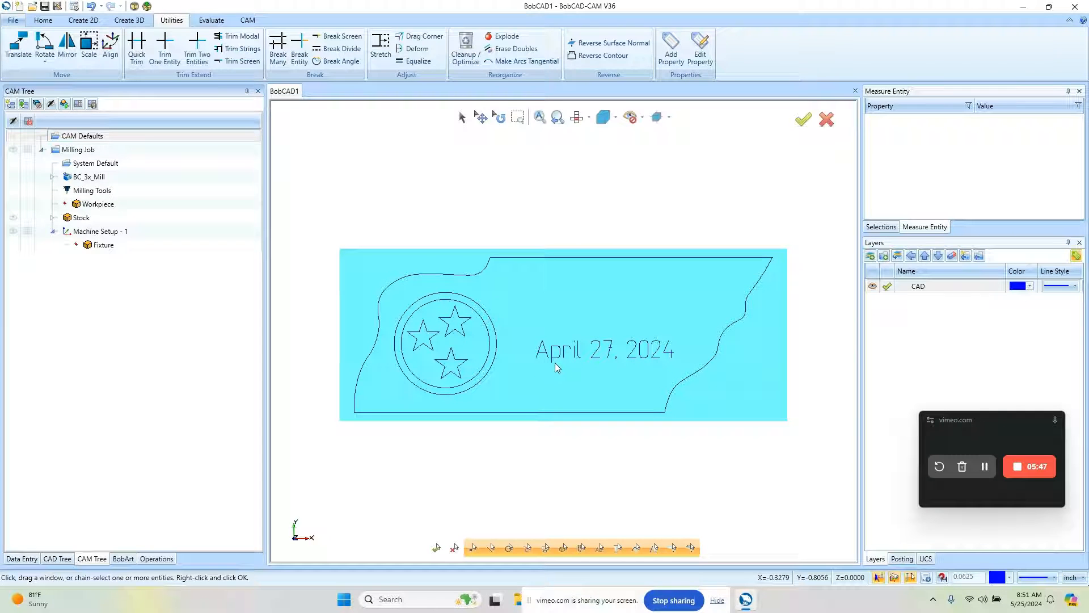
Add a Mill 2 Axis feature to Machine Setup - 1 and remove Profile Finish from its current operations.
{"action": "right_click", "coordinate": [110, 237]}
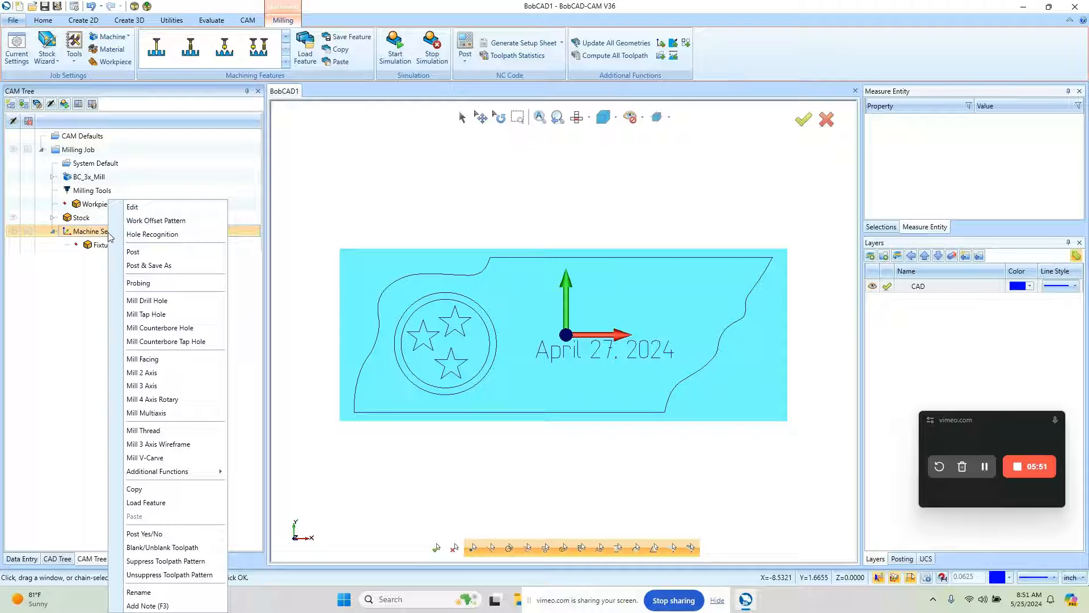
{"action": "left_click", "coordinate": [199, 373]}
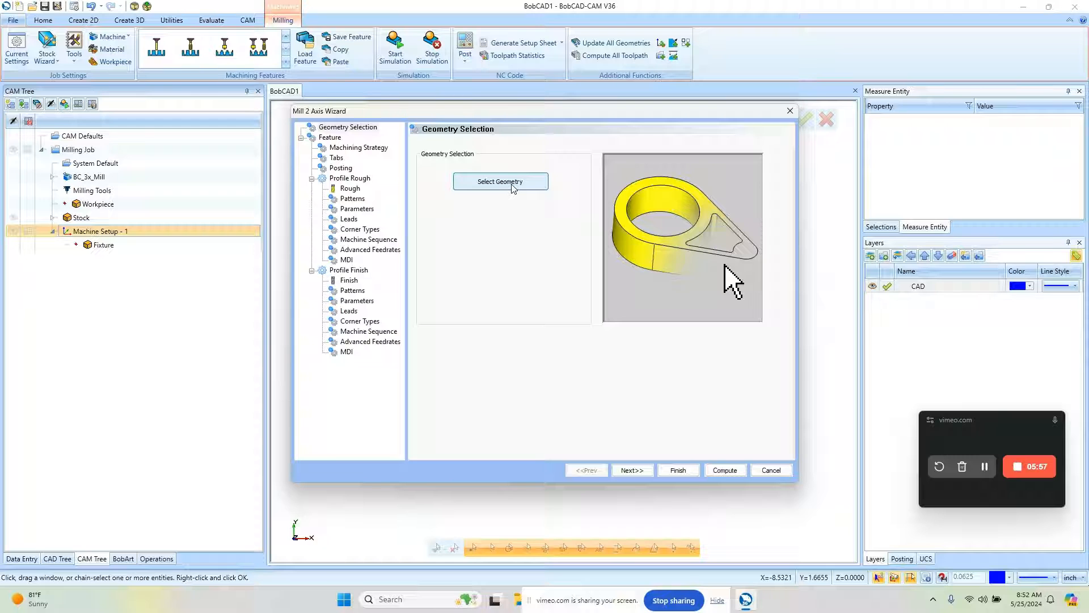
{"action": "left_click", "coordinate": [359, 148]}
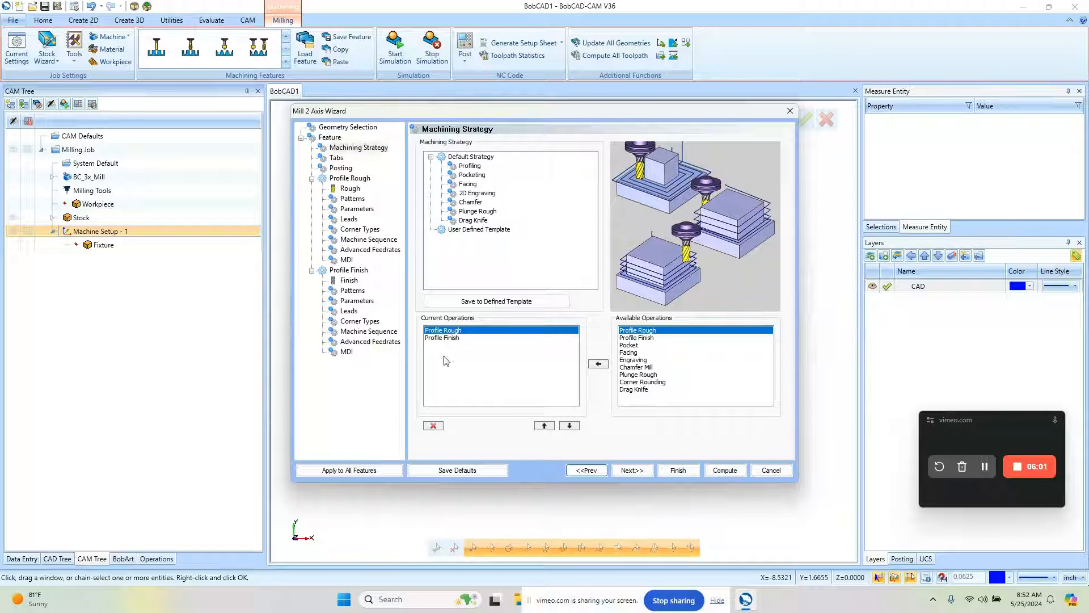
{"action": "left_click", "coordinate": [445, 338]}
{"action": "left_click", "coordinate": [433, 426]}
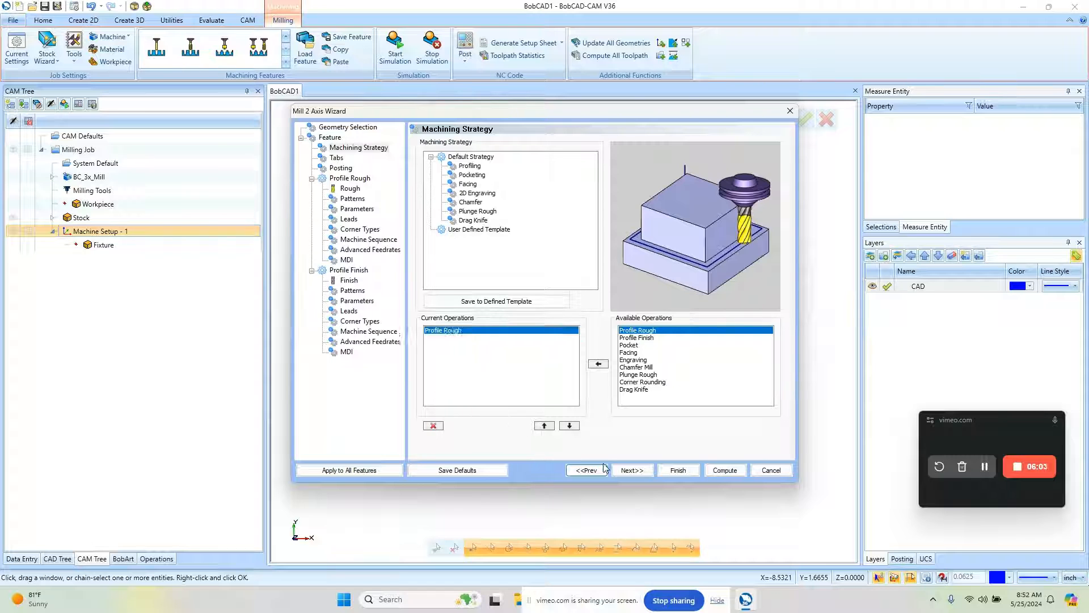
Set the roughing tool's diameter to 0.0625.
{"action": "left_click", "coordinate": [632, 470]}
{"action": "left_click", "coordinate": [350, 189]}
{"action": "double_click", "coordinate": [562, 183]}
{"action": "type", "text": ".062"}
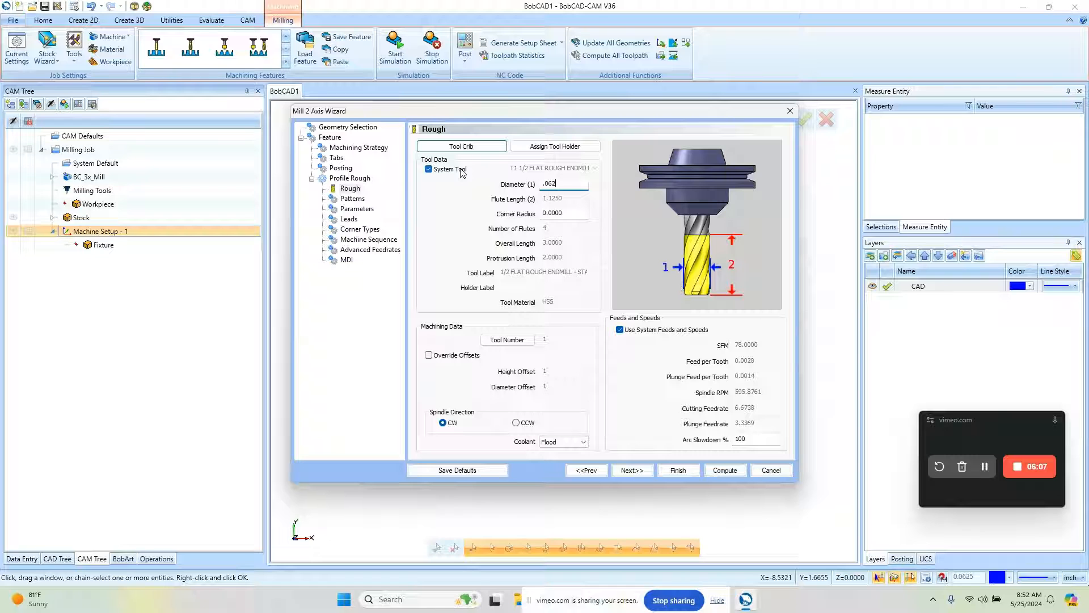
{"action": "type", "text": "5"}
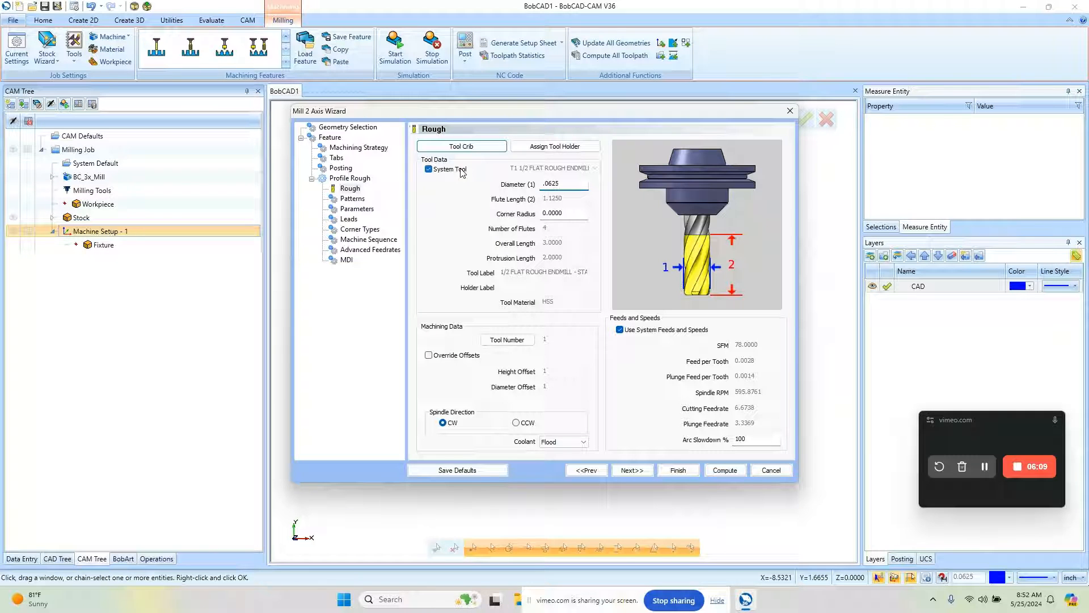
Turn off system feeds and speeds for the roughing tool, and set the cutting feedrate to 20 and plunge feedrate to 15.
{"action": "left_click", "coordinate": [619, 330]}
{"action": "left_click_drag", "start_coordinate": [770, 407], "coordinate": [689, 408]}
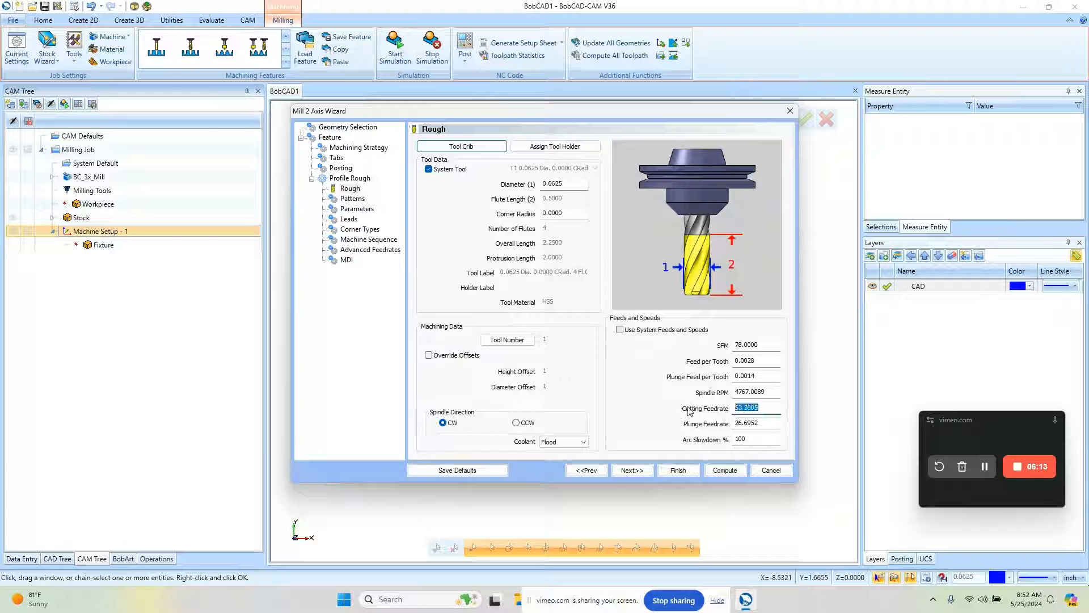
{"action": "type", "text": "20"}
{"action": "key", "text": "Tab"}
{"action": "type", "text": "15"}
{"action": "key", "text": "Tab"}
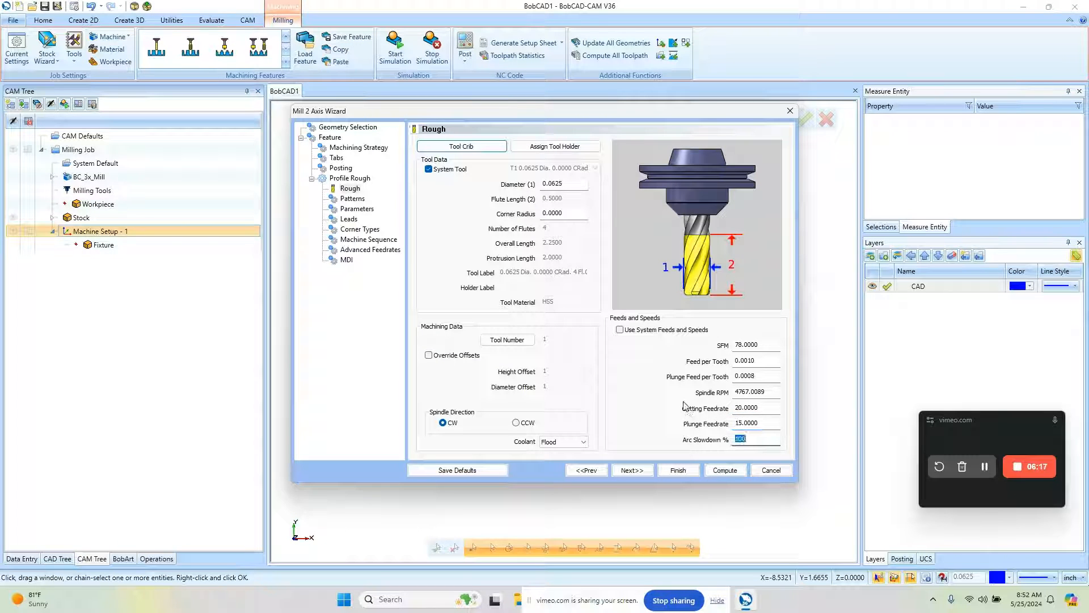
Set the Profile Rough side allowance to 0 and finish the 2-axis feature with the remaining defaults.
{"action": "left_click", "coordinate": [352, 198]}
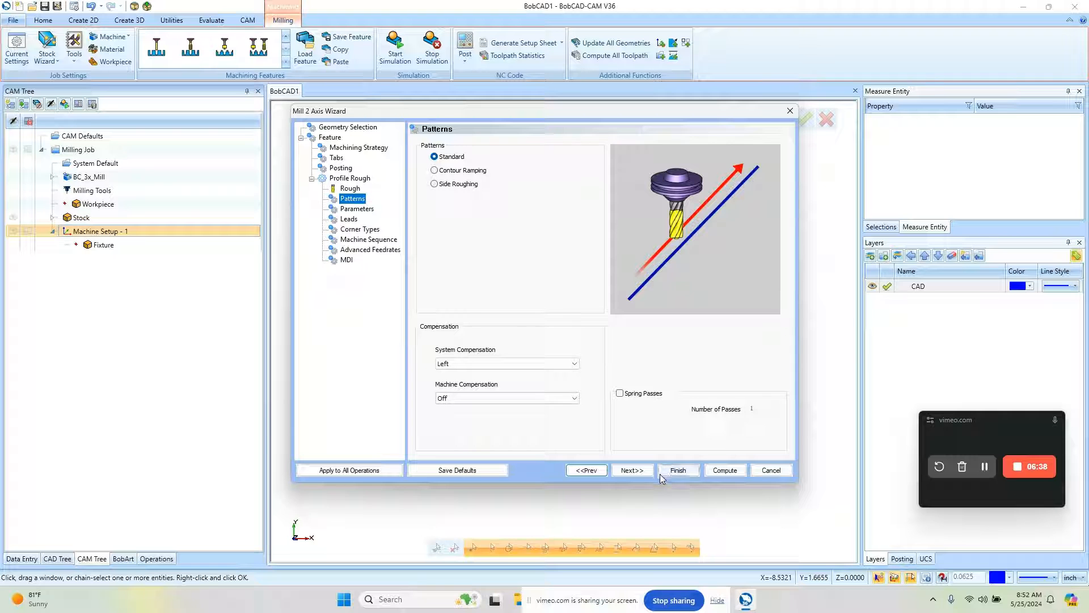
{"action": "left_click", "coordinate": [634, 470]}
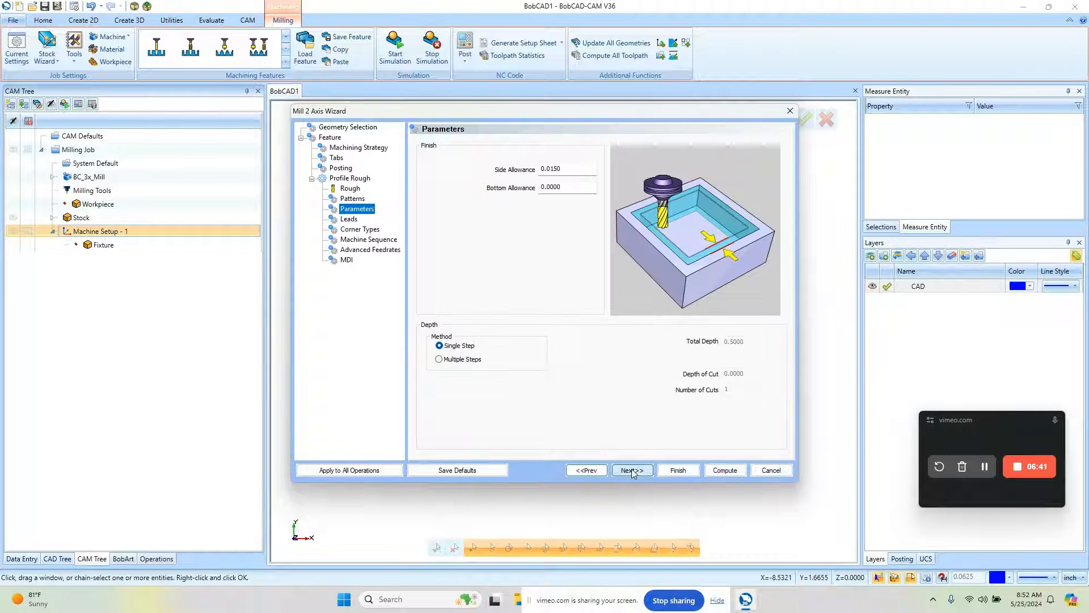
{"action": "left_click", "coordinate": [567, 169]}
{"action": "type", "text": "0"}
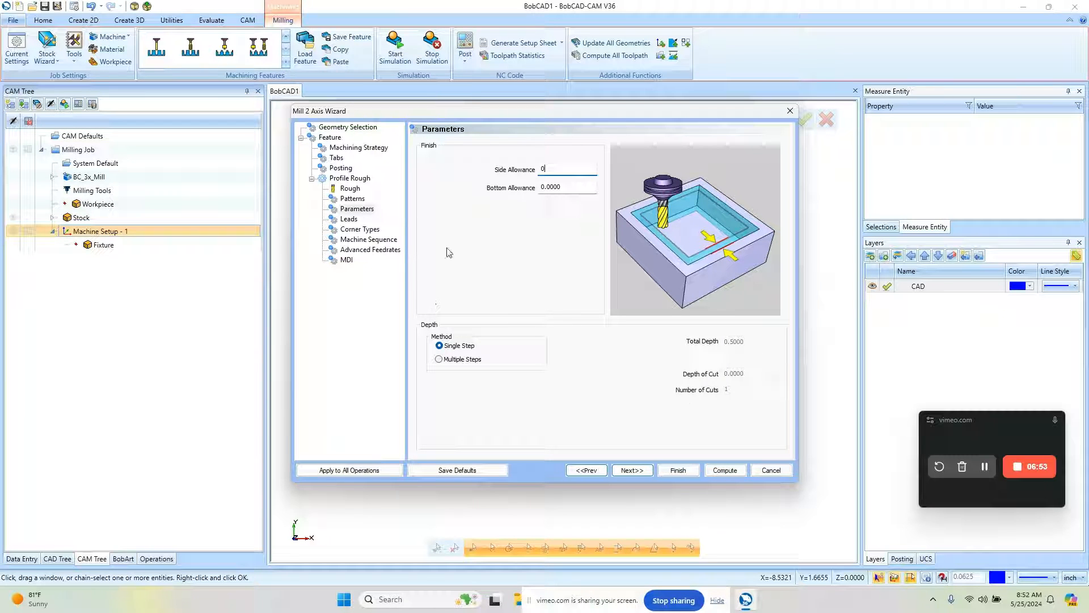
{"action": "left_click", "coordinate": [632, 471]}
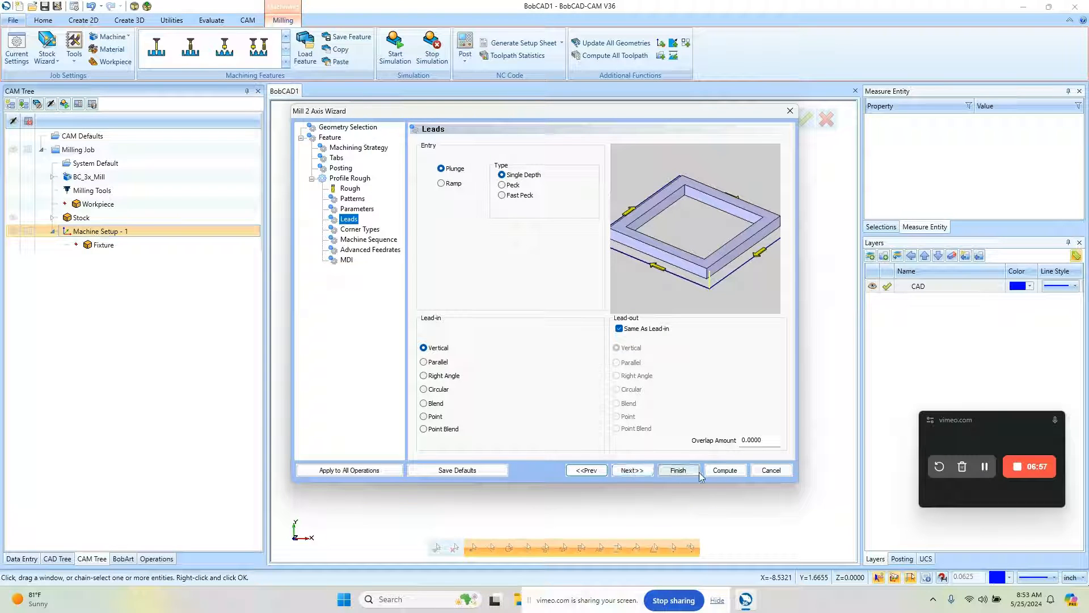
{"action": "left_click", "coordinate": [678, 470]}
Assign the sign's outer outline as the 2-axis feature's geometry and compute the Profile Rough toolpath.
{"action": "right_click", "coordinate": [119, 272]}
{"action": "left_click", "coordinate": [151, 280]}
{"action": "left_click", "coordinate": [378, 319]}
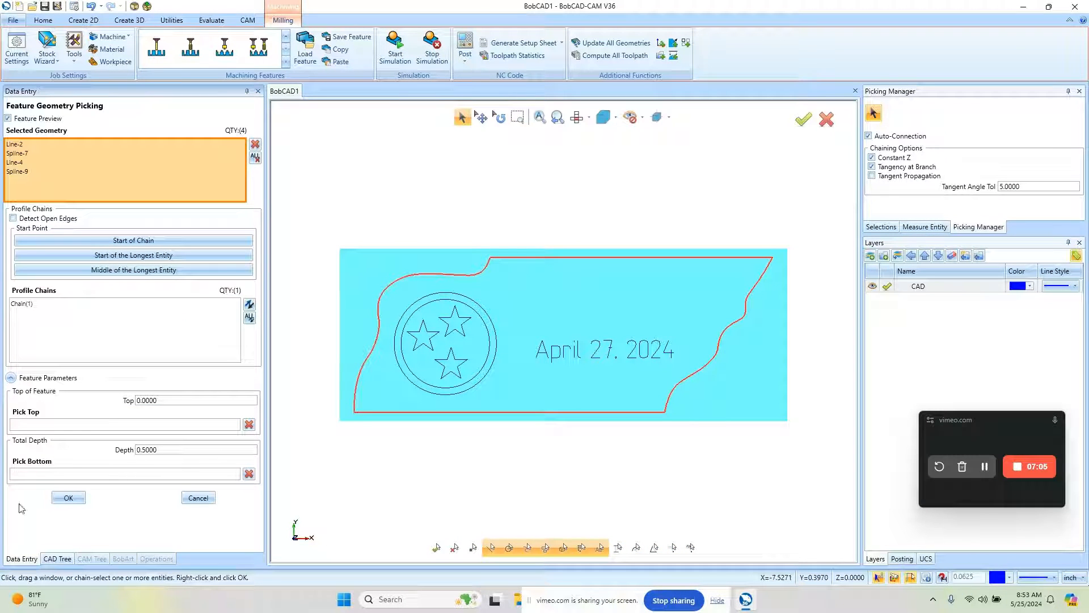
{"action": "left_click", "coordinate": [68, 498]}
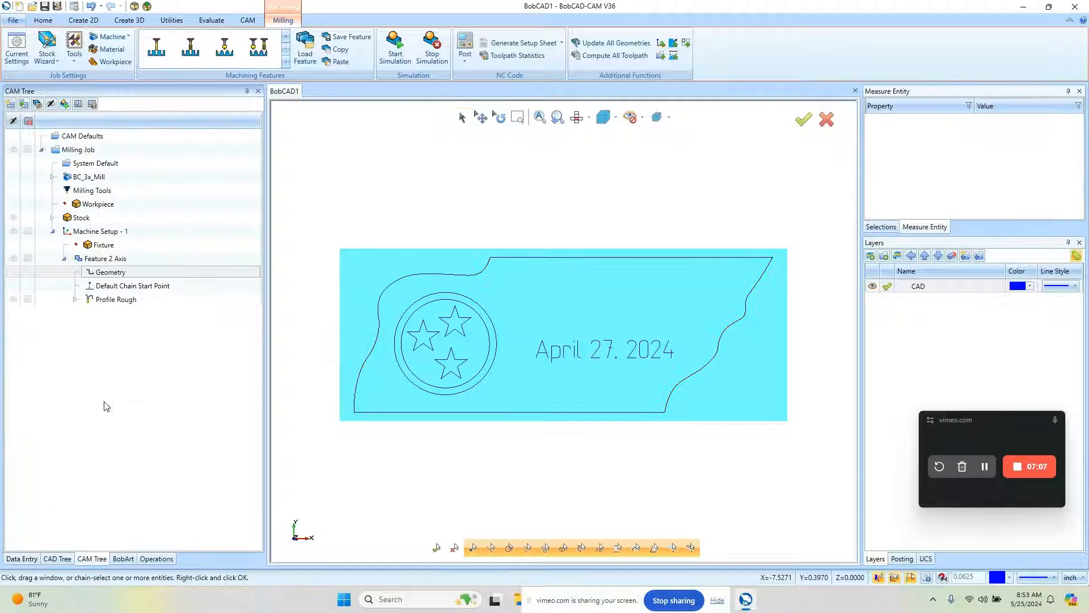
{"action": "right_click", "coordinate": [115, 300]}
{"action": "left_click", "coordinate": [168, 334]}
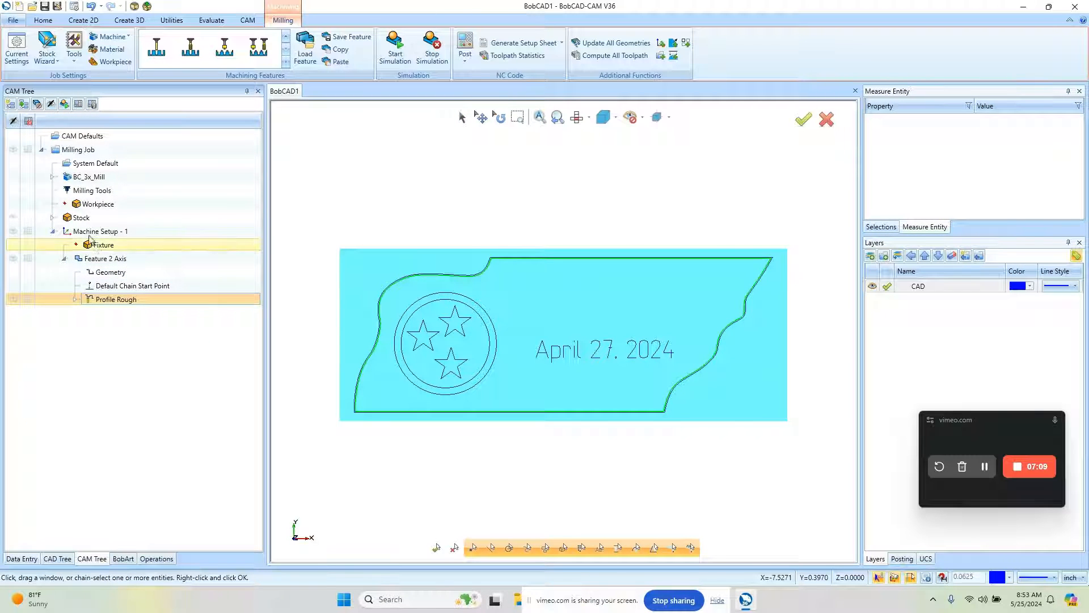
Hide the stock, reverse the outline chain's direction and recompute the Profile Rough toolpath to check its side and depth.
{"action": "left_click", "coordinate": [13, 218]}
{"action": "scroll", "coordinate": [362, 384], "scroll_direction": "up", "scroll_amount": 4}
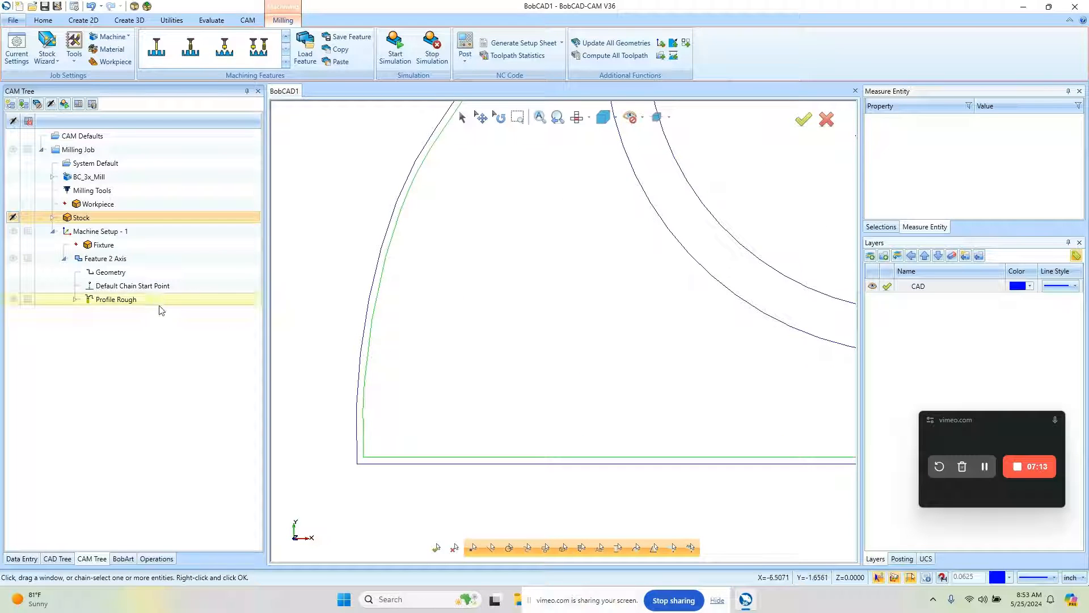
{"action": "left_click", "coordinate": [157, 286]}
{"action": "right_click", "coordinate": [157, 285]}
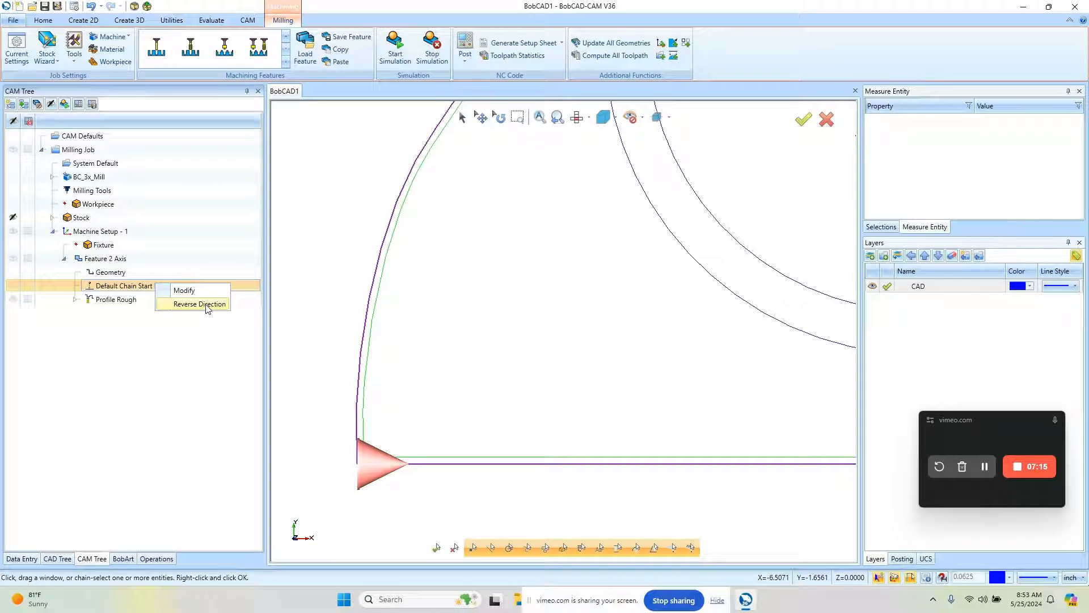
{"action": "left_click", "coordinate": [200, 304]}
{"action": "right_click", "coordinate": [125, 301]}
{"action": "left_click", "coordinate": [185, 332]}
{"action": "scroll", "coordinate": [386, 363], "scroll_direction": "down", "scroll_amount": 5}
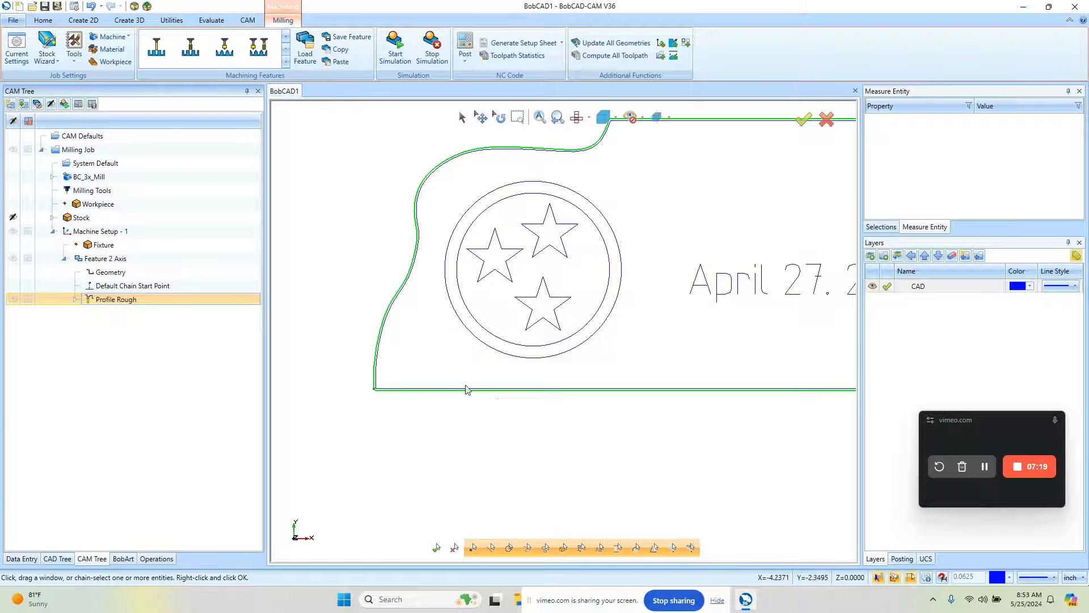
{"action": "scroll", "coordinate": [431, 374], "scroll_direction": "down", "scroll_amount": 2}
{"action": "middle_click_drag", "start_coordinate": [588, 444], "coordinate": [603, 382]}
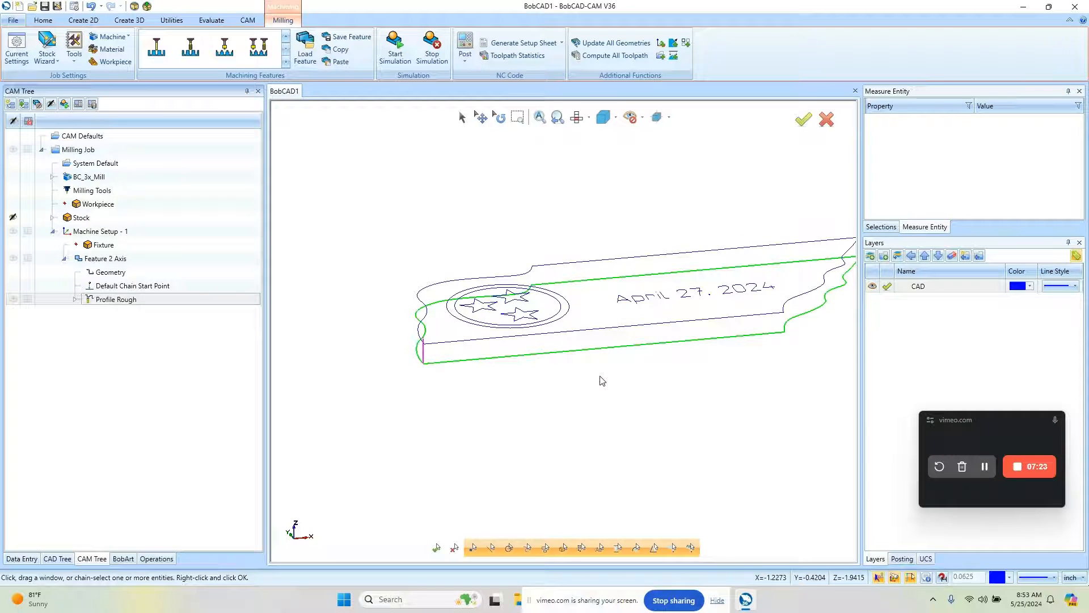
{"action": "left_click", "coordinate": [578, 119]}
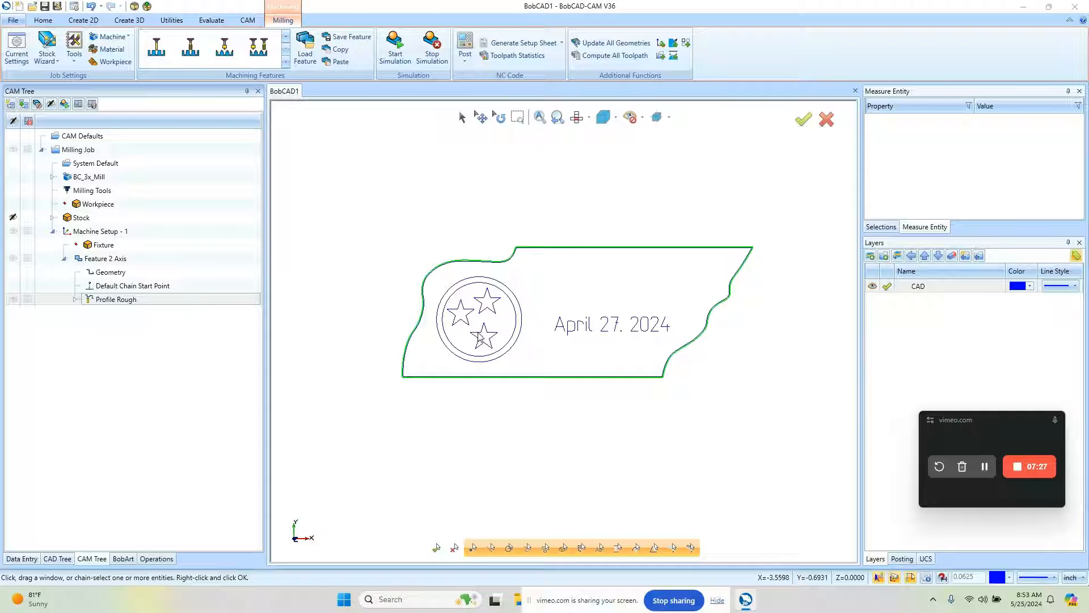
Replace the feature's geometry with the two concentric circles and three stars, and set the total depth to 0.125.
{"action": "scroll", "coordinate": [517, 317], "scroll_direction": "up", "scroll_amount": 2}
{"action": "right_click", "coordinate": [121, 279]}
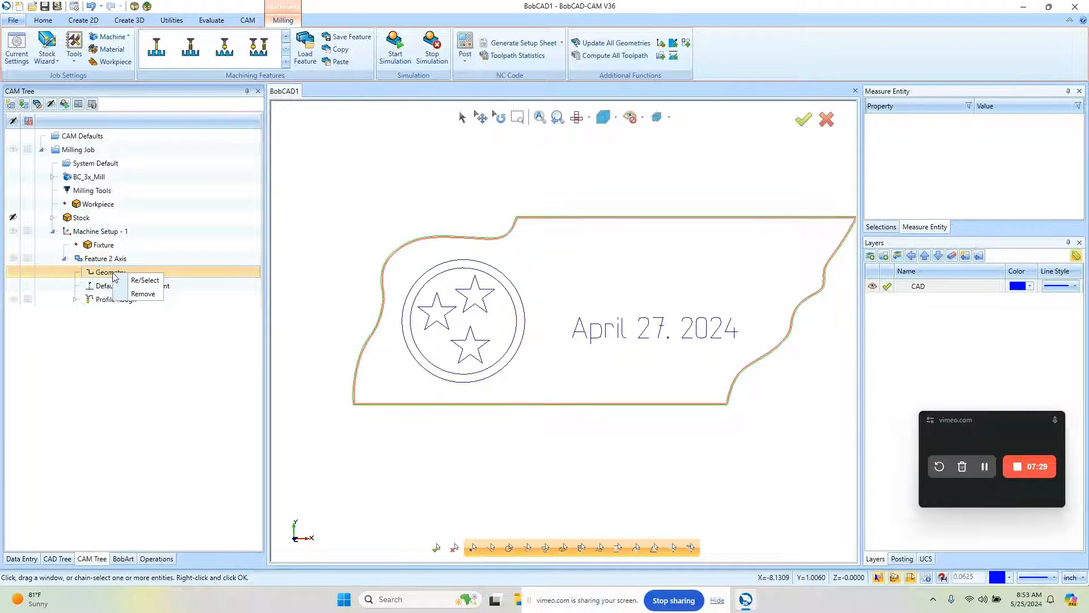
{"action": "left_click", "coordinate": [141, 276]}
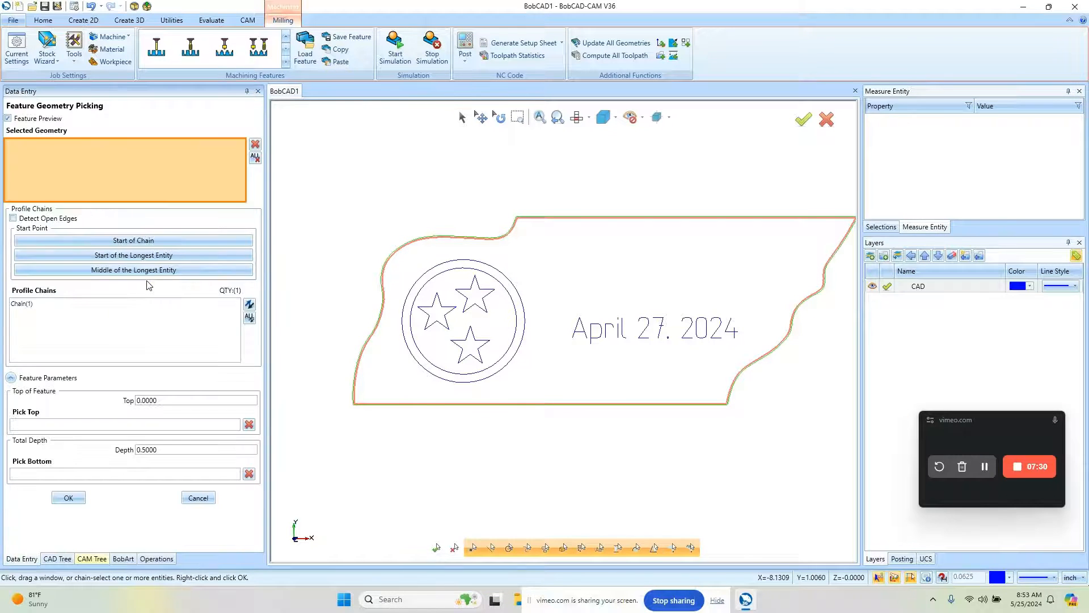
{"action": "left_click", "coordinate": [256, 157]}
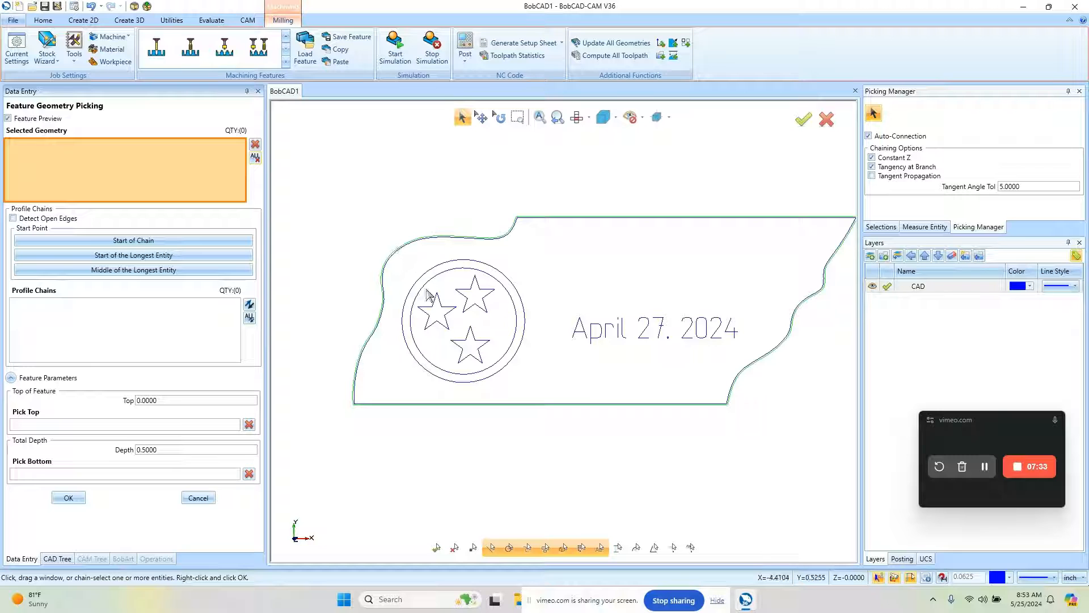
{"action": "left_click_drag", "start_coordinate": [401, 264], "coordinate": [538, 398]}
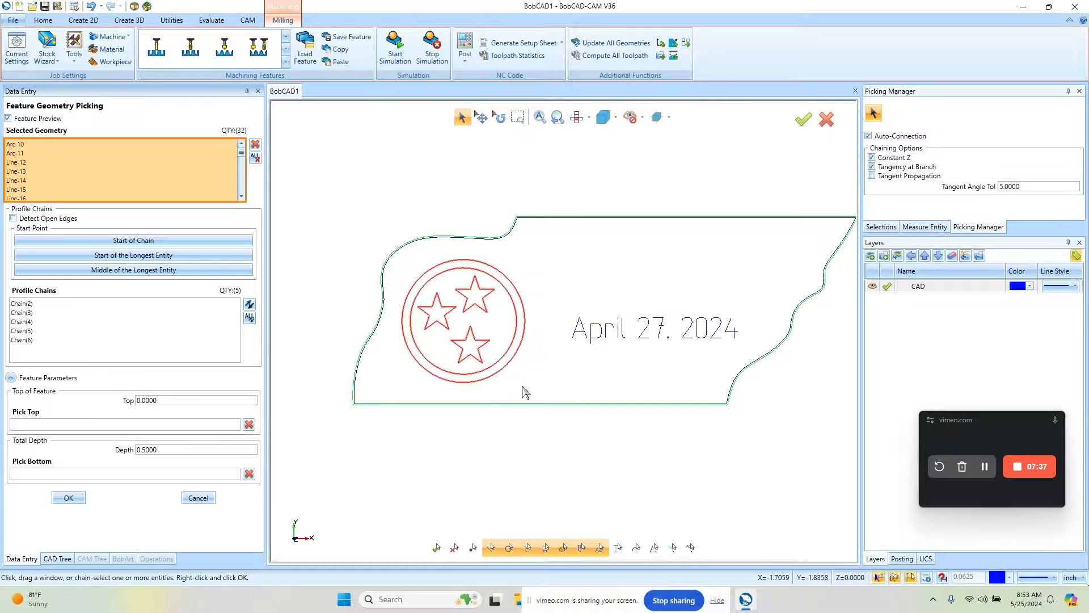
{"action": "double_click", "coordinate": [168, 450]}
{"action": "key", "text": "BackSpace"}
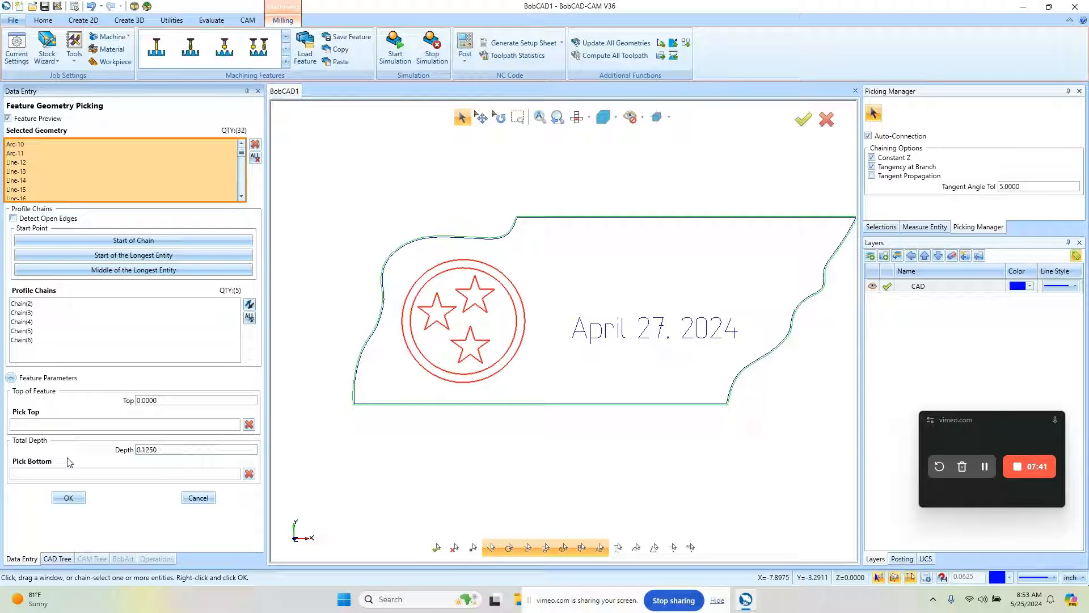
{"action": "left_click", "coordinate": [68, 497]}
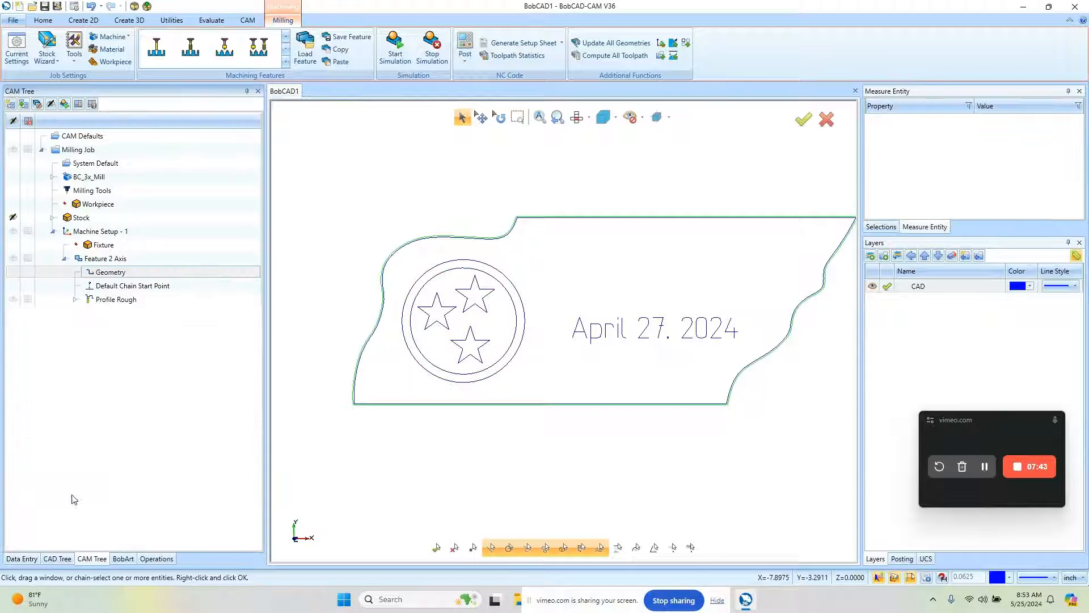
Recompute the Profile Rough toolpath for the circles and stars.
{"action": "right_click", "coordinate": [134, 301]}
{"action": "left_click", "coordinate": [178, 319]}
{"action": "scroll", "coordinate": [454, 295], "scroll_direction": "up", "scroll_amount": 2}
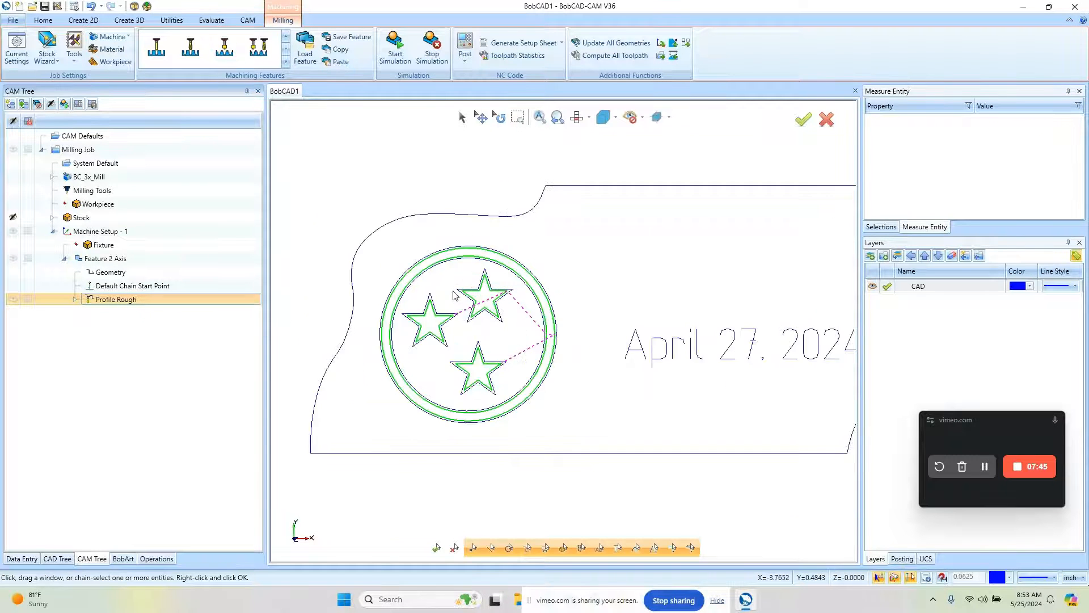
Replace the 2-axis feature's geometry with the date text.
{"action": "scroll", "coordinate": [453, 295], "scroll_direction": "up", "scroll_amount": 2}
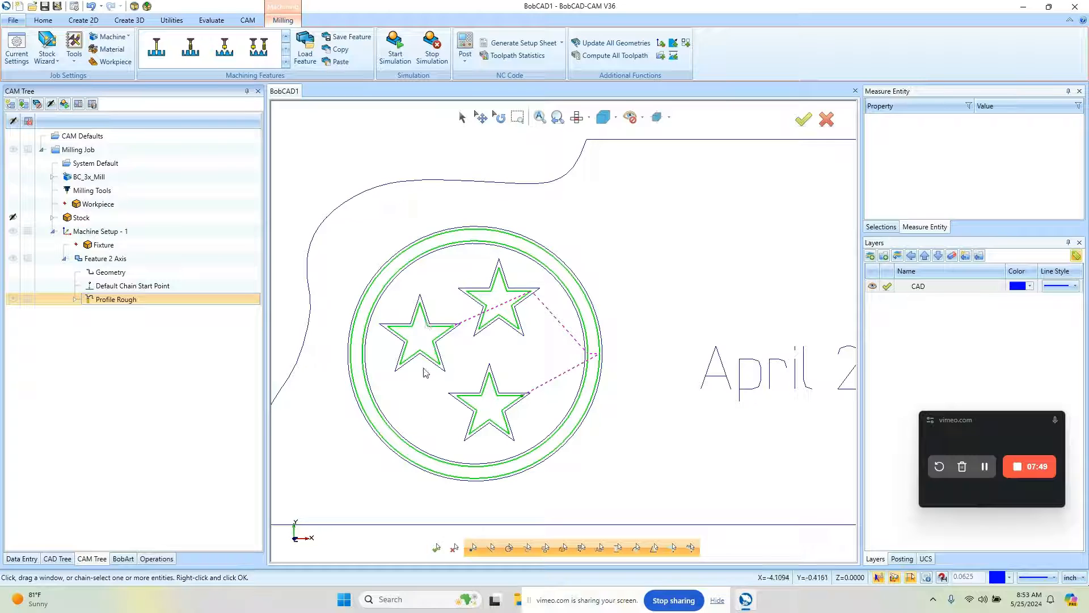
{"action": "scroll", "coordinate": [402, 344], "scroll_direction": "down", "scroll_amount": 3}
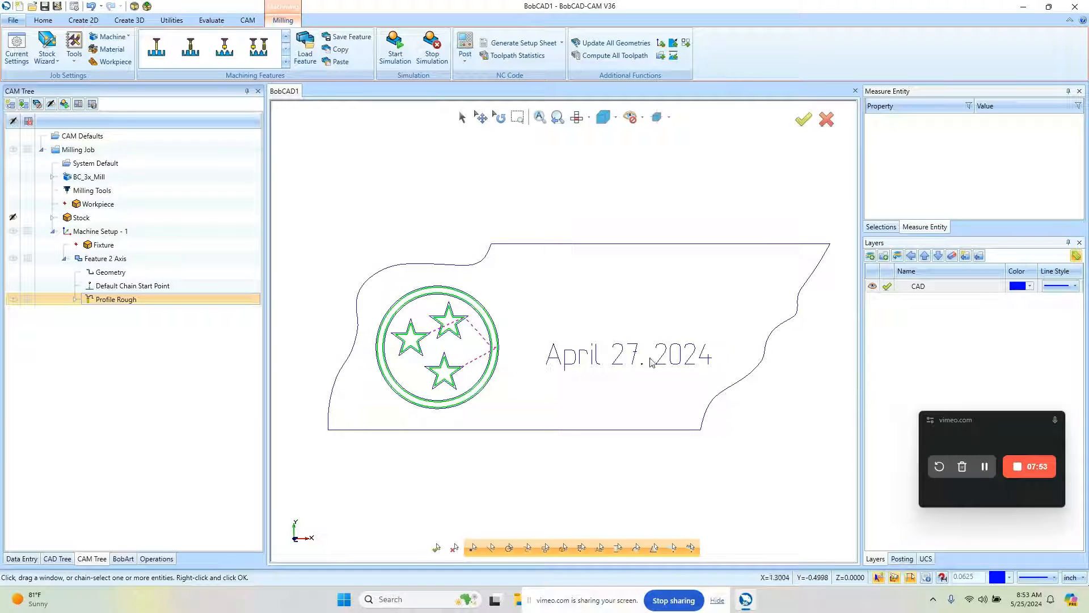
{"action": "right_click", "coordinate": [119, 273]}
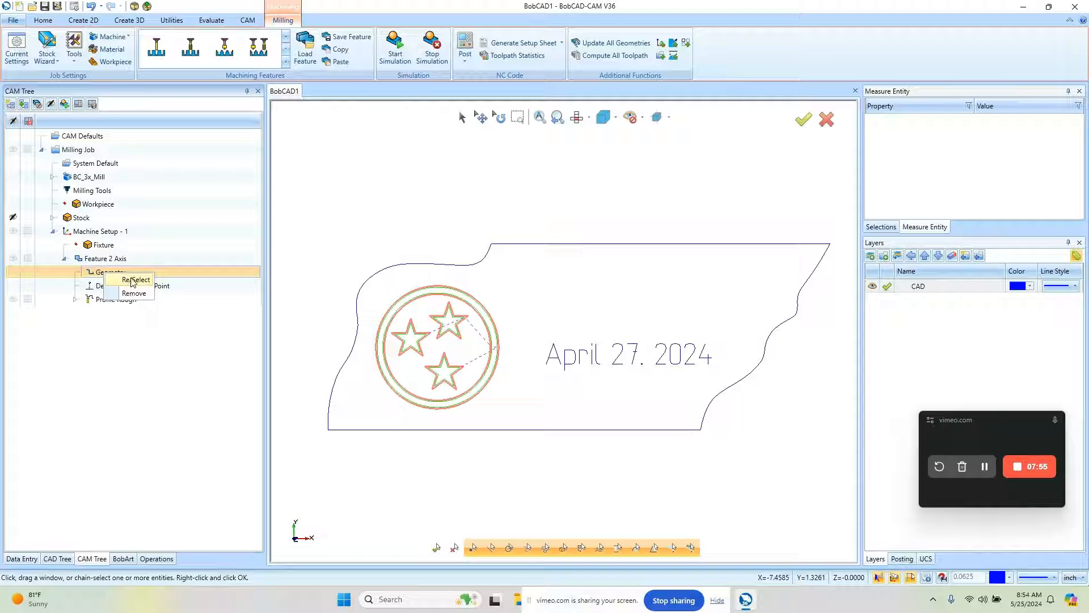
{"action": "left_click", "coordinate": [135, 280]}
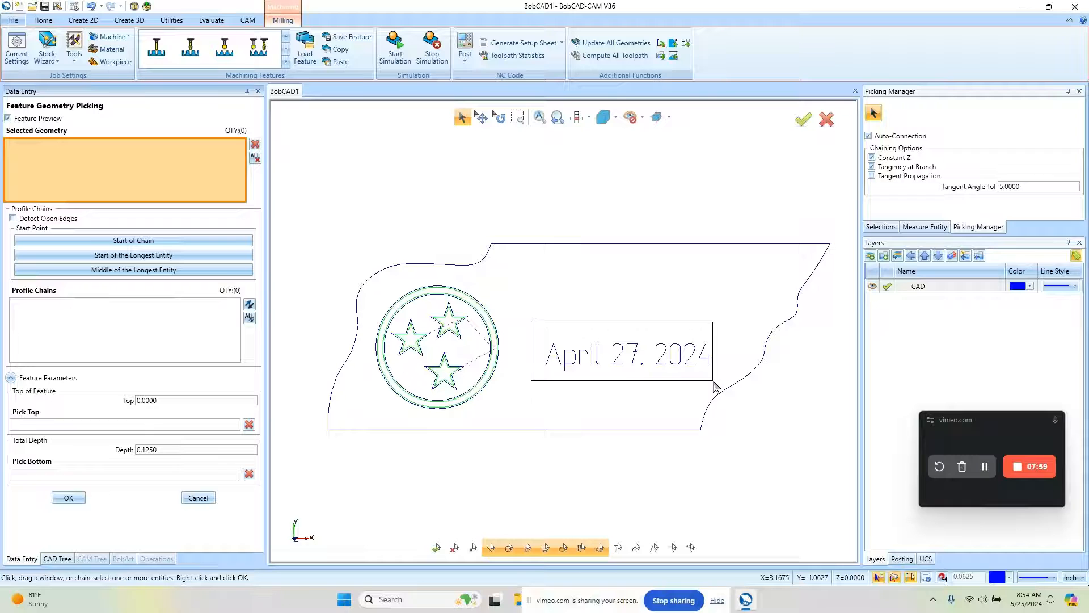
{"action": "left_click", "coordinate": [710, 360]}
{"action": "left_click", "coordinate": [68, 498]}
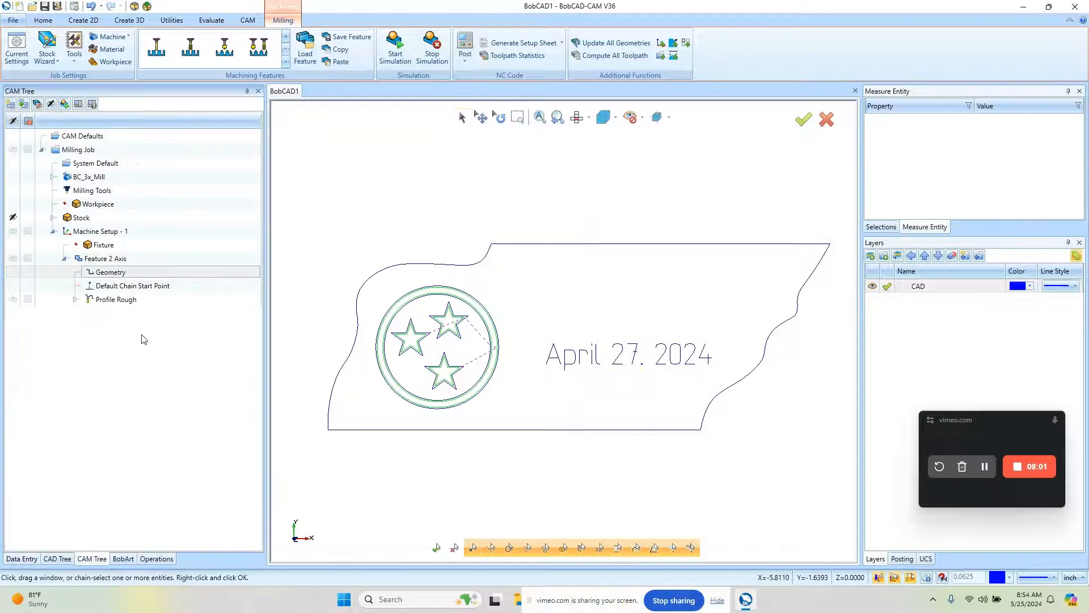
Recompute the Profile Rough toolpath for the date text.
{"action": "left_click", "coordinate": [116, 300]}
{"action": "right_click", "coordinate": [117, 301]}
{"action": "left_click", "coordinate": [169, 327]}
Examine how the Profile Rough toolpath follows the date's letters and compare it with the circles and stars.
{"action": "scroll", "coordinate": [584, 375], "scroll_direction": "up", "scroll_amount": 4}
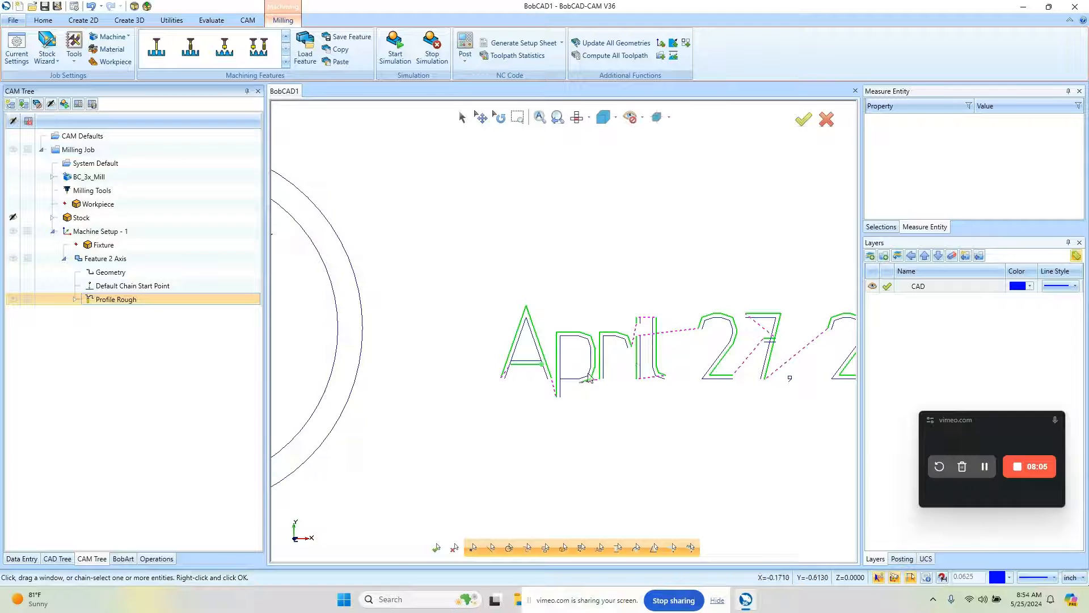
{"action": "scroll", "coordinate": [540, 371], "scroll_direction": "down", "scroll_amount": 4}
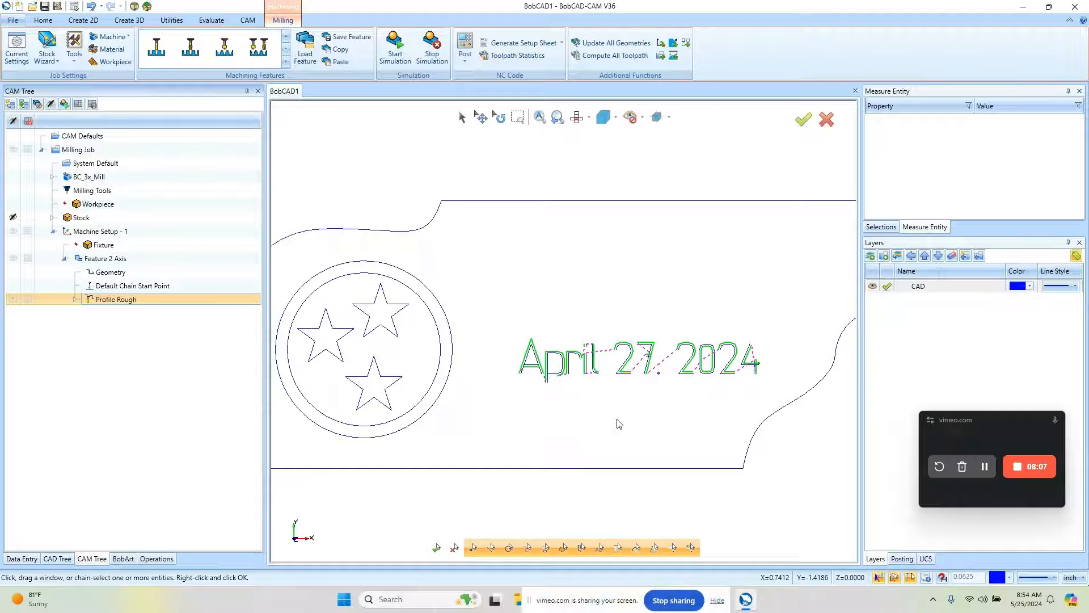
{"action": "scroll", "coordinate": [583, 418], "scroll_direction": "down", "scroll_amount": 2}
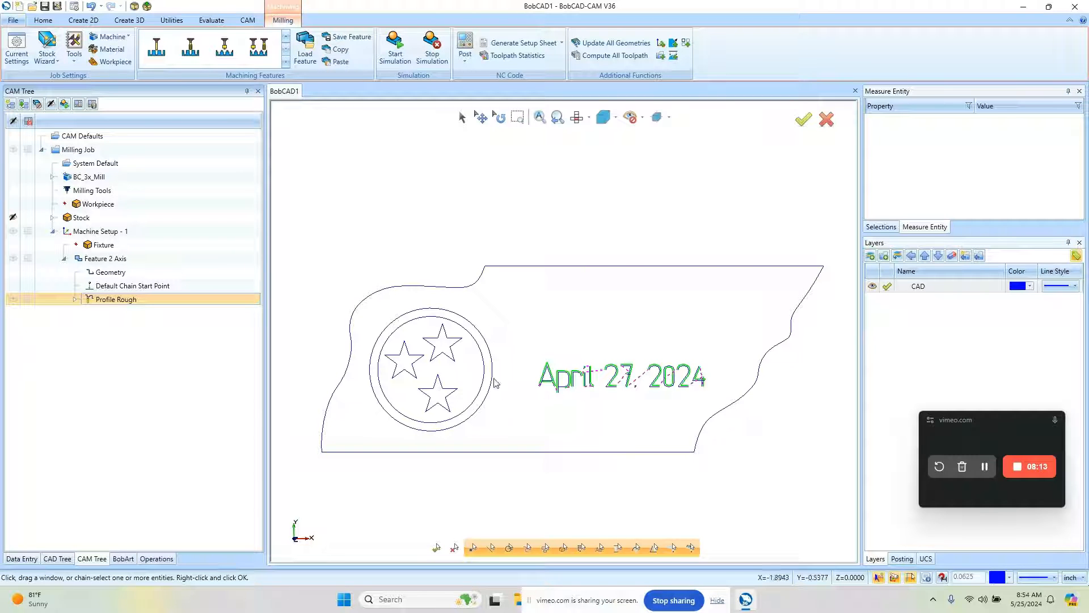
{"action": "scroll", "coordinate": [448, 348], "scroll_direction": "up", "scroll_amount": 3}
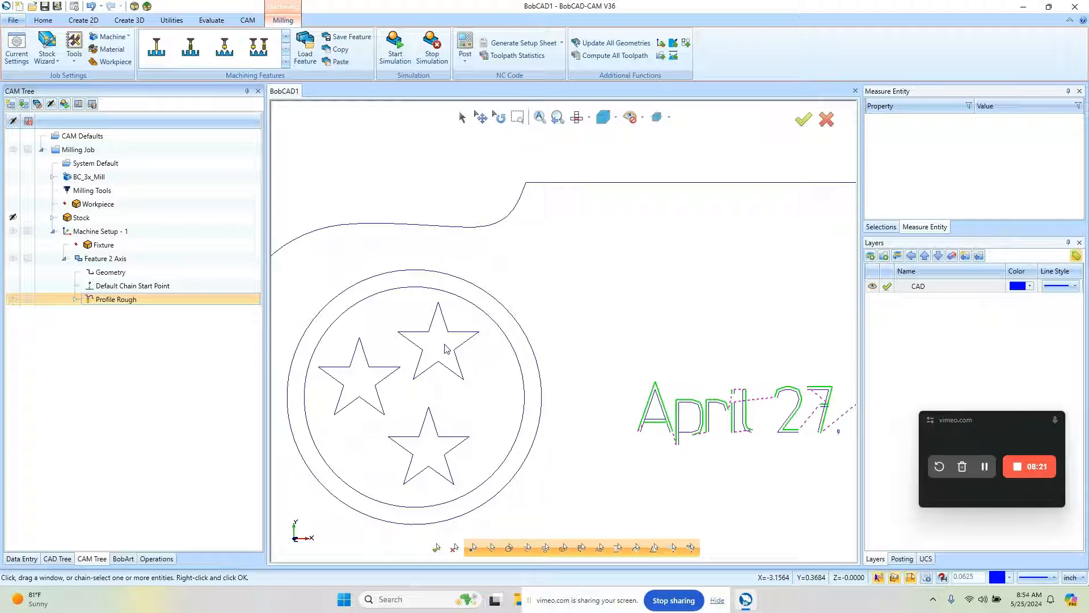
{"action": "scroll", "coordinate": [446, 349], "scroll_direction": "down", "scroll_amount": 2}
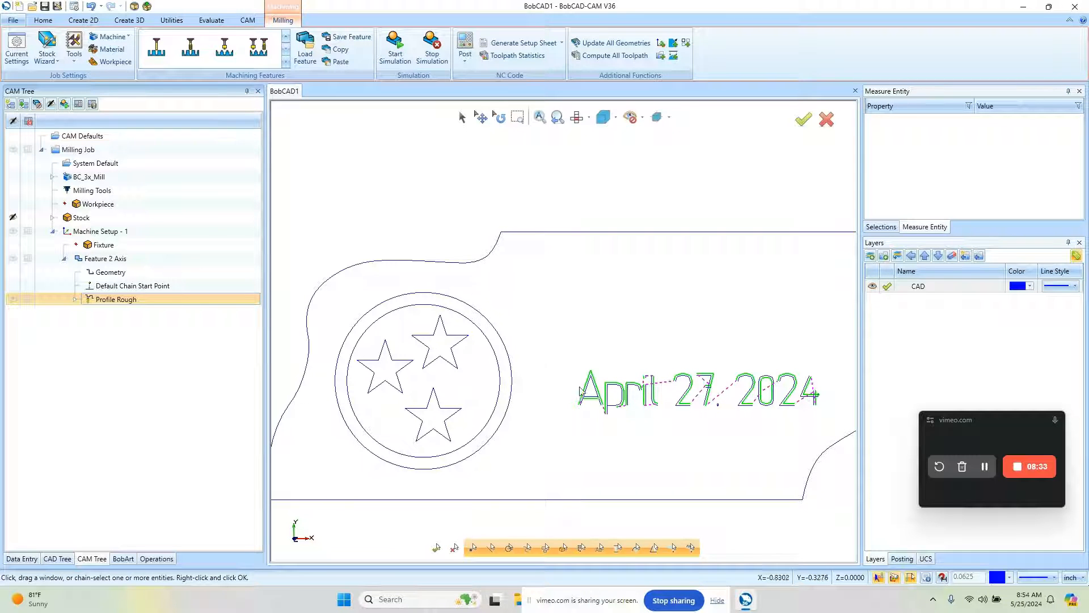
{"action": "scroll", "coordinate": [624, 407], "scroll_direction": "up", "scroll_amount": 5}
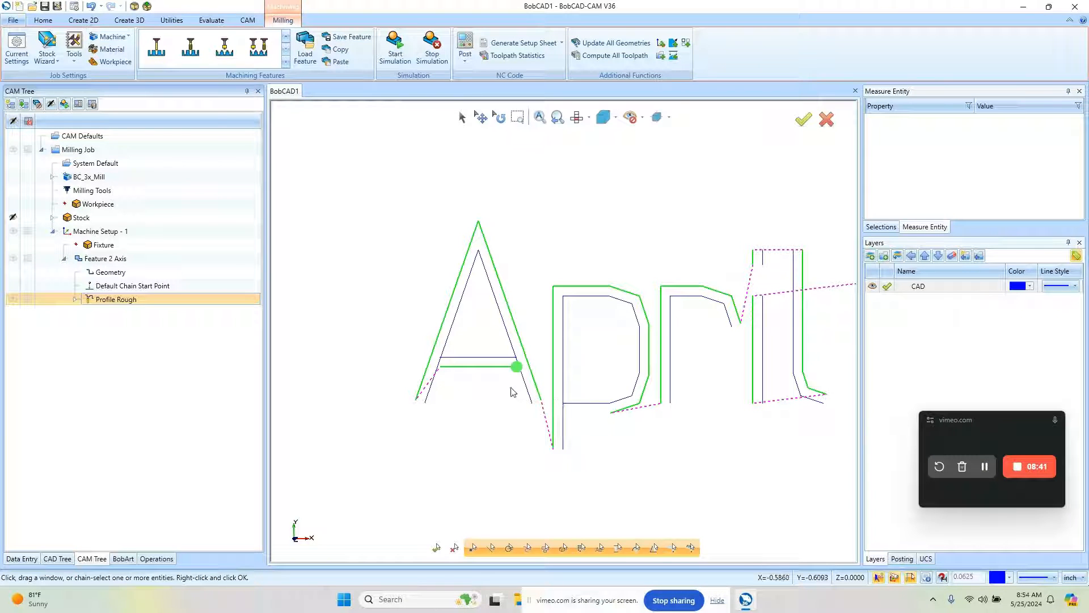
{"action": "scroll", "coordinate": [512, 392], "scroll_direction": "down", "scroll_amount": 3}
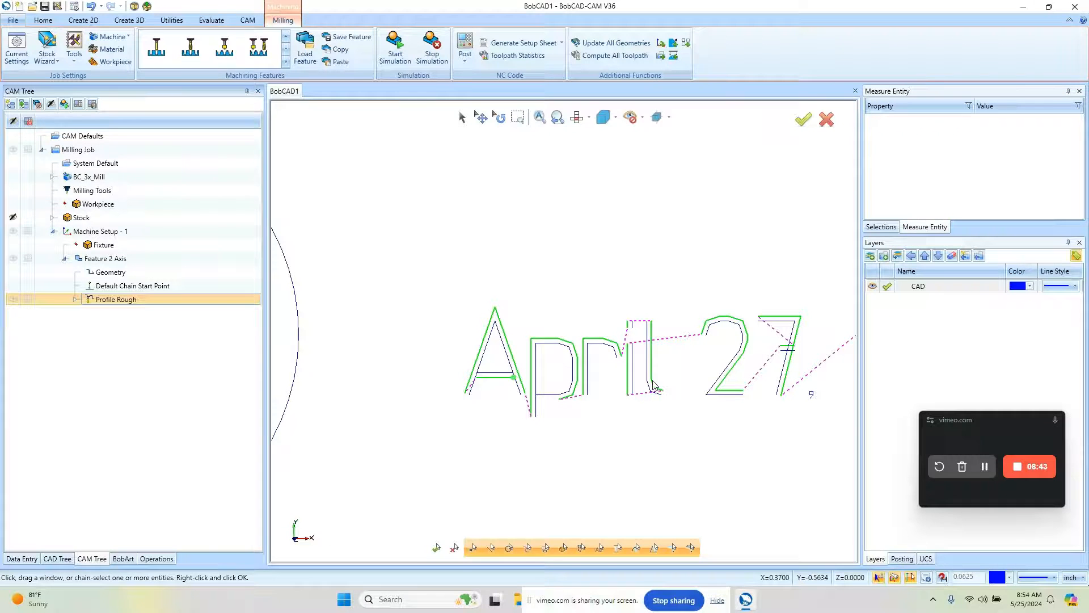
{"action": "scroll", "coordinate": [658, 363], "scroll_direction": "down", "scroll_amount": 5}
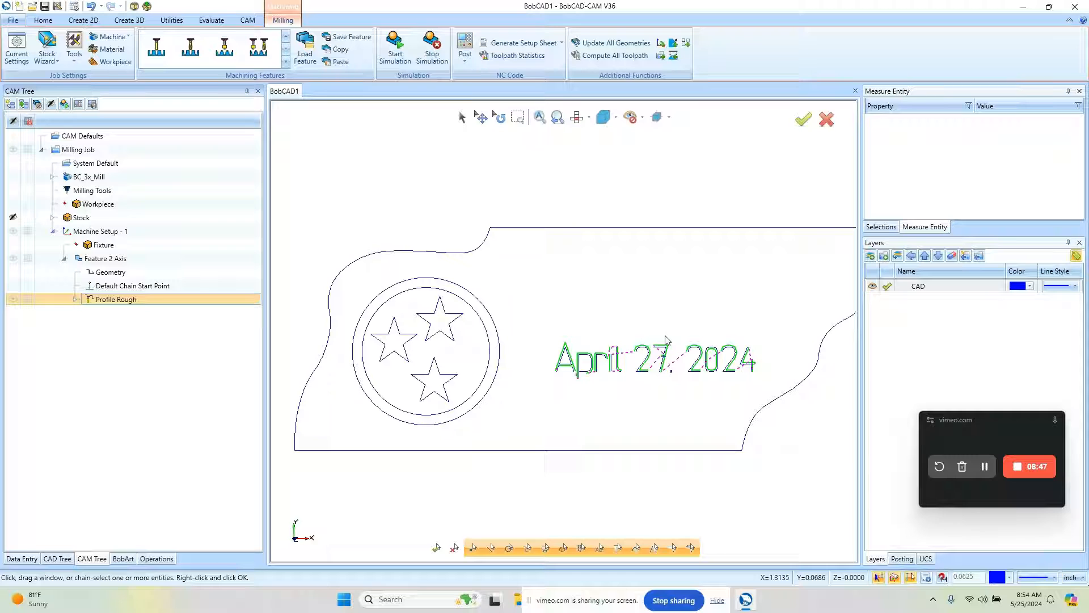
Delete the 2-axis feature from Machine Setup - 1.
{"action": "left_click", "coordinate": [109, 260]}
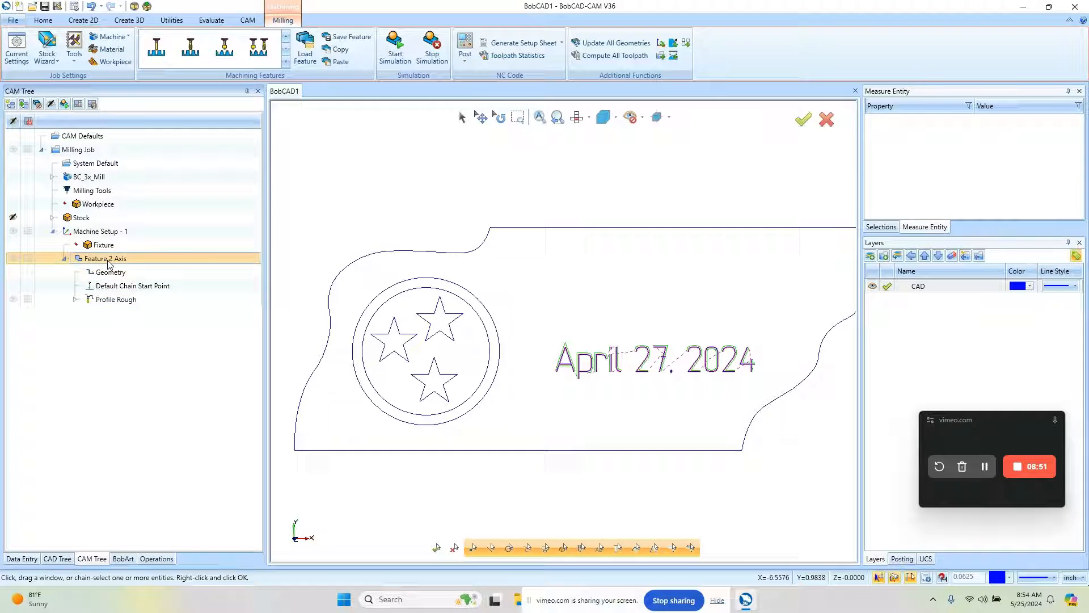
{"action": "key", "text": "Delete"}
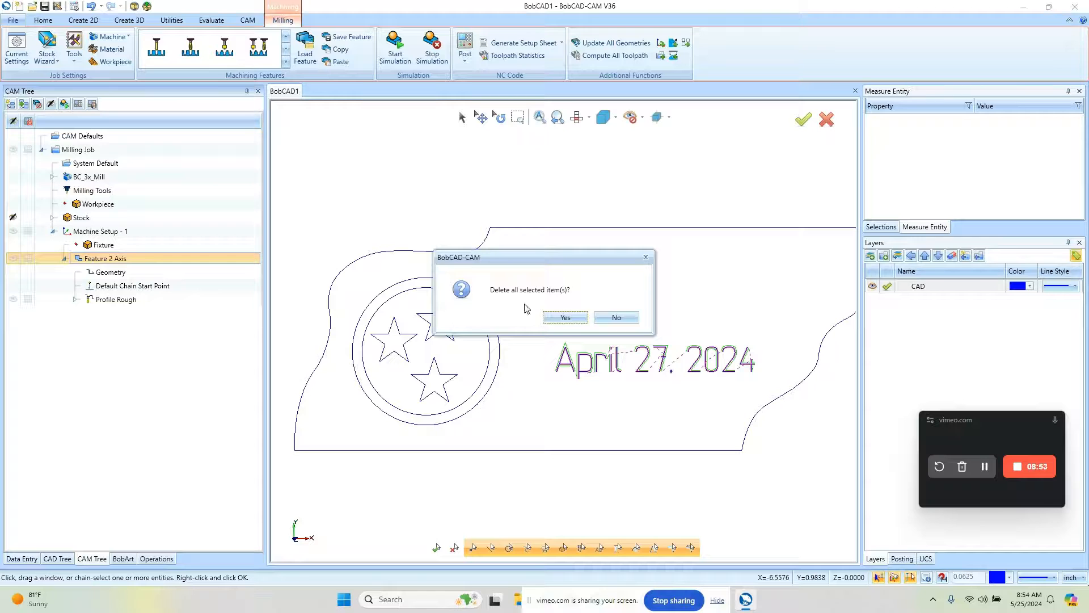
{"action": "left_click", "coordinate": [559, 317]}
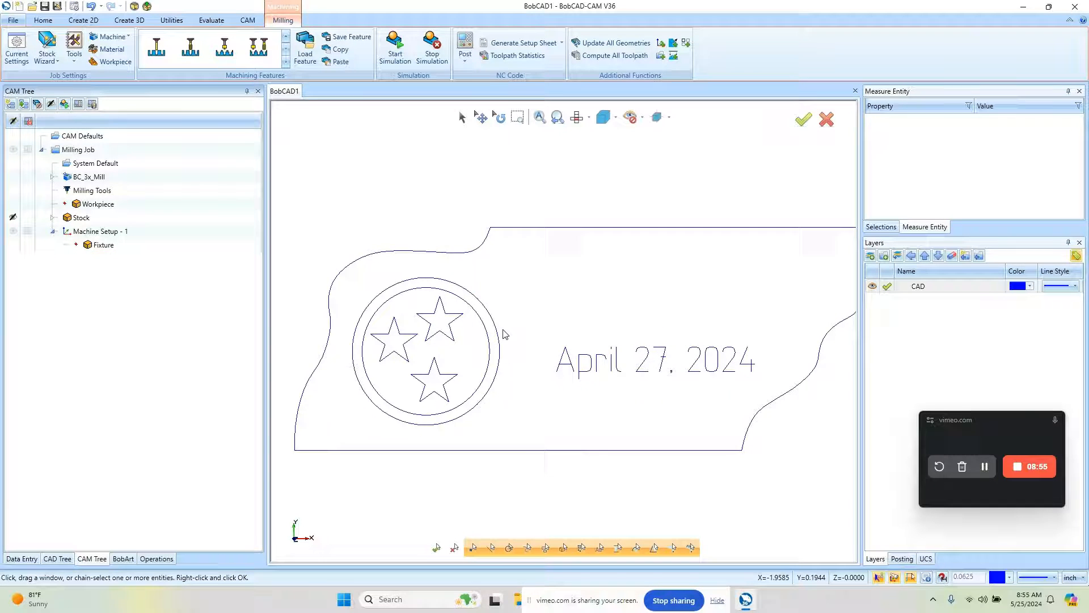
Add a new Mill 2 Axis feature to Machine Setup - 1, with the three stars and two concentric circles as geometry.
{"action": "scroll", "coordinate": [504, 332], "scroll_direction": "down", "scroll_amount": 2}
{"action": "left_click", "coordinate": [120, 234]}
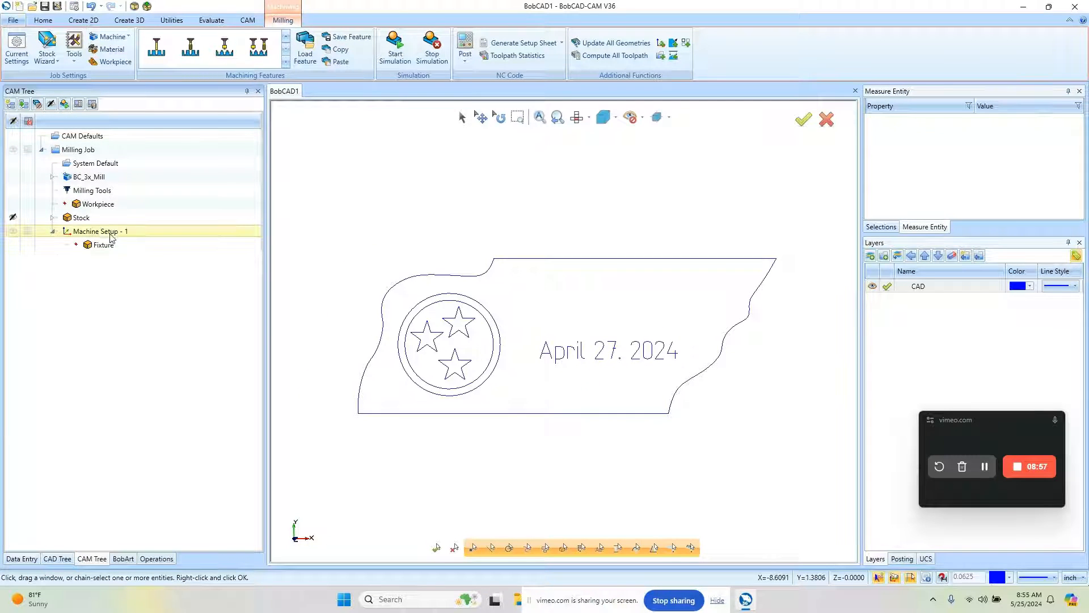
{"action": "right_click", "coordinate": [106, 236]}
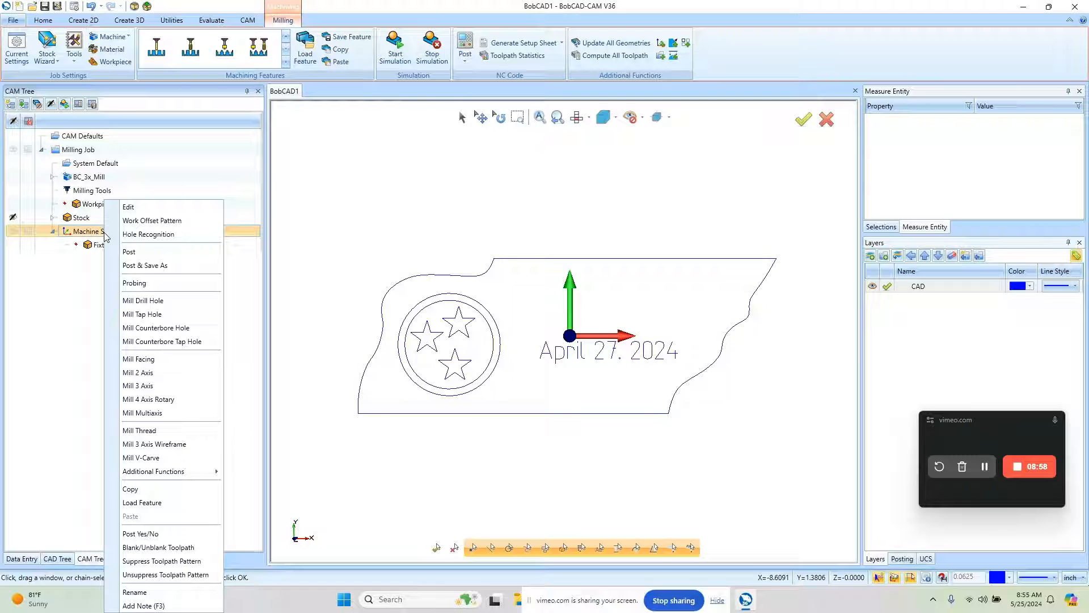
{"action": "left_click", "coordinate": [194, 372]}
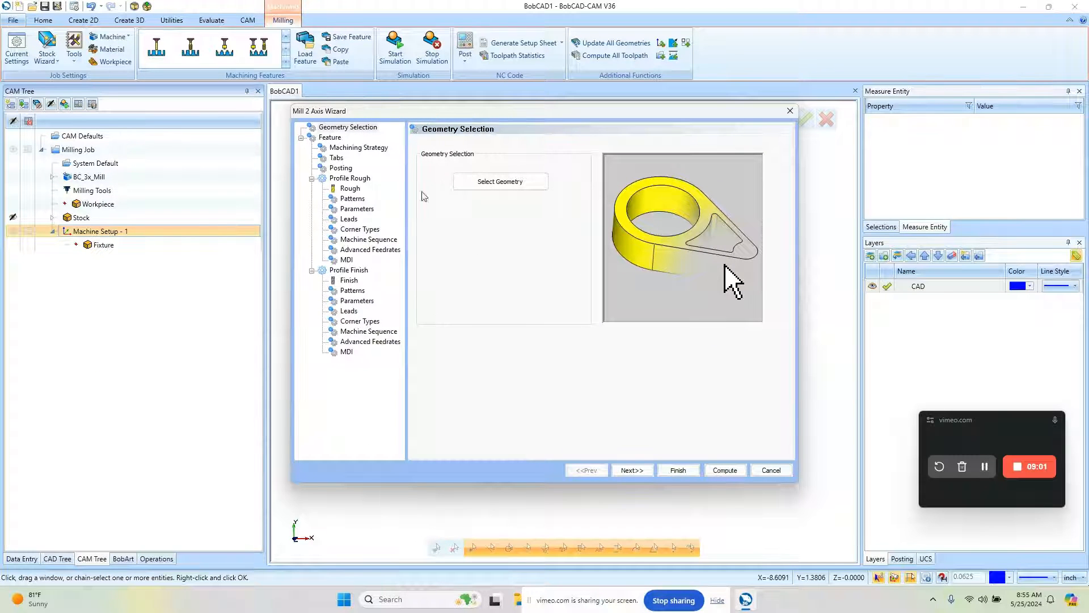
{"action": "left_click", "coordinate": [468, 183]}
{"action": "scroll", "coordinate": [450, 317], "scroll_direction": "up", "scroll_amount": 3}
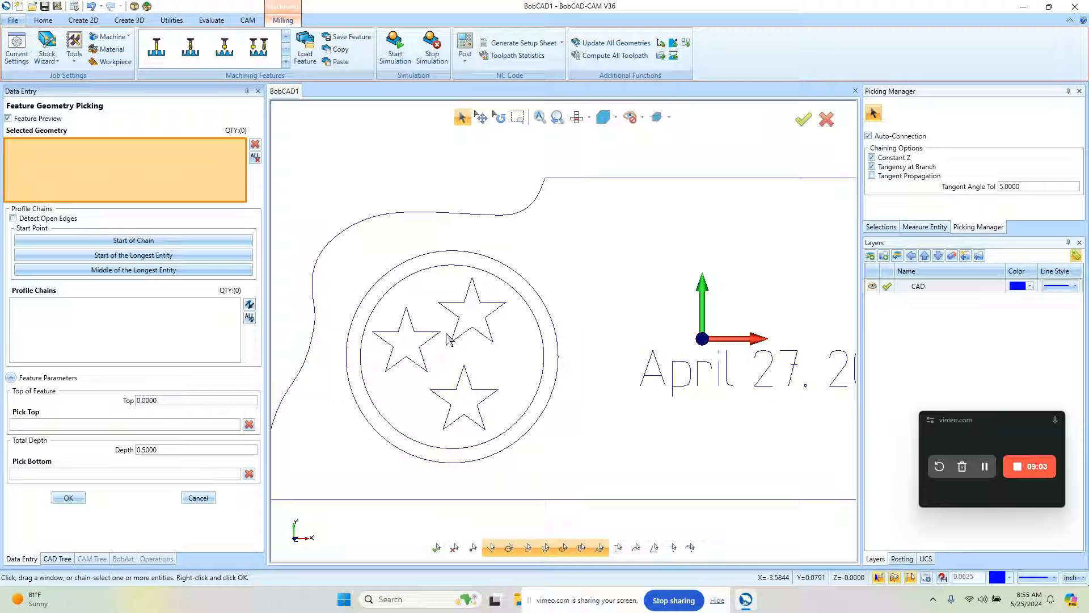
{"action": "left_click", "coordinate": [456, 305]}
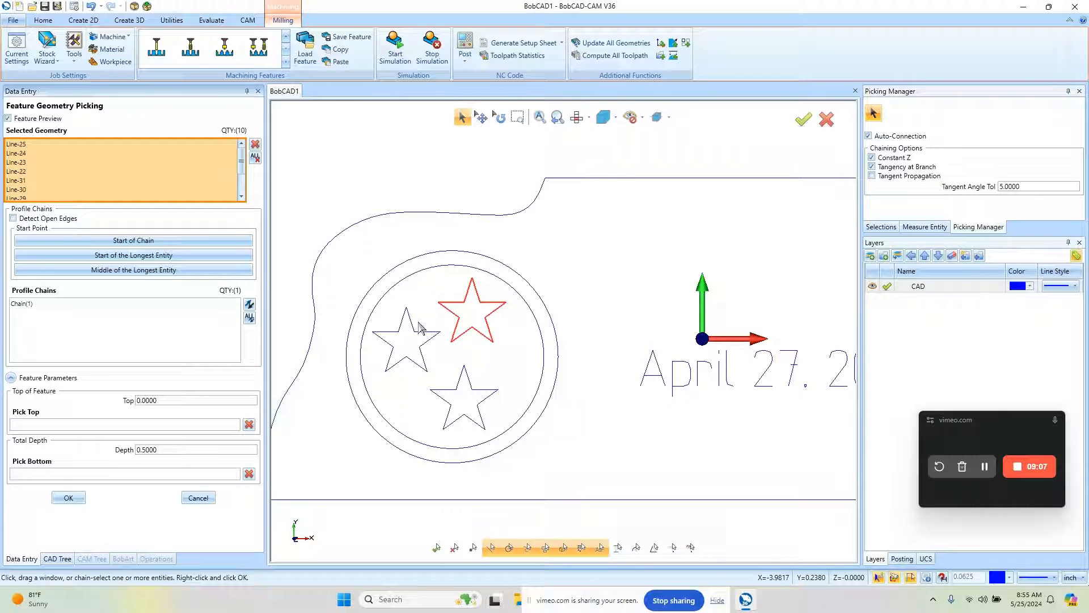
{"action": "left_click", "coordinate": [411, 319]}
{"action": "left_click", "coordinate": [461, 380]}
{"action": "left_click", "coordinate": [543, 346]}
{"action": "left_click", "coordinate": [557, 339]}
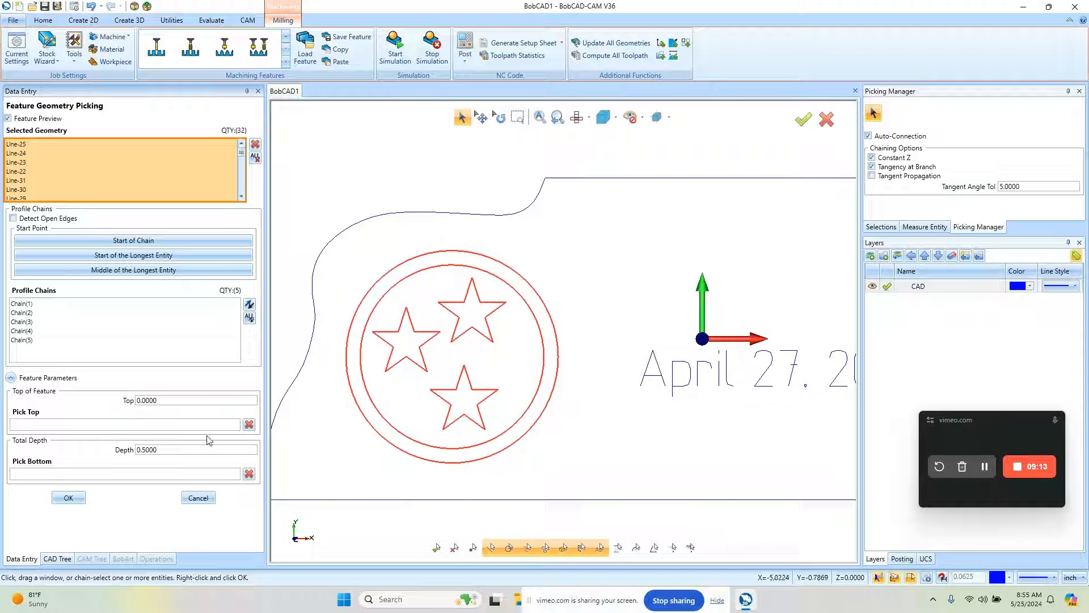
Set the feature's total depth to 0.08 and accept the picked geometry.
{"action": "double_click", "coordinate": [175, 451]}
{"action": "key", "text": "BackSpace"}
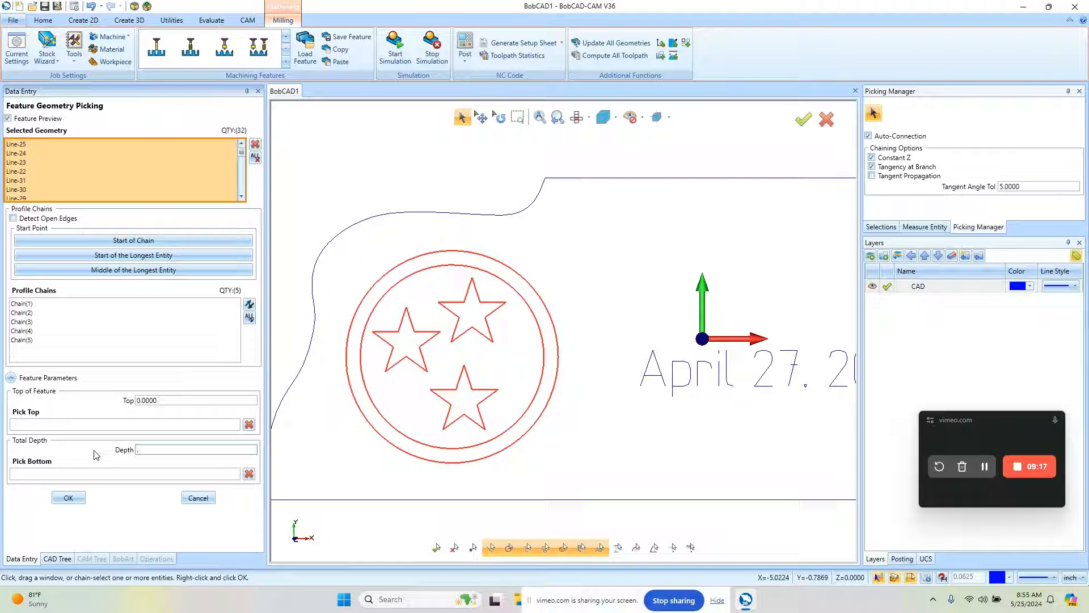
{"action": "type", "text": ".08"}
{"action": "left_click", "coordinate": [68, 497]}
Choose the Pocketing strategy and remove its Profile Finish operation, keeping only Pocket.
{"action": "left_click", "coordinate": [358, 147]}
{"action": "left_click", "coordinate": [472, 175]}
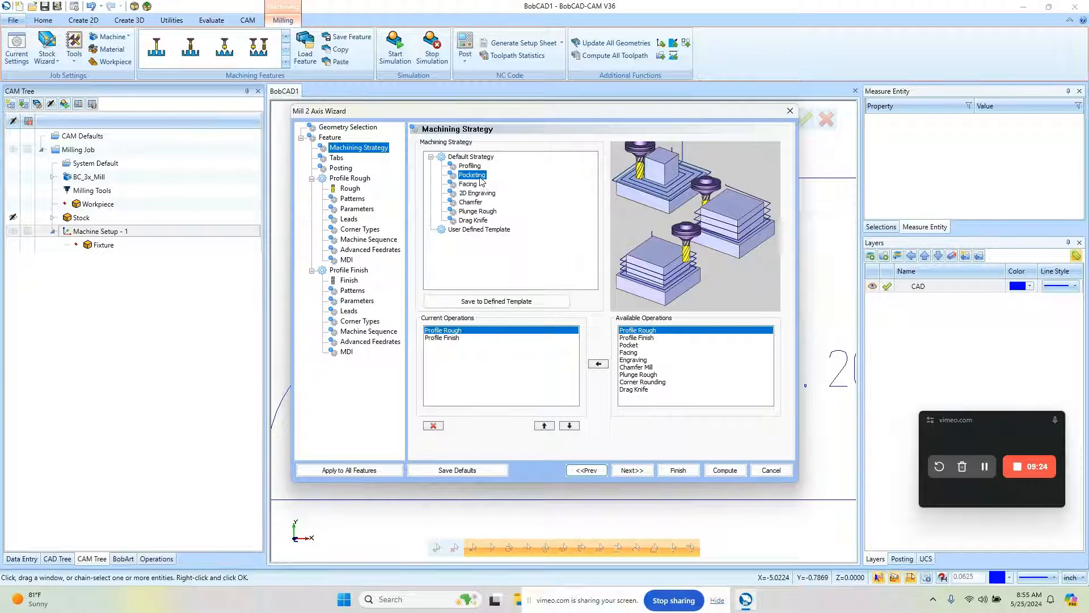
{"action": "left_click", "coordinate": [451, 338]}
{"action": "left_click", "coordinate": [433, 426]}
Set the pocket's rough tool diameter to 0.125.
{"action": "left_click", "coordinate": [632, 471]}
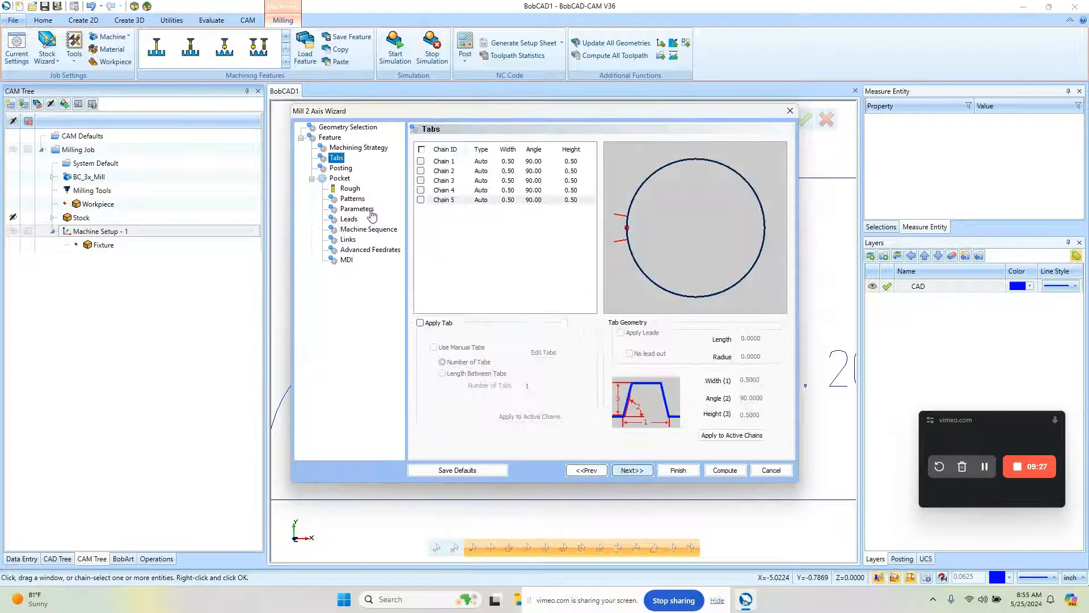
{"action": "left_click", "coordinate": [350, 188]}
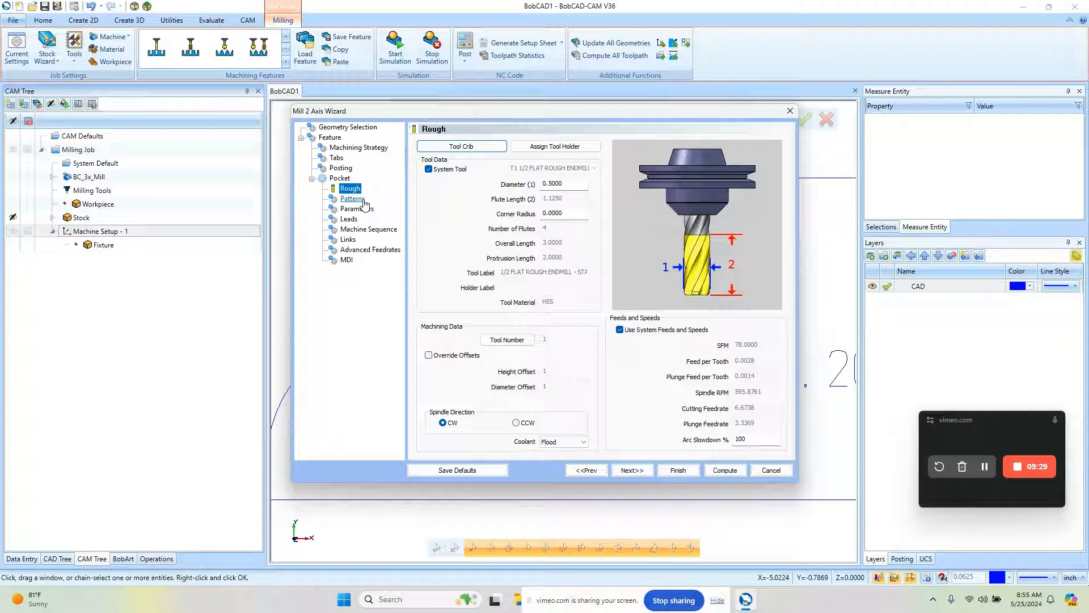
{"action": "left_click", "coordinate": [566, 185]}
{"action": "type", "text": ".125"}
{"action": "key", "text": "Tab"}
Turn off system feeds and speeds and set the cutting feedrate to 20 and the plunge feedrate to 15.
{"action": "left_click", "coordinate": [624, 330]}
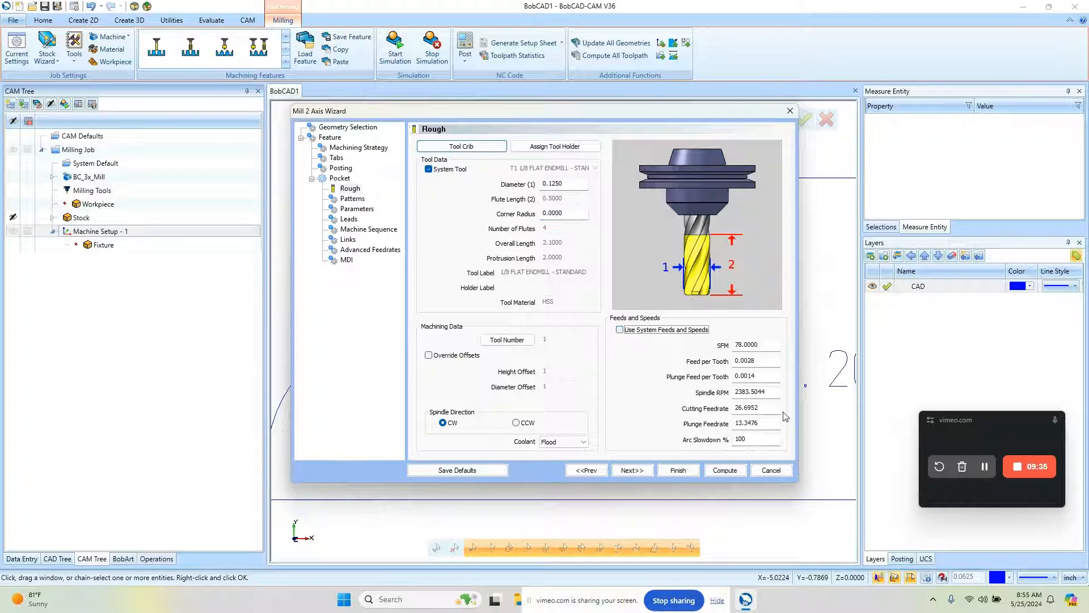
{"action": "double_click", "coordinate": [755, 407]}
{"action": "type", "text": "20"}
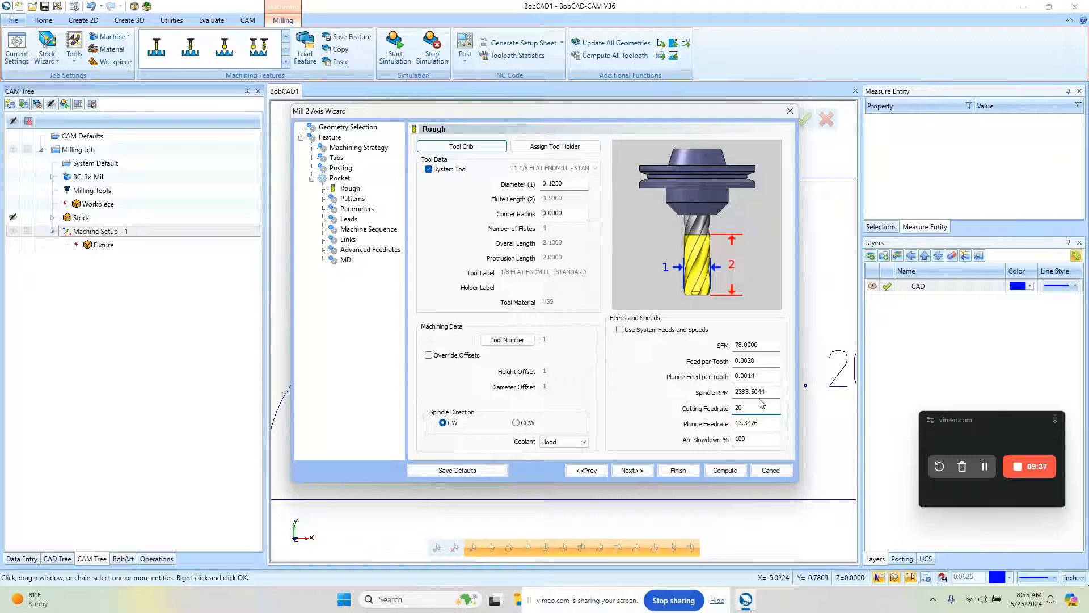
{"action": "key", "text": "Tab"}
{"action": "type", "text": "15"}
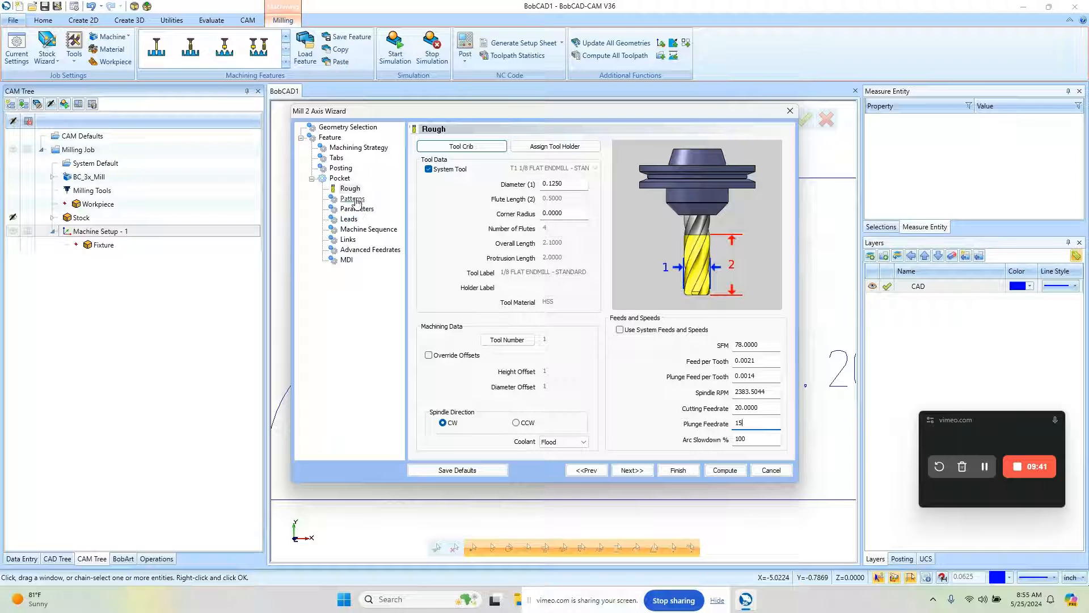
Set the pocket pattern's stepover to 30% and the side allowance to 0.
{"action": "left_click", "coordinate": [352, 198]}
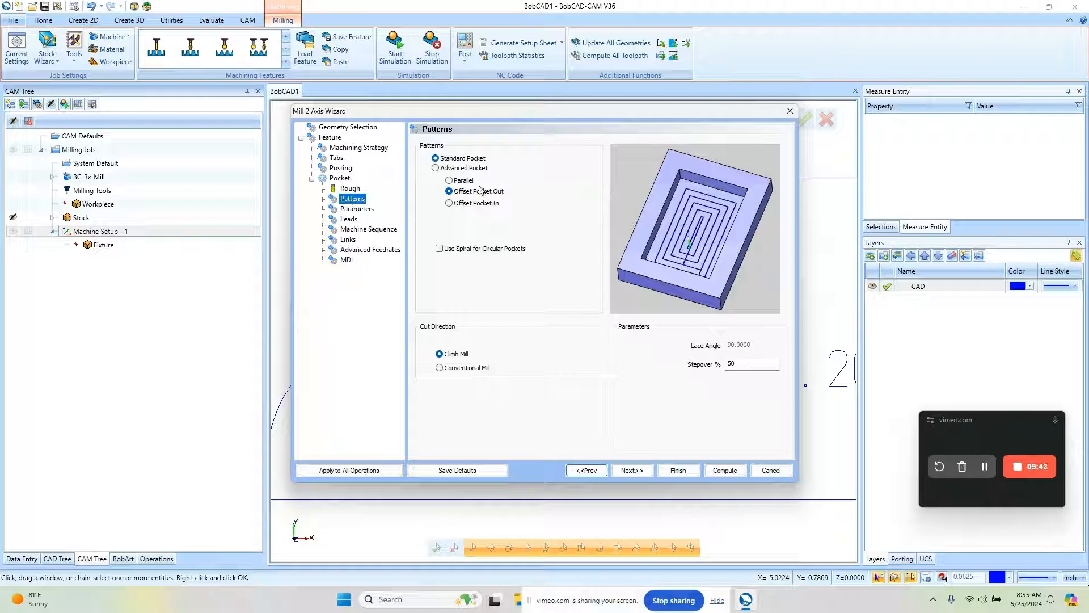
{"action": "left_click", "coordinate": [743, 364]}
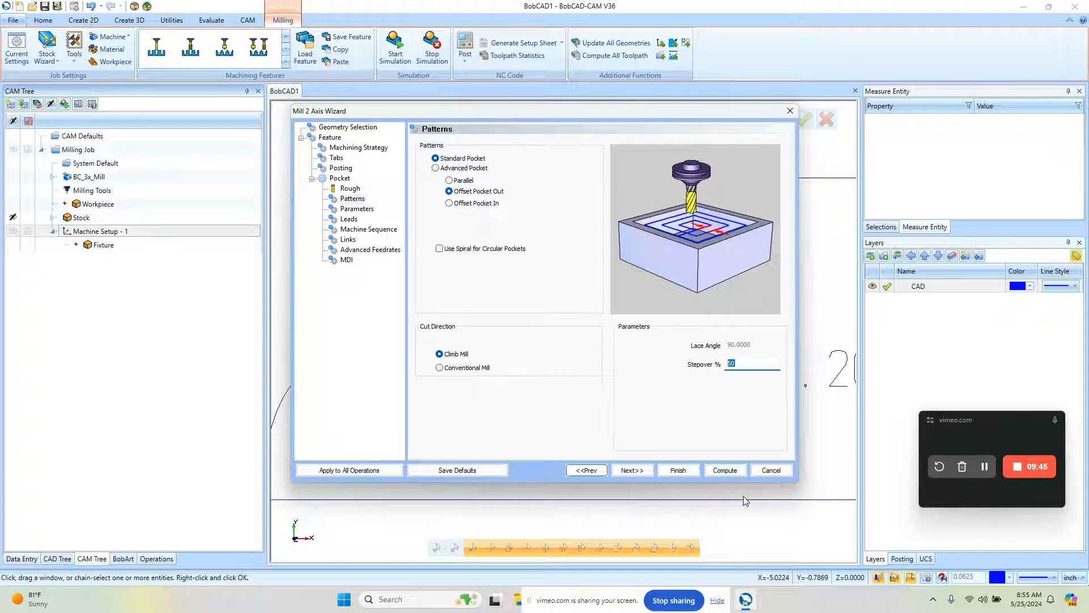
{"action": "type", "text": "30"}
{"action": "left_click", "coordinate": [356, 209]}
{"action": "type", "text": "0"}
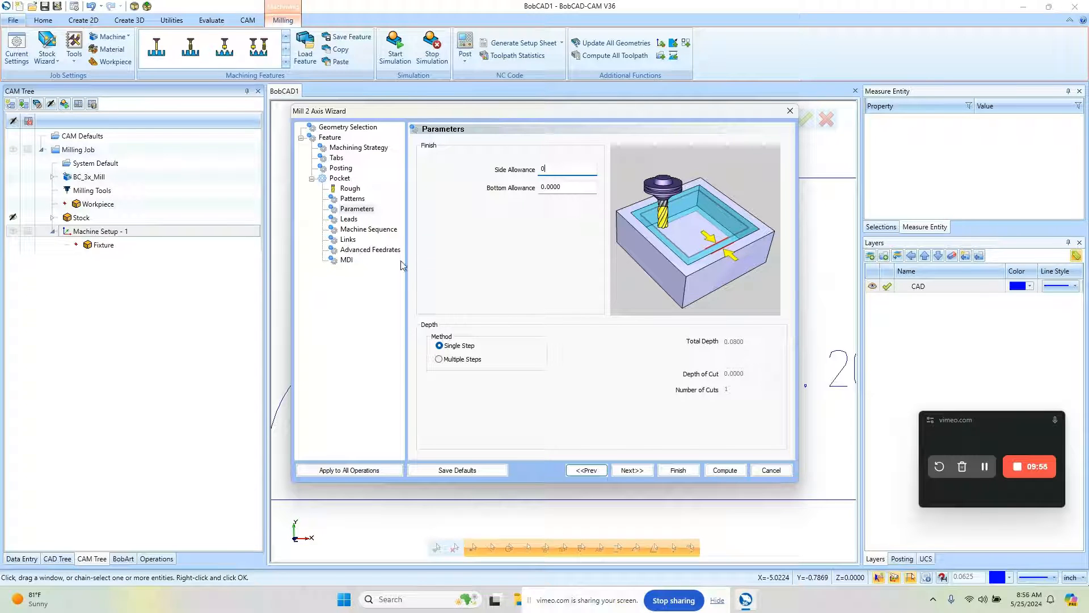
Compute the Pocket toolpath and inspect its passes inside the stars and between the circles.
{"action": "left_click", "coordinate": [725, 469]}
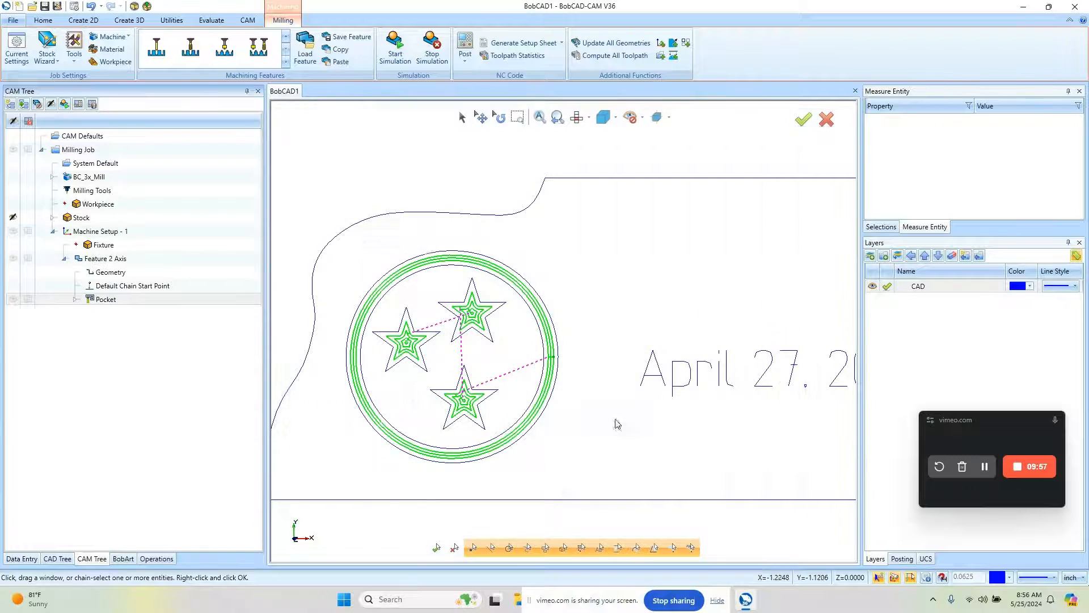
{"action": "scroll", "coordinate": [486, 347], "scroll_direction": "up", "scroll_amount": 2}
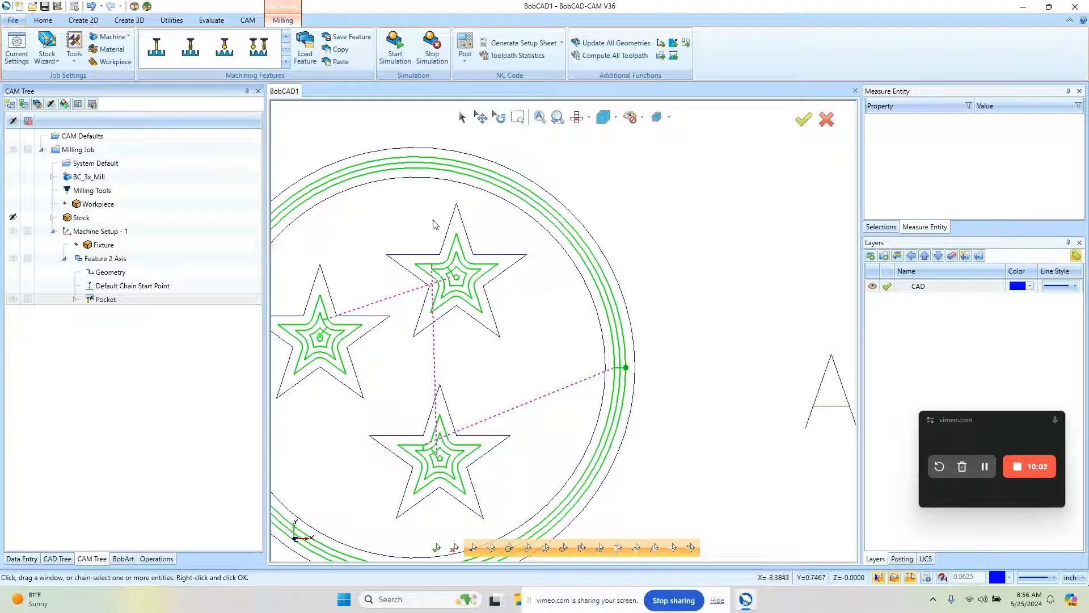
{"action": "scroll", "coordinate": [462, 227], "scroll_direction": "up", "scroll_amount": 2}
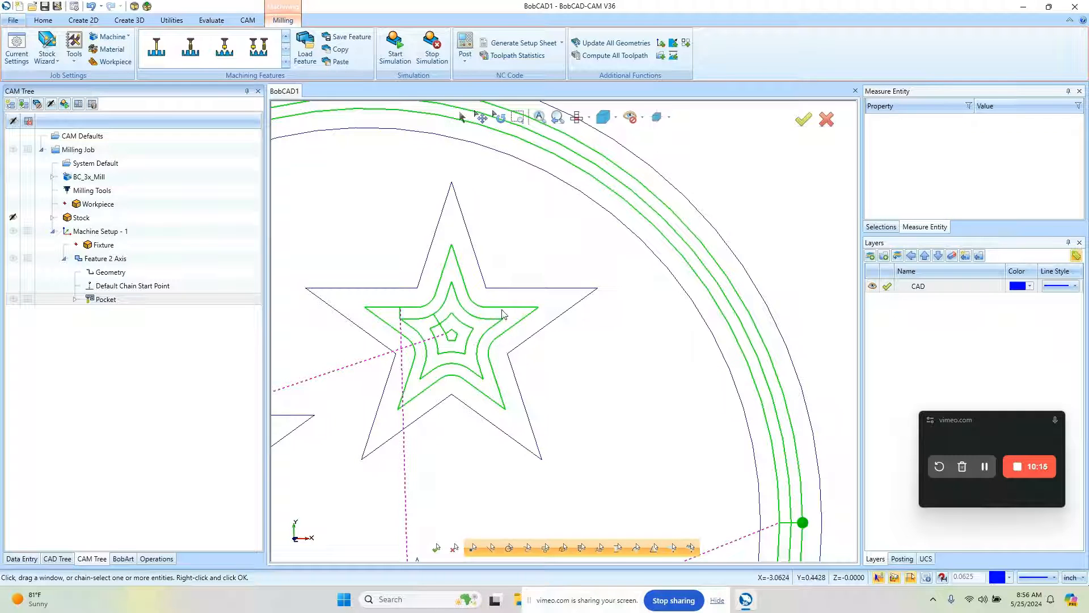
Remove the three stars from the pocket feature's geometry, keeping only the two circles.
{"action": "scroll", "coordinate": [502, 313], "scroll_direction": "down", "scroll_amount": 3}
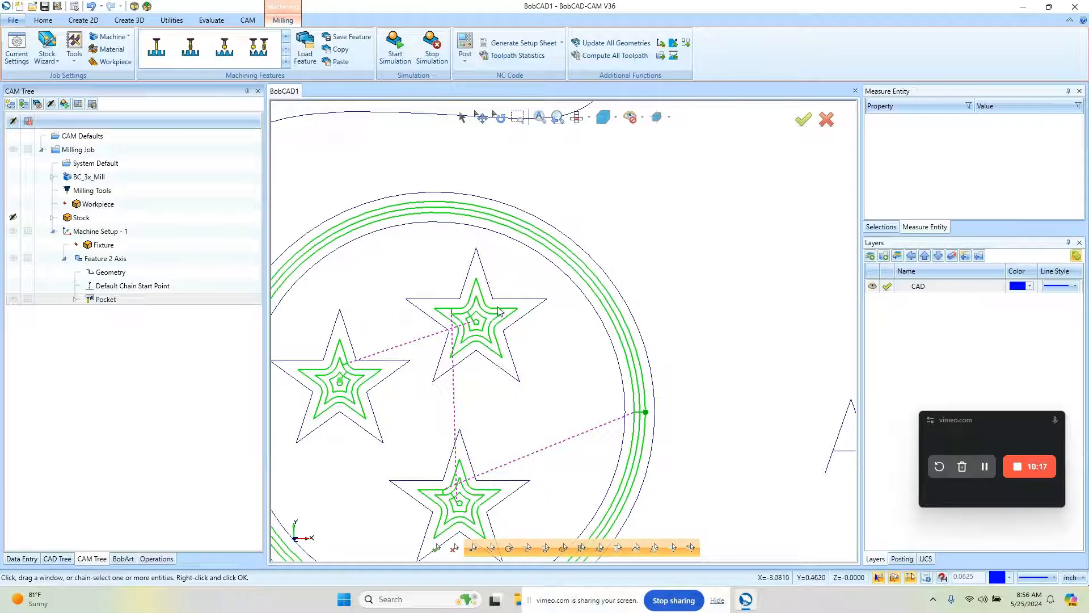
{"action": "scroll", "coordinate": [497, 310], "scroll_direction": "down", "scroll_amount": 2}
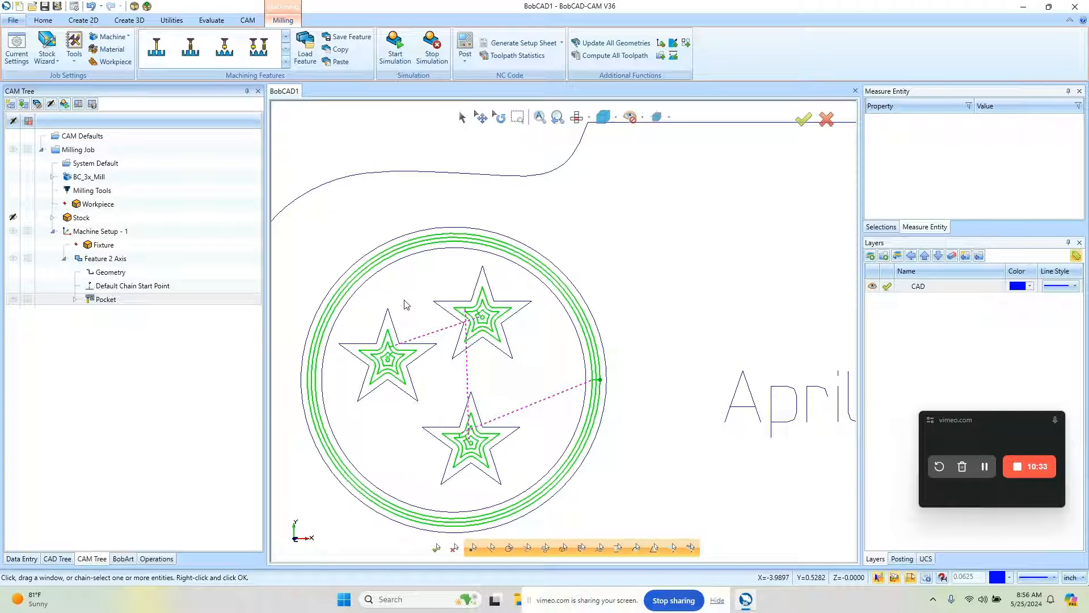
{"action": "scroll", "coordinate": [407, 305], "scroll_direction": "down", "scroll_amount": 1}
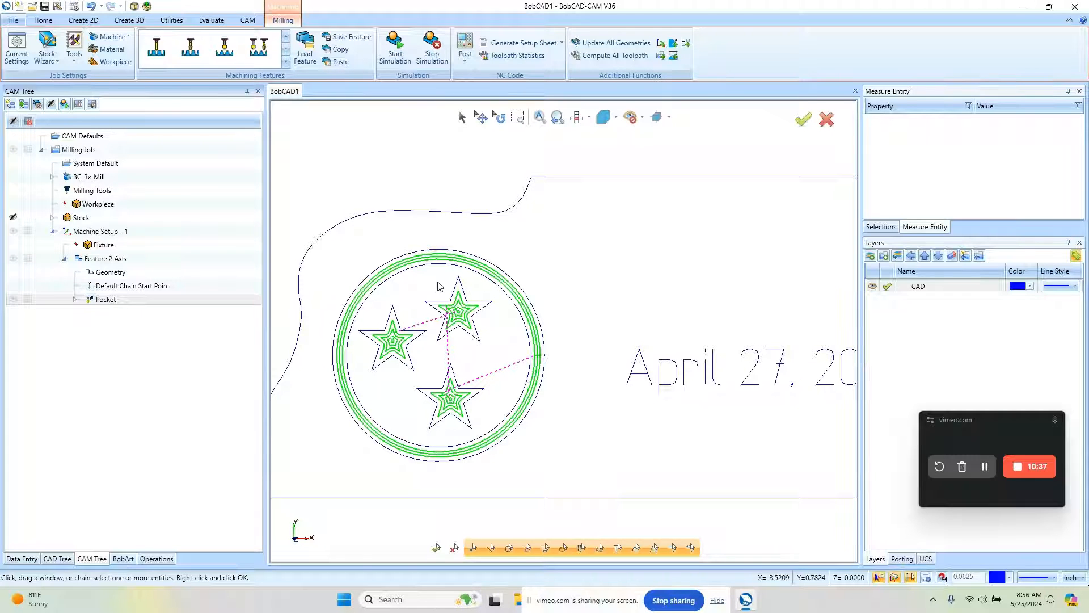
{"action": "scroll", "coordinate": [438, 286], "scroll_direction": "down", "scroll_amount": 1}
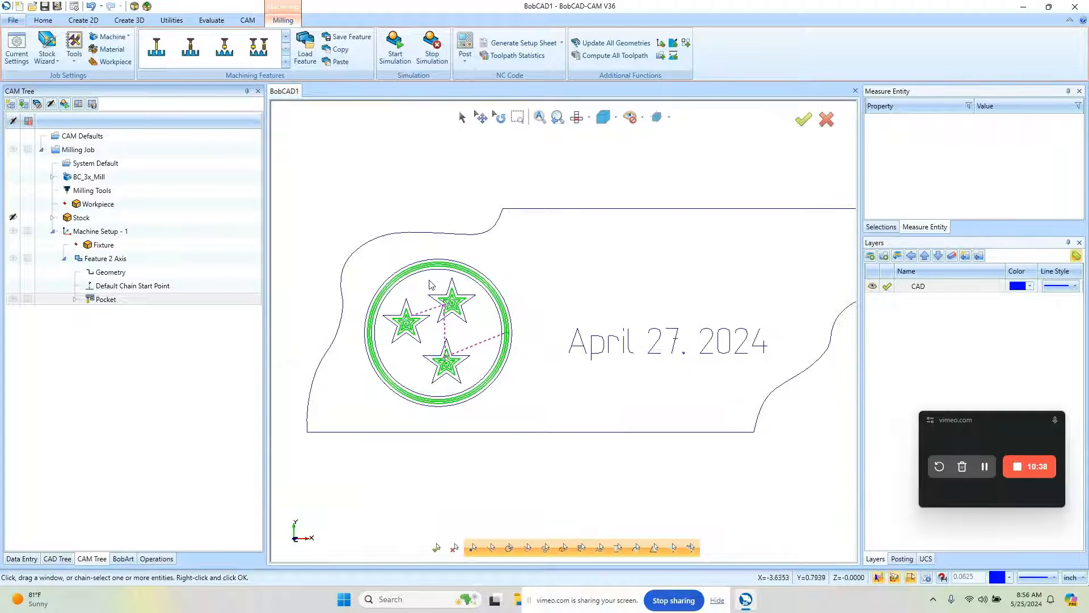
{"action": "right_click", "coordinate": [119, 276]}
{"action": "left_click", "coordinate": [142, 281]}
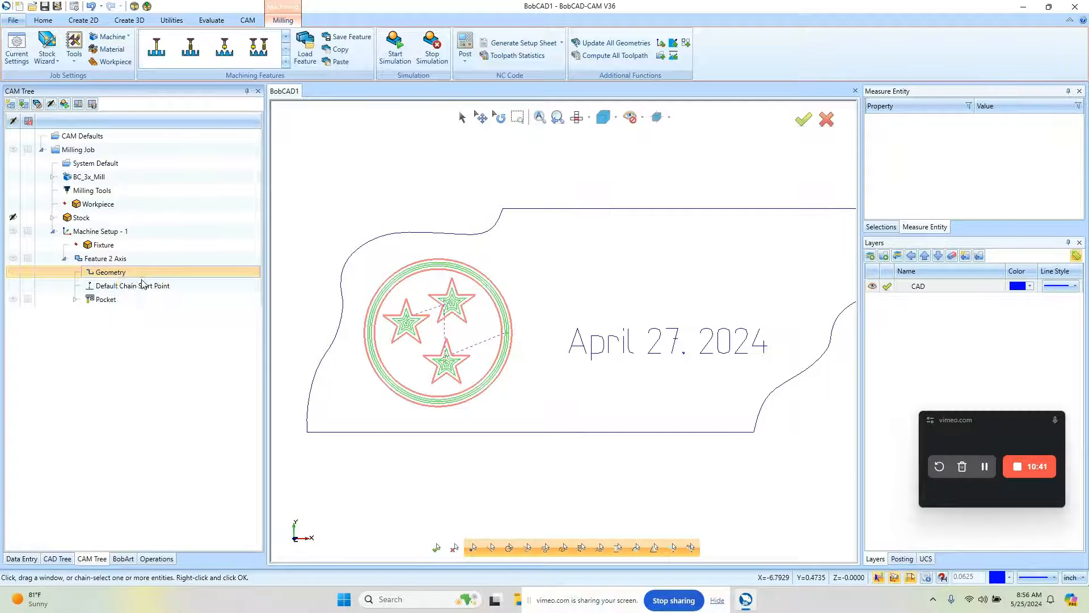
{"action": "left_click", "coordinate": [420, 315], "text": "shift"}
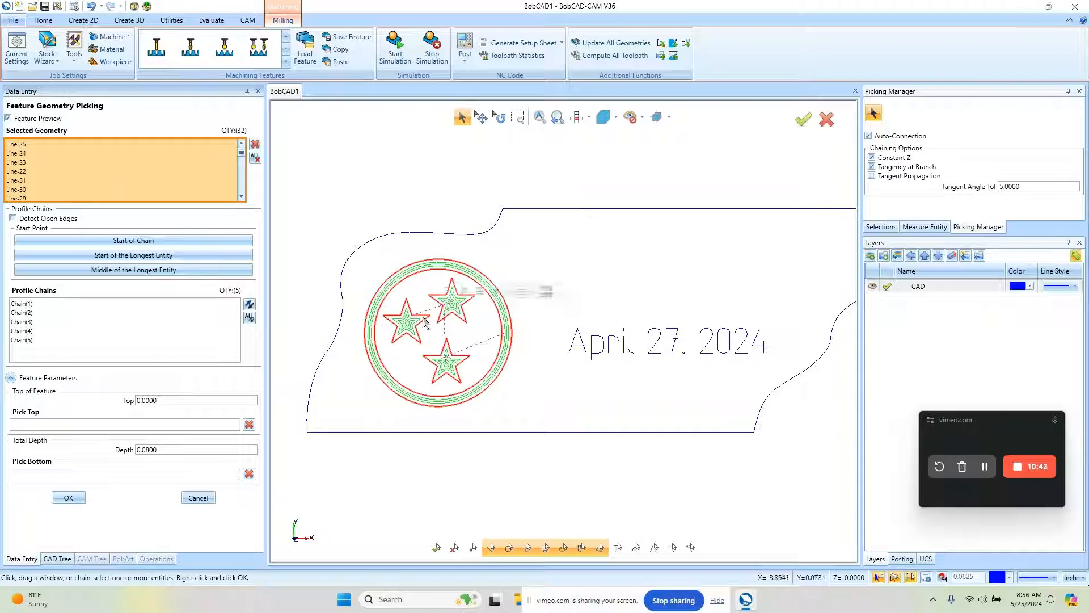
{"action": "left_click", "coordinate": [464, 312], "text": "shift"}
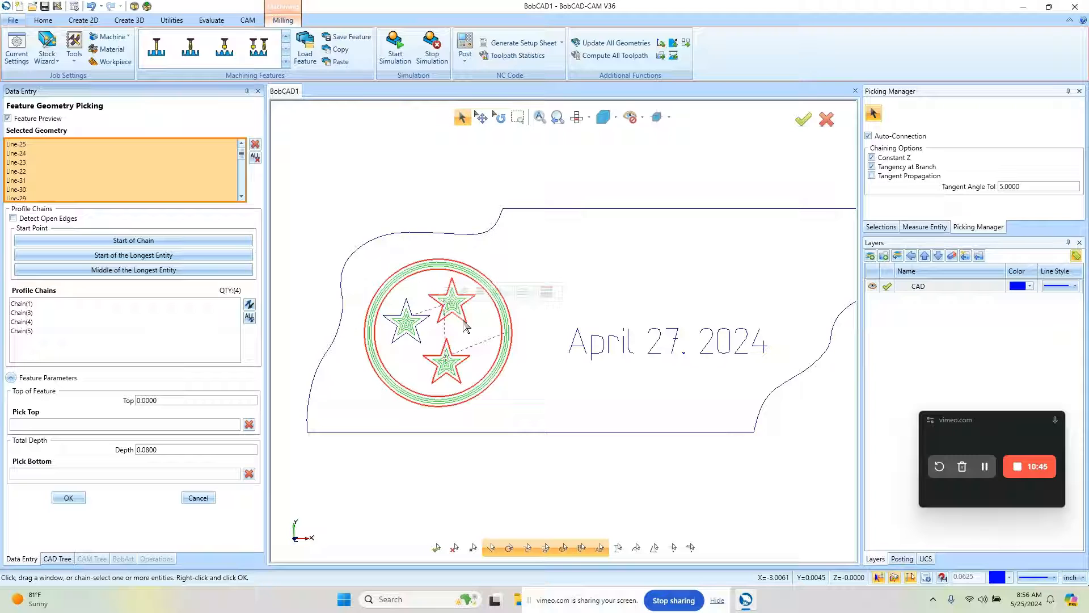
{"action": "left_click", "coordinate": [453, 354], "text": "shift"}
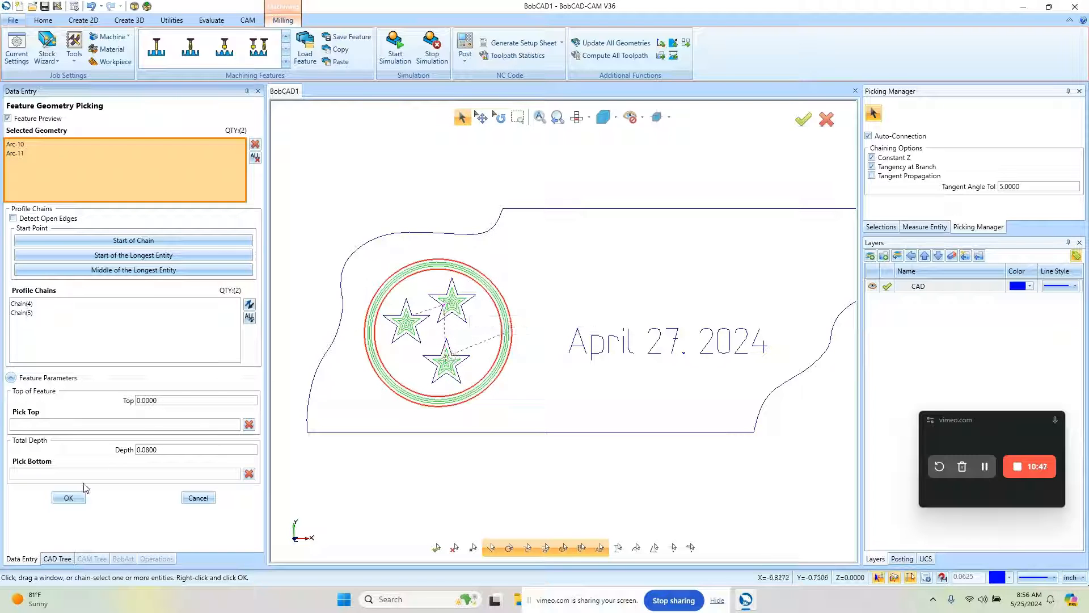
{"action": "left_click", "coordinate": [68, 497]}
Recompute the Pocket toolpath for the ring between the circles and collapse its feature.
{"action": "left_click", "coordinate": [108, 299]}
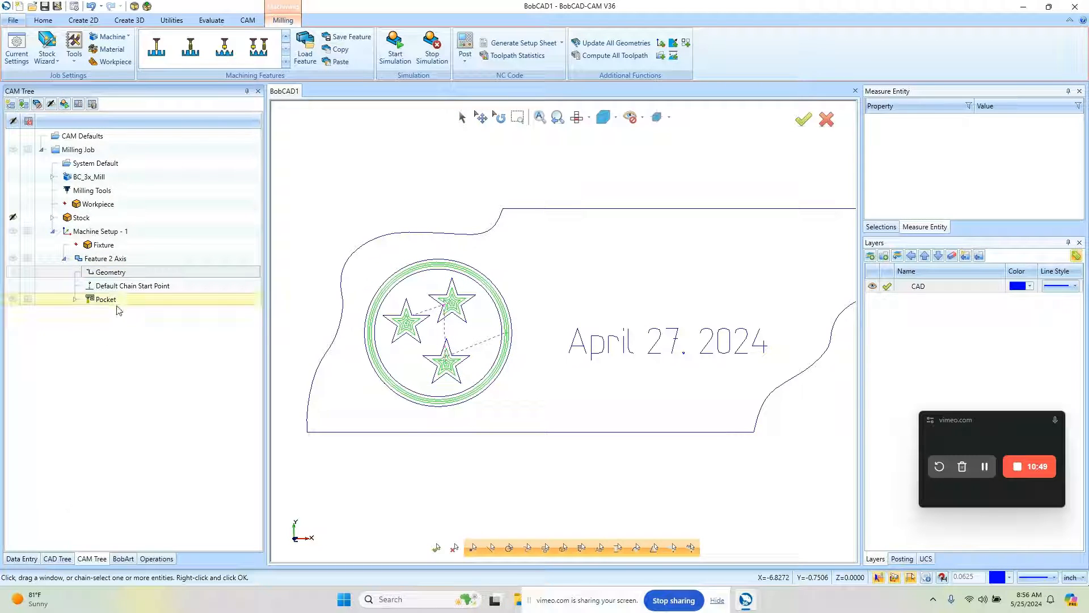
{"action": "right_click", "coordinate": [114, 299]}
{"action": "key", "text": "Escape"}
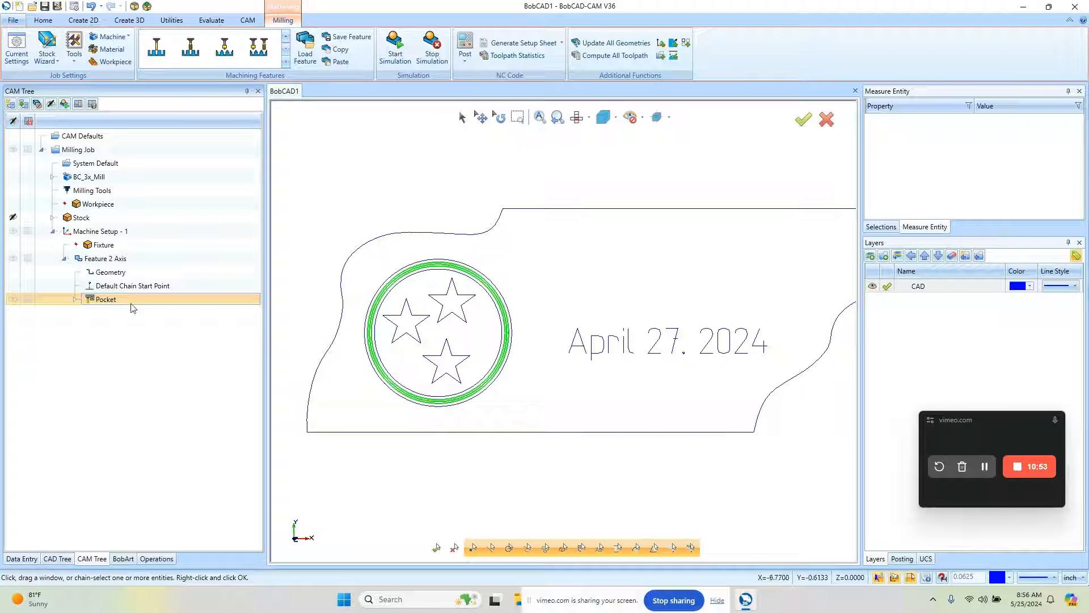
{"action": "left_click", "coordinate": [65, 259]}
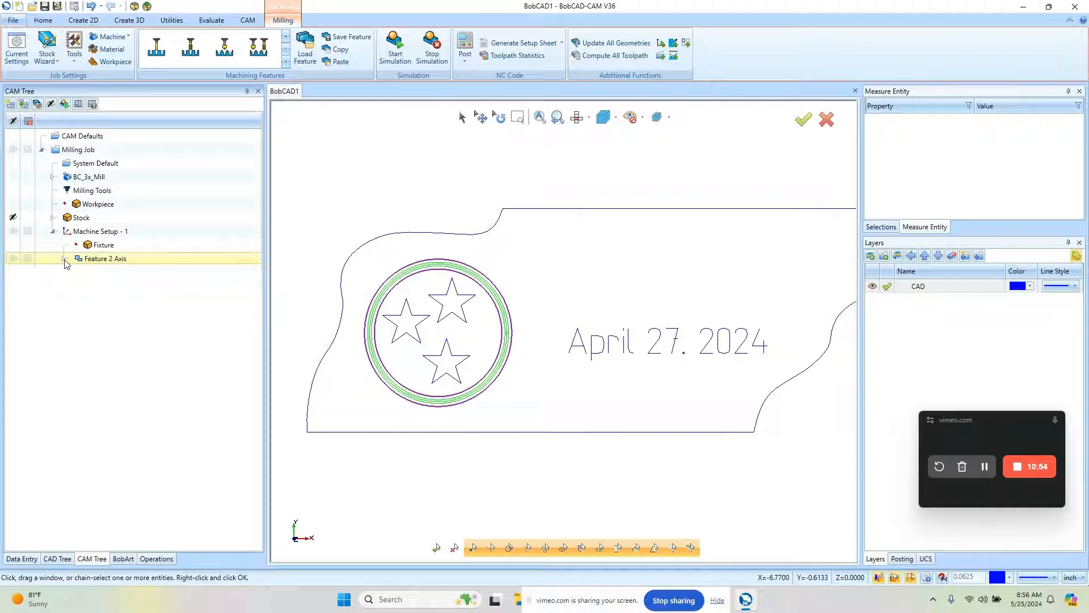
Insert a Mill 2 Axis feature after the ring pocket and select the three stars as its geometry.
{"action": "right_click", "coordinate": [100, 262]}
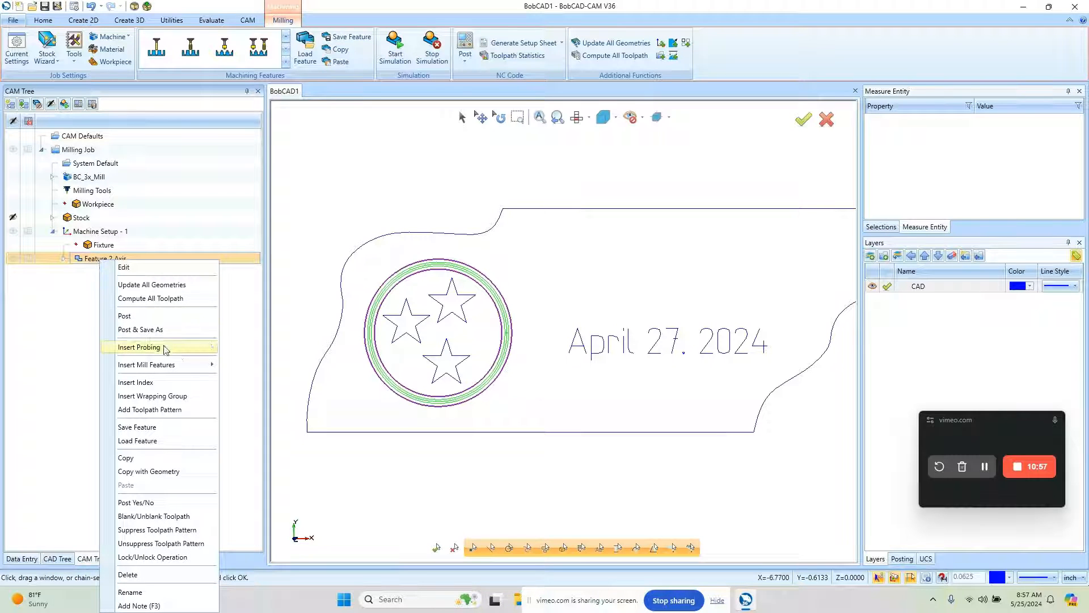
{"action": "mouse_move", "coordinate": [192, 365]}
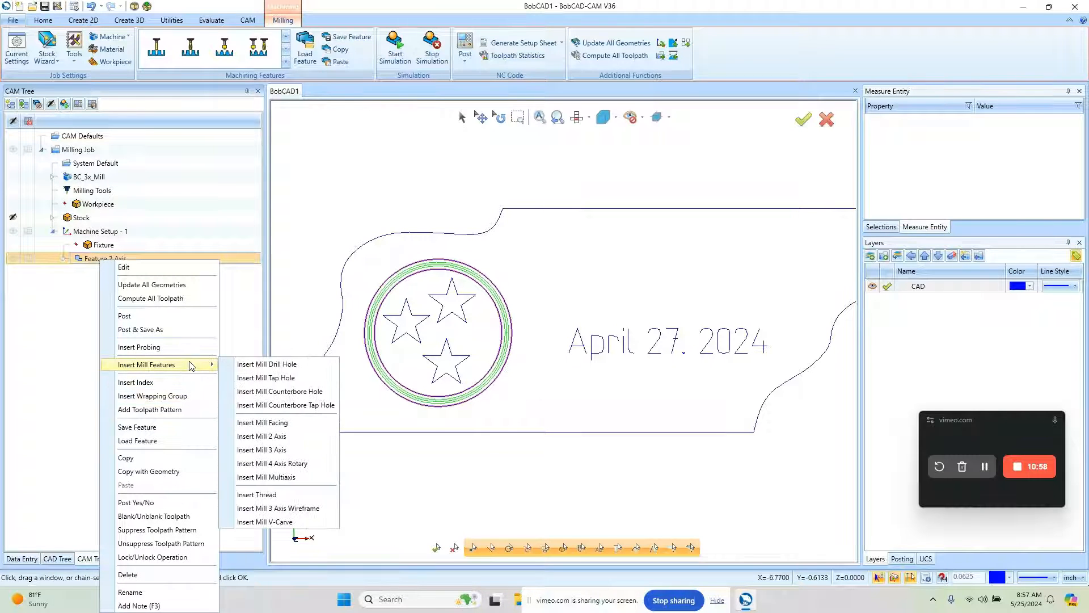
{"action": "left_click", "coordinate": [313, 436]}
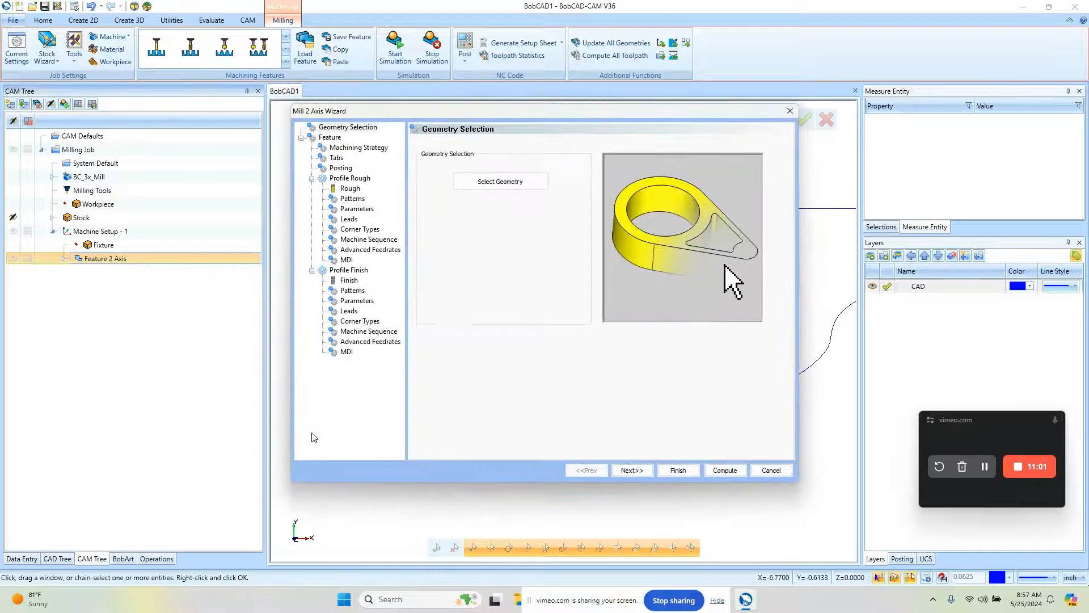
{"action": "left_click", "coordinate": [502, 185]}
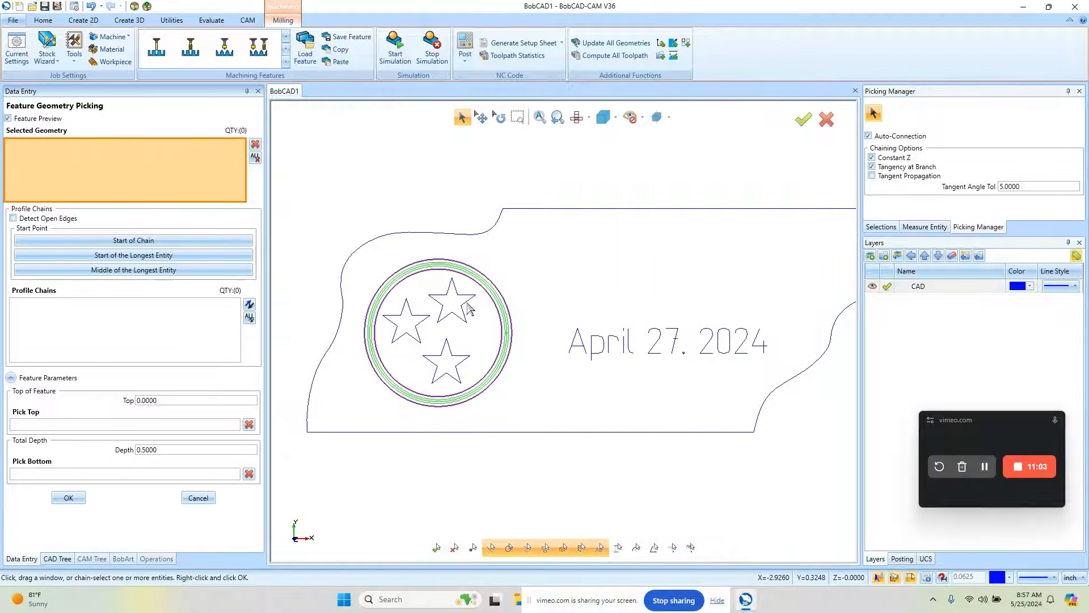
{"action": "left_click", "coordinate": [468, 307]}
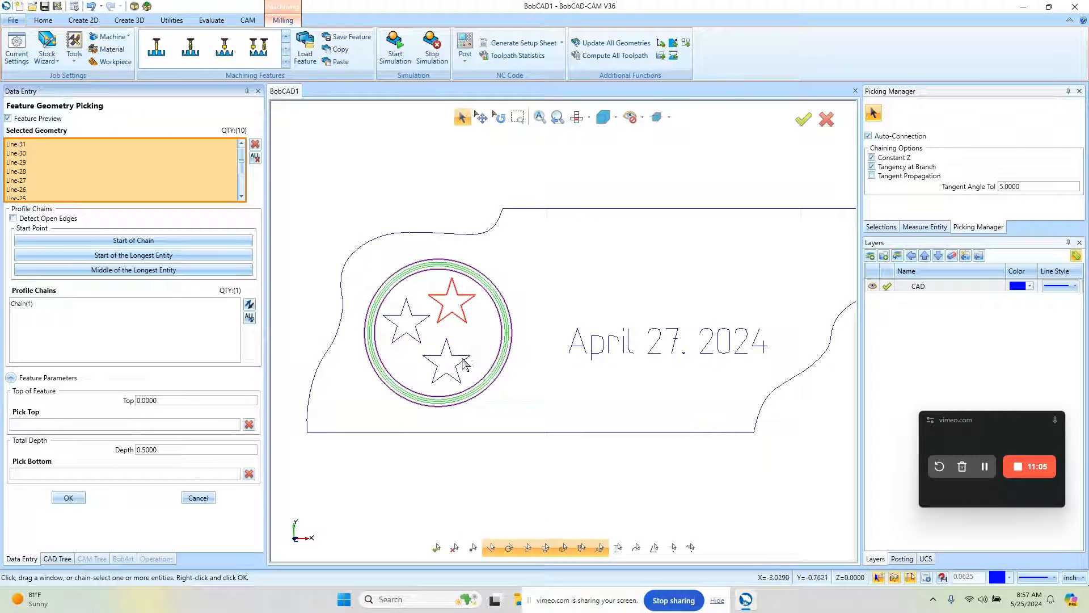
{"action": "left_click", "coordinate": [458, 359]}
{"action": "left_click", "coordinate": [422, 338]}
Set the stars feature's total depth to 0.08 and accept the geometry.
{"action": "left_click", "coordinate": [107, 451]}
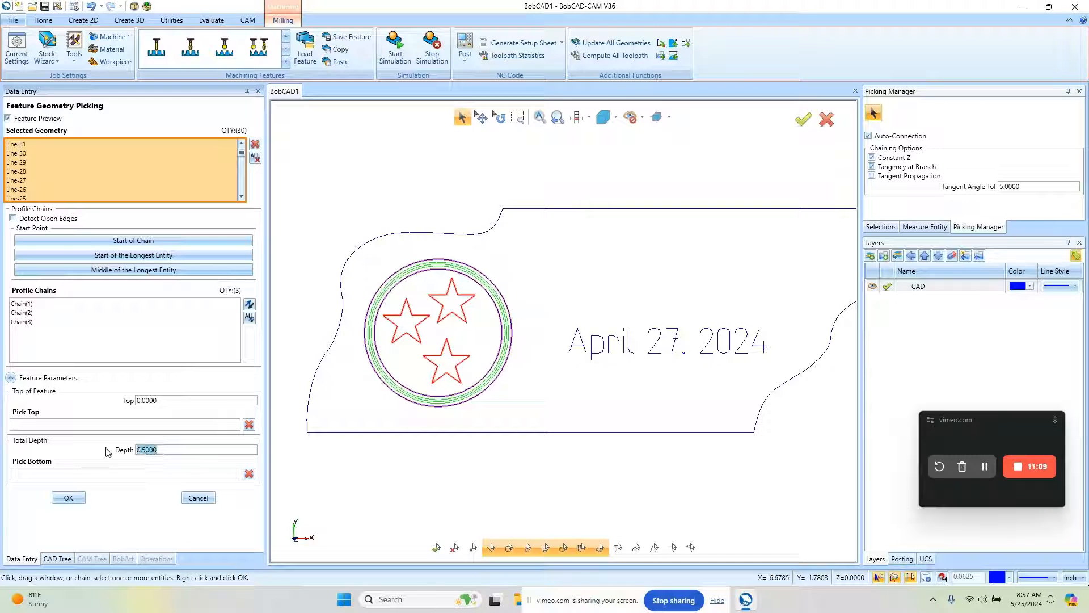
{"action": "type", "text": ".08"}
{"action": "left_click", "coordinate": [68, 497]}
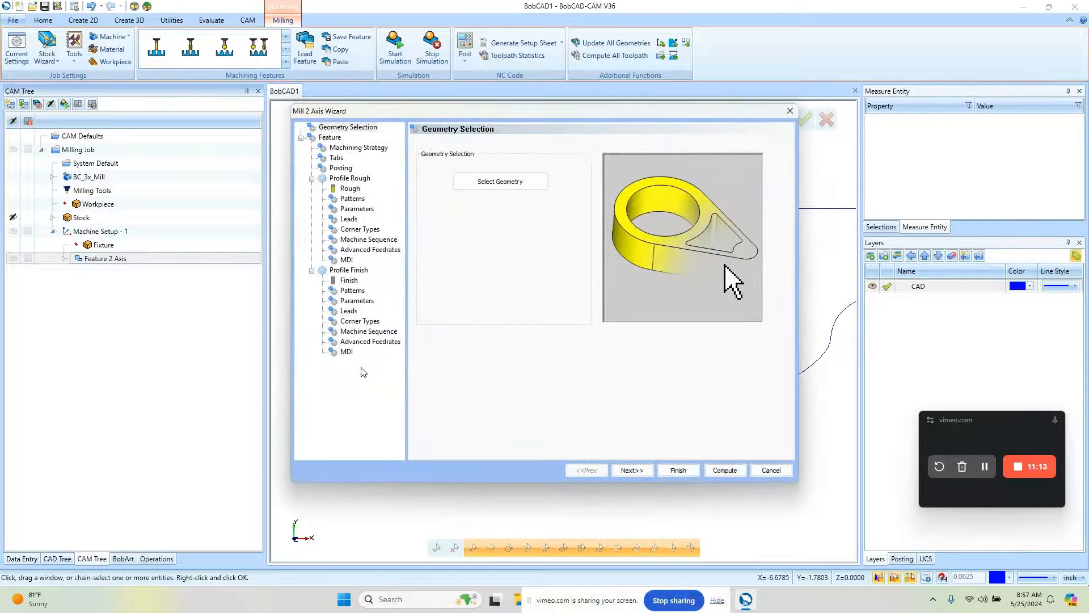
Remove the Profile Finish operation from the stars feature's machining strategy, keeping only Profile Rough.
{"action": "left_click", "coordinate": [370, 148]}
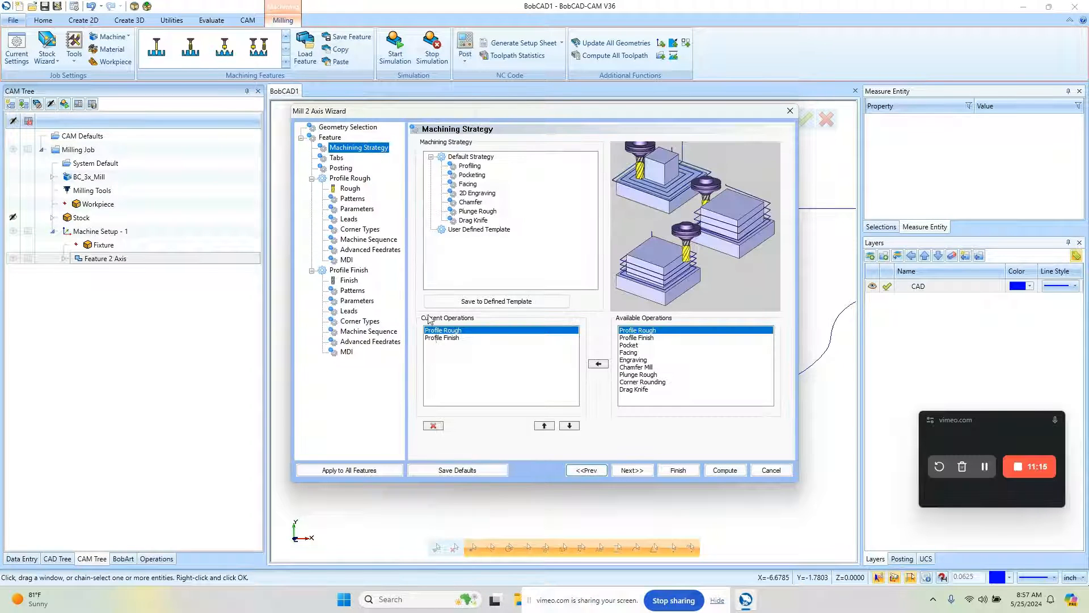
{"action": "left_click", "coordinate": [448, 338]}
{"action": "left_click", "coordinate": [432, 425]}
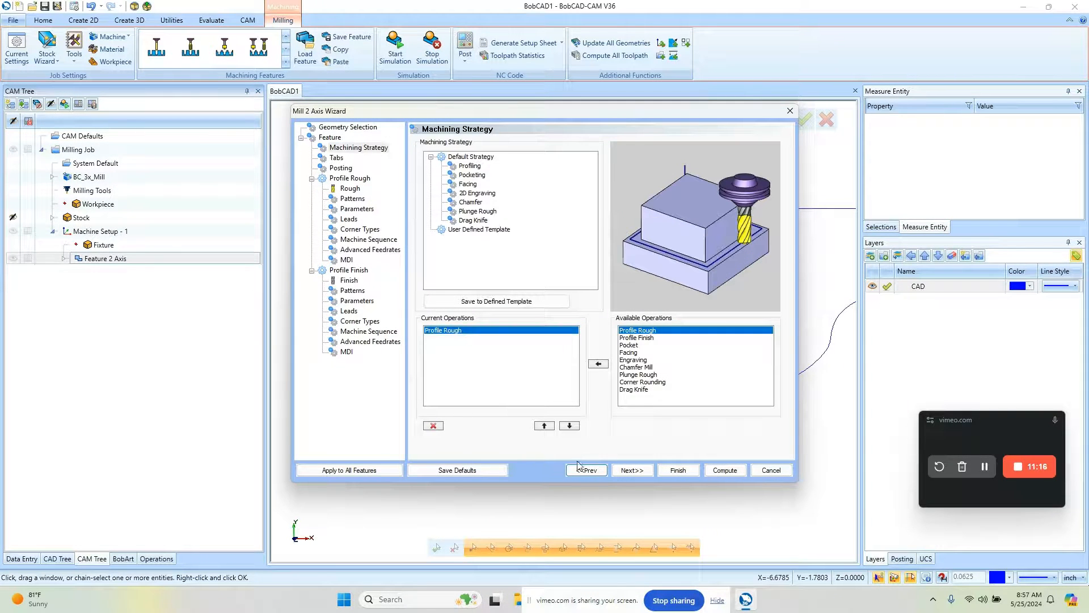
{"action": "left_click", "coordinate": [632, 470]}
Turn off system feeds and speeds for the stars' Profile Rough tool and set the cutting feedrate to 20 and plunge feedrate to 15.
{"action": "left_click", "coordinate": [350, 188]}
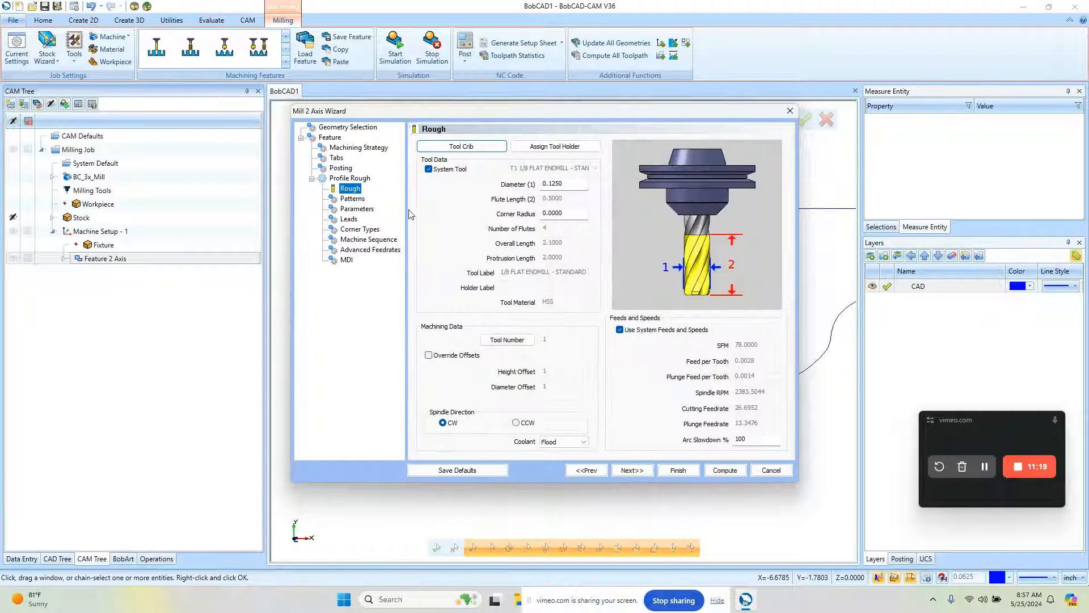
{"action": "left_click", "coordinate": [619, 329]}
{"action": "double_click", "coordinate": [771, 409]}
{"action": "type", "text": "20"}
{"action": "key", "text": "Tab"}
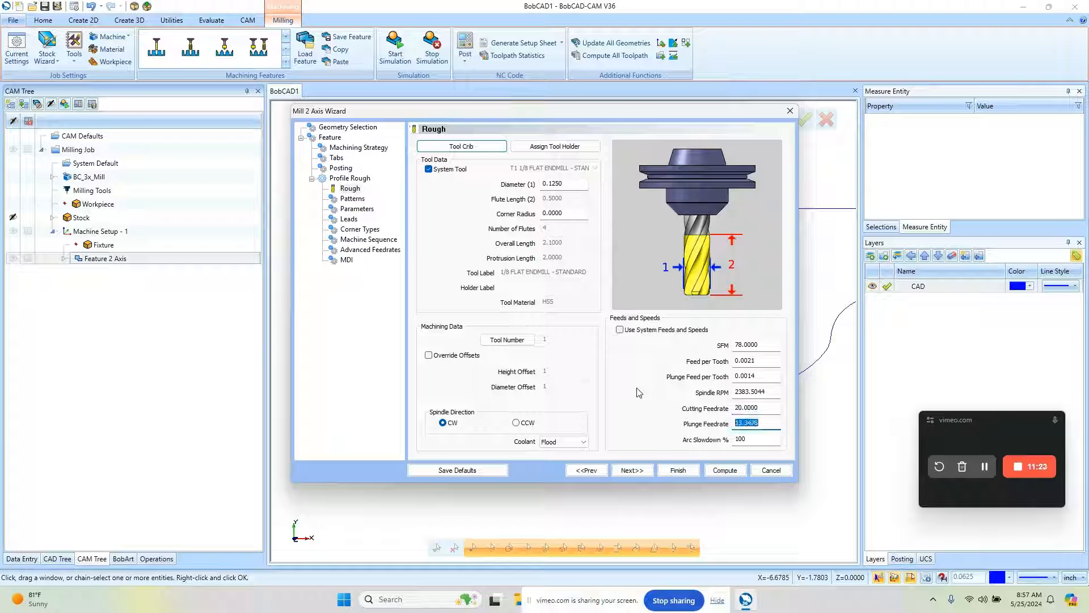
{"action": "type", "text": "15"}
{"action": "key", "text": "Tab"}
Set the stars' Profile Rough system compensation to Off.
{"action": "left_click", "coordinate": [351, 200]}
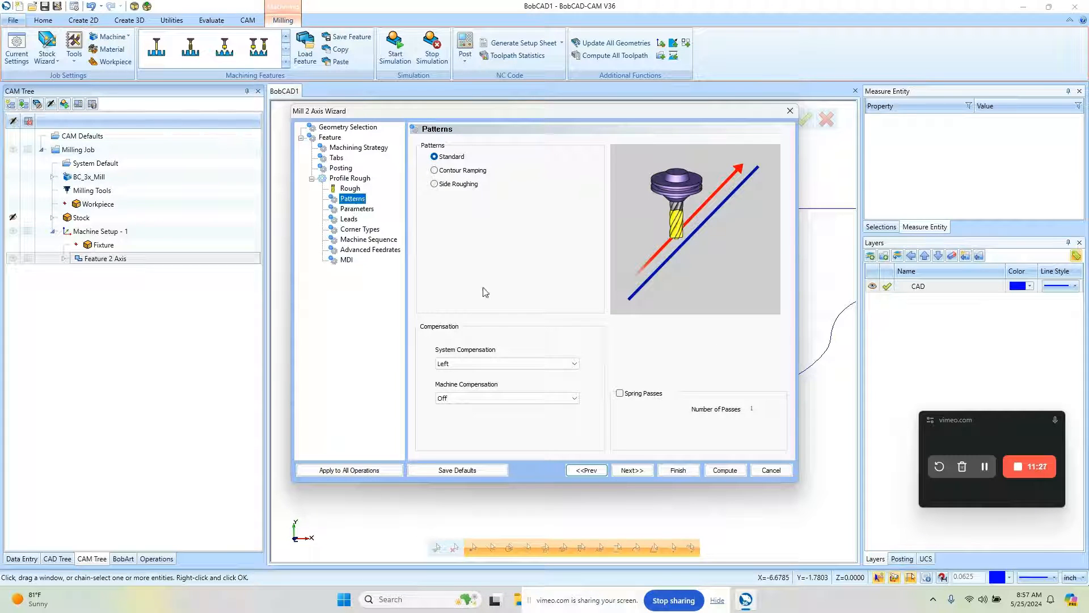
{"action": "left_click", "coordinate": [539, 366]}
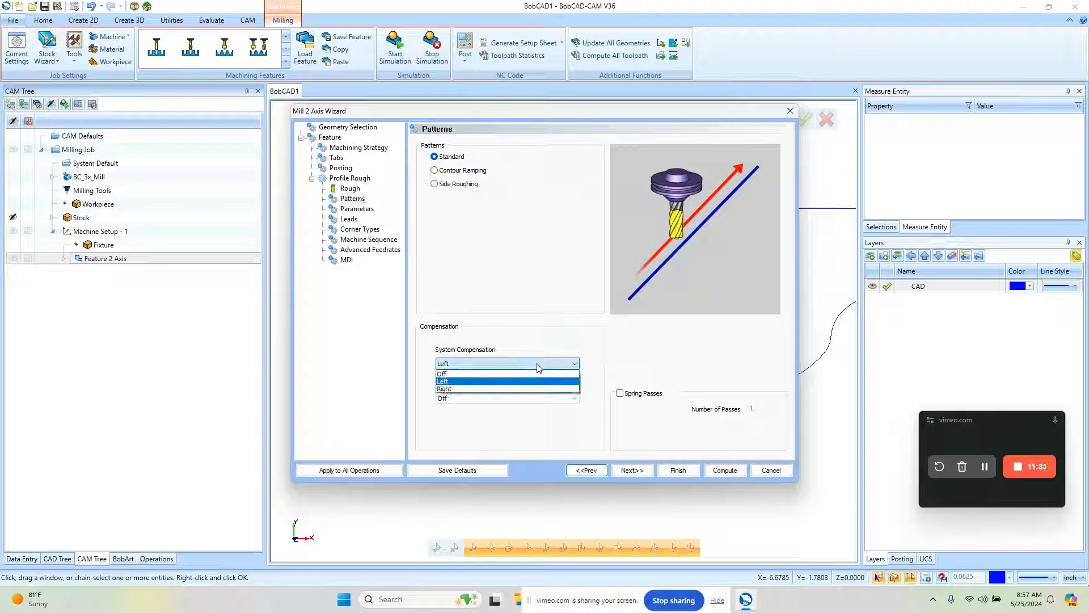
{"action": "left_click", "coordinate": [539, 374]}
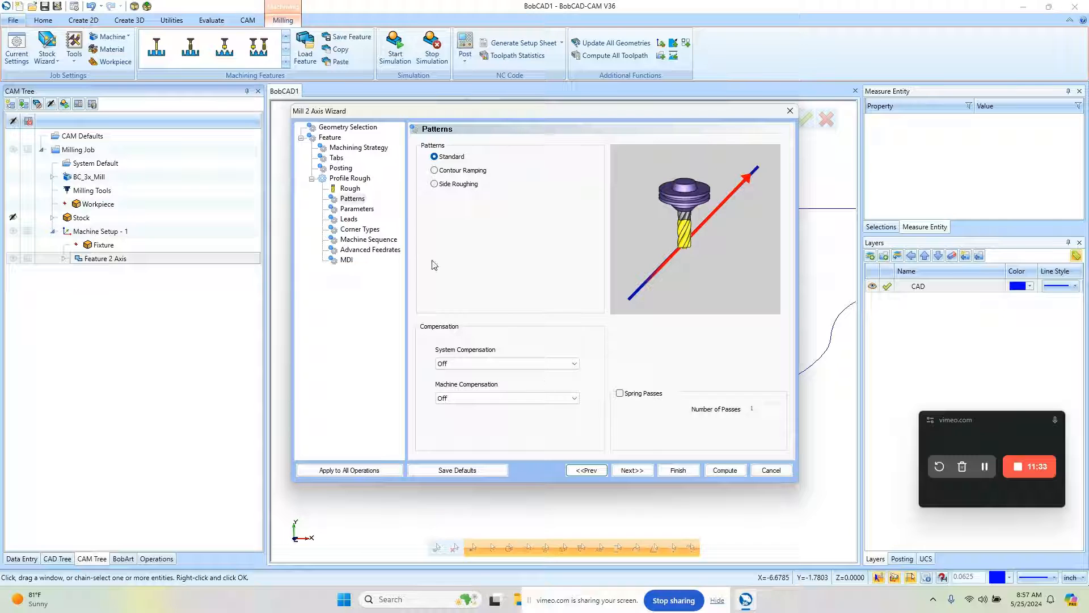
Review the Profile Rough parameters, compute the toolpath, and inspect its passes along the three stars.
{"action": "left_click", "coordinate": [357, 209]}
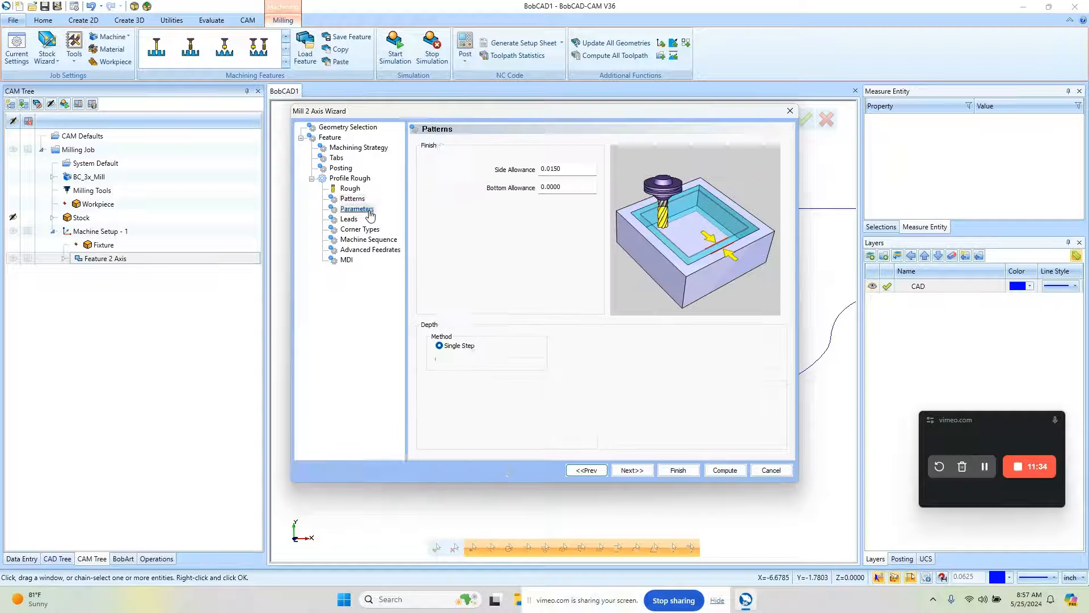
{"action": "double_click", "coordinate": [577, 168]}
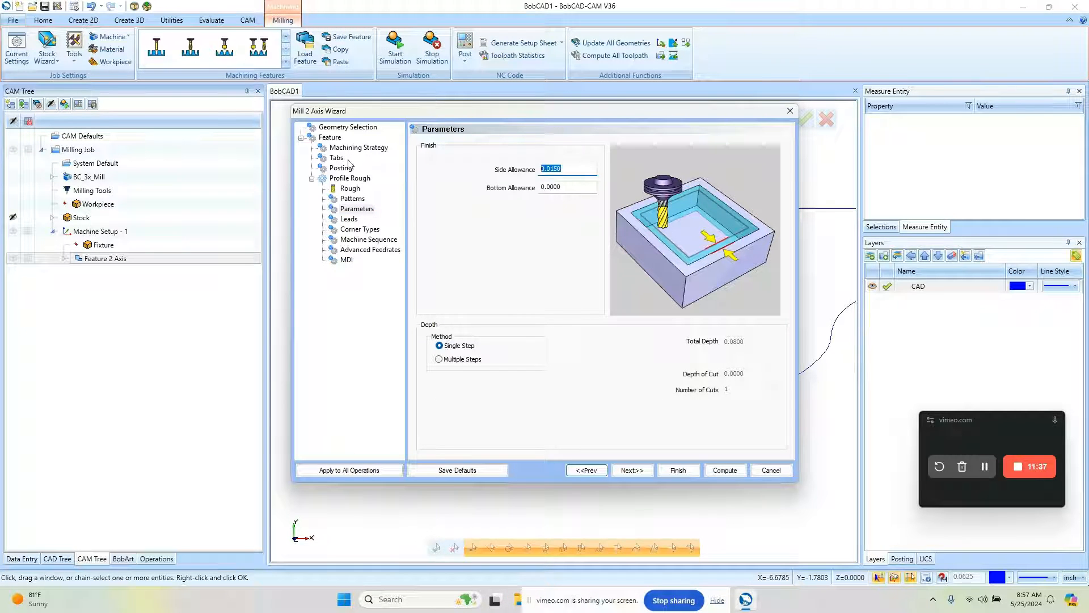
{"action": "left_click", "coordinate": [725, 470]}
{"action": "scroll", "coordinate": [453, 306], "scroll_direction": "up", "scroll_amount": 3}
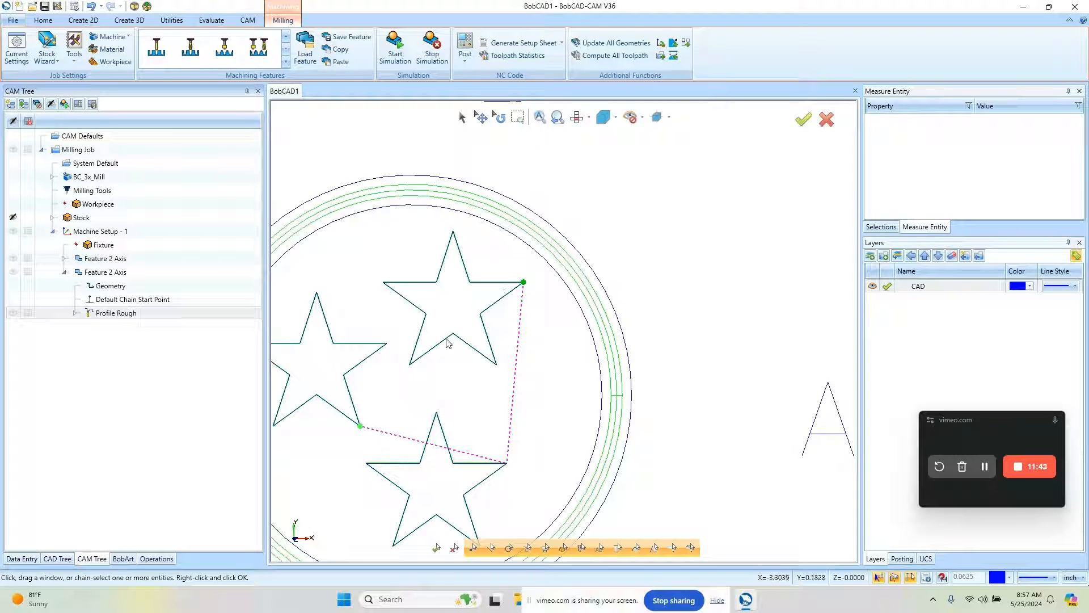
{"action": "scroll", "coordinate": [394, 332], "scroll_direction": "down", "scroll_amount": 3}
{"action": "scroll", "coordinate": [394, 332], "scroll_direction": "down", "scroll_amount": 1}
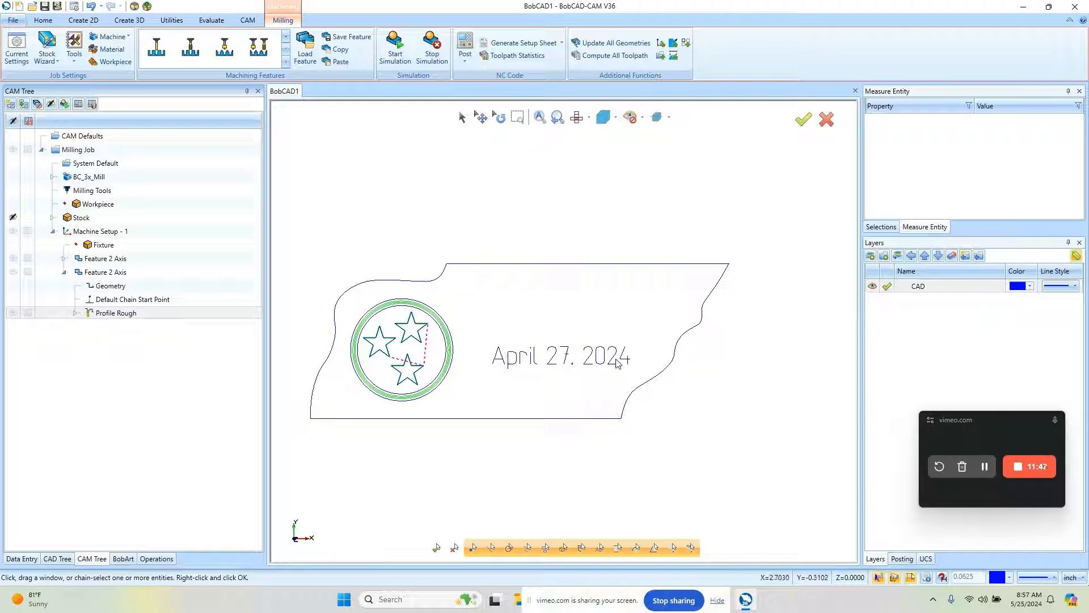
Add a Mill 2 Axis feature to Machine Setup - 1 using the "April 27, 2024" text as geometry, with a total depth of 0.08.
{"action": "left_click", "coordinate": [64, 272]}
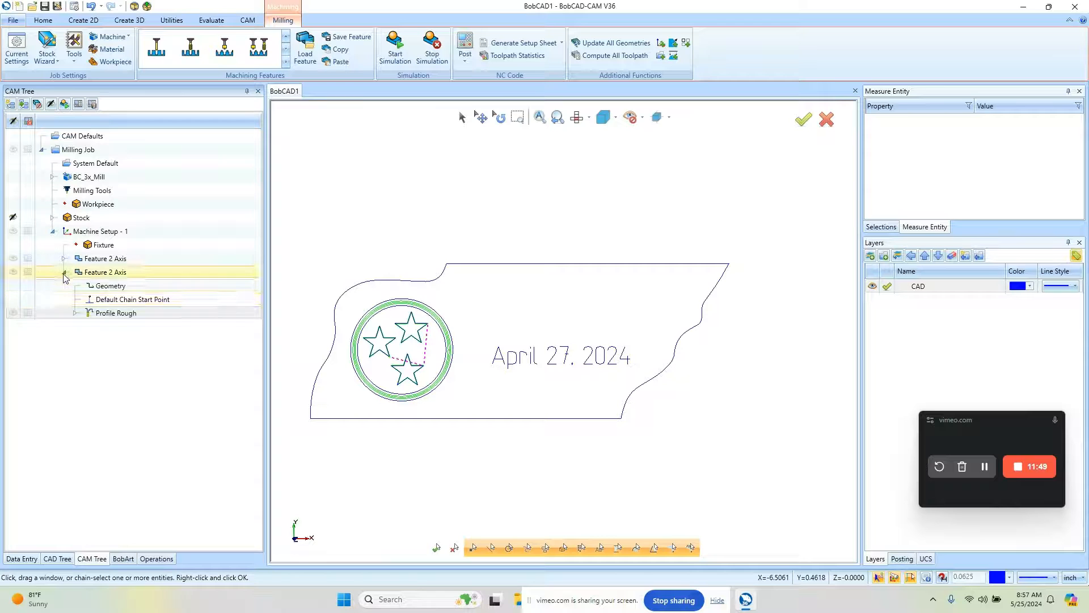
{"action": "left_click", "coordinate": [64, 273]}
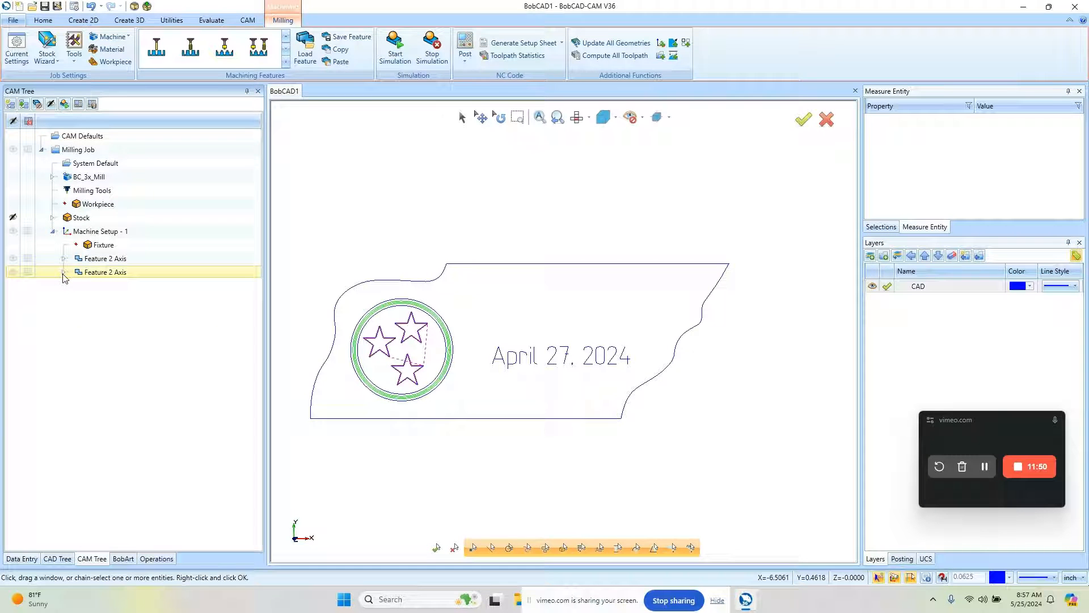
{"action": "right_click", "coordinate": [95, 231]}
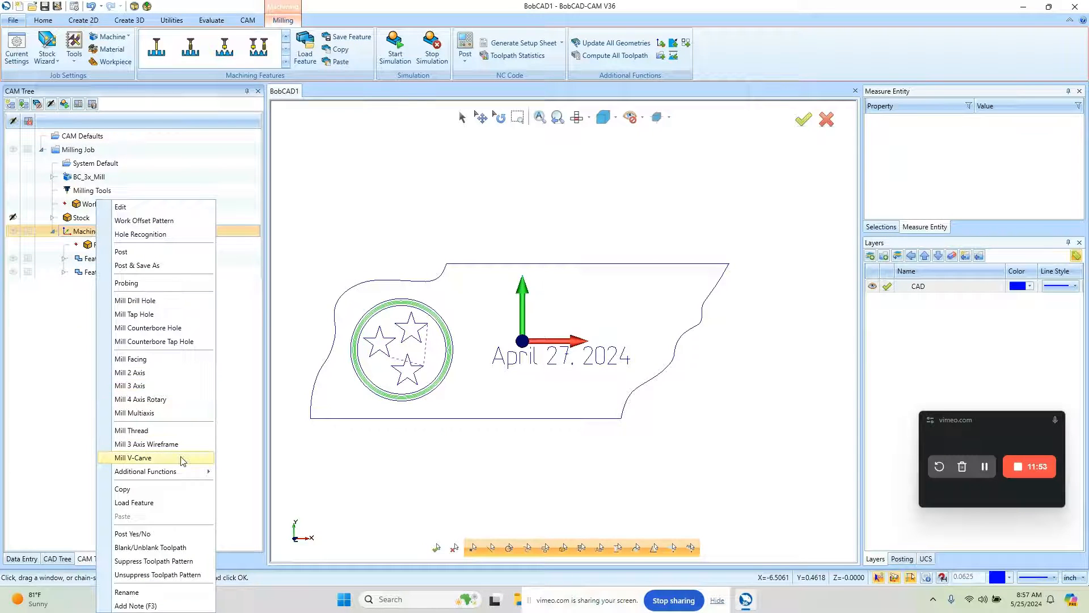
{"action": "left_click", "coordinate": [183, 375]}
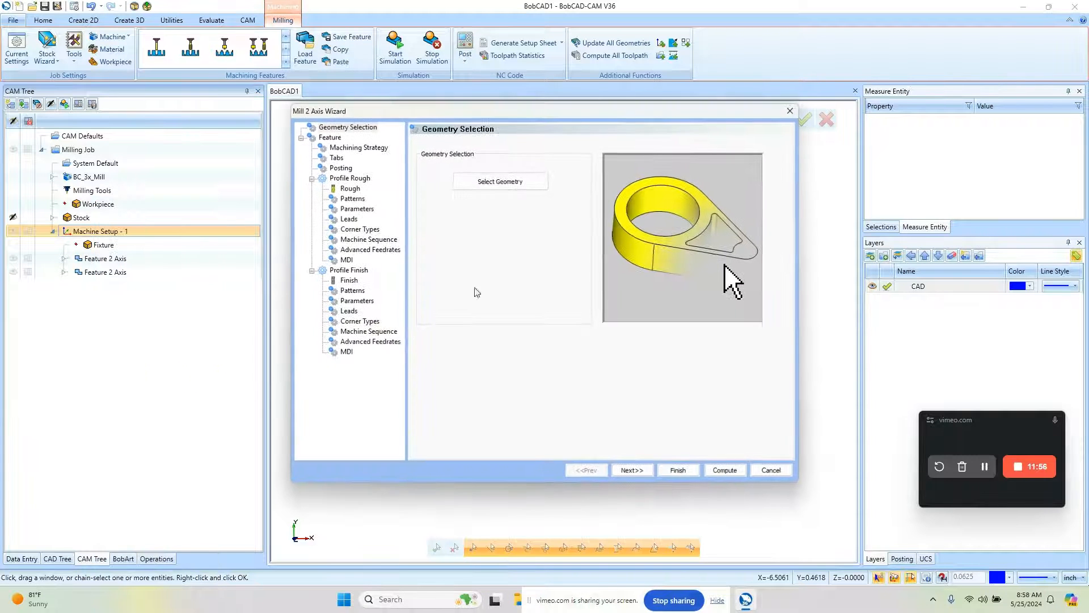
{"action": "left_click", "coordinate": [498, 180]}
{"action": "left_click", "coordinate": [499, 357]}
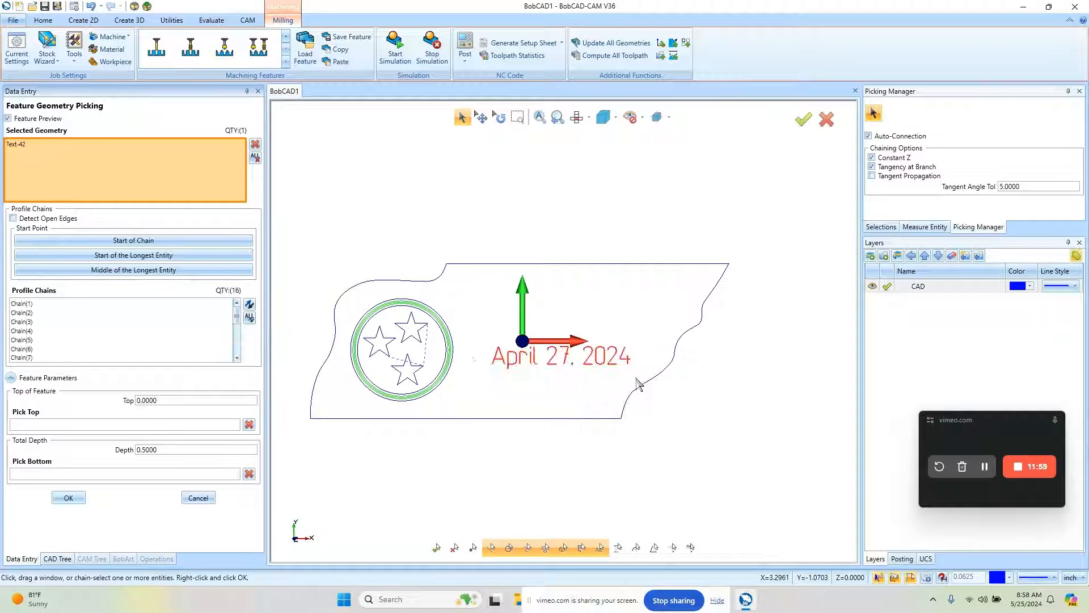
{"action": "double_click", "coordinate": [179, 449]}
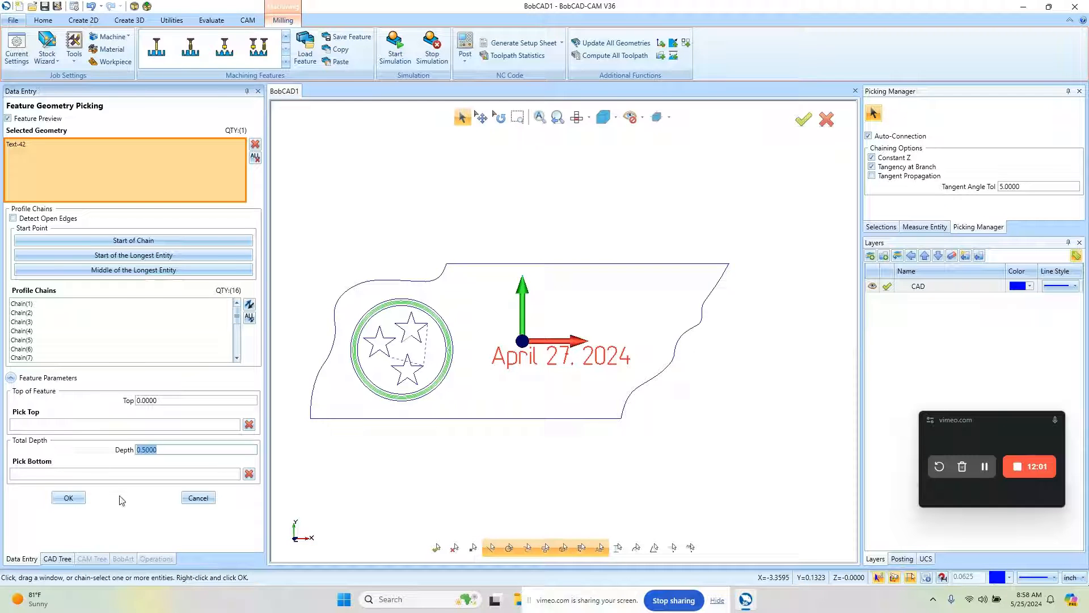
{"action": "type", "text": ".08"}
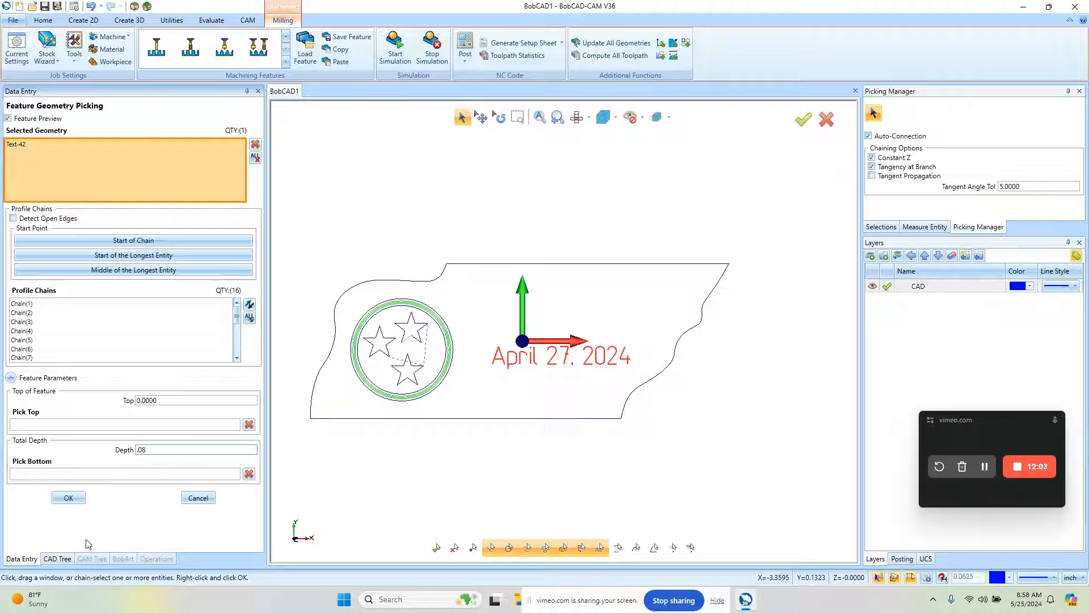
{"action": "left_click", "coordinate": [69, 498]}
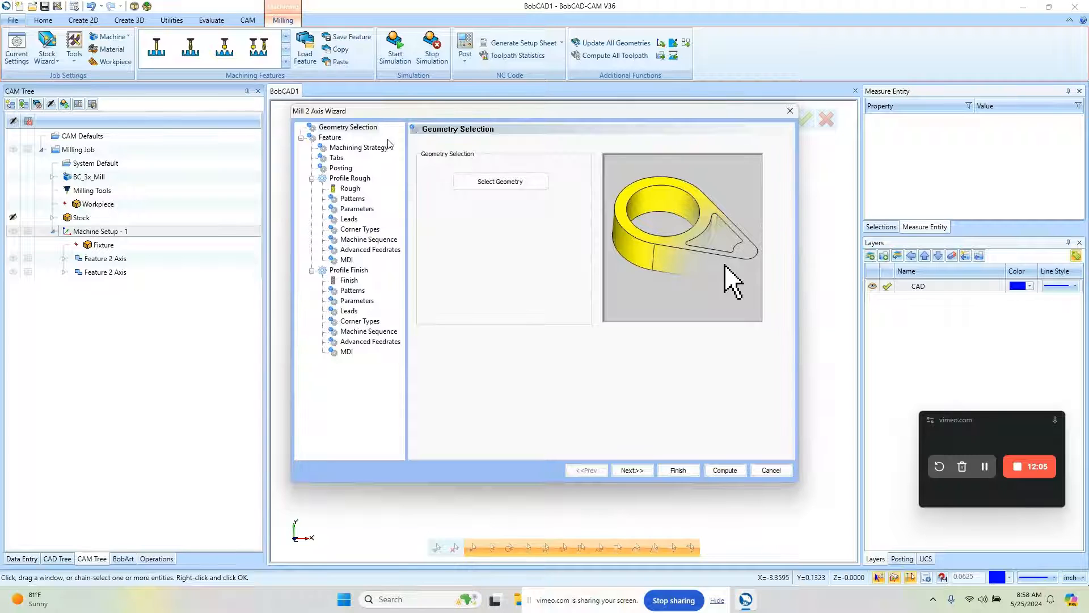
Replace Profile Rough and Profile Finish with the Engraving operation in the date text's machining strategy.
{"action": "left_click", "coordinate": [385, 146]}
{"action": "left_click", "coordinate": [434, 426]}
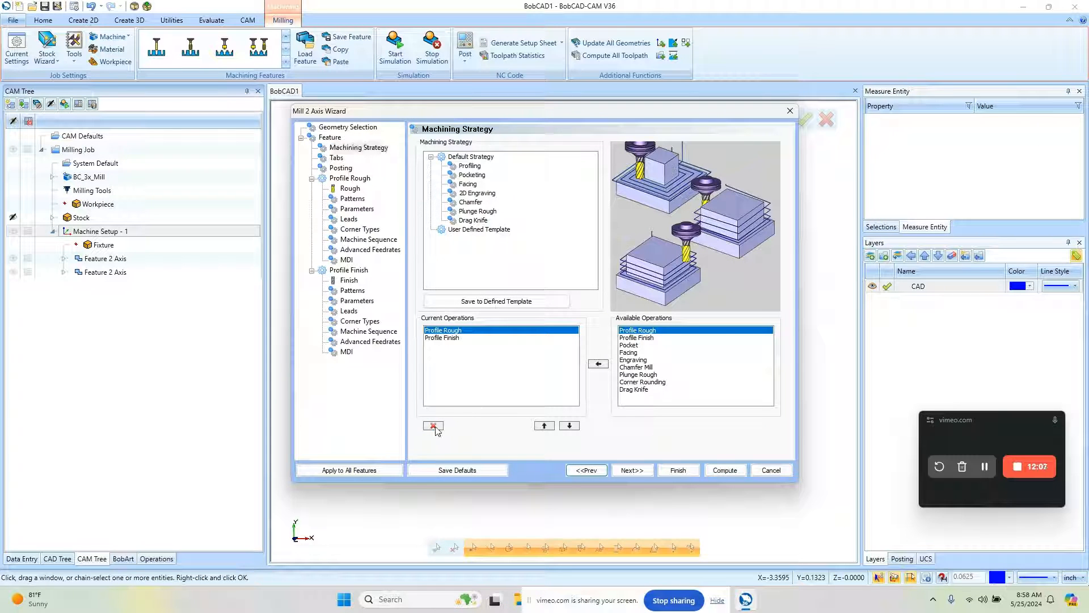
{"action": "left_click", "coordinate": [435, 427]}
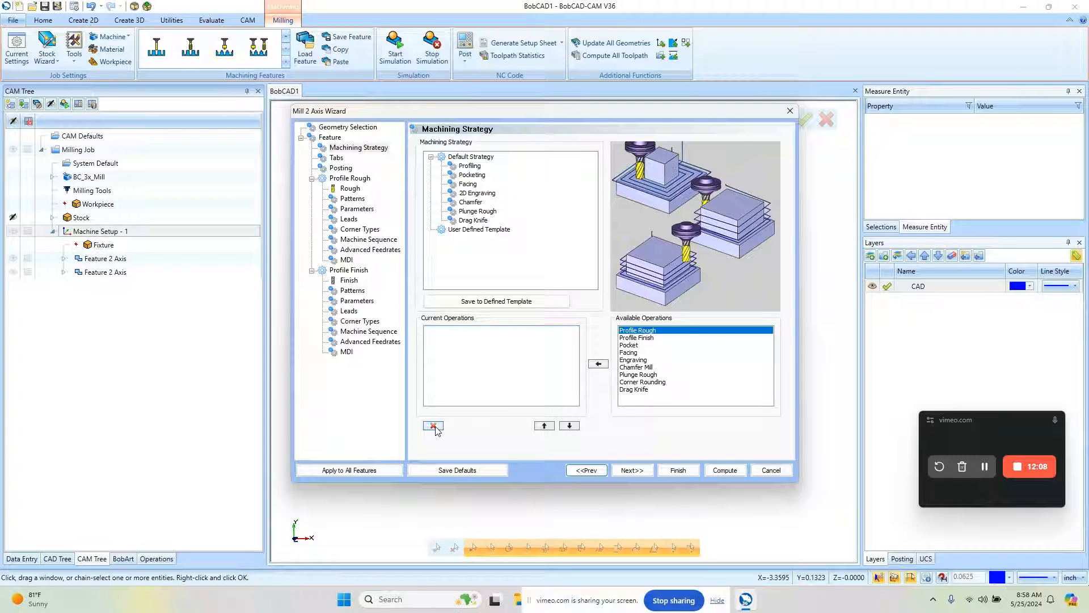
{"action": "left_click", "coordinate": [634, 360]}
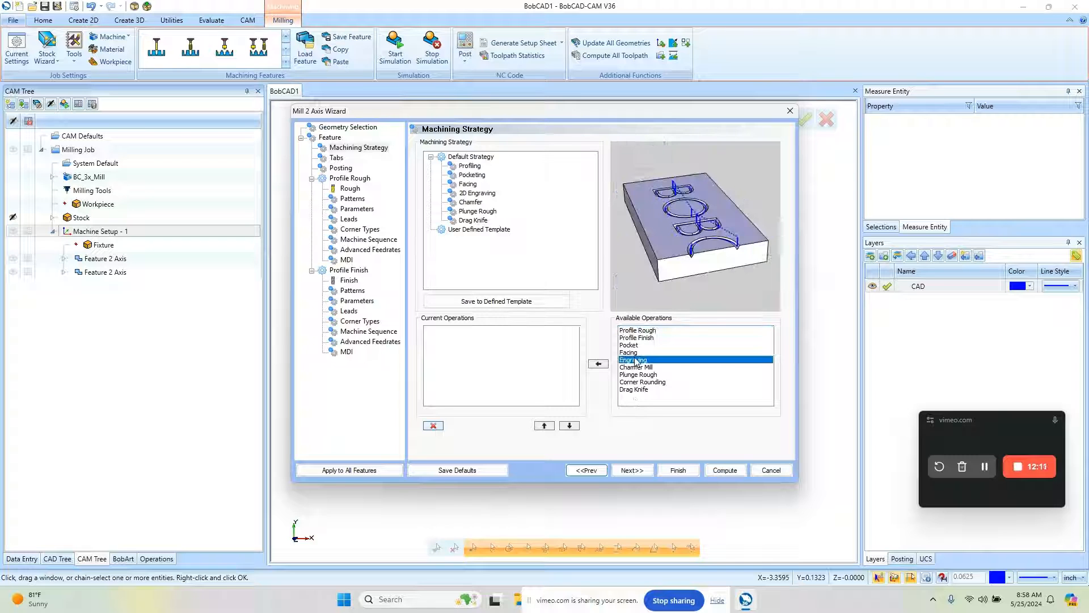
{"action": "left_click", "coordinate": [598, 363]}
{"action": "left_click", "coordinate": [632, 470]}
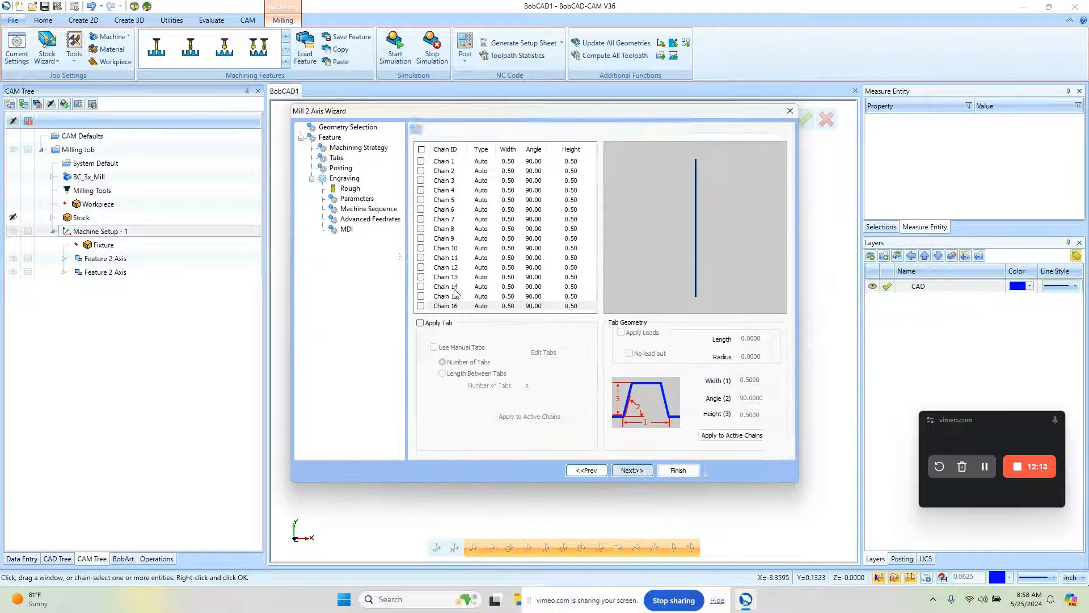
Turn off system feeds and speeds for the Engraving tool and set the cutting feedrate to 20 and plunge feedrate to 15.
{"action": "left_click", "coordinate": [350, 189]}
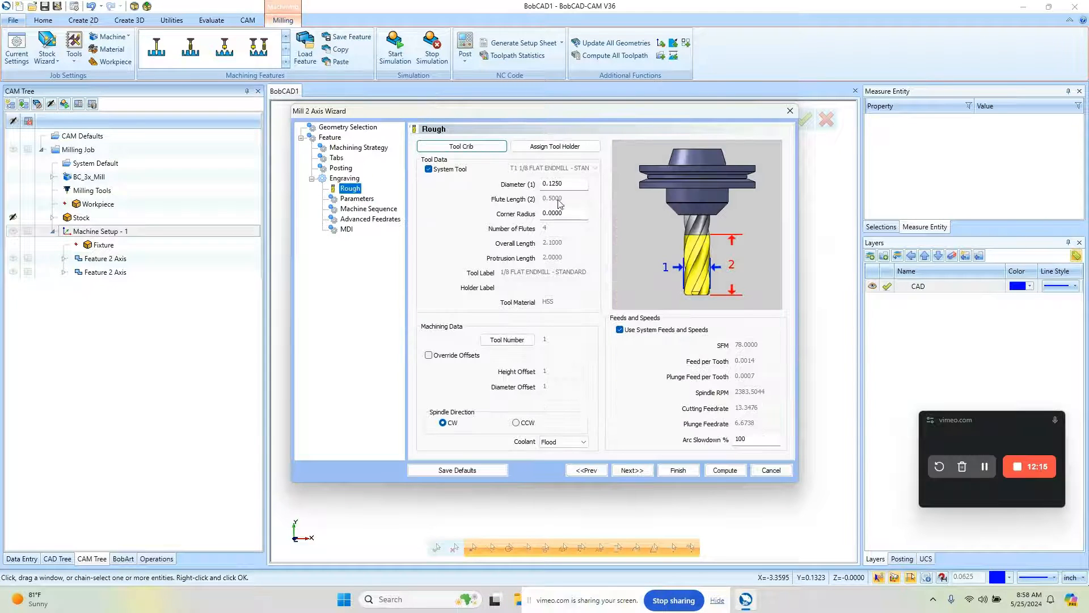
{"action": "left_click", "coordinate": [619, 330]}
{"action": "left_click_drag", "start_coordinate": [744, 408], "coordinate": [692, 408]}
{"action": "type", "text": "20"}
{"action": "key", "text": "Tab"}
{"action": "type", "text": "15"}
{"action": "key", "text": "Tab"}
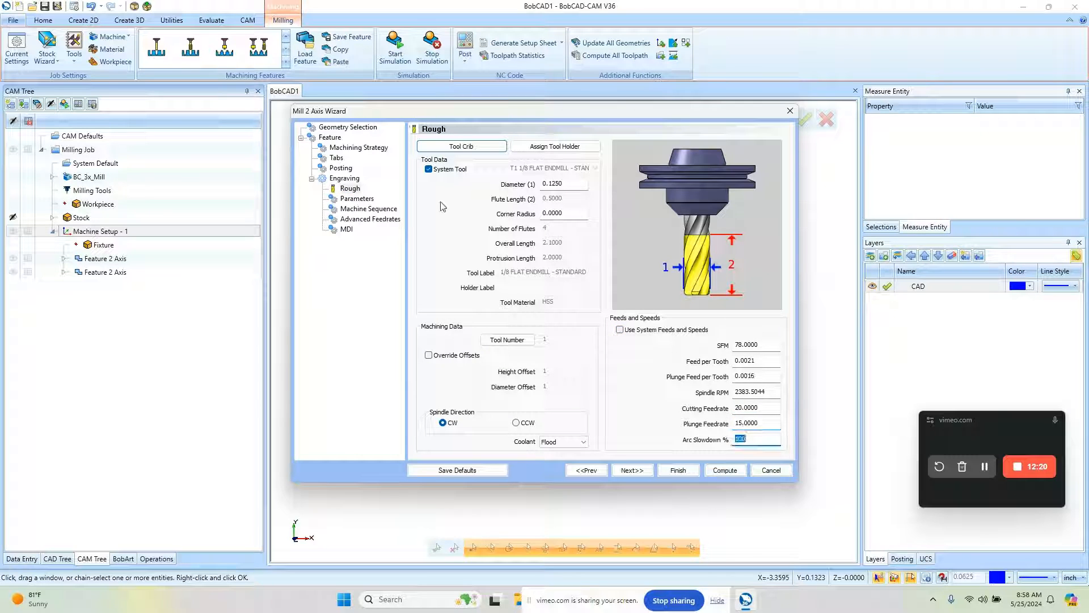
Review the Engraving parameters and machine sequence, compute the toolpath, and inspect its passes along the date text.
{"action": "left_click", "coordinate": [363, 199]}
{"action": "left_click", "coordinate": [380, 209]}
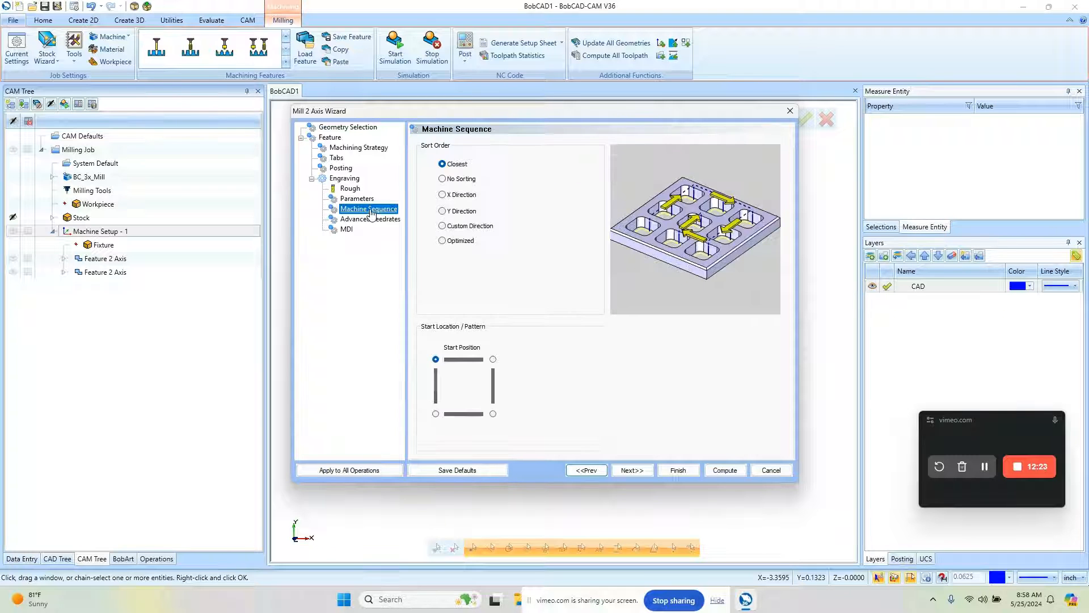
{"action": "left_click", "coordinate": [726, 471]}
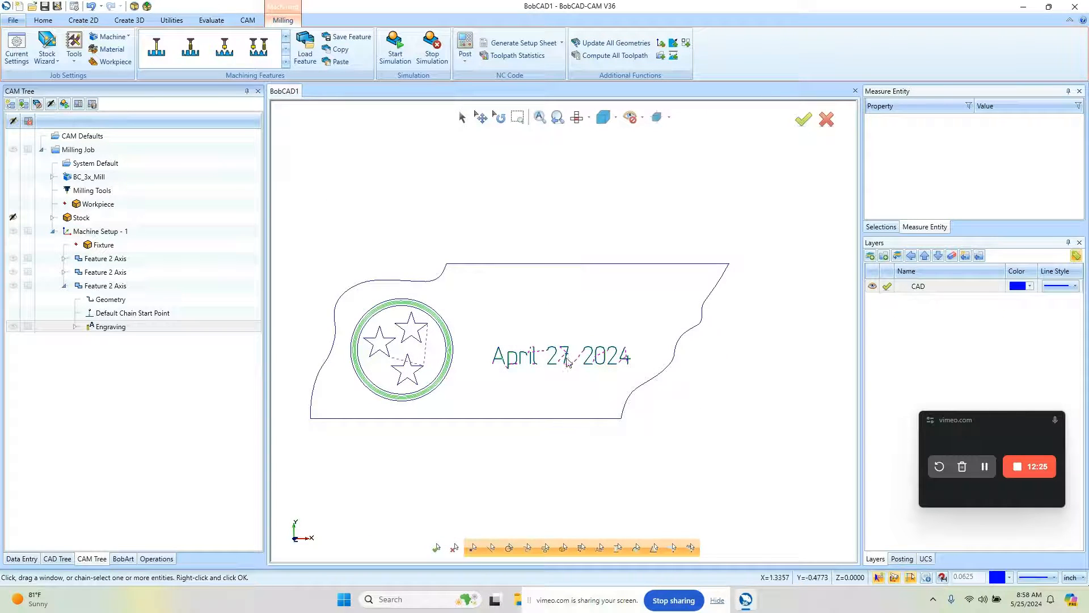
{"action": "scroll", "coordinate": [502, 370], "scroll_direction": "up", "scroll_amount": 5}
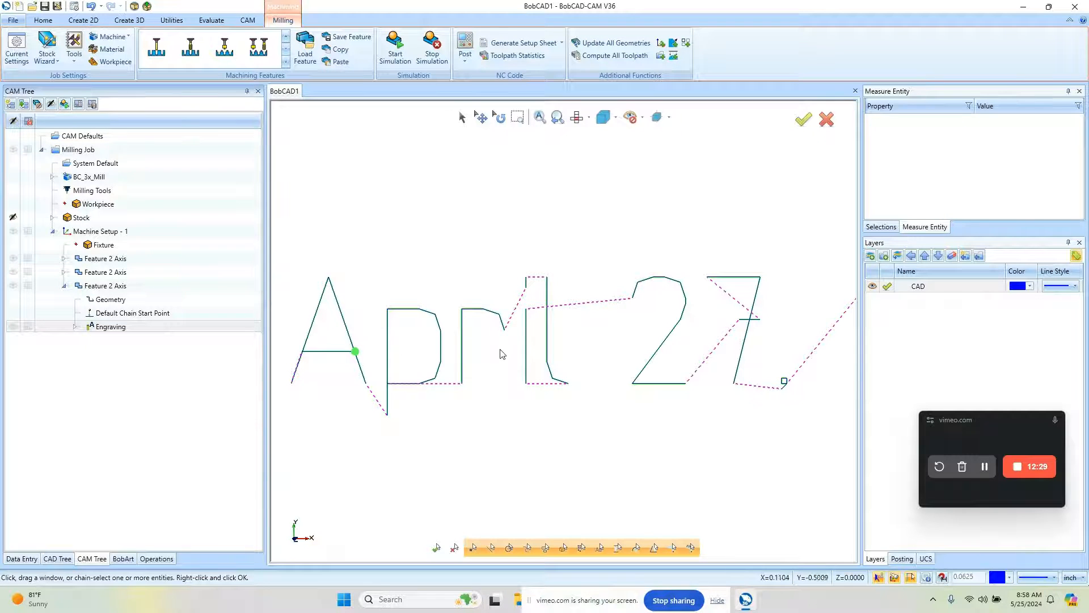
{"action": "scroll", "coordinate": [502, 355], "scroll_direction": "down", "scroll_amount": 5}
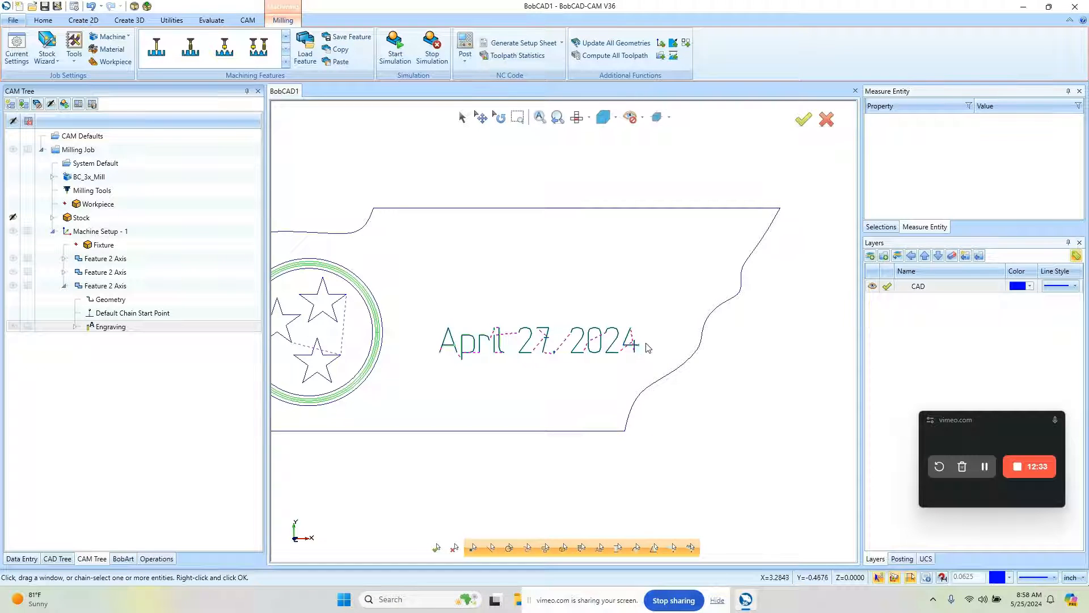
{"action": "scroll", "coordinate": [646, 350], "scroll_direction": "down", "scroll_amount": 2}
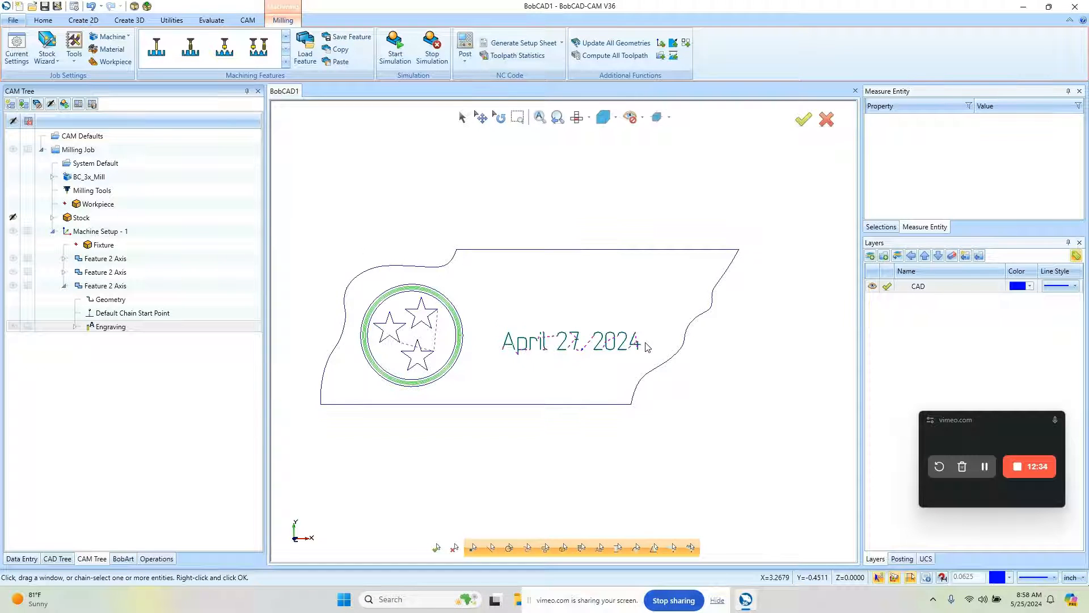
{"action": "left_click", "coordinate": [64, 285]}
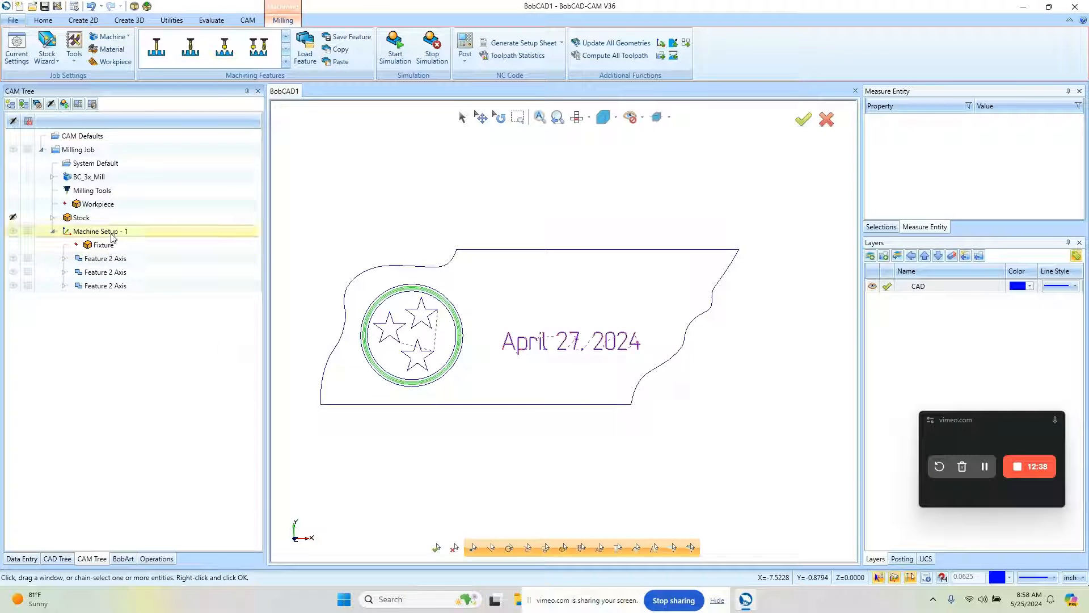
Copy the stars' 2 Axis feature and paste it after the date text feature, loading its Top of Feature and Depth values.
{"action": "left_click", "coordinate": [110, 277]}
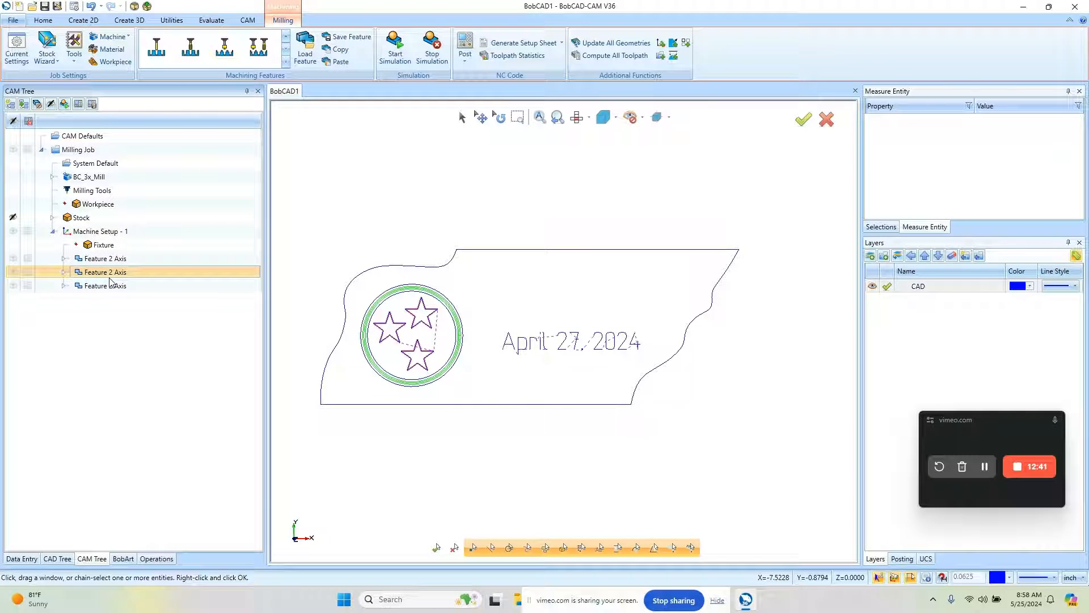
{"action": "right_click", "coordinate": [114, 276]}
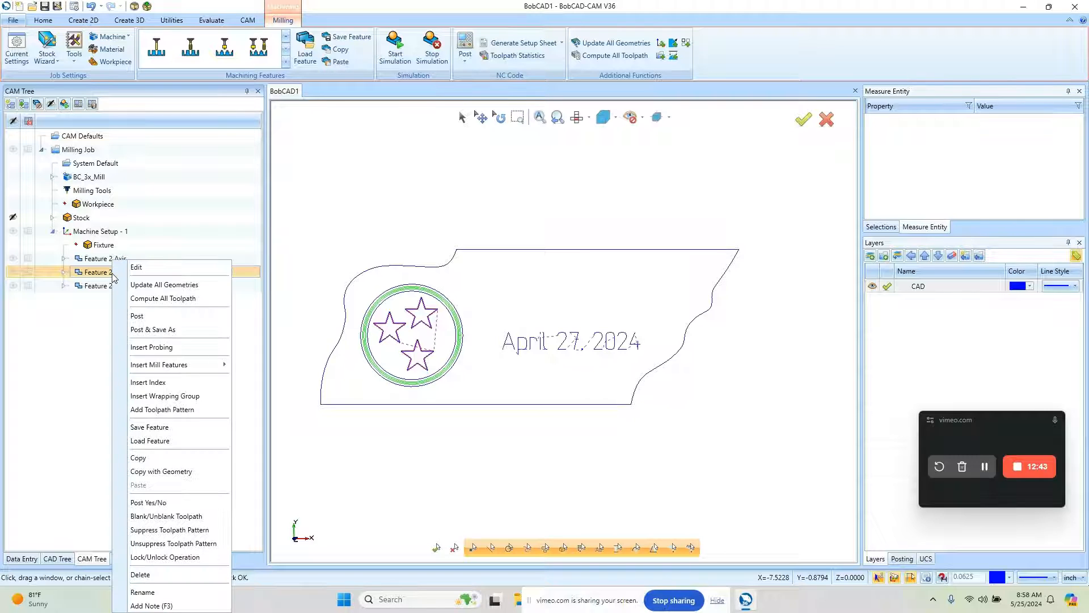
{"action": "left_click", "coordinate": [193, 456]}
{"action": "left_click", "coordinate": [105, 286]}
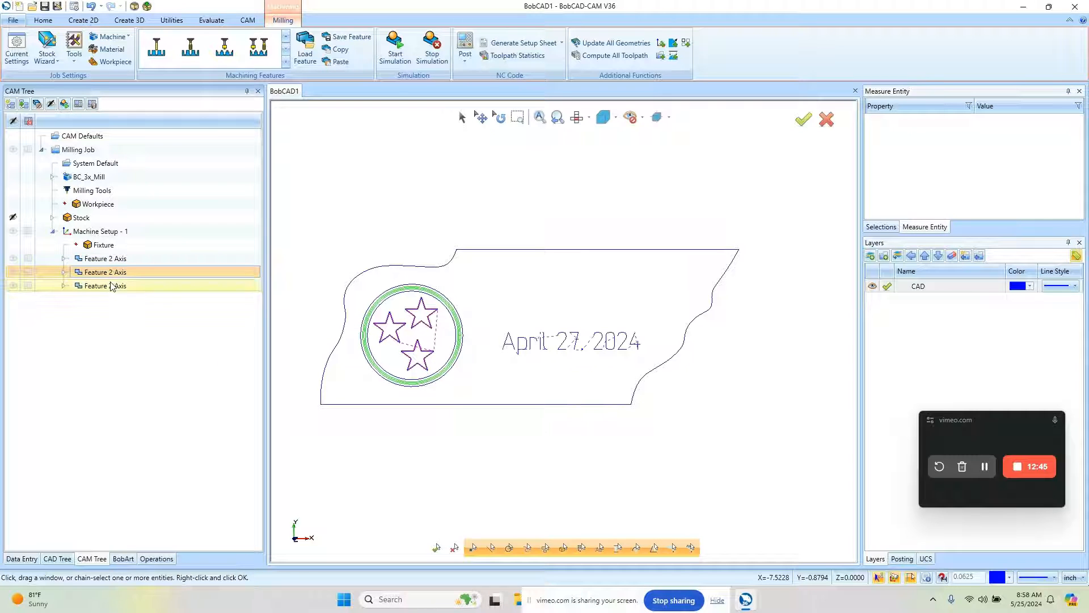
{"action": "right_click", "coordinate": [105, 286]}
{"action": "left_click", "coordinate": [182, 483]}
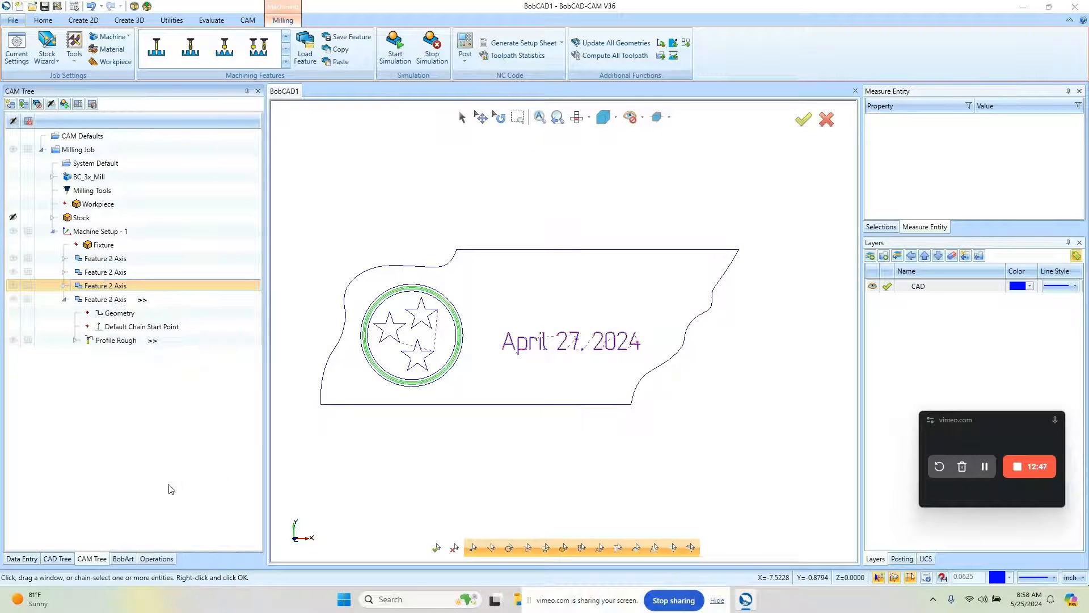
{"action": "left_click", "coordinate": [596, 340]}
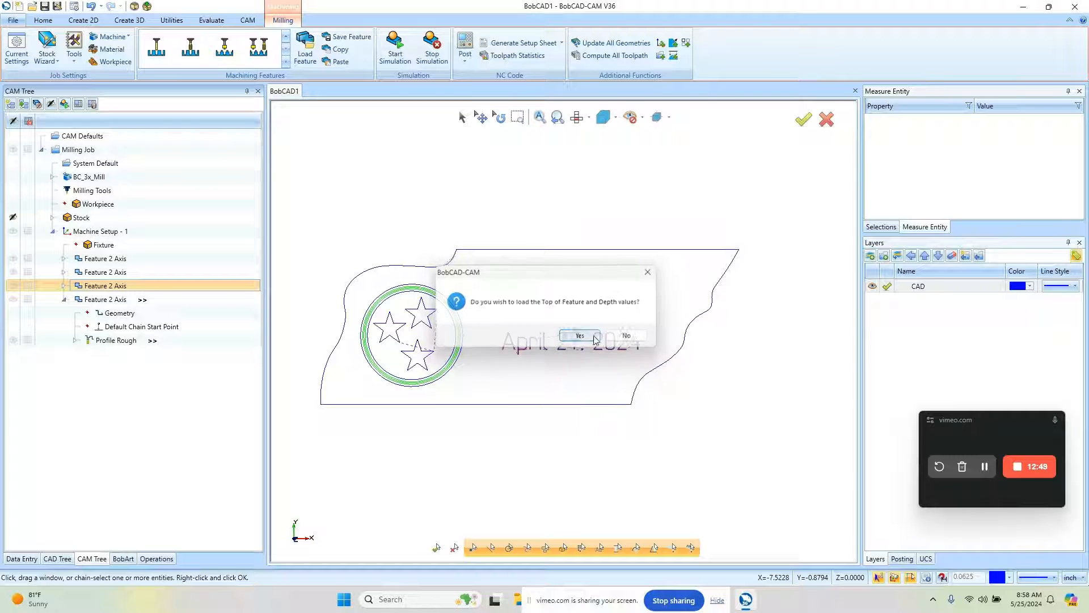
Assign the Tennessee-shaped outer outline as the pasted feature's geometry and set its total depth to 0.5.
{"action": "right_click", "coordinate": [120, 313]}
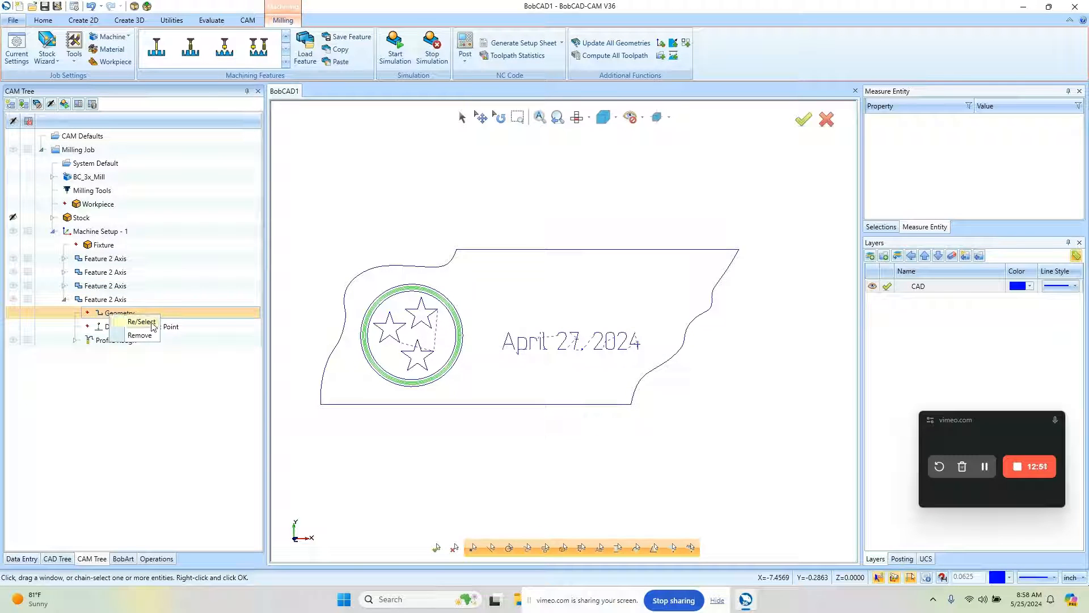
{"action": "left_click", "coordinate": [141, 322]}
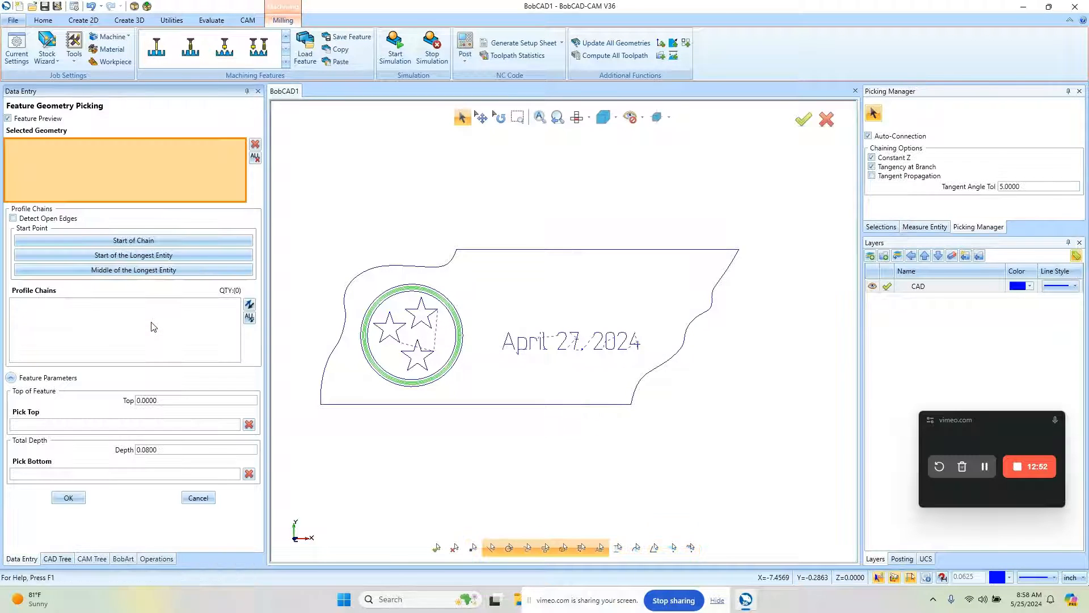
{"action": "left_click", "coordinate": [331, 405]}
{"action": "left_click_drag", "start_coordinate": [177, 451], "coordinate": [107, 451]}
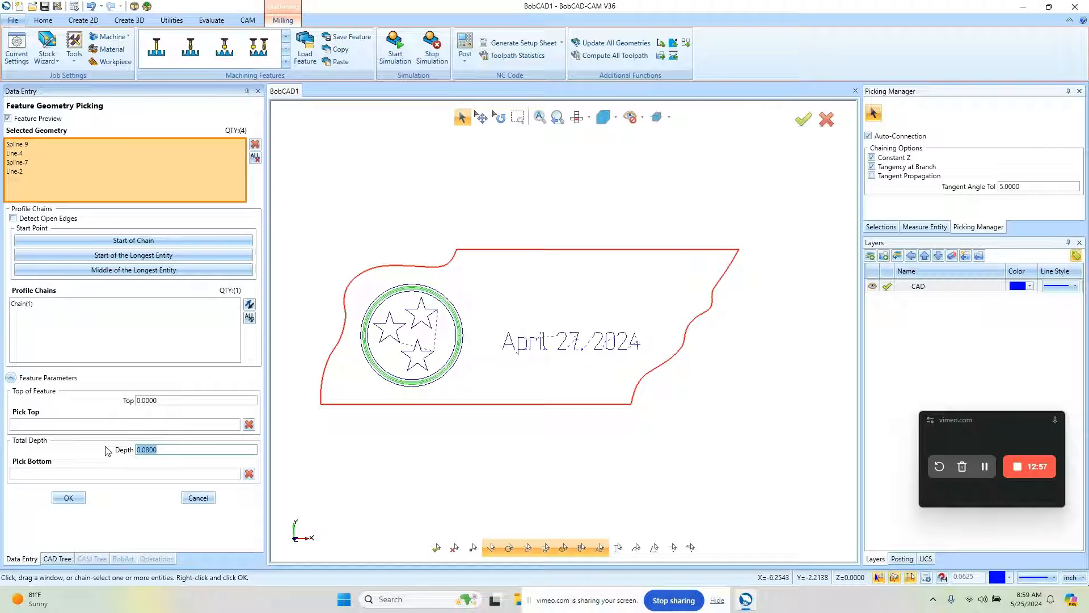
{"action": "key", "text": "BackSpace"}
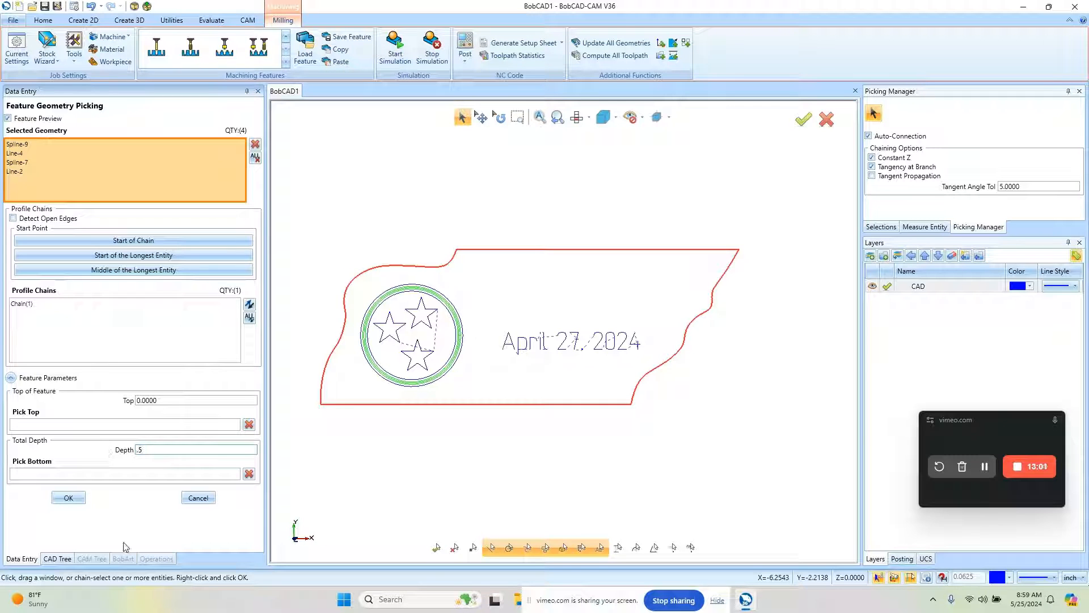
{"action": "left_click", "coordinate": [69, 498]}
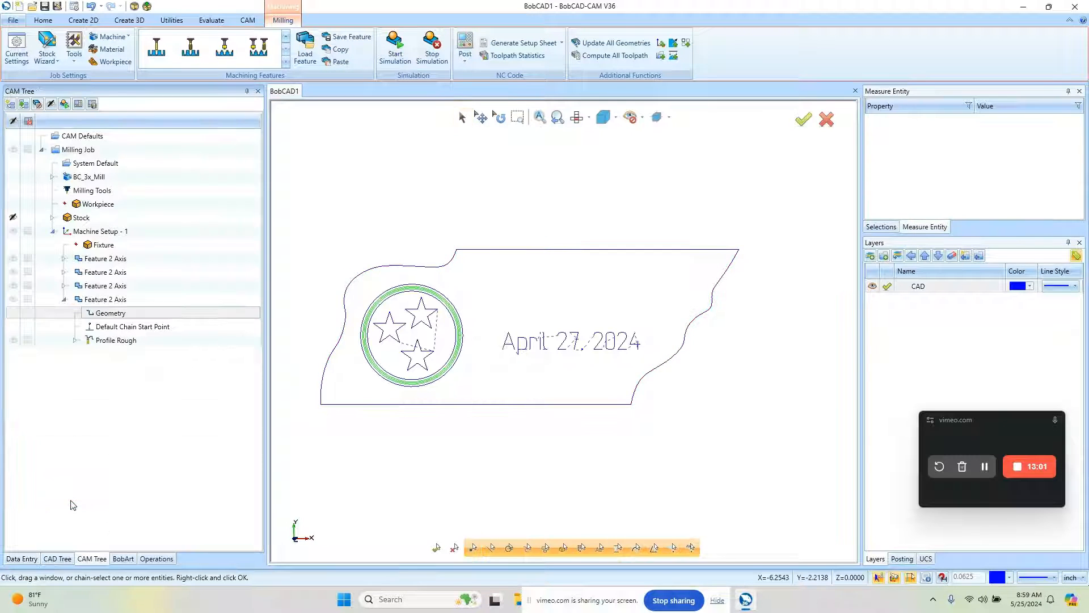
Reverse the outline's chain direction at its start point and compute the feature's Profile Rough toolpath.
{"action": "left_click", "coordinate": [106, 328]}
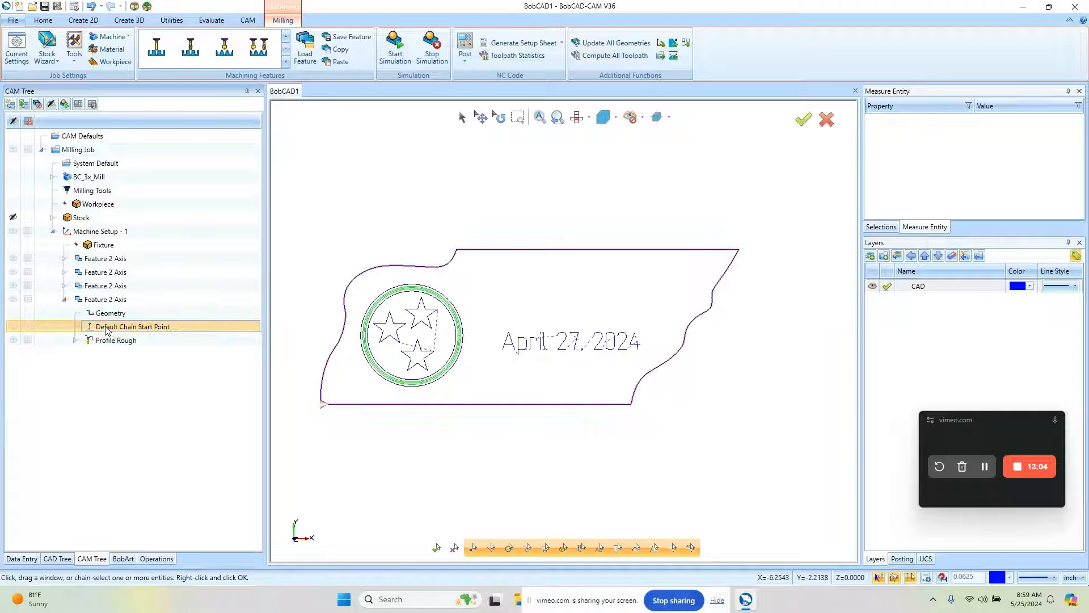
{"action": "right_click", "coordinate": [106, 328]}
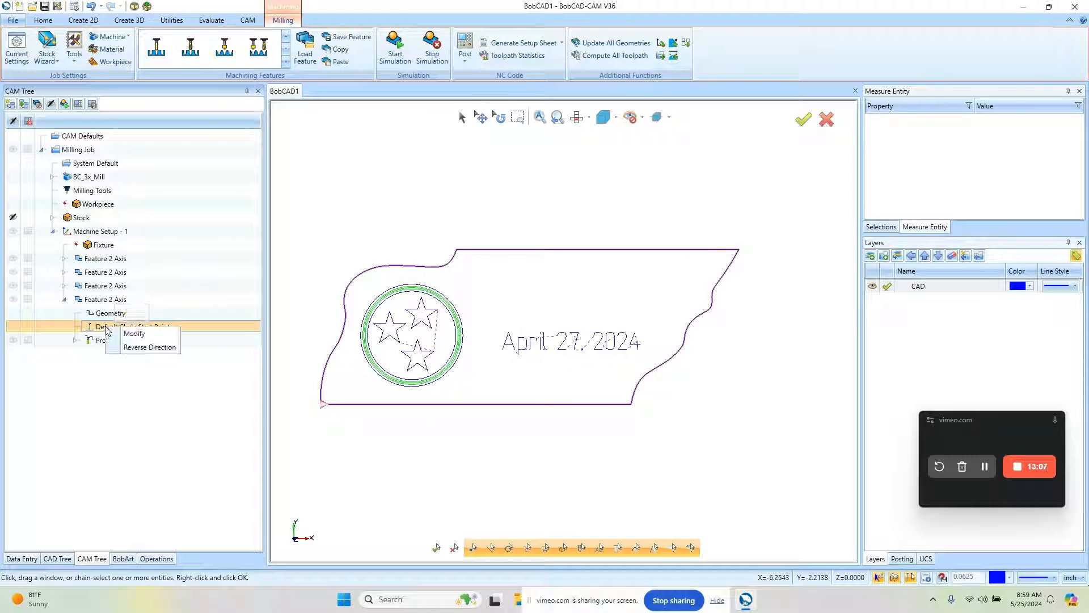
{"action": "left_click", "coordinate": [151, 348]}
{"action": "scroll", "coordinate": [317, 407], "scroll_direction": "up", "scroll_amount": 5}
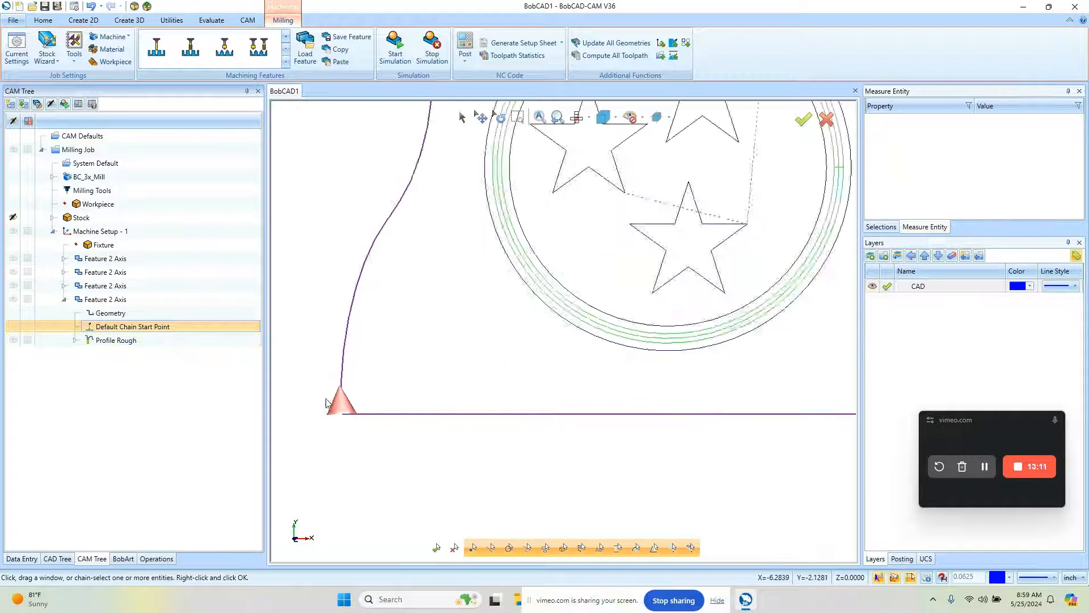
{"action": "scroll", "coordinate": [344, 414], "scroll_direction": "down", "scroll_amount": 5}
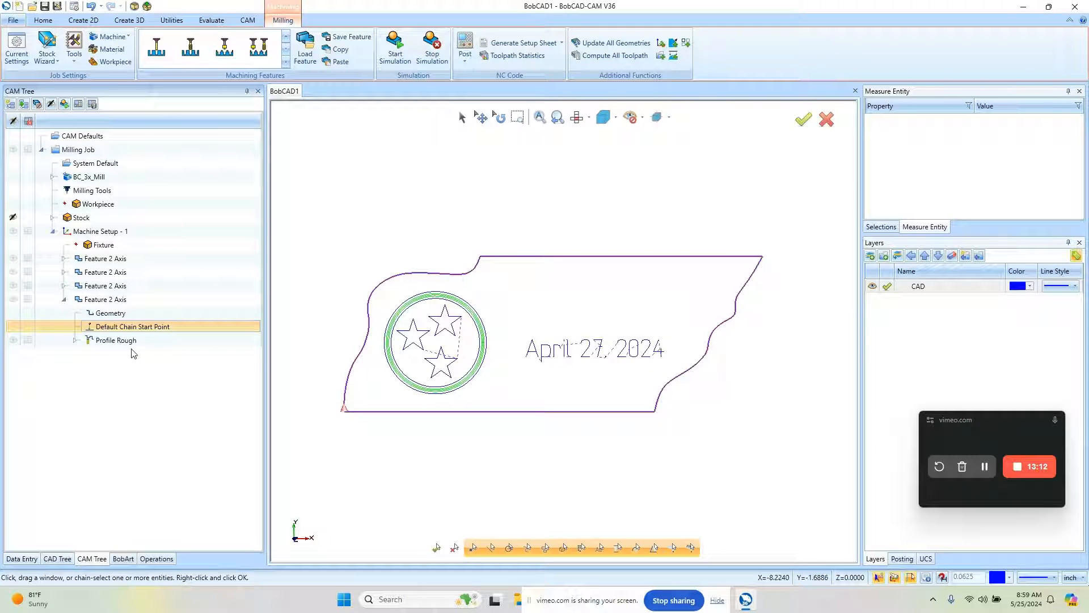
{"action": "right_click", "coordinate": [116, 340]}
{"action": "left_click", "coordinate": [180, 368]}
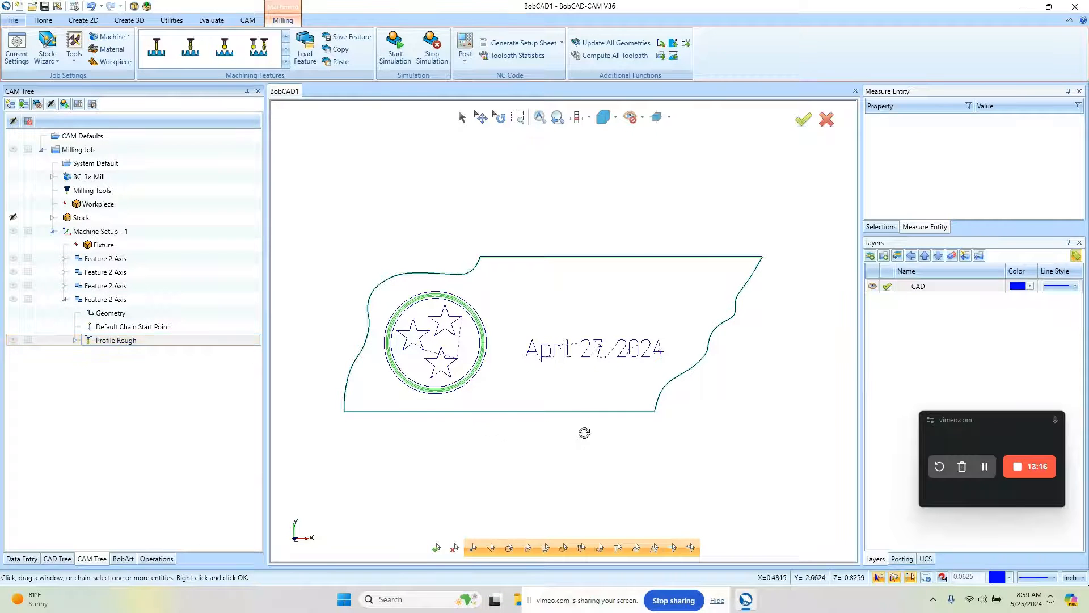
Switch the outline's Profile Rough depth method to Multiple Steps with even depths and a 0.08 depth of cut.
{"action": "middle_click_drag", "start_coordinate": [584, 432], "coordinate": [385, 395]}
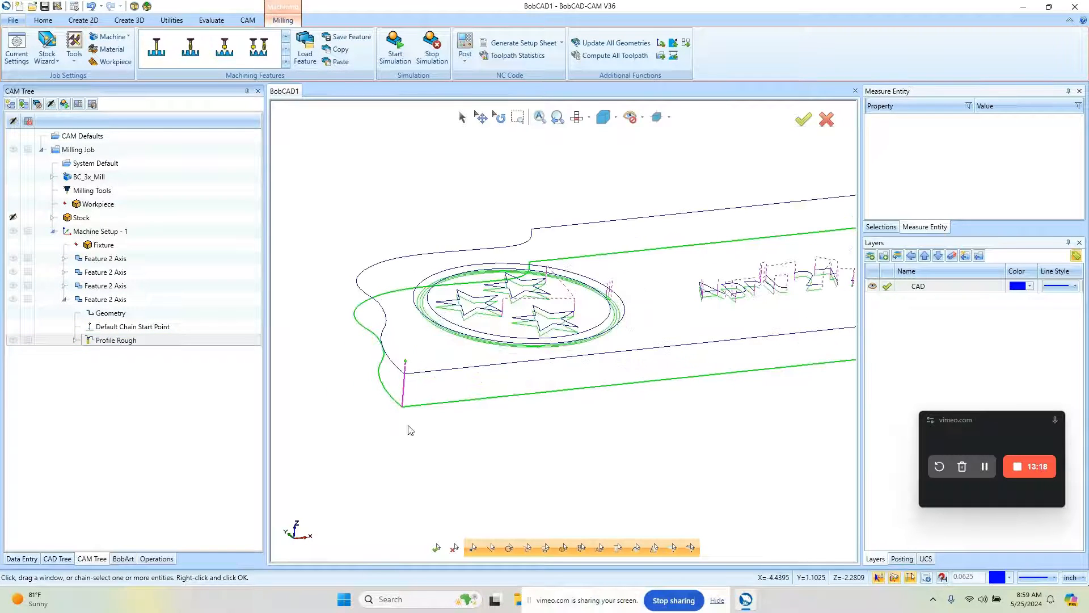
{"action": "middle_click_drag", "start_coordinate": [418, 370], "coordinate": [548, 401]}
{"action": "scroll", "coordinate": [432, 410], "scroll_direction": "up", "scroll_amount": 4}
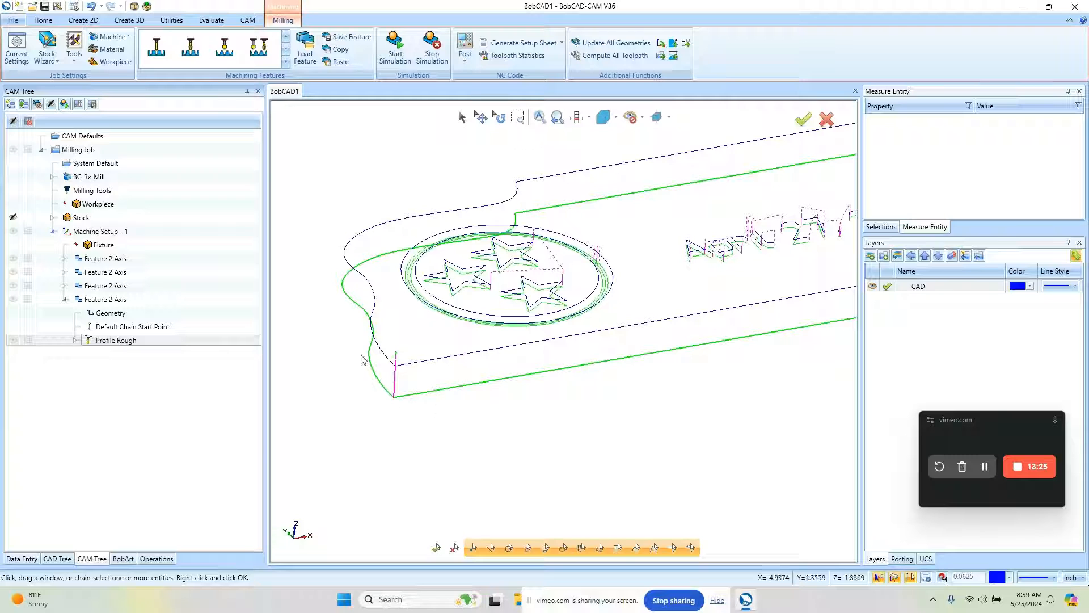
{"action": "double_click", "coordinate": [114, 340]}
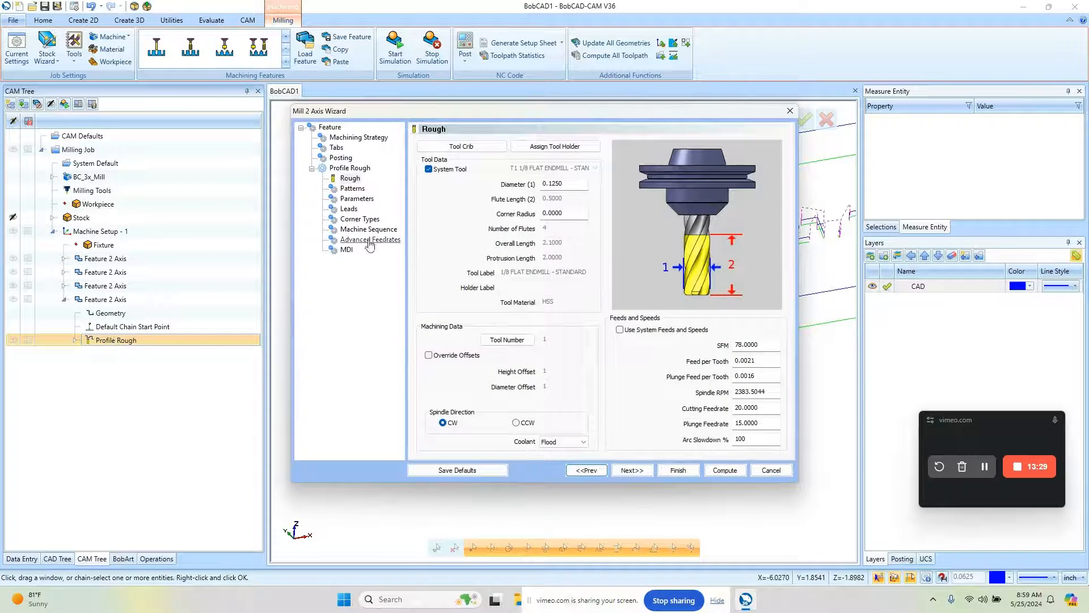
{"action": "left_click", "coordinate": [356, 199]}
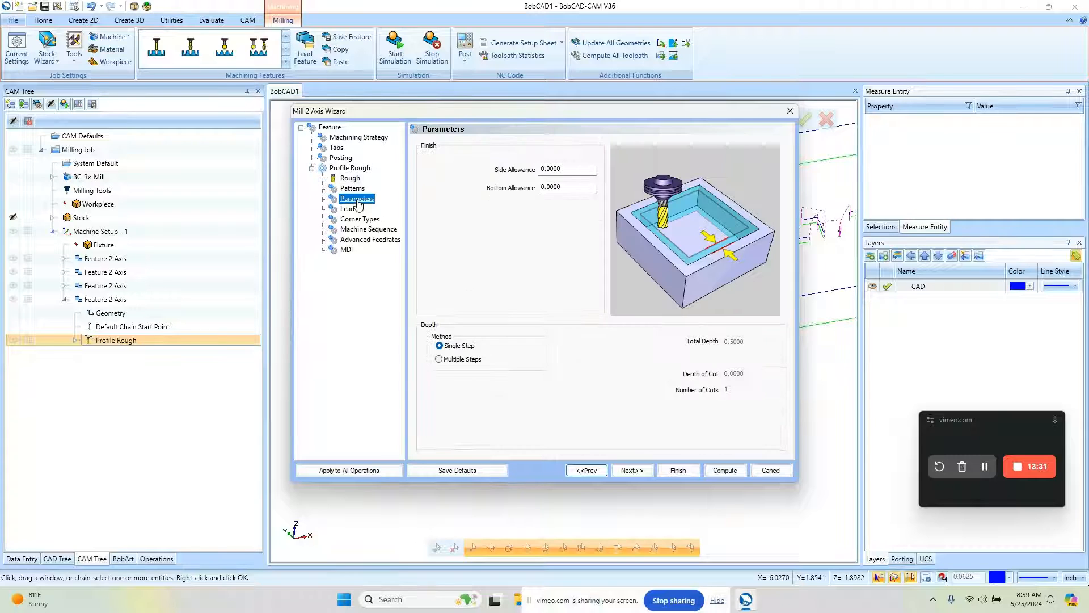
{"action": "left_click", "coordinate": [443, 361]}
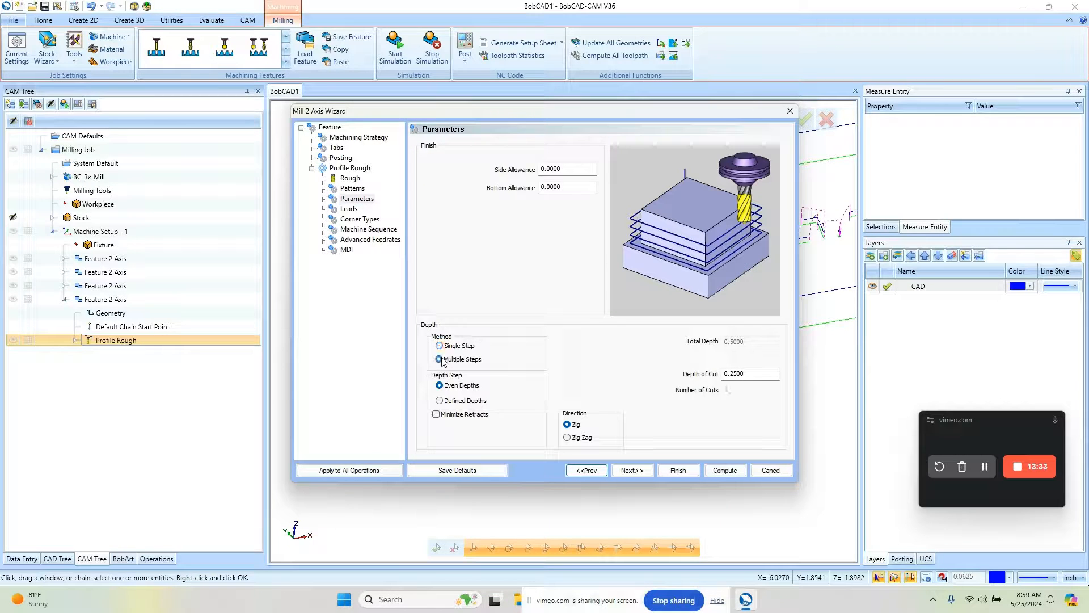
{"action": "left_click_drag", "start_coordinate": [763, 375], "coordinate": [637, 366]}
{"action": "type", "text": ".08"}
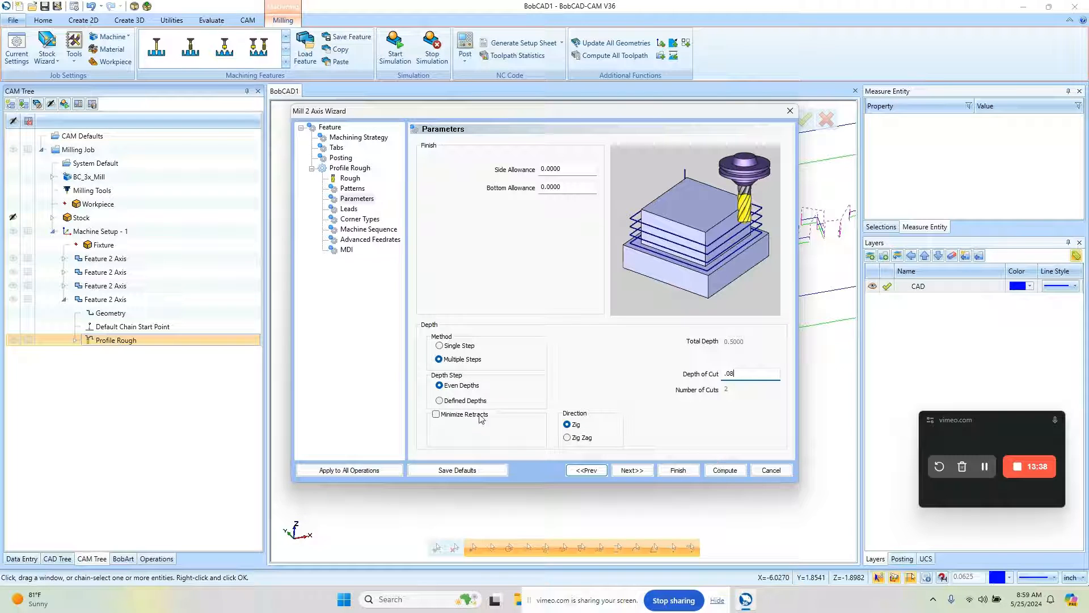
{"action": "key", "text": "Tab"}
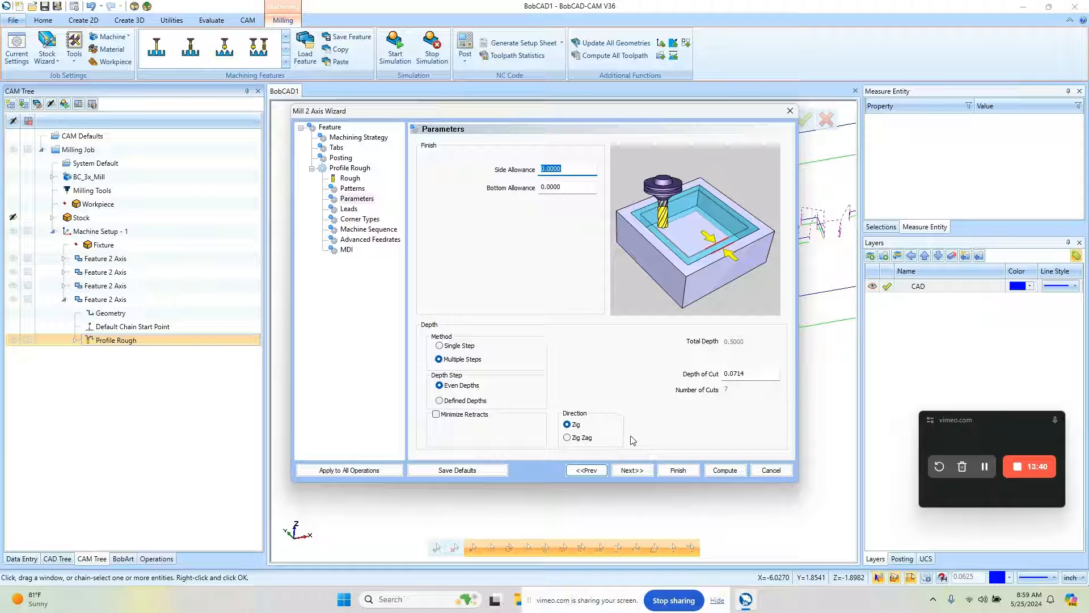
Enable Minimize Retracts for the outline's Profile Rough and recompute its toolpath, checking the stepped passes.
{"action": "left_click", "coordinate": [436, 415]}
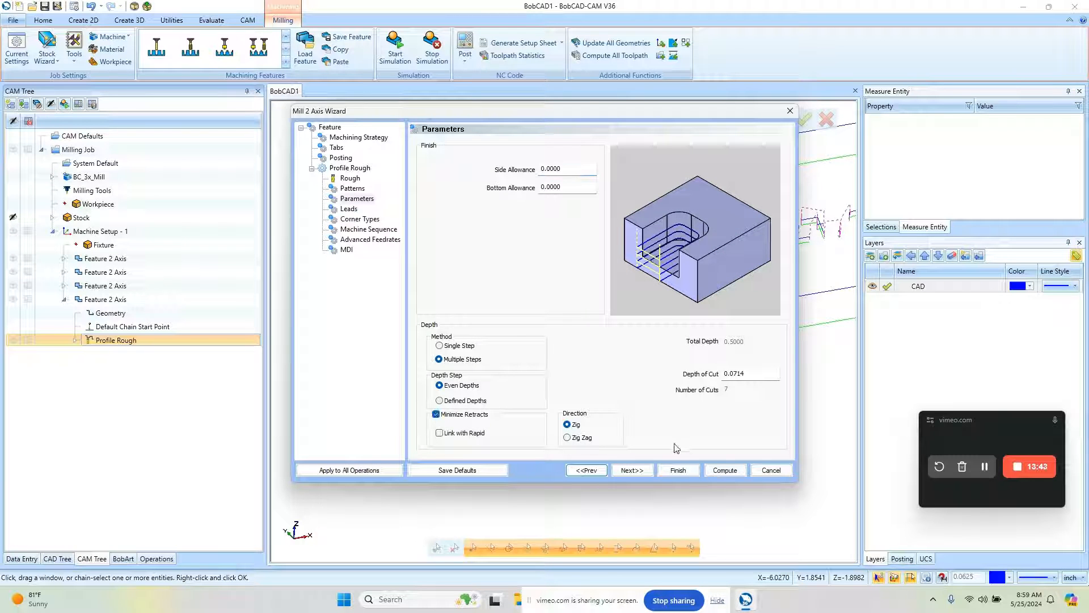
{"action": "left_click", "coordinate": [725, 470]}
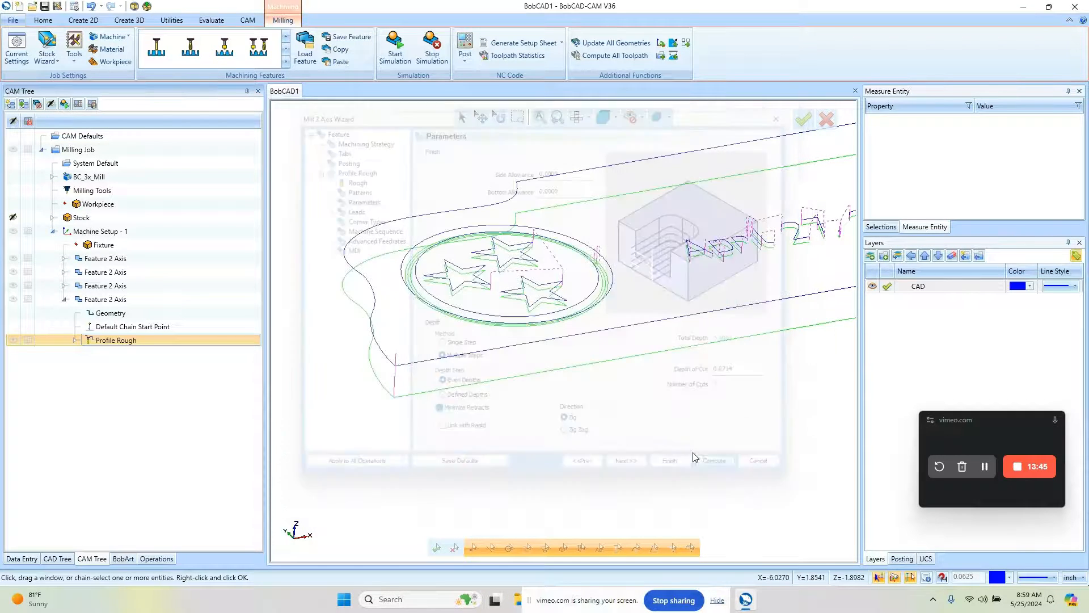
{"action": "middle_click_drag", "start_coordinate": [475, 327], "coordinate": [533, 380]}
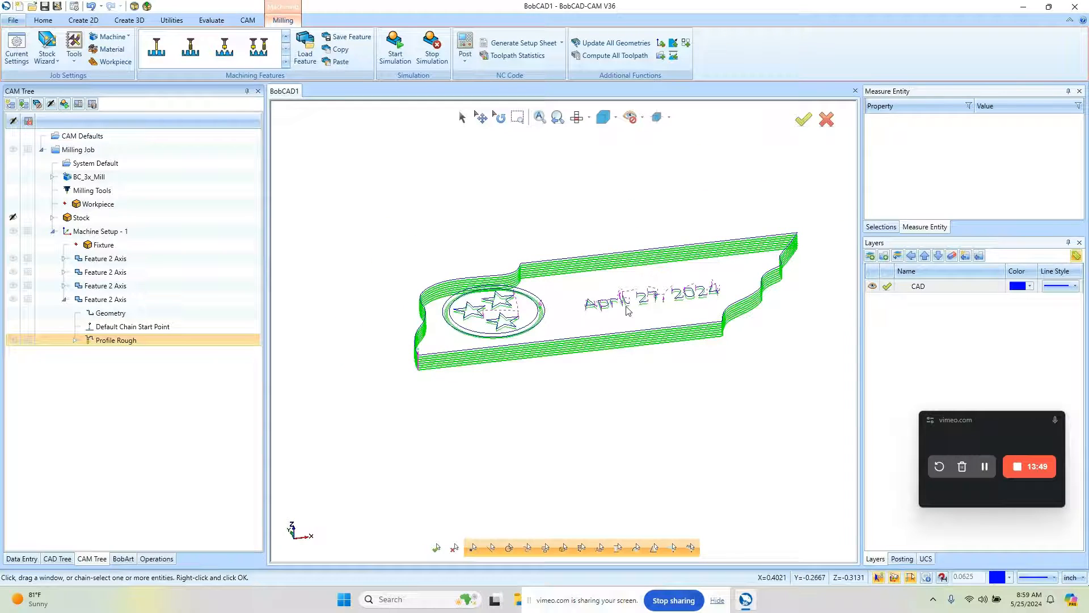
{"action": "scroll", "coordinate": [626, 309], "scroll_direction": "up", "scroll_amount": 2}
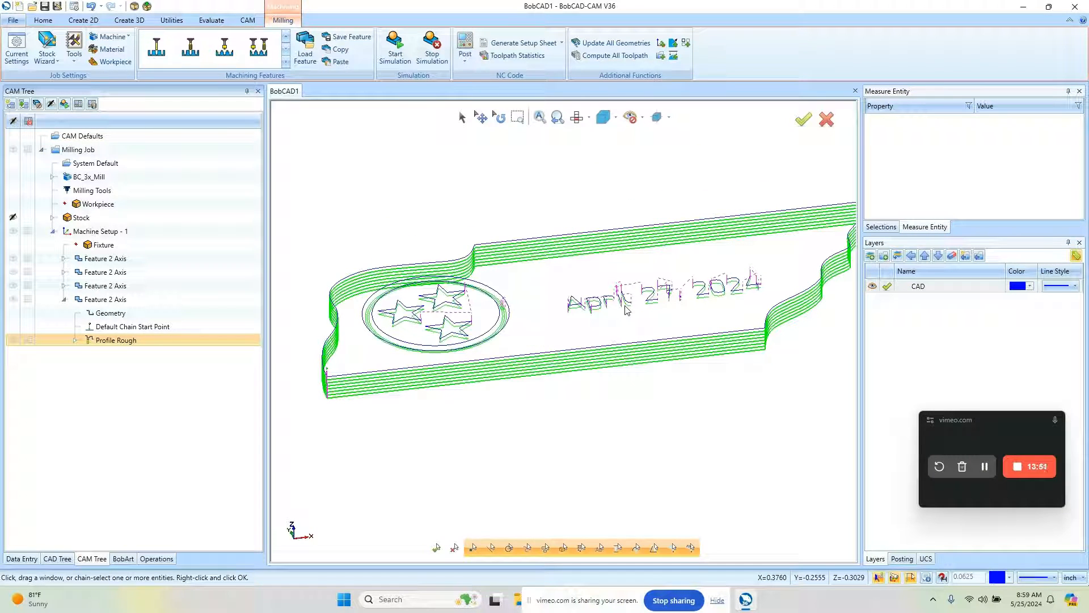
{"action": "middle_click_drag", "start_coordinate": [575, 322], "coordinate": [595, 342]}
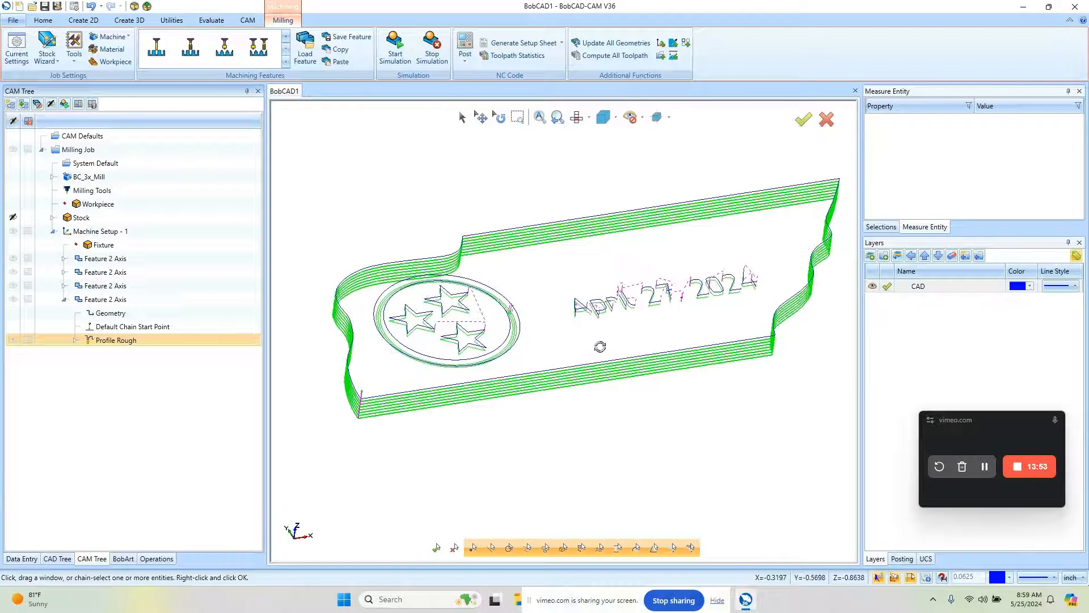
Set the stock's Z dimension to 0.5 in the stock definition.
{"action": "left_click", "coordinate": [395, 45]}
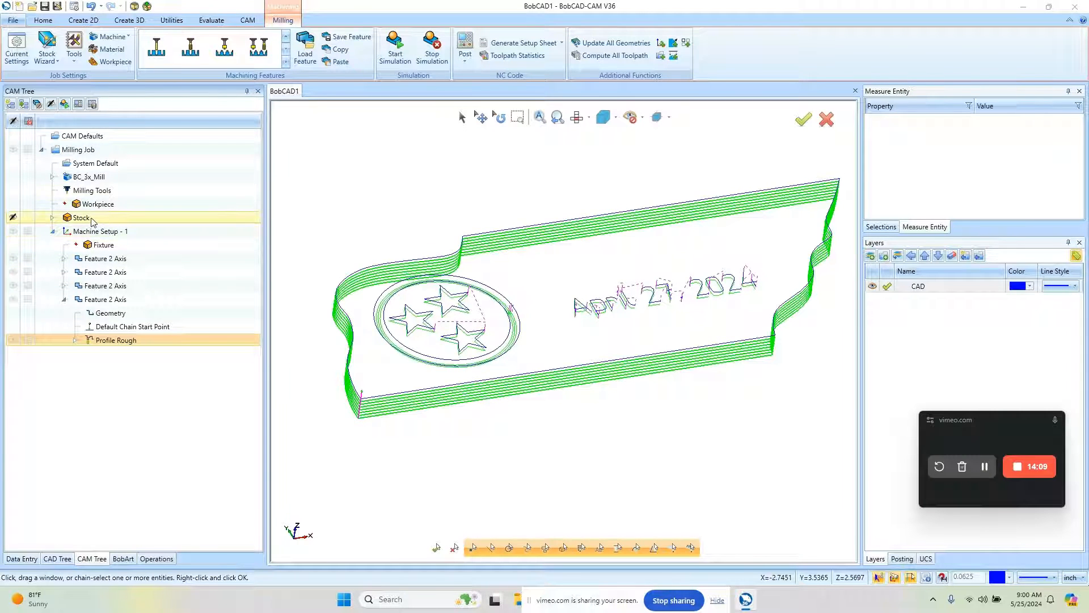
{"action": "double_click", "coordinate": [90, 218]}
{"action": "left_click", "coordinate": [234, 250]}
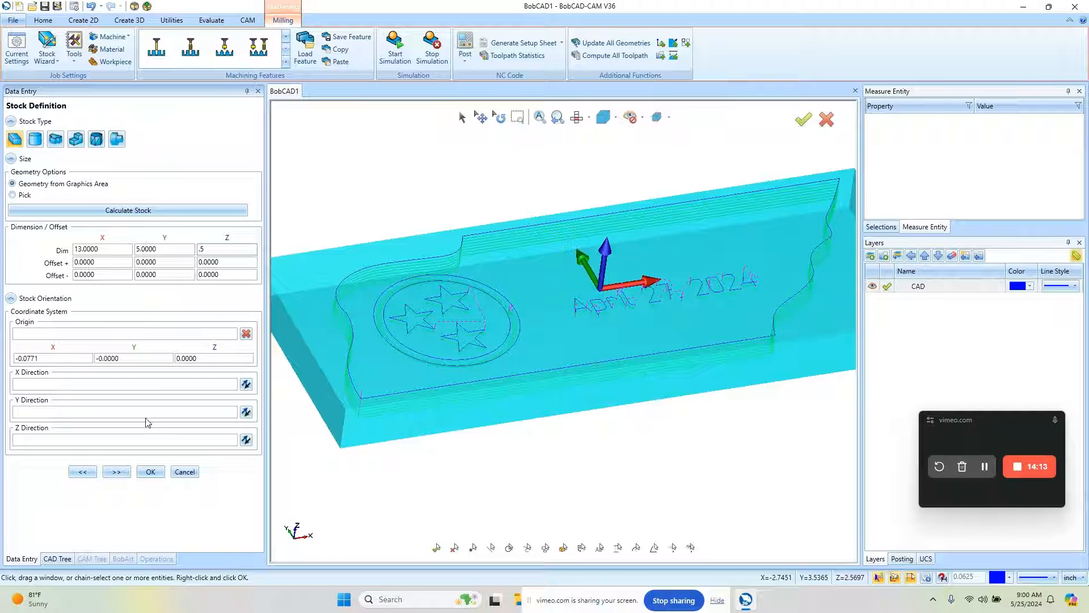
{"action": "left_click", "coordinate": [151, 471]}
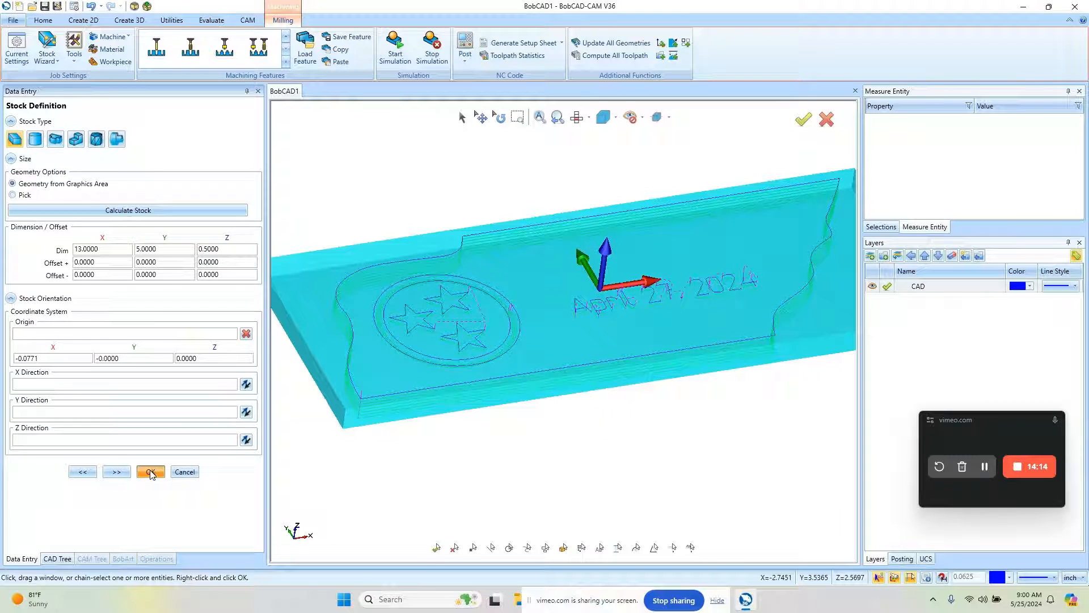
Run the machining simulation of all features and increase its run speed.
{"action": "left_click", "coordinate": [395, 48]}
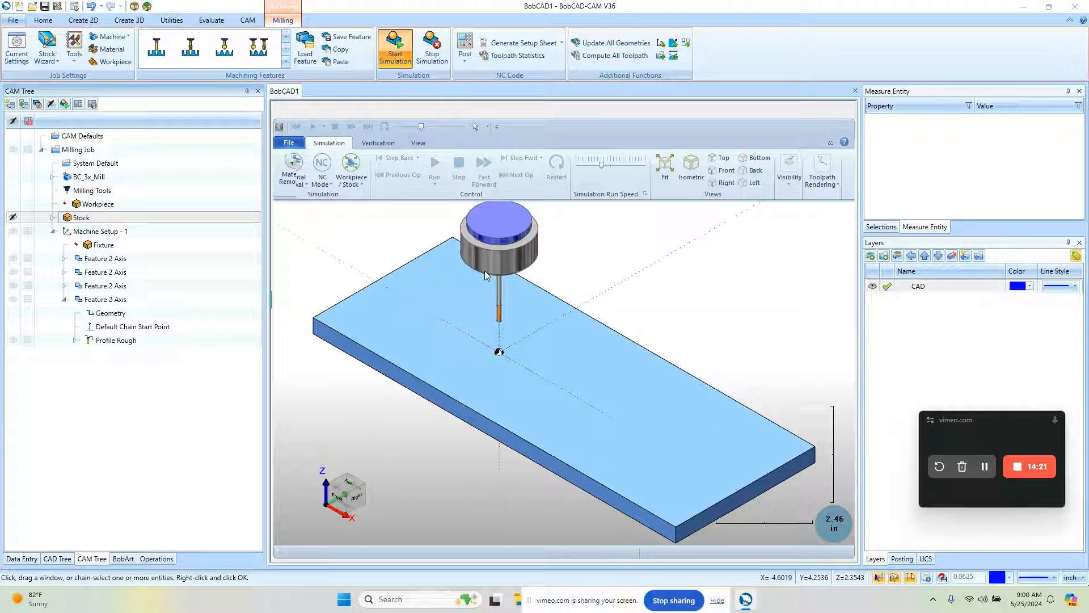
{"action": "left_click", "coordinate": [434, 164]}
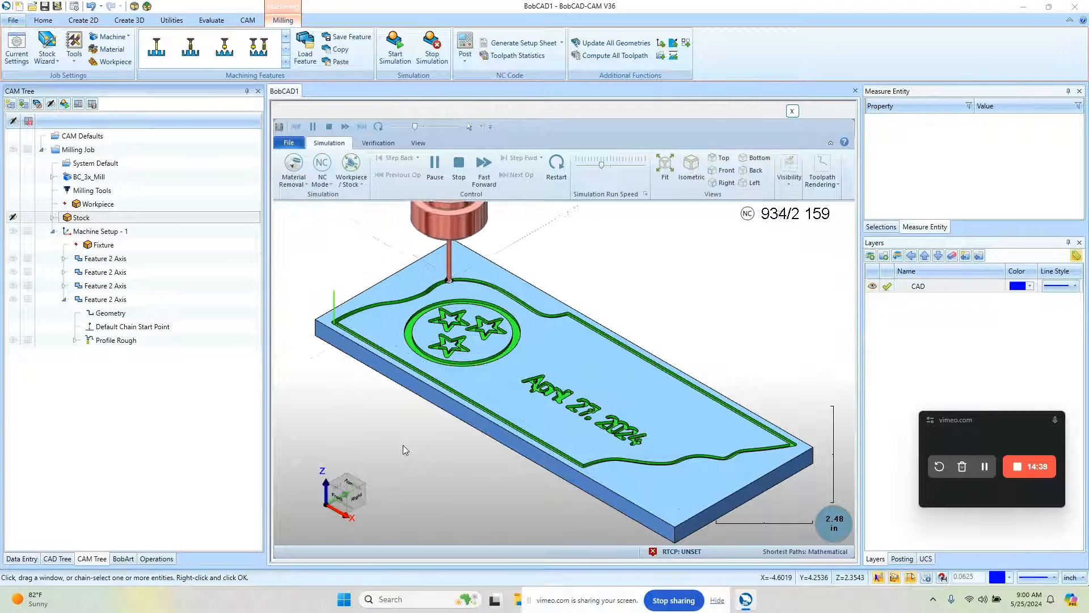
{"action": "left_click_drag", "start_coordinate": [606, 168], "coordinate": [618, 168]}
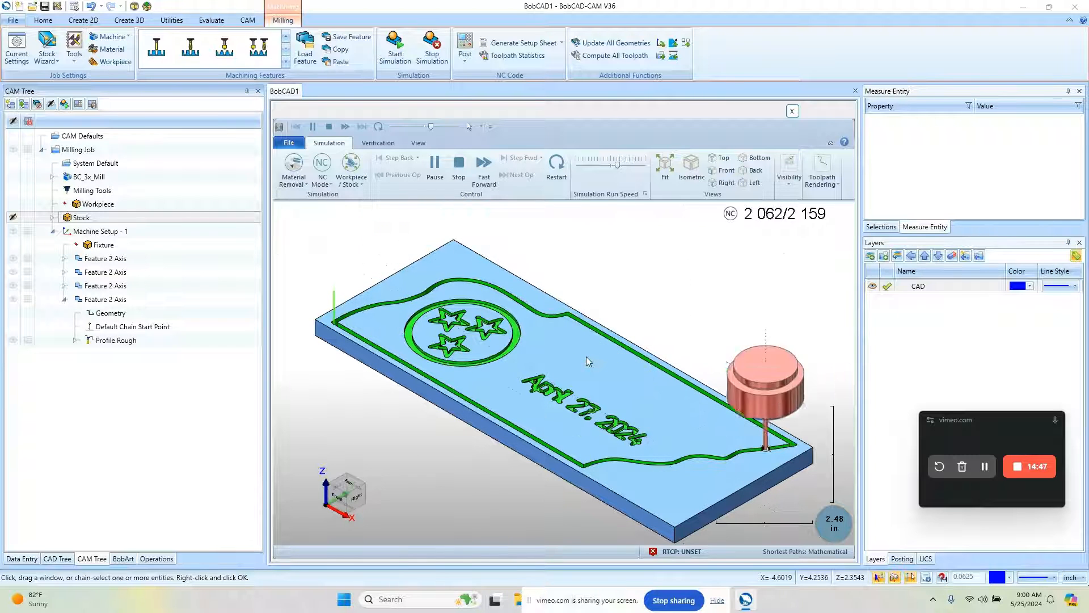
Examine the simulated cuts of the stars, circle ring, date text and Tennessee outline up close.
{"action": "middle_click_drag", "start_coordinate": [487, 440], "coordinate": [502, 461]}
{"action": "scroll", "coordinate": [437, 403], "scroll_direction": "up", "scroll_amount": 8}
{"action": "mouse_move", "coordinate": [447, 397]}
{"action": "middle_mouse_down"}
{"action": "mouse_move", "coordinate": [445, 385]}
{"action": "mouse_move", "coordinate": [454, 408]}
{"action": "middle_mouse_up"}
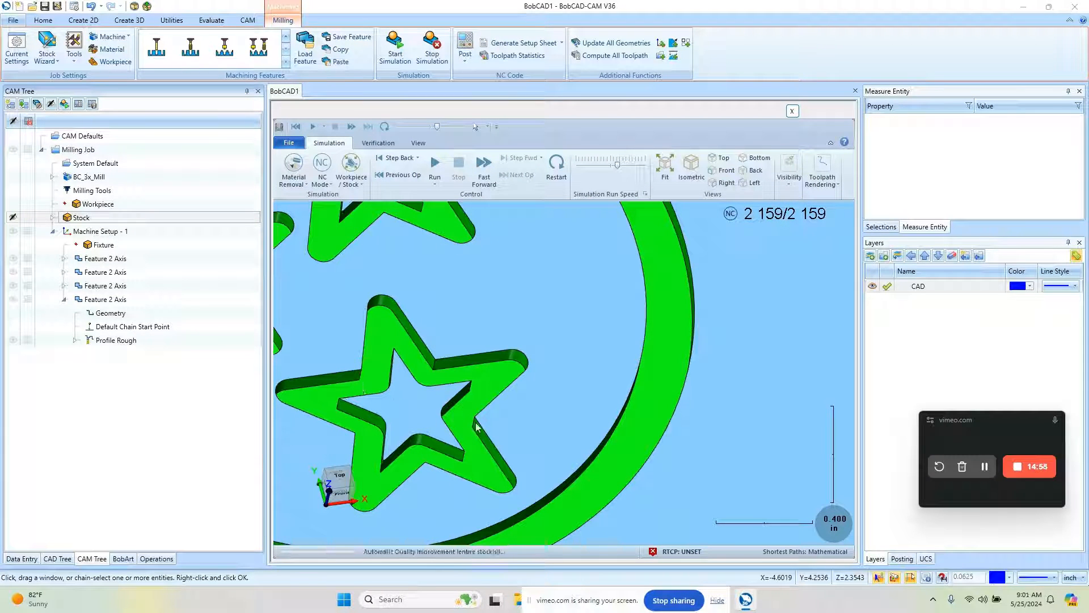
{"action": "scroll", "coordinate": [404, 392], "scroll_direction": "down", "scroll_amount": 1}
{"action": "scroll", "coordinate": [403, 392], "scroll_direction": "down", "scroll_amount": 6}
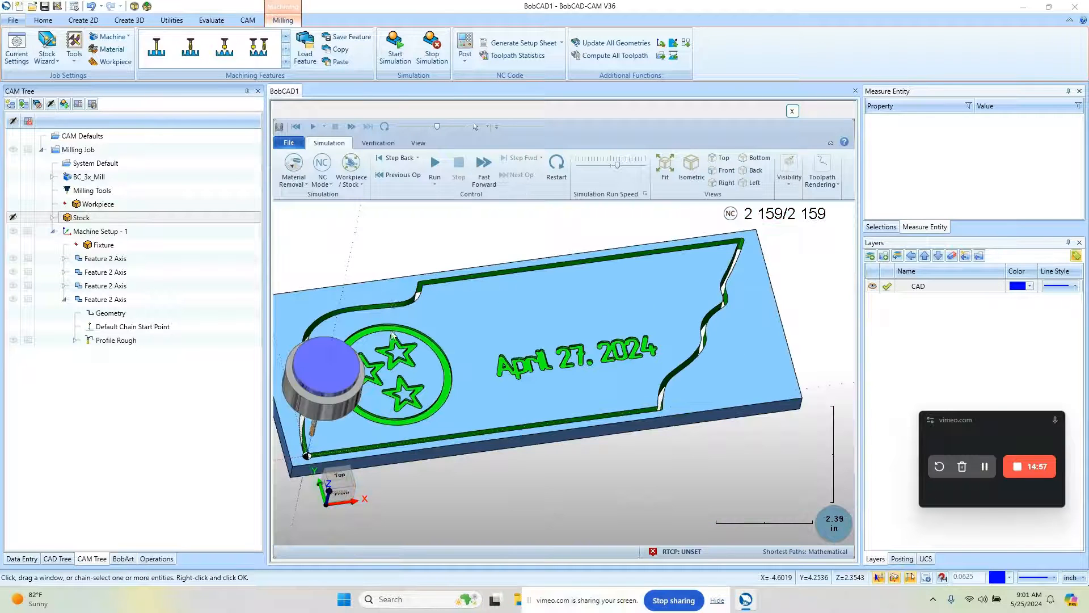
{"action": "scroll", "coordinate": [406, 346], "scroll_direction": "up", "scroll_amount": 1}
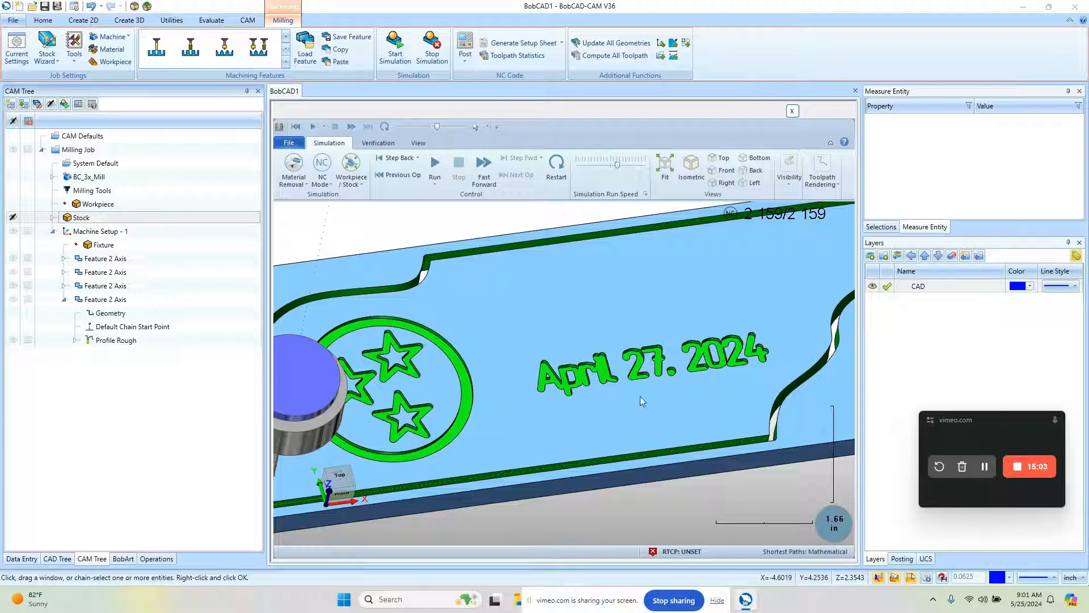
{"action": "scroll", "coordinate": [602, 365], "scroll_direction": "down", "scroll_amount": 3}
{"action": "scroll", "coordinate": [624, 368], "scroll_direction": "up", "scroll_amount": 5}
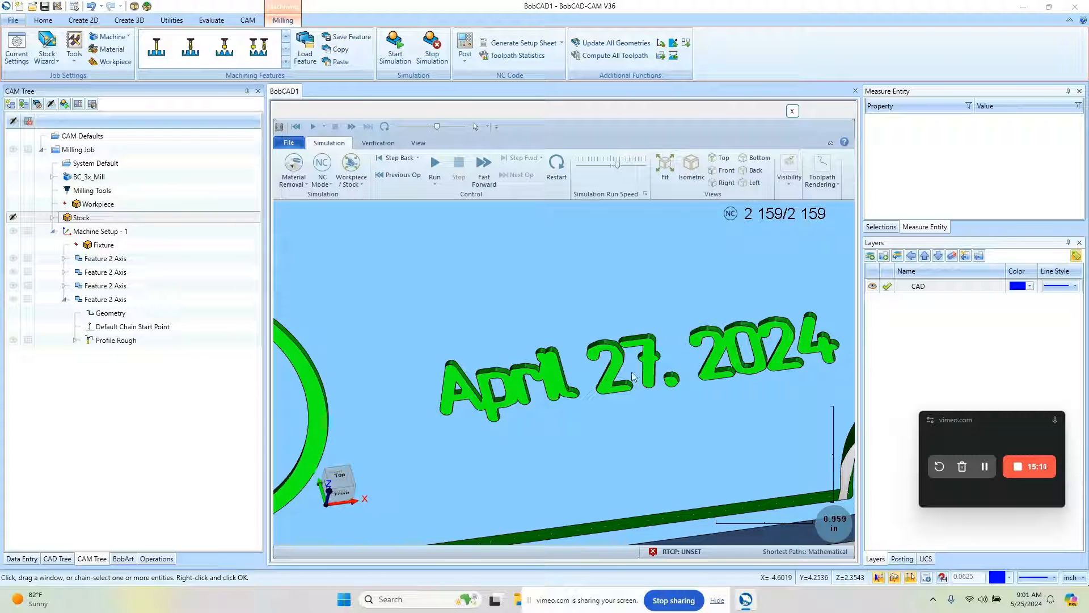
{"action": "scroll", "coordinate": [503, 381], "scroll_direction": "down", "scroll_amount": 3}
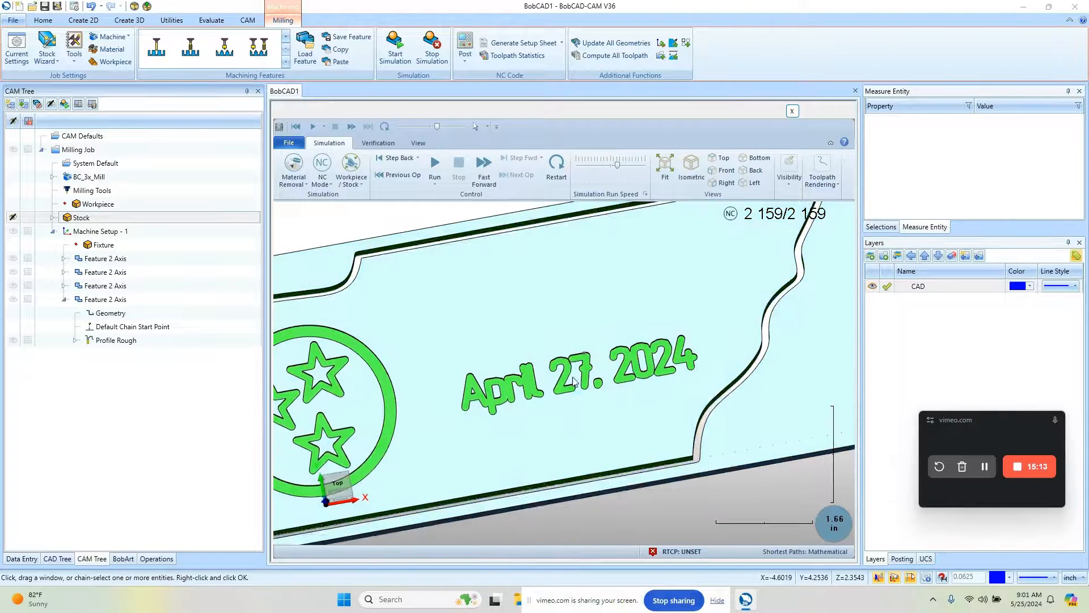
{"action": "scroll", "coordinate": [586, 371], "scroll_direction": "down", "scroll_amount": 1}
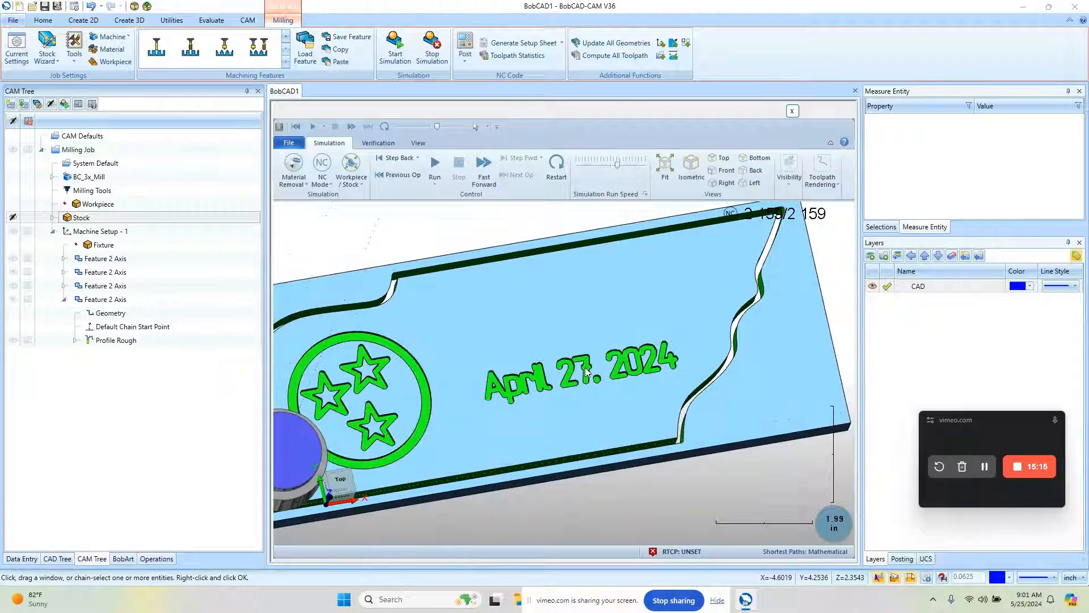
Close the simulation, show the part from the top and hide the stock.
{"action": "left_click", "coordinate": [793, 110]}
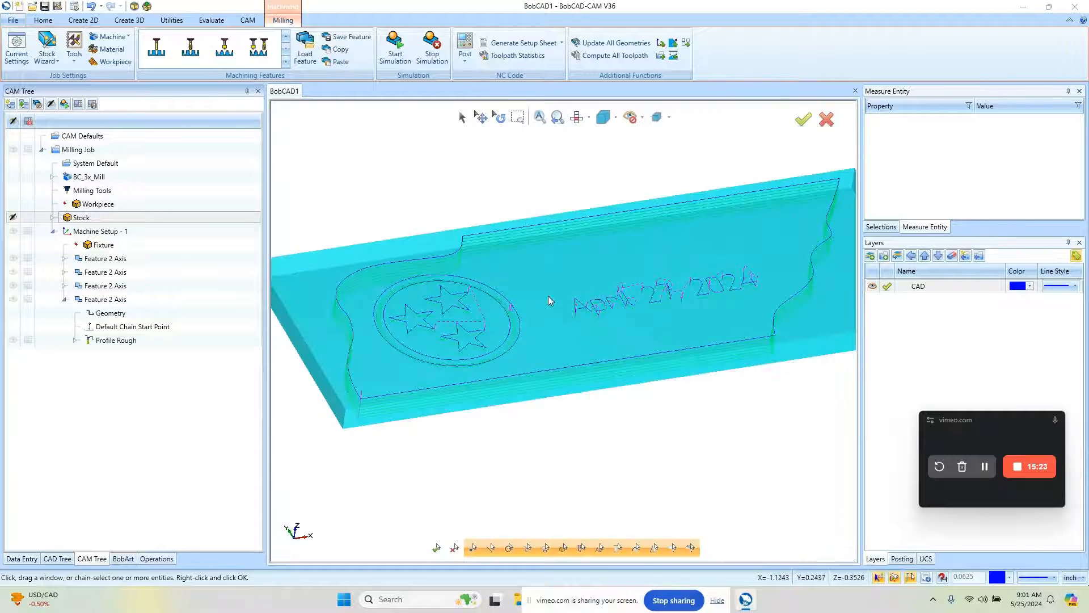
{"action": "left_click", "coordinate": [577, 118]}
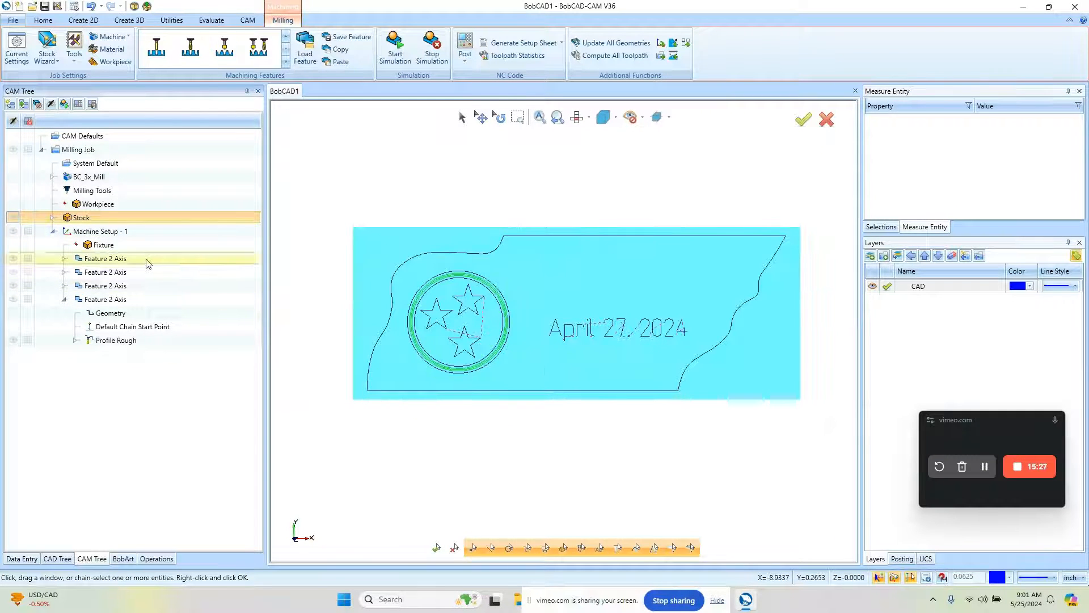
{"action": "left_click", "coordinate": [22, 217]}
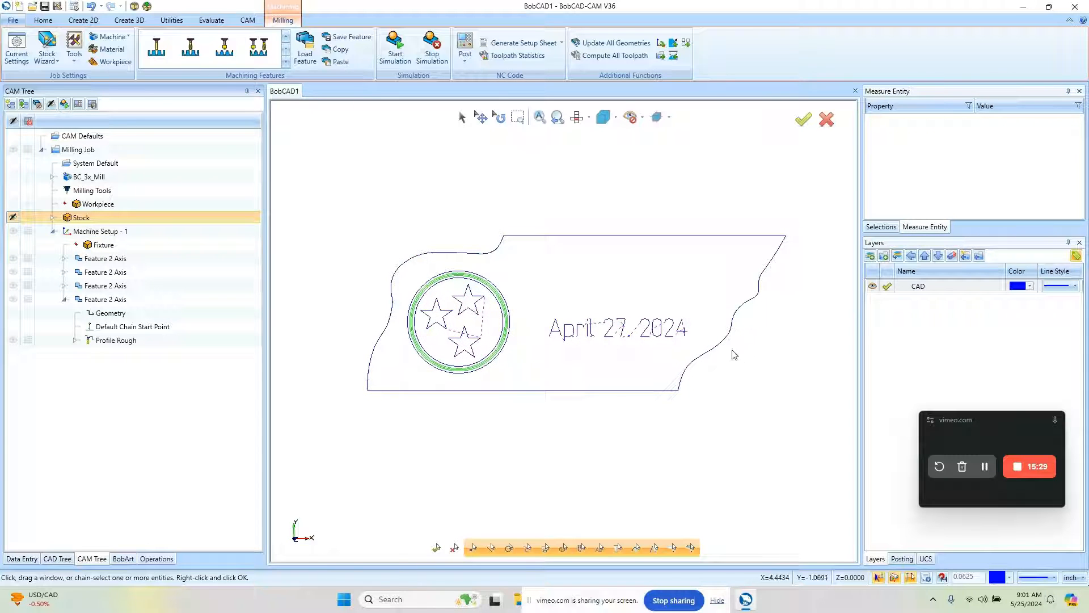
Open the "April 27, 2024" text for modification and set its height to 0.6.
{"action": "scroll", "coordinate": [635, 345], "scroll_direction": "up", "scroll_amount": 2}
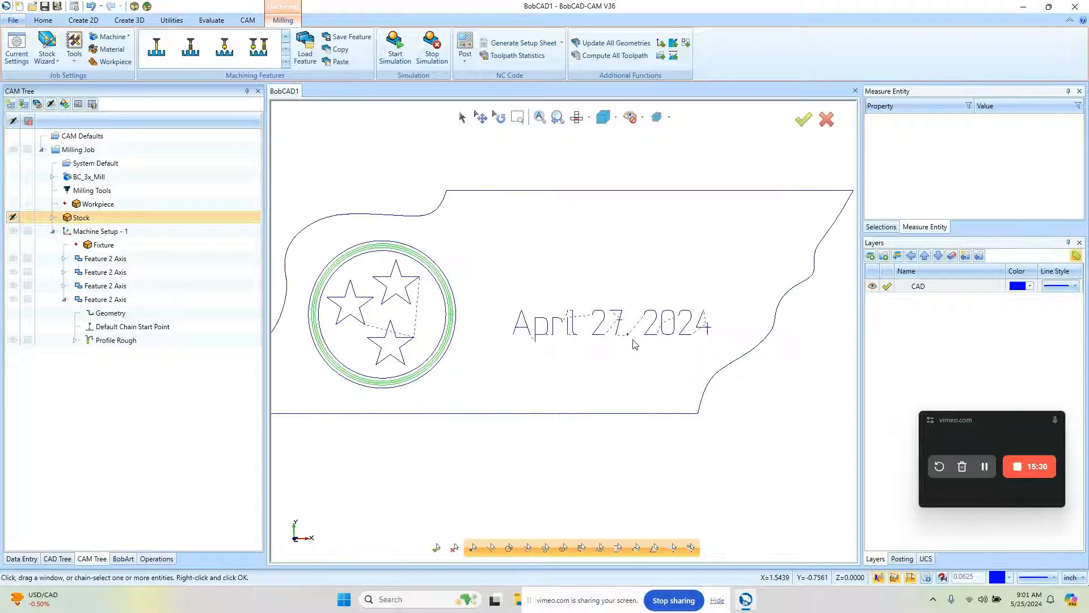
{"action": "left_click", "coordinate": [462, 117]}
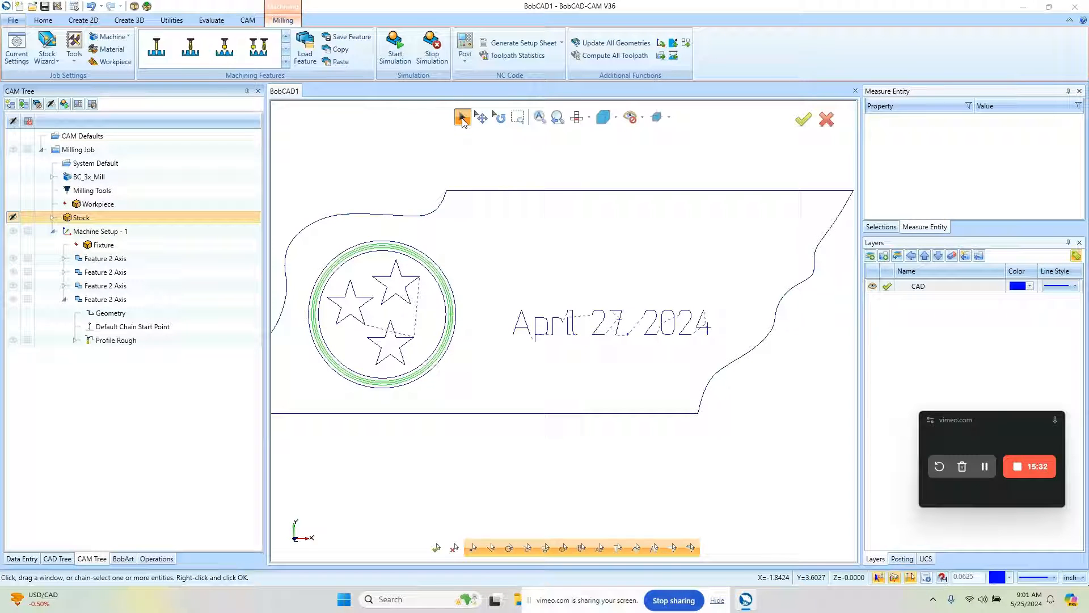
{"action": "double_click", "coordinate": [575, 319]}
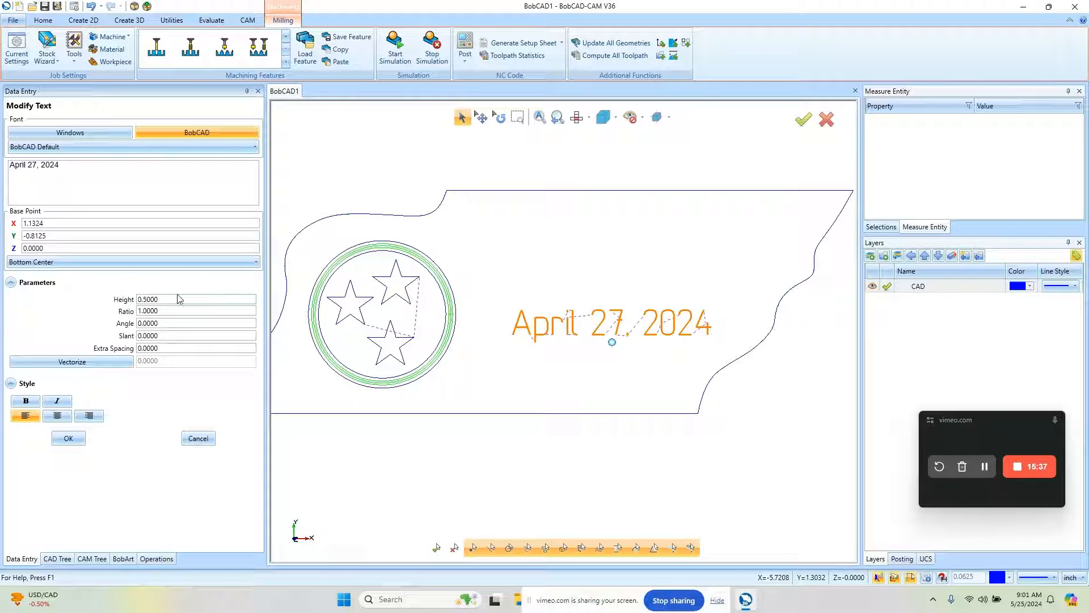
{"action": "left_click_drag", "start_coordinate": [175, 298], "coordinate": [84, 299]}
{"action": "key", "text": "Tab"}
{"action": "left_click_drag", "start_coordinate": [174, 301], "coordinate": [104, 302]}
{"action": "key", "text": "Tab"}
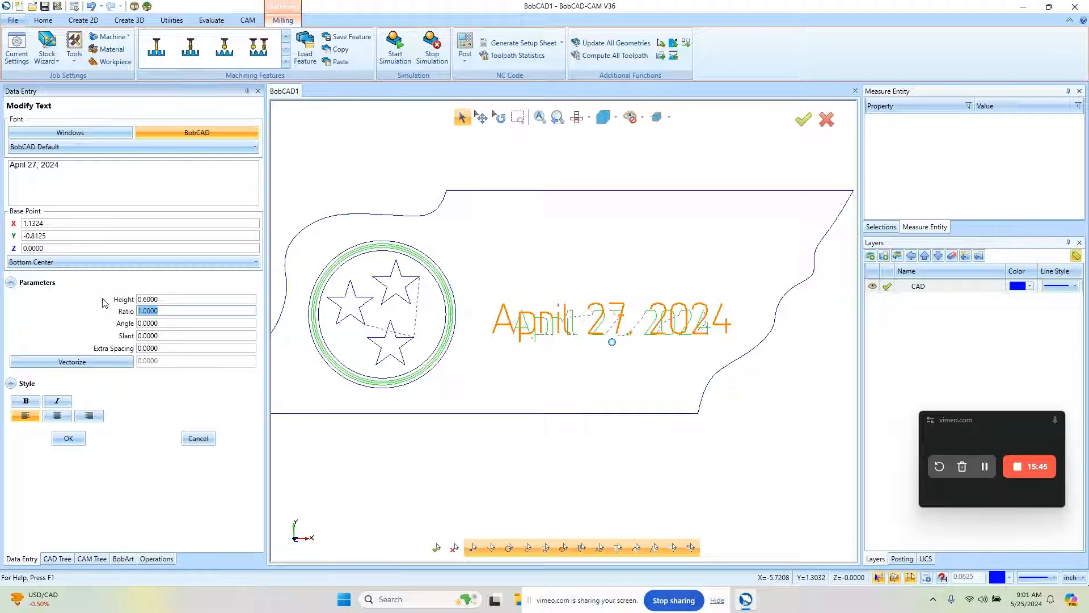
Try an extra spacing of 0.1 between the date text's characters.
{"action": "left_click_drag", "start_coordinate": [172, 350], "coordinate": [106, 356]}
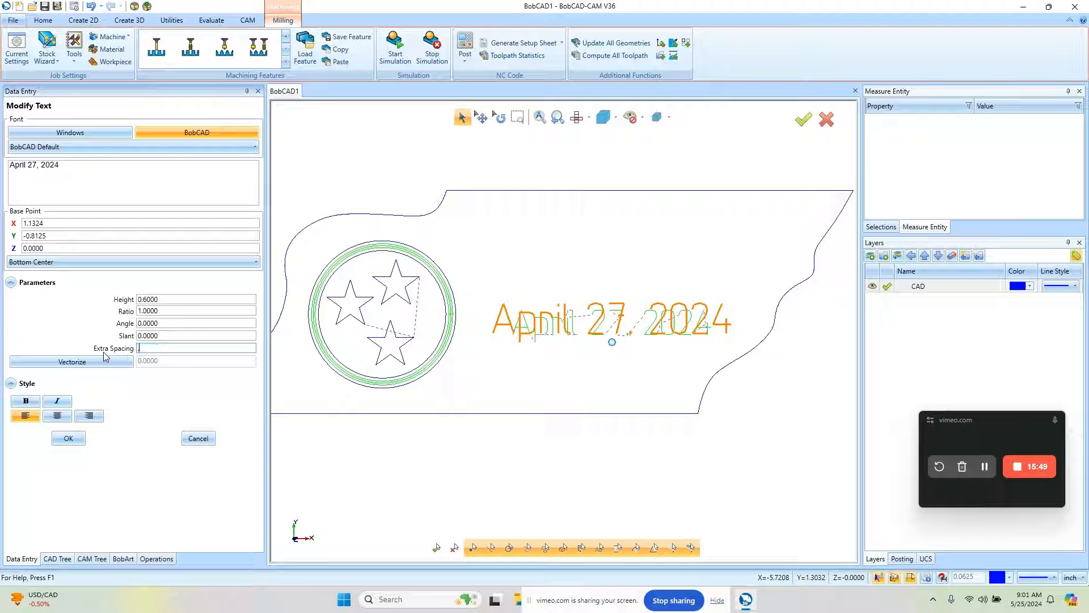
{"action": "type", "text": ".1"}
{"action": "key", "text": "Tab"}
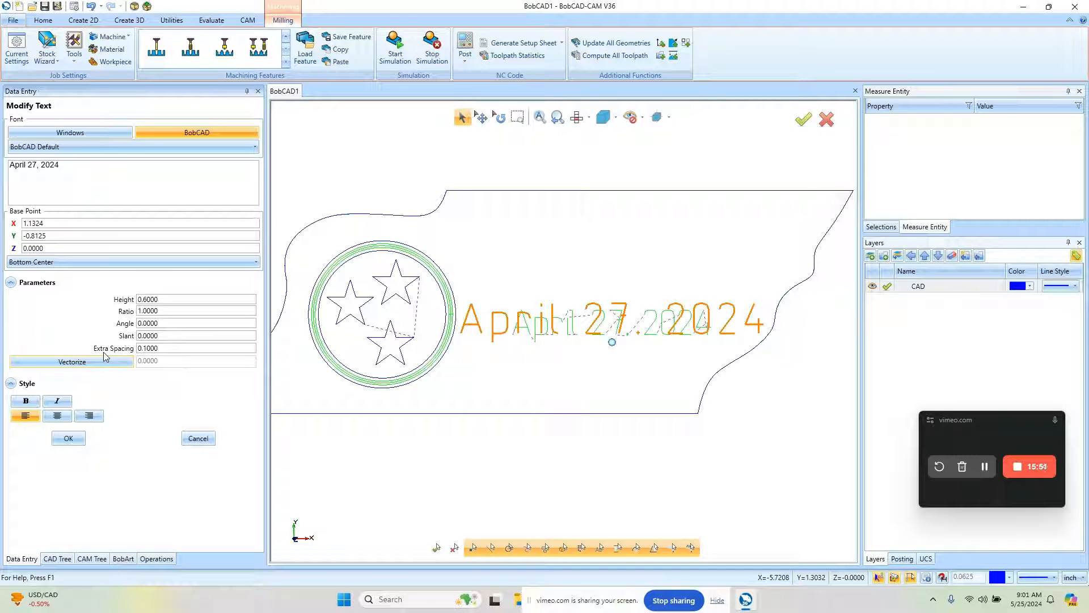
Set the date text's extra spacing to 0.03.
{"action": "left_click_drag", "start_coordinate": [173, 348], "coordinate": [94, 353]}
{"action": "type", "text": ".0"}
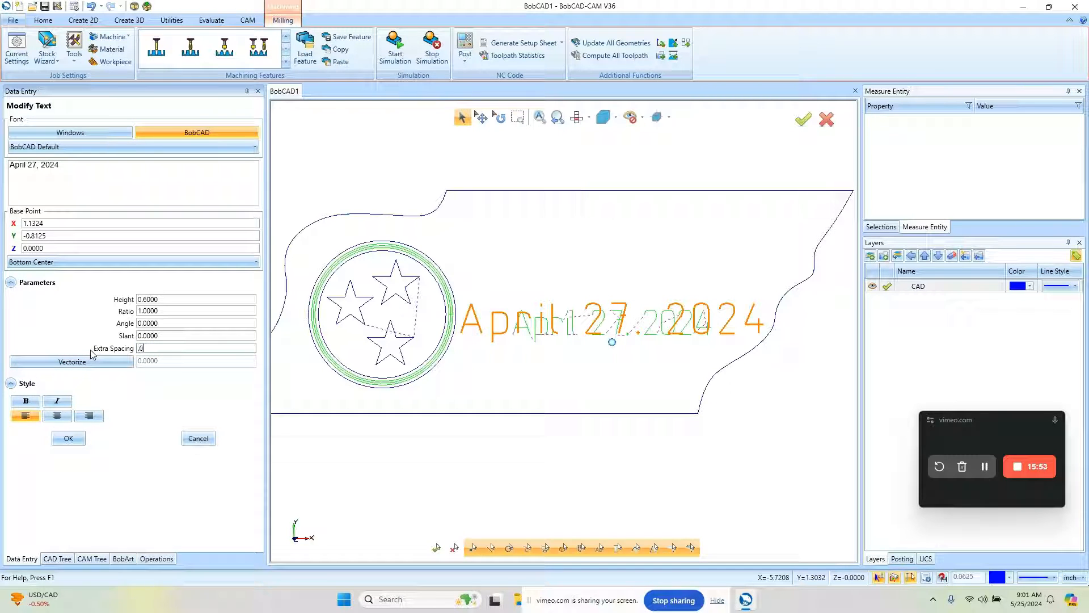
{"action": "type", "text": "3"}
{"action": "key", "text": "Tab"}
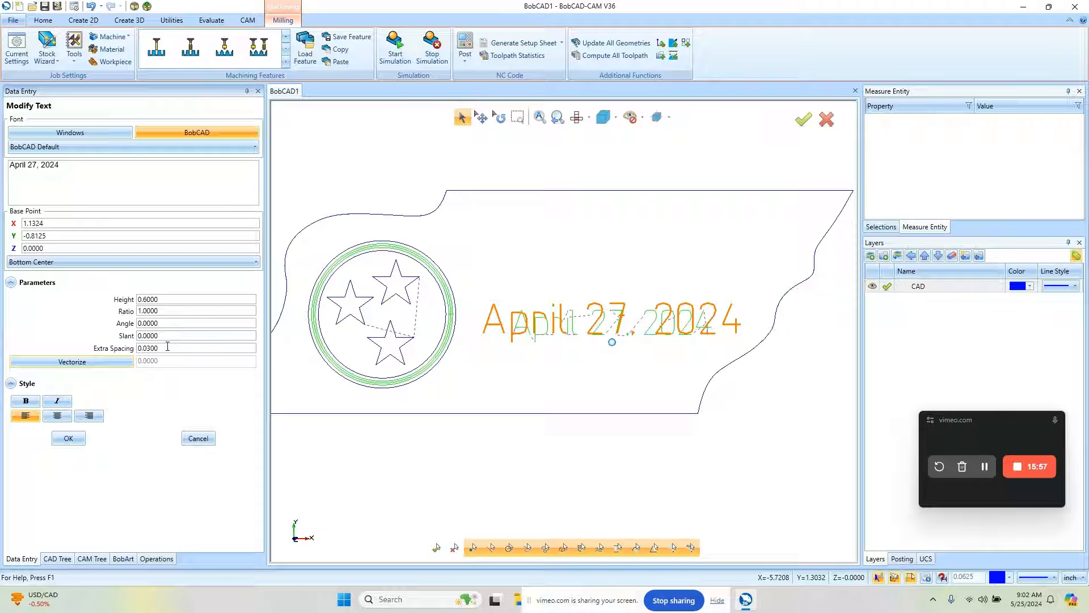
Set the date text's extra spacing to 0.033 and apply the text changes.
{"action": "type", "text": ".0"}
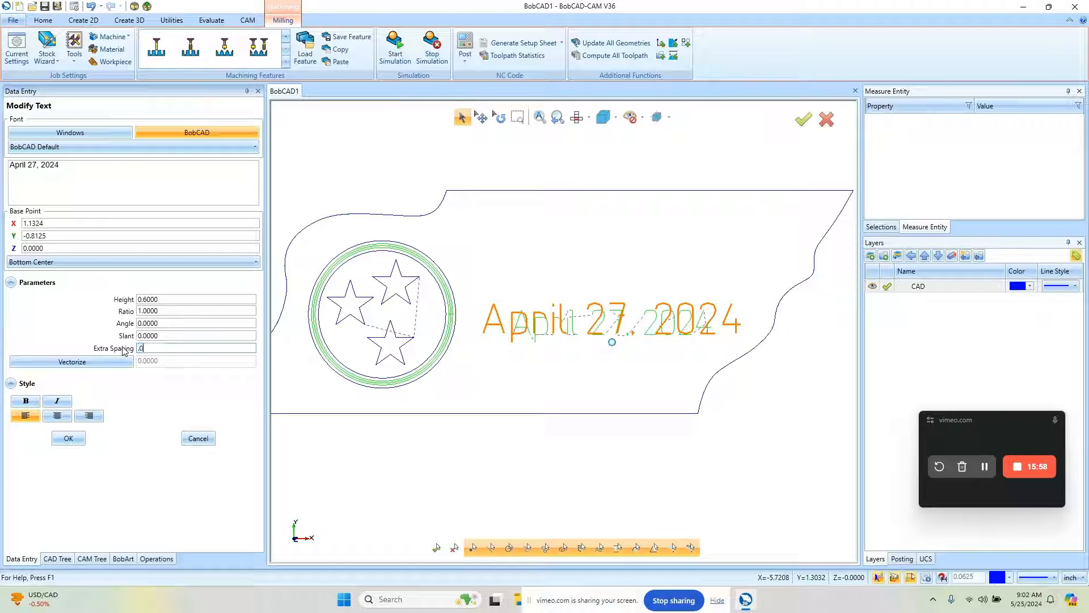
{"action": "key", "text": "Tab"}
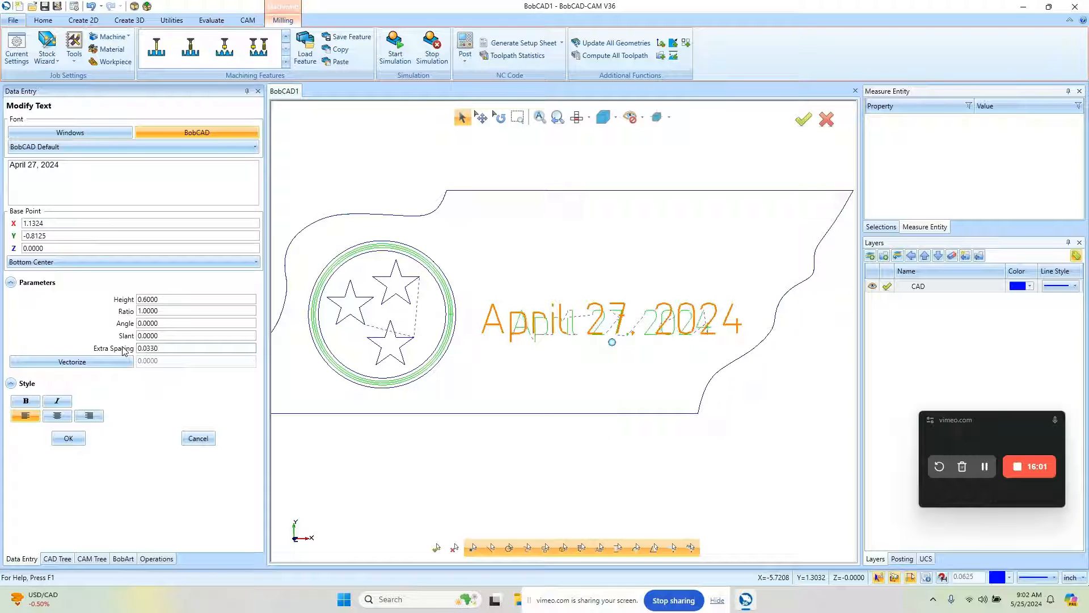
{"action": "left_click", "coordinate": [68, 438]}
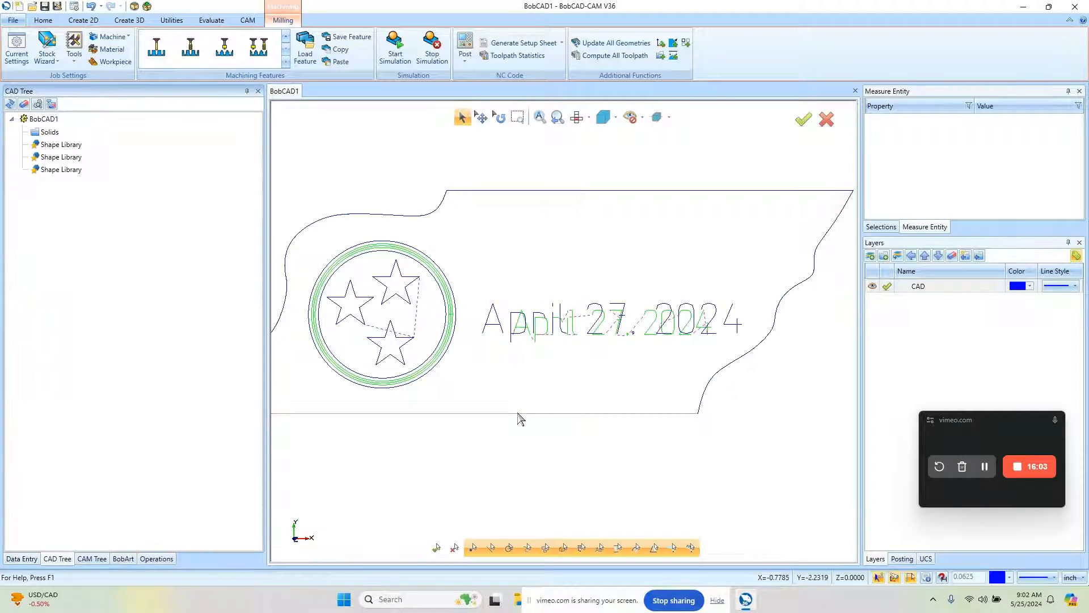
Update the date feature's geometry and recompute its Engraving toolpath to match the resized text.
{"action": "left_click", "coordinate": [90, 559]}
{"action": "left_click", "coordinate": [65, 299]}
{"action": "left_click", "coordinate": [64, 286]}
{"action": "left_click", "coordinate": [113, 326]}
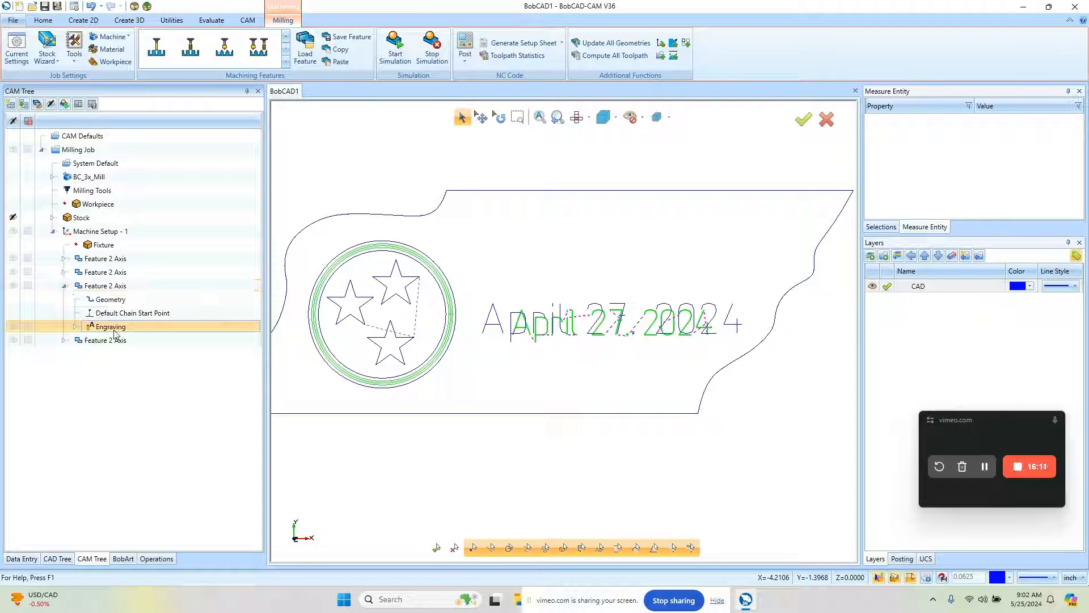
{"action": "left_click", "coordinate": [108, 287]}
{"action": "right_click", "coordinate": [110, 291]}
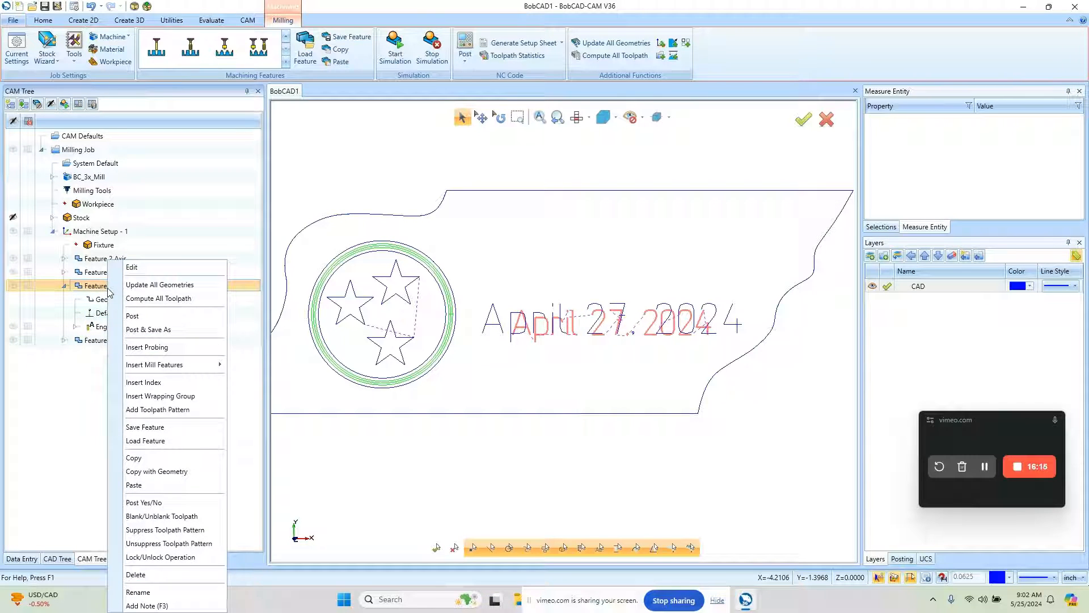
{"action": "left_click", "coordinate": [179, 285]}
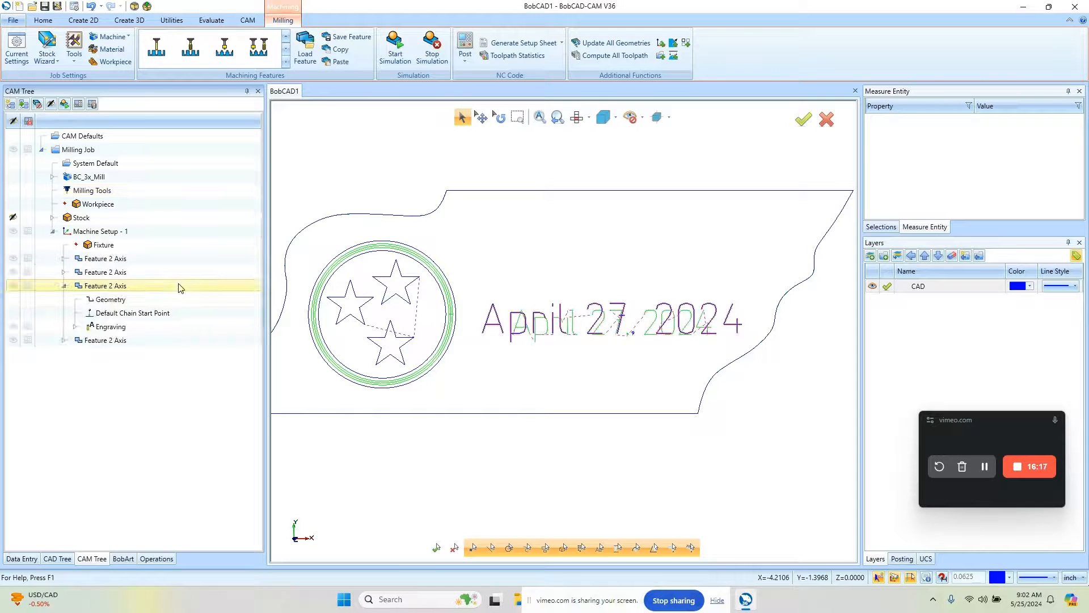
{"action": "right_click", "coordinate": [113, 329]}
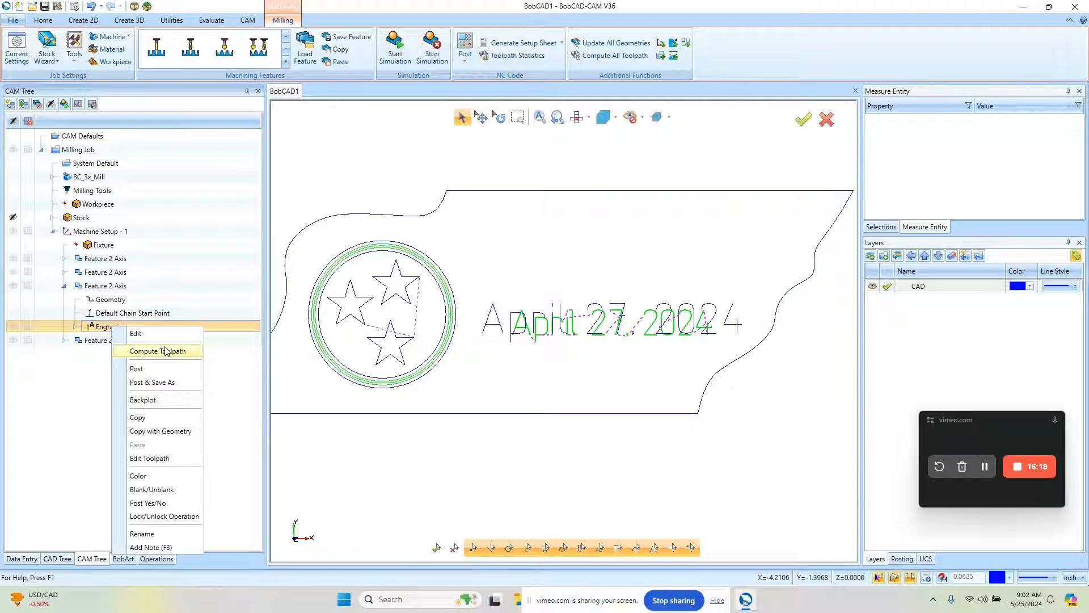
{"action": "left_click", "coordinate": [166, 351]}
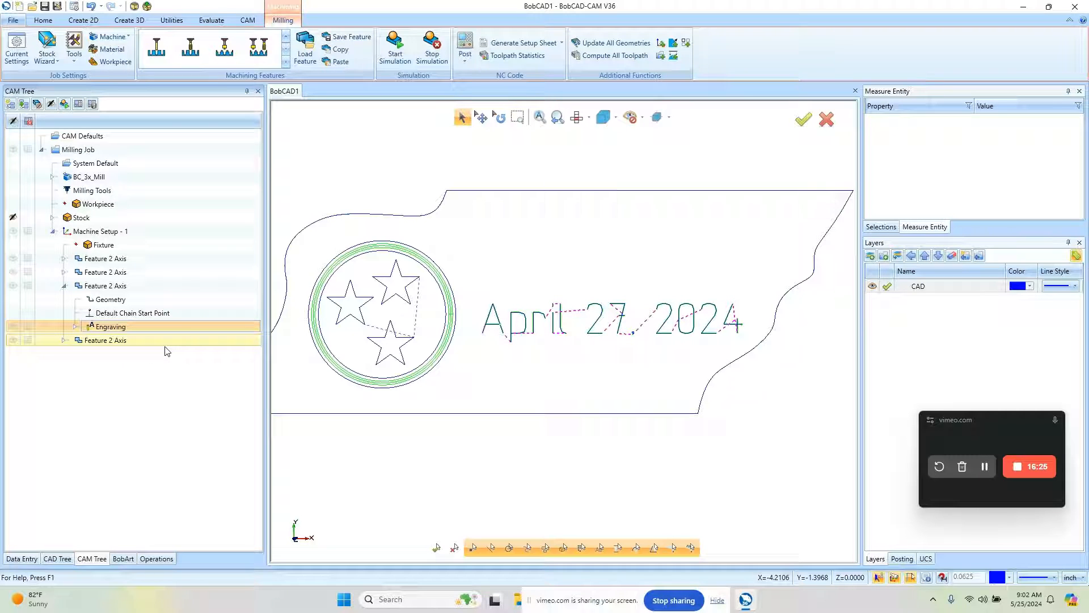
Exclude the stars' Profile Rough feature from posting and hide its toolpath.
{"action": "left_click", "coordinate": [64, 286]}
{"action": "left_click", "coordinate": [63, 272]}
{"action": "left_click", "coordinate": [113, 312]}
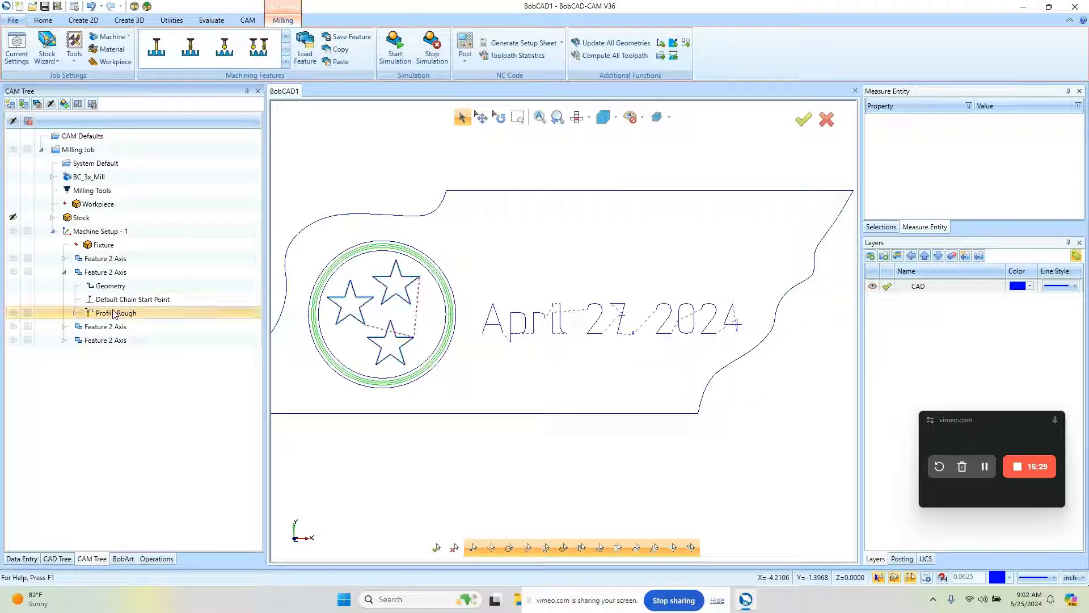
{"action": "scroll", "coordinate": [497, 408], "scroll_direction": "down", "scroll_amount": 1}
{"action": "scroll", "coordinate": [443, 349], "scroll_direction": "up", "scroll_amount": 1}
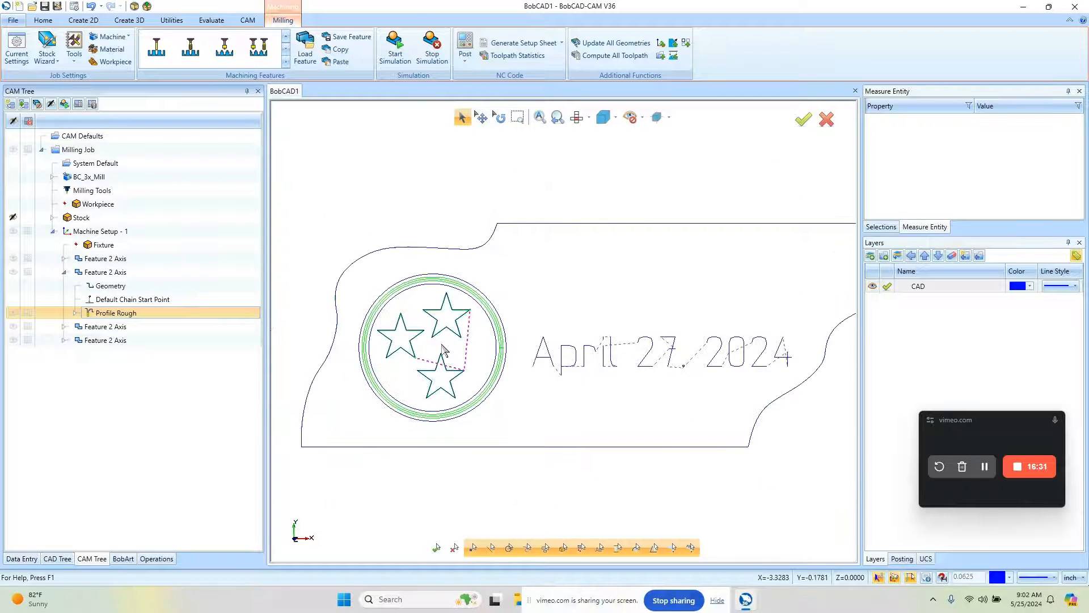
{"action": "scroll", "coordinate": [443, 350], "scroll_direction": "up", "scroll_amount": 1}
{"action": "double_click", "coordinate": [95, 273]}
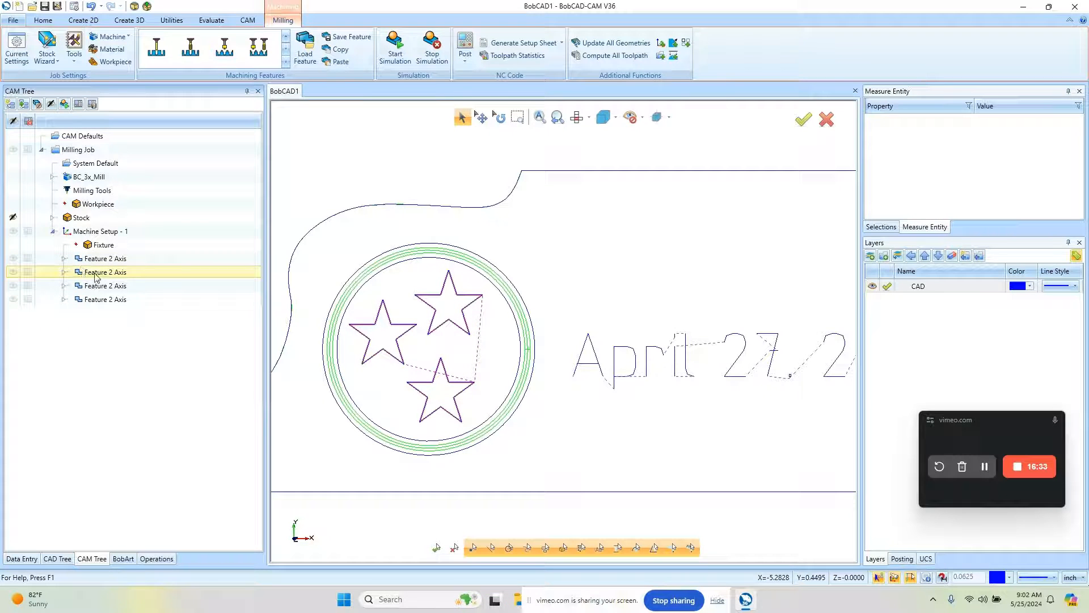
{"action": "left_click", "coordinate": [27, 273]}
{"action": "left_click", "coordinate": [12, 272]}
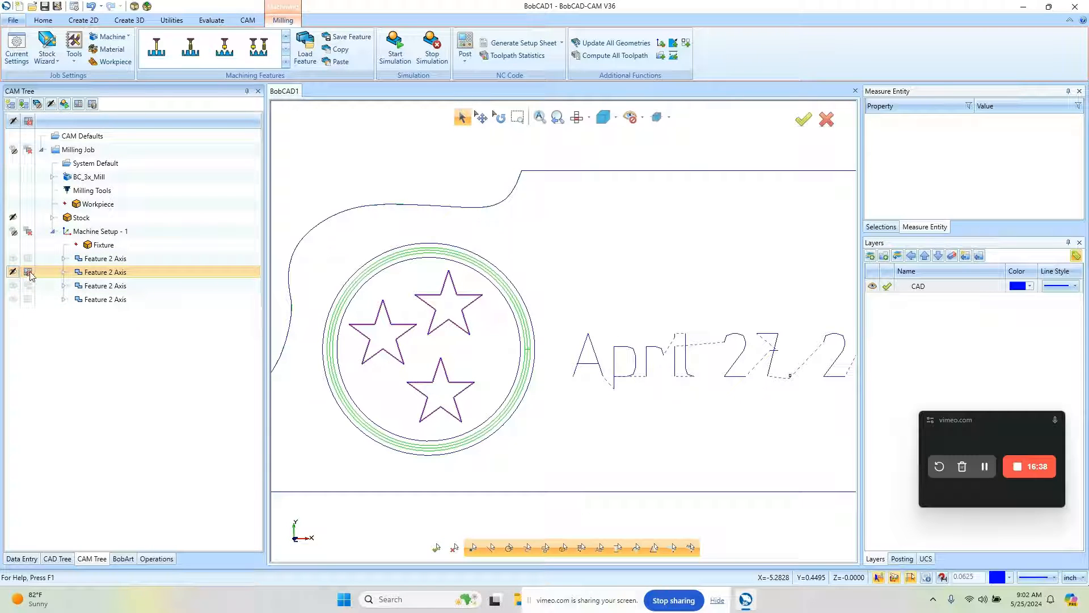
Add the three stars to the ring pocket feature's geometry and recompute the Pocket toolpath.
{"action": "left_click", "coordinate": [64, 259]}
{"action": "left_click", "coordinate": [105, 300]}
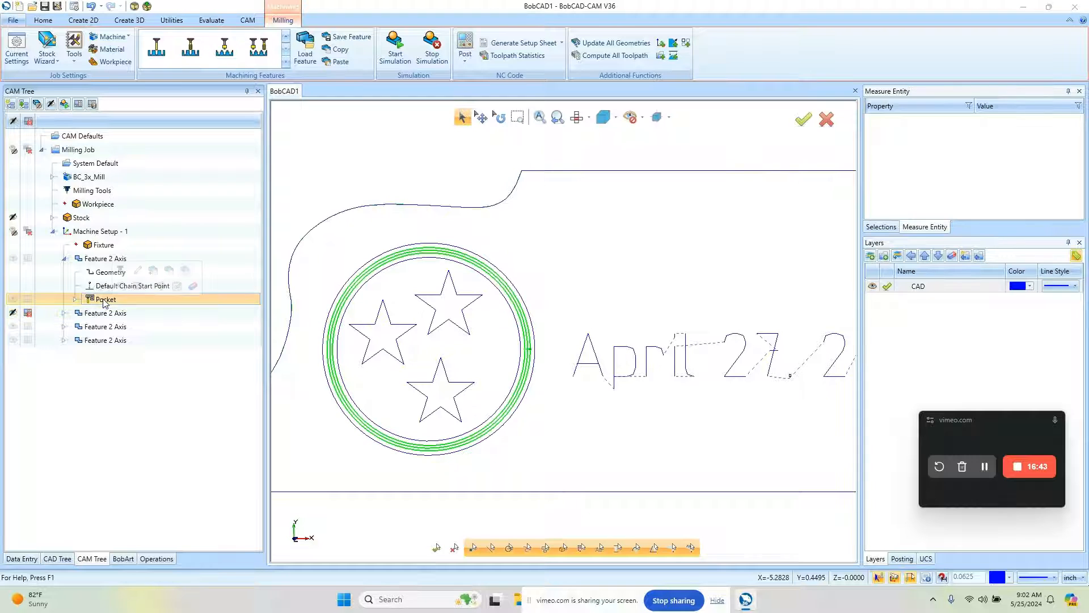
{"action": "left_click", "coordinate": [100, 274]}
{"action": "right_click", "coordinate": [101, 274]}
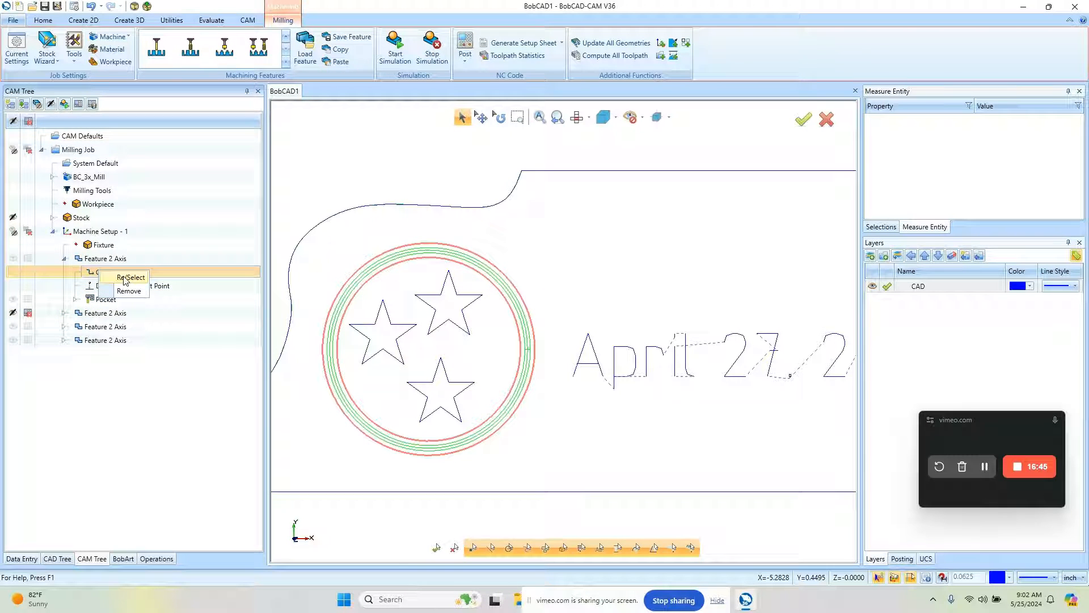
{"action": "left_click", "coordinate": [125, 277]}
{"action": "left_click", "coordinate": [399, 324]}
{"action": "left_click", "coordinate": [446, 332]}
{"action": "left_click", "coordinate": [451, 381]}
{"action": "left_click", "coordinate": [68, 497]}
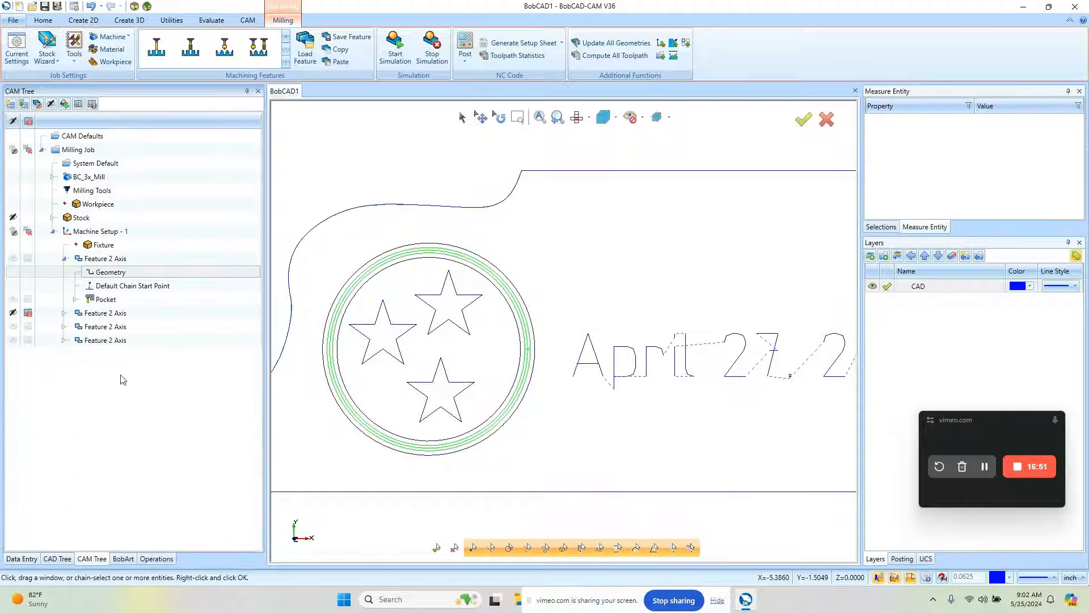
{"action": "right_click", "coordinate": [112, 303]}
{"action": "left_click", "coordinate": [158, 321]}
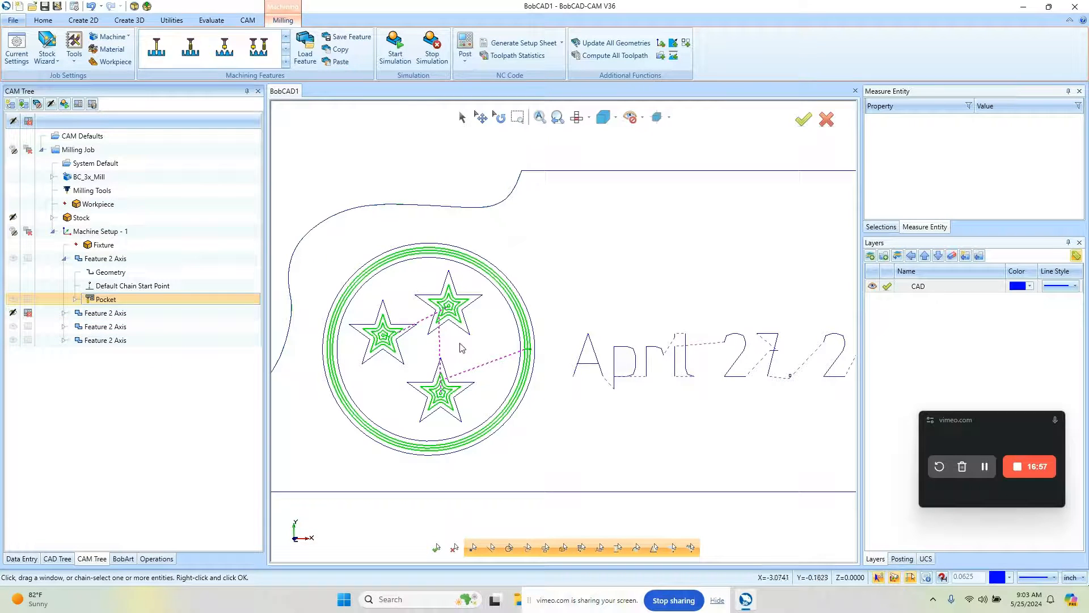
Simulate the milling job, examine the engraved date and pocketed stars from above, and close the simulation.
{"action": "left_click", "coordinate": [395, 47]}
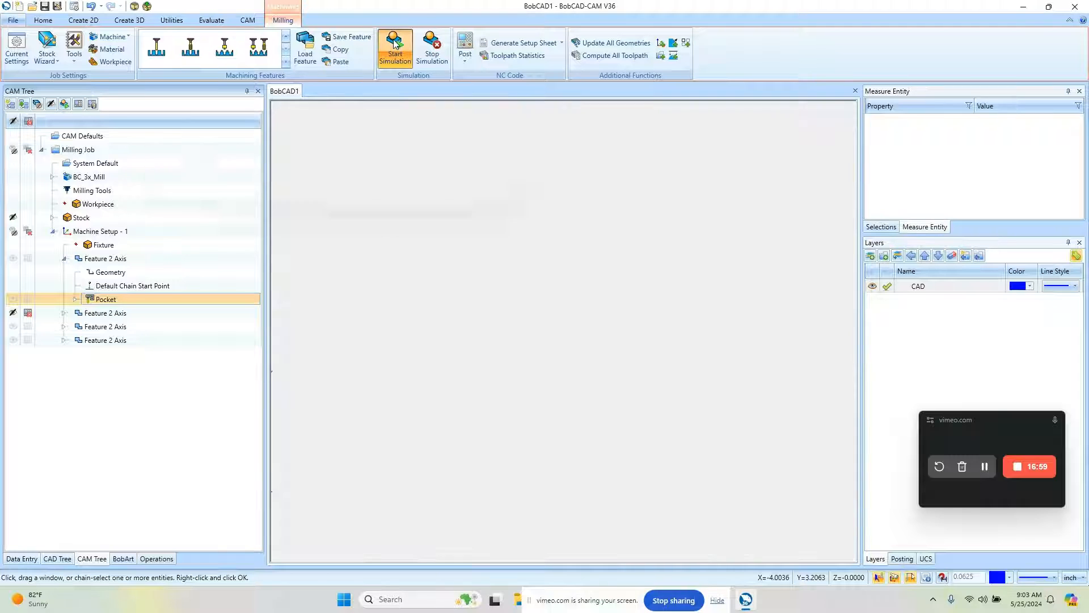
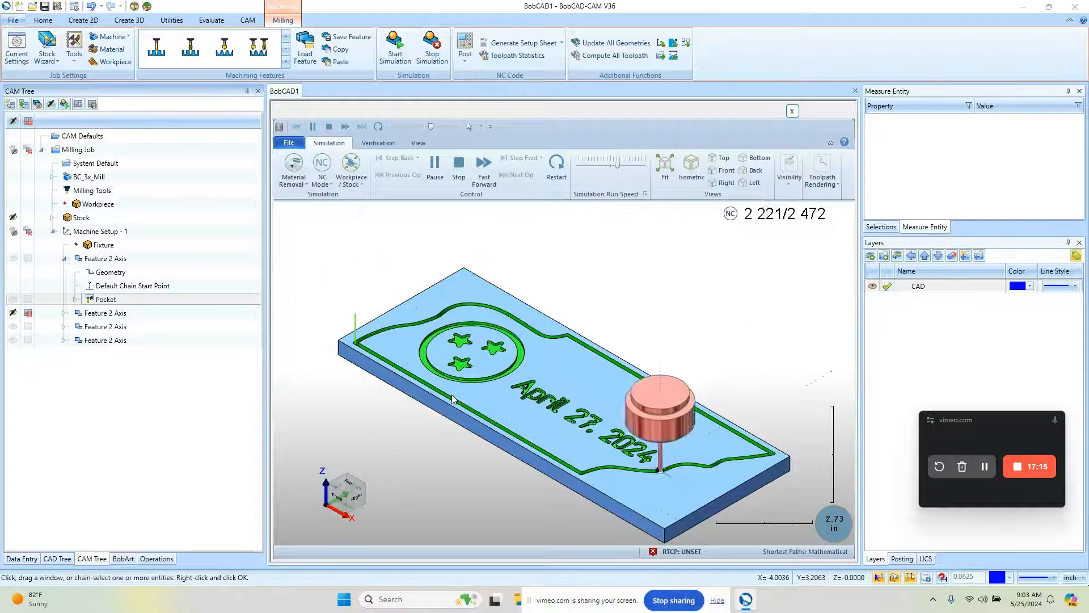
{"action": "middle_click_drag", "start_coordinate": [486, 442], "coordinate": [546, 490]}
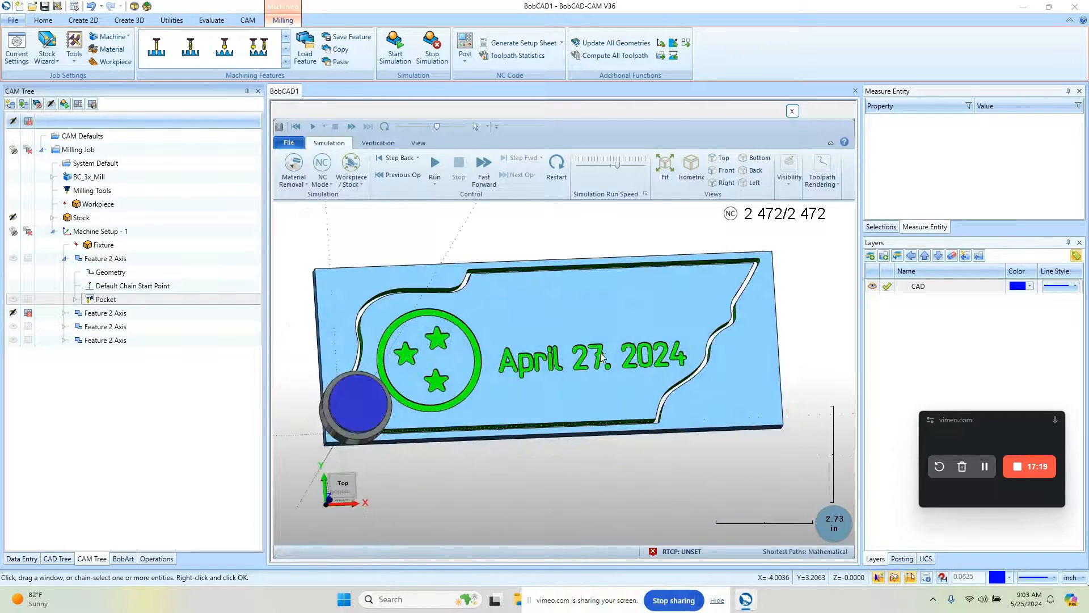
{"action": "scroll", "coordinate": [533, 370], "scroll_direction": "up", "scroll_amount": 5}
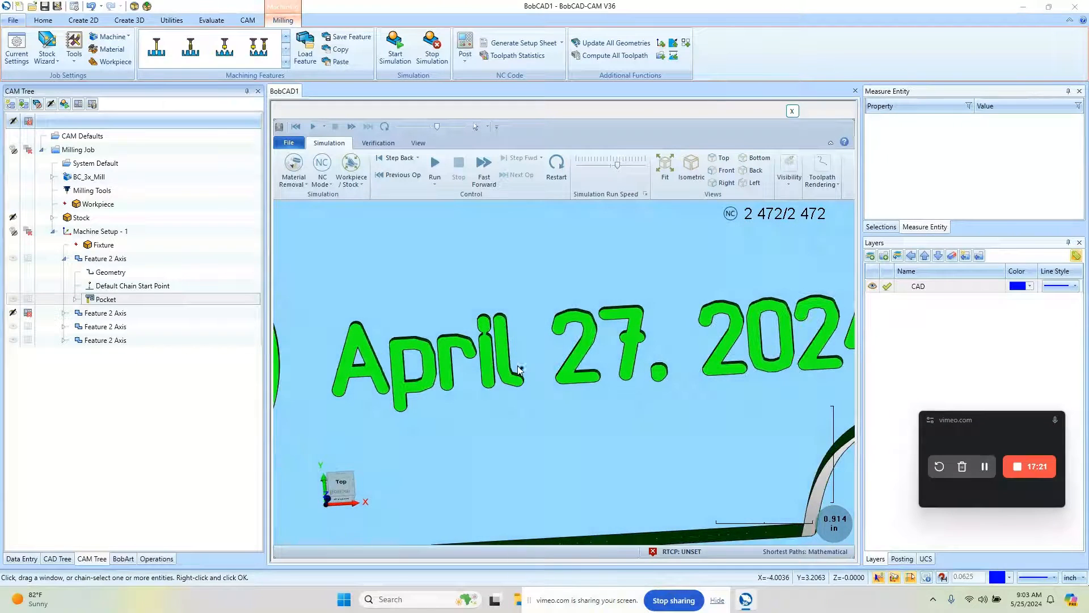
{"action": "scroll", "coordinate": [532, 364], "scroll_direction": "down", "scroll_amount": 3}
{"action": "scroll", "coordinate": [565, 359], "scroll_direction": "down", "scroll_amount": 2}
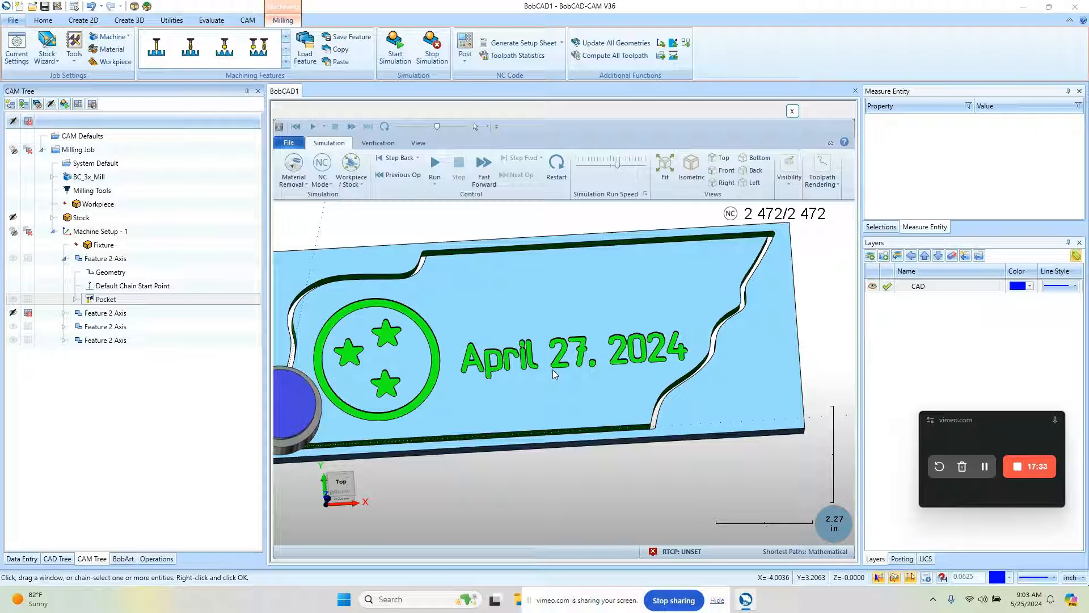
{"action": "left_click", "coordinate": [793, 112]}
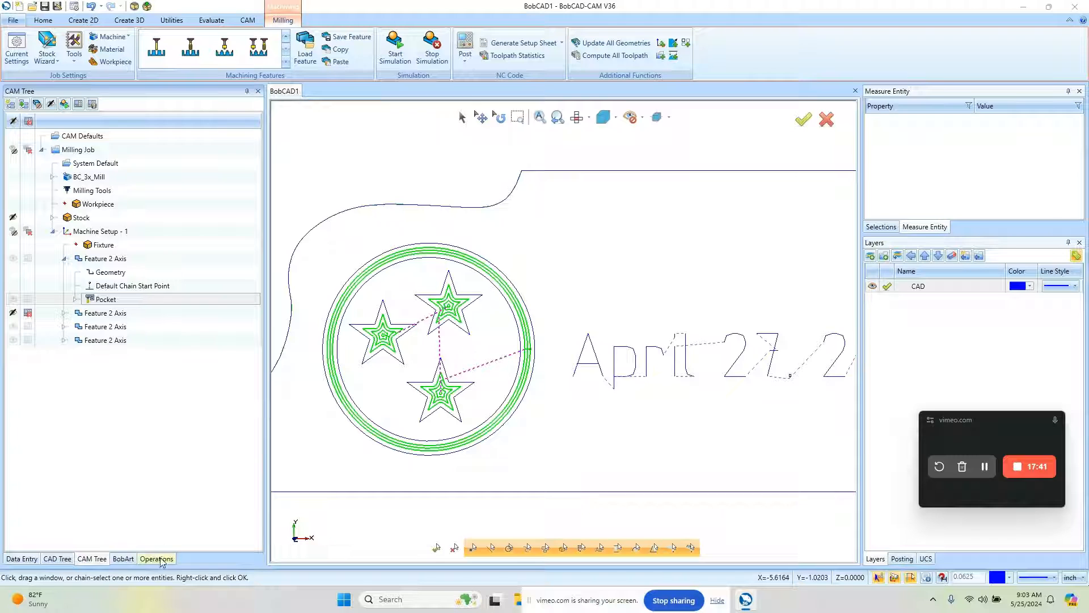
List the operations by tool and set the 1/8 flat endmill's diameter to 0.0625.
{"action": "left_click", "coordinate": [157, 558]}
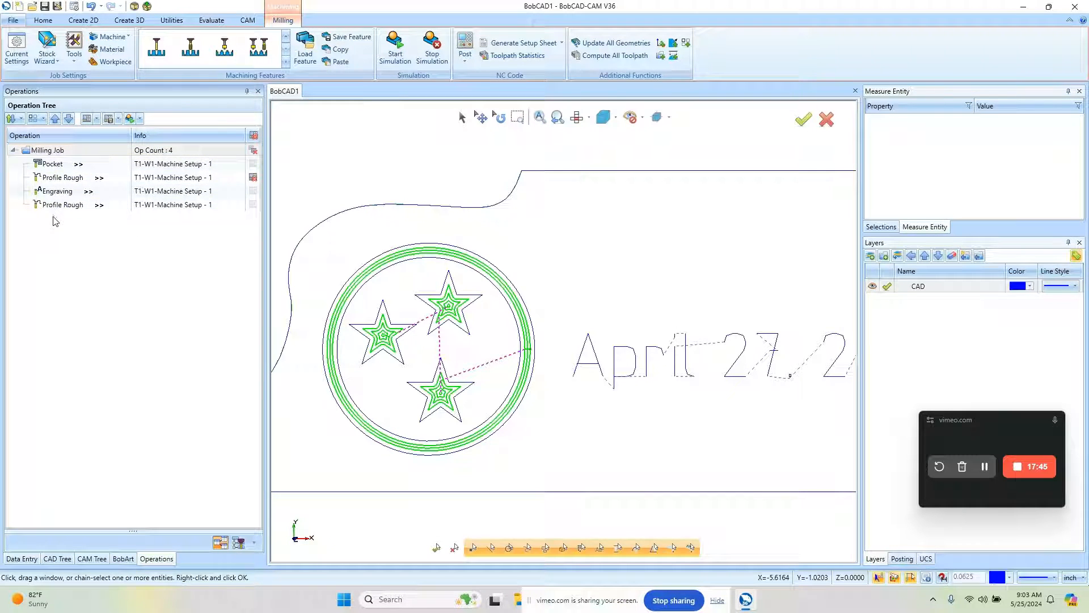
{"action": "left_click", "coordinate": [239, 543]}
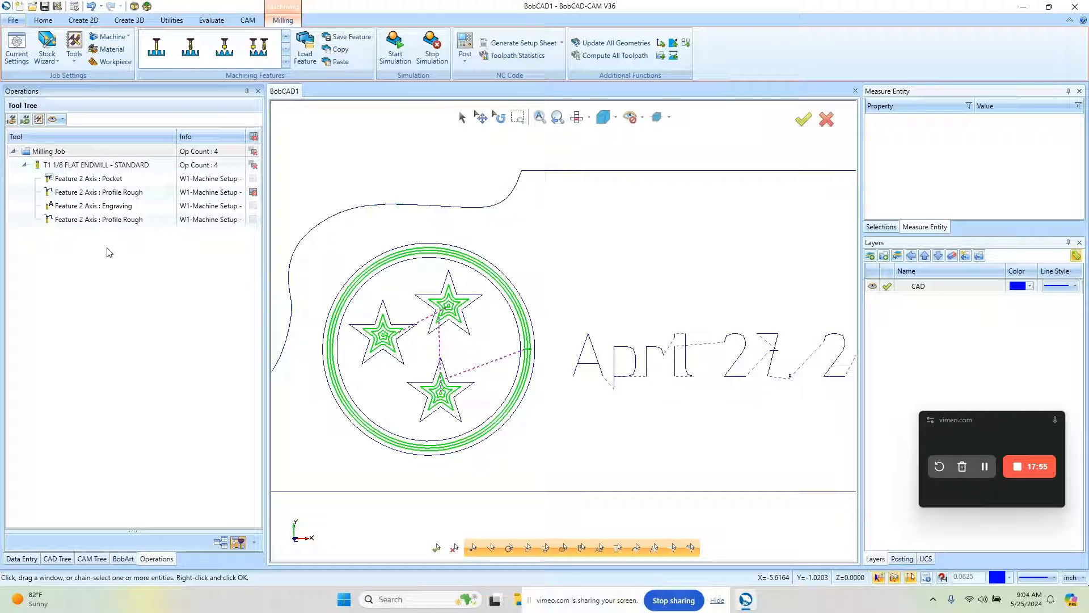
{"action": "right_click", "coordinate": [85, 165]}
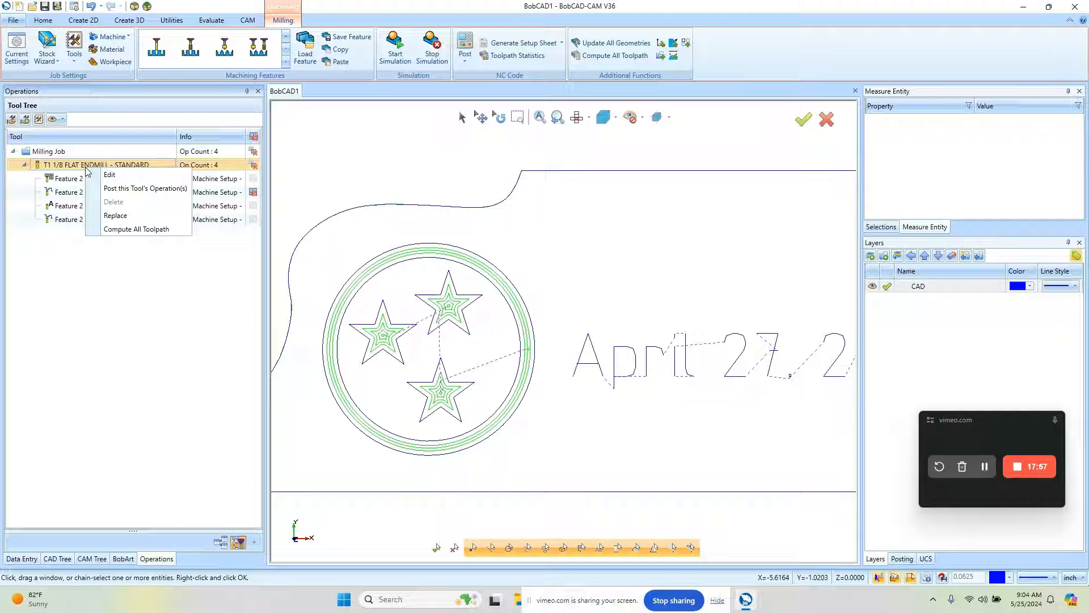
{"action": "left_click", "coordinate": [126, 176]}
{"action": "left_click_drag", "start_coordinate": [603, 278], "coordinate": [527, 267]}
{"action": "type", "text": ".0"}
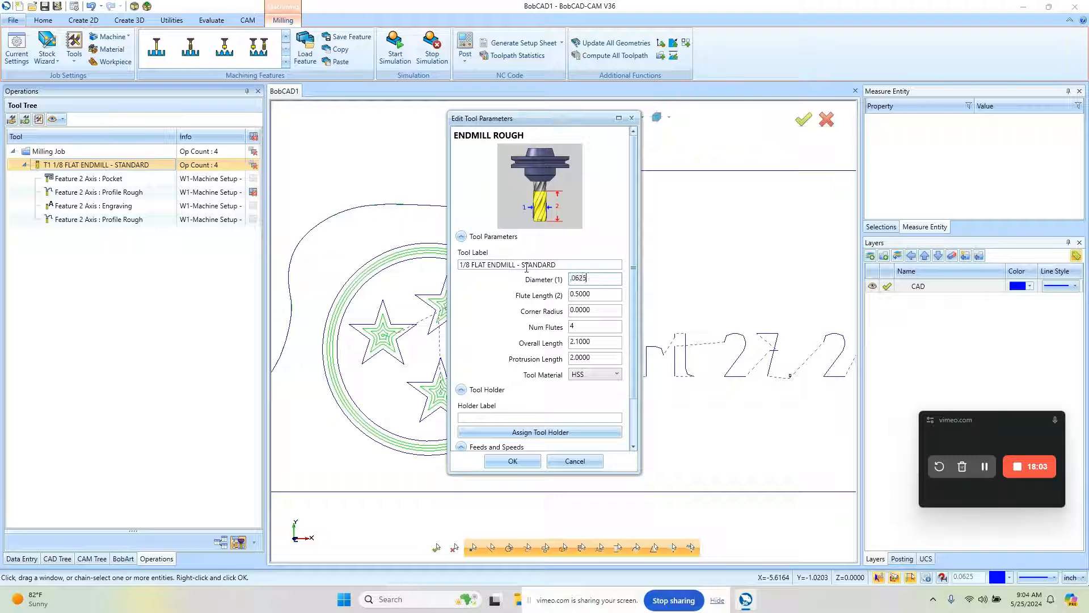
{"action": "type", "text": "625"}
{"action": "left_click", "coordinate": [512, 462]}
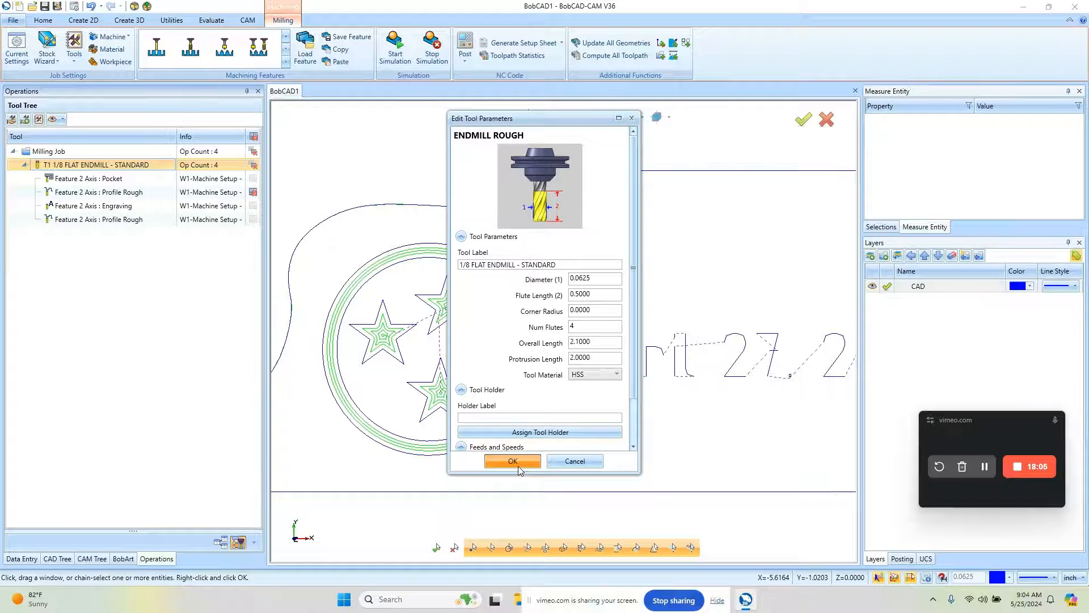
Recompute all toolpaths of the milling job for the smaller endmill diameter.
{"action": "right_click", "coordinate": [71, 183]}
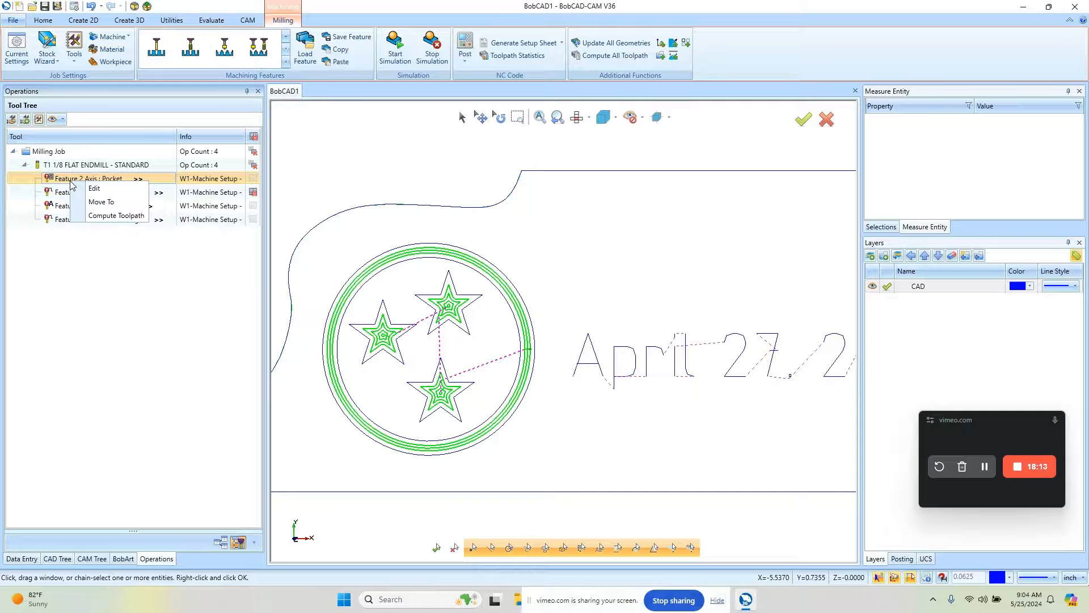
{"action": "left_click", "coordinate": [116, 216]}
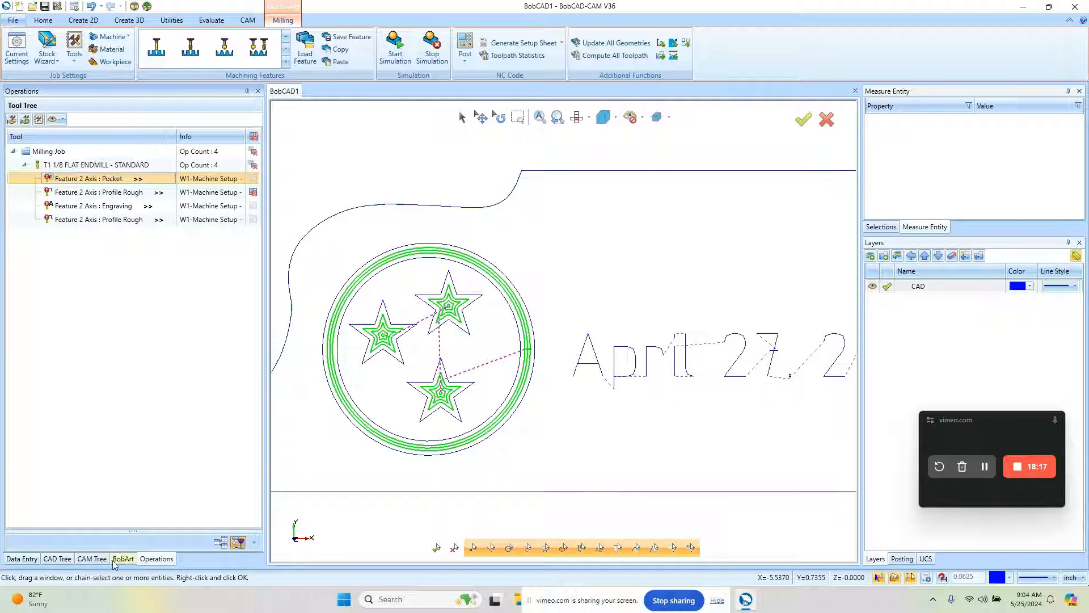
{"action": "left_click", "coordinate": [92, 559]}
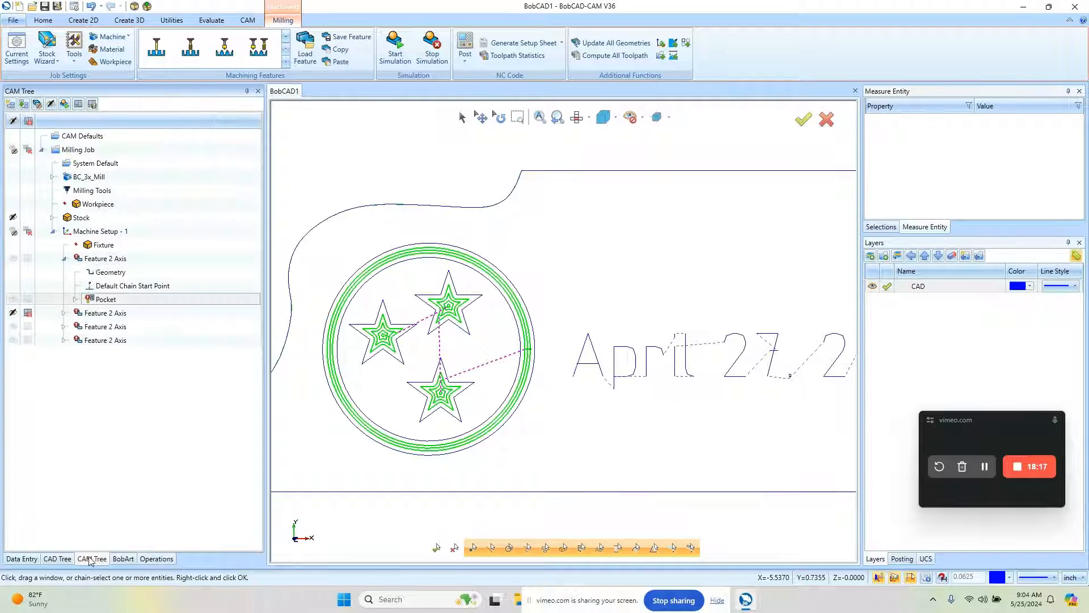
{"action": "right_click", "coordinate": [80, 150]}
{"action": "left_click", "coordinate": [59, 457]}
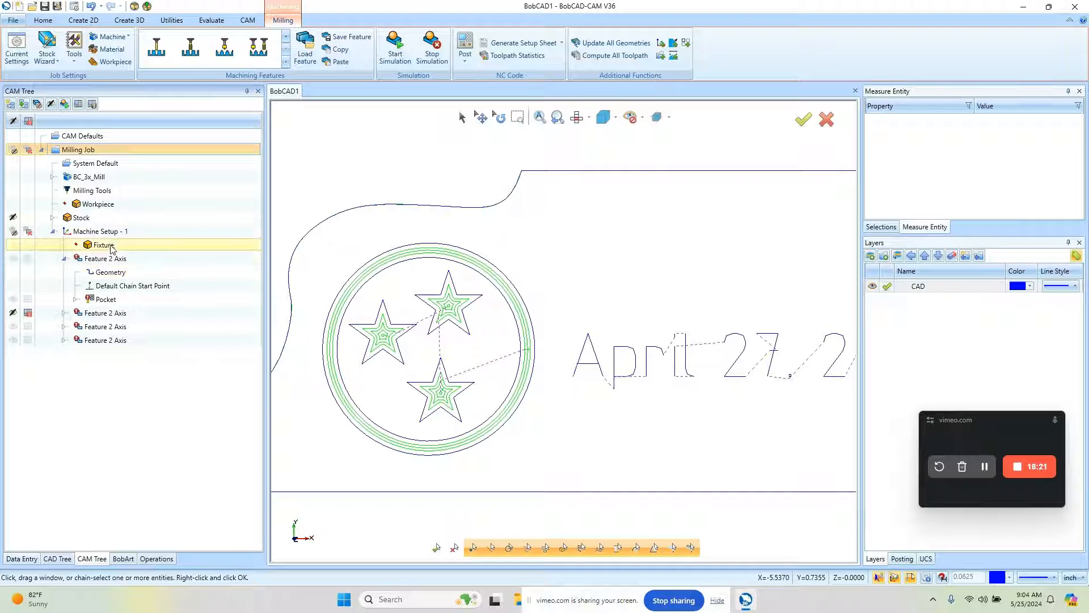
{"action": "left_click", "coordinate": [102, 231]}
{"action": "right_click", "coordinate": [117, 231]}
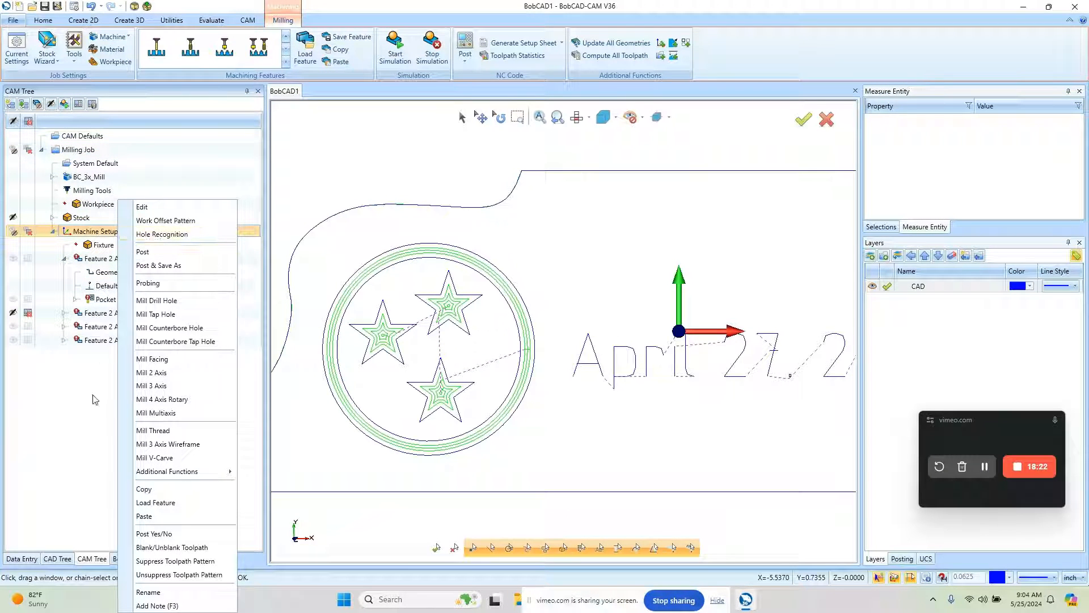
{"action": "left_click", "coordinate": [82, 417]}
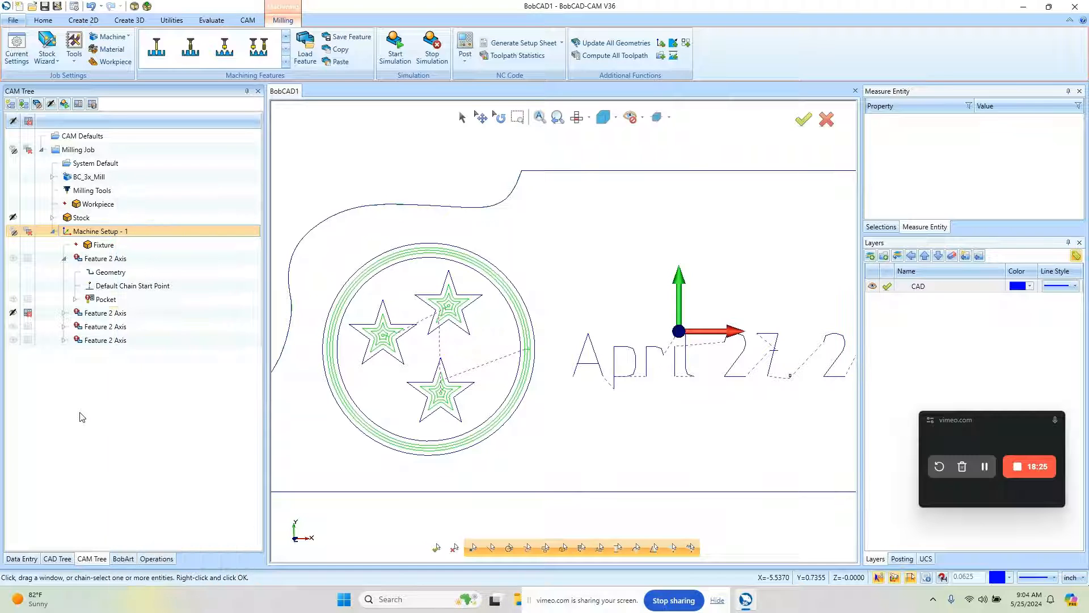
{"action": "left_click", "coordinate": [77, 149]}
{"action": "right_click", "coordinate": [78, 150]}
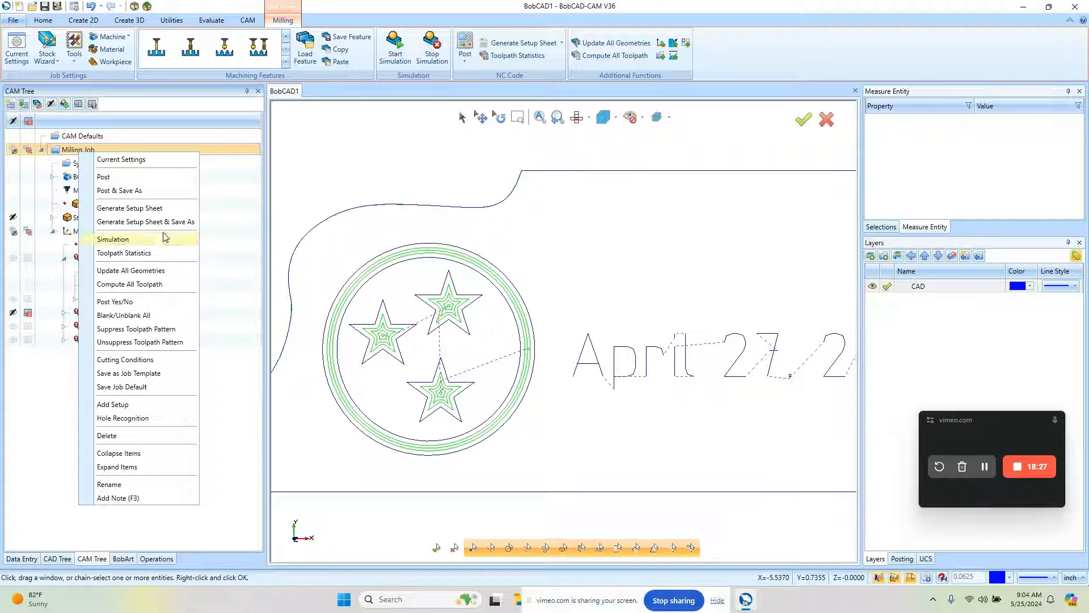
{"action": "left_click", "coordinate": [179, 285]}
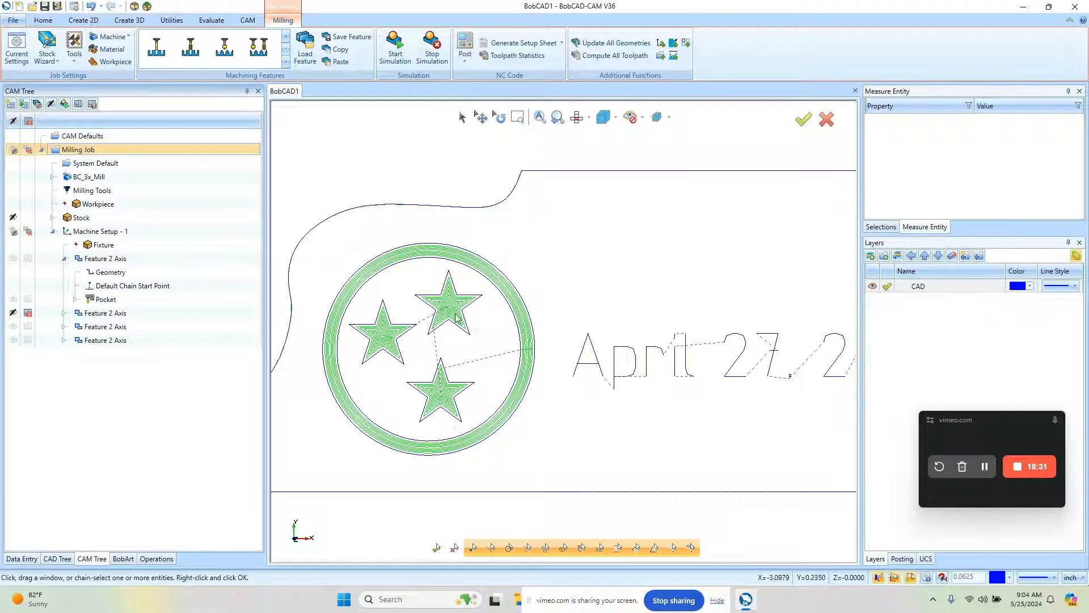
Simulate the milling job and examine the cut ring, stars, date text and sign outline from different angles.
{"action": "scroll", "coordinate": [453, 308], "scroll_direction": "down", "scroll_amount": 2}
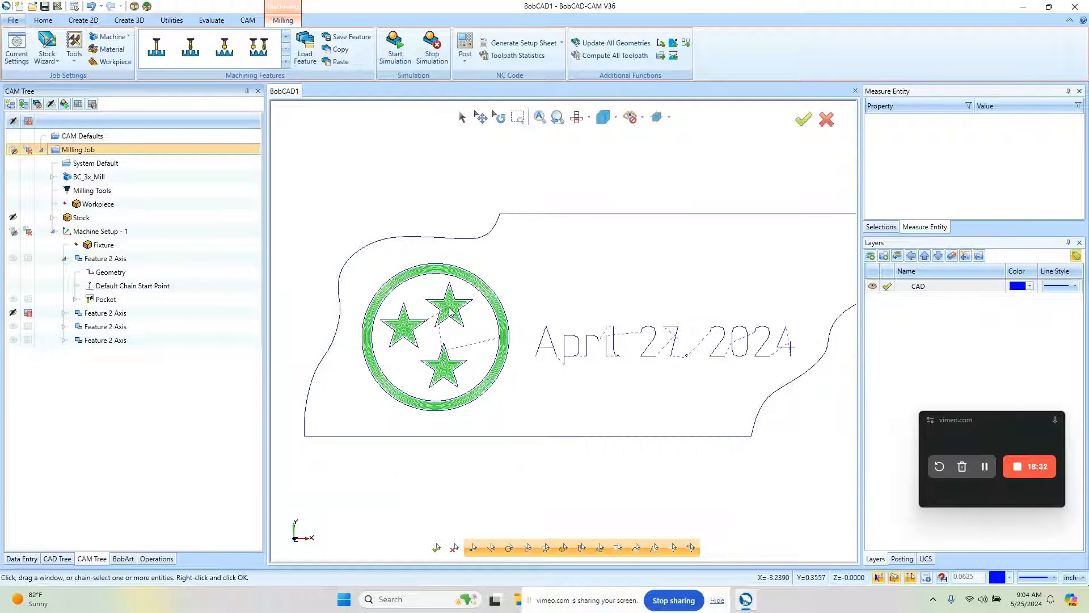
{"action": "left_click", "coordinate": [395, 47]}
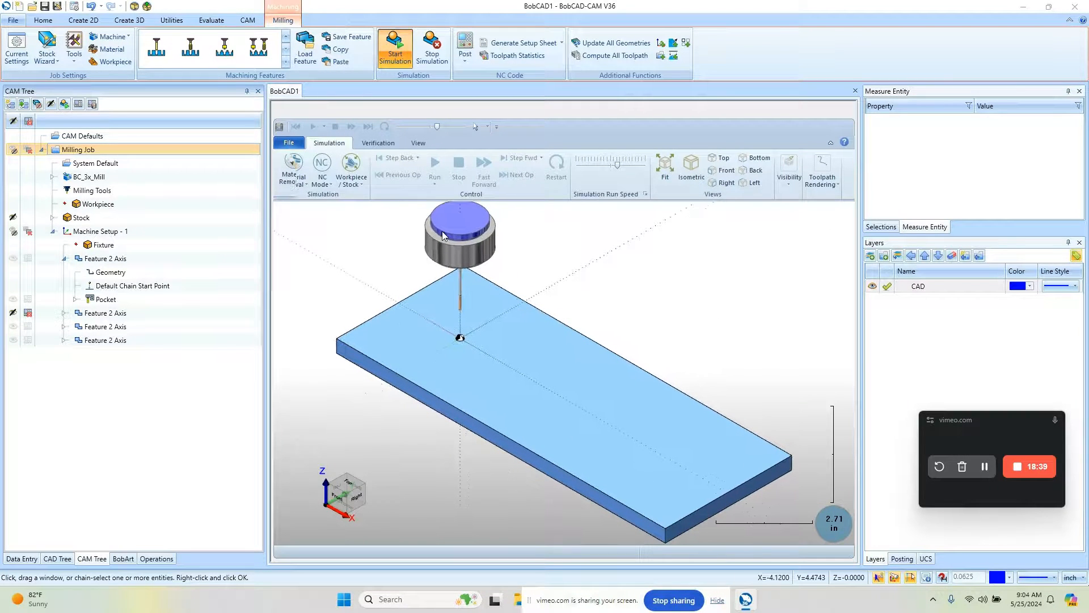
{"action": "left_click", "coordinate": [433, 166]}
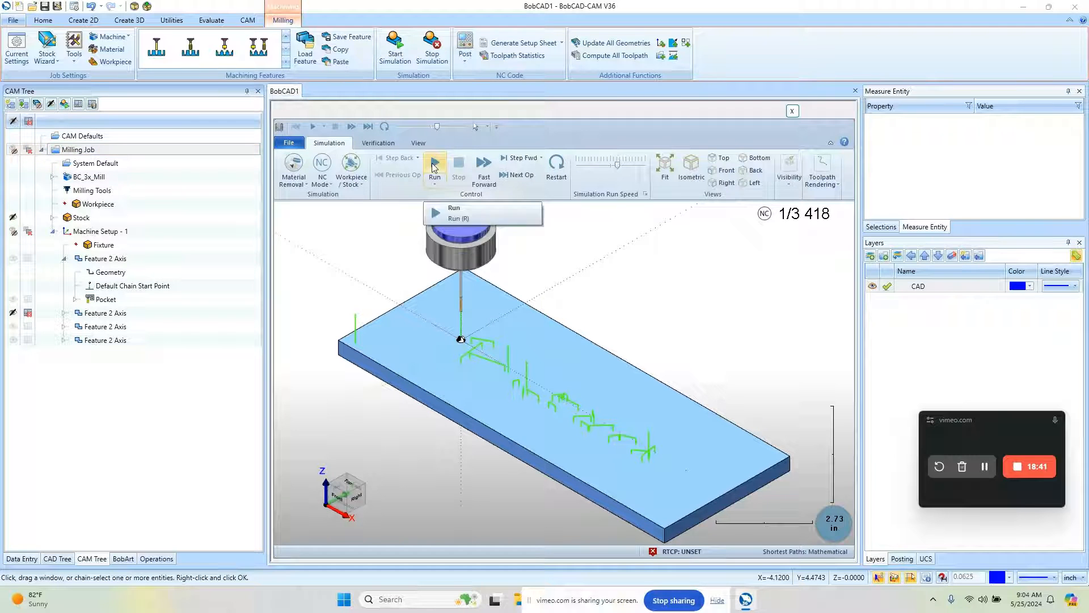
{"action": "left_click", "coordinate": [433, 165]}
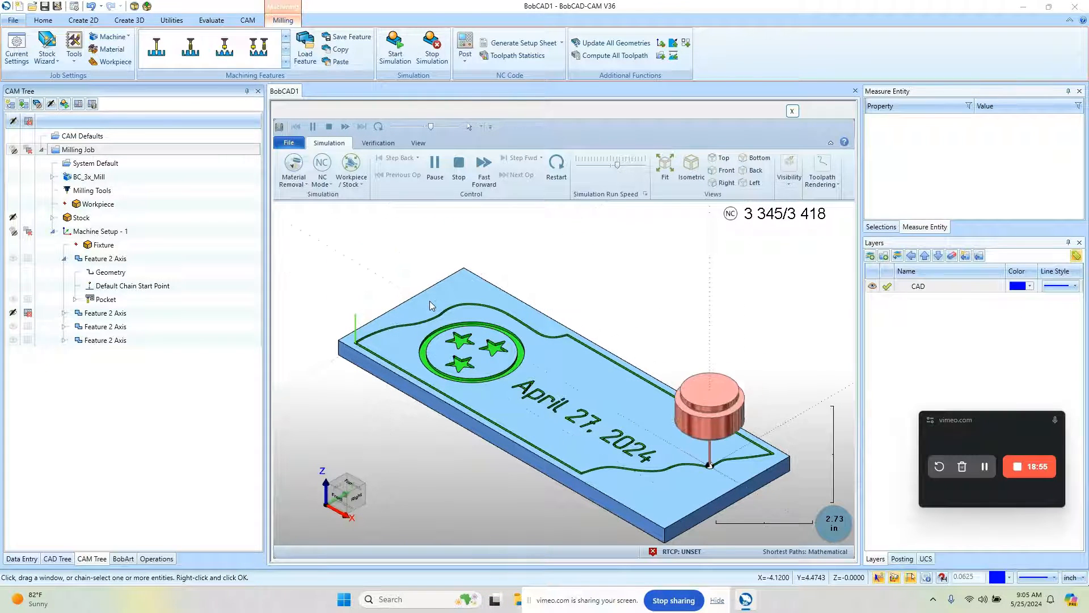
{"action": "middle_click_drag", "start_coordinate": [444, 442], "coordinate": [566, 413]}
{"action": "scroll", "coordinate": [648, 381], "scroll_direction": "up", "scroll_amount": 8}
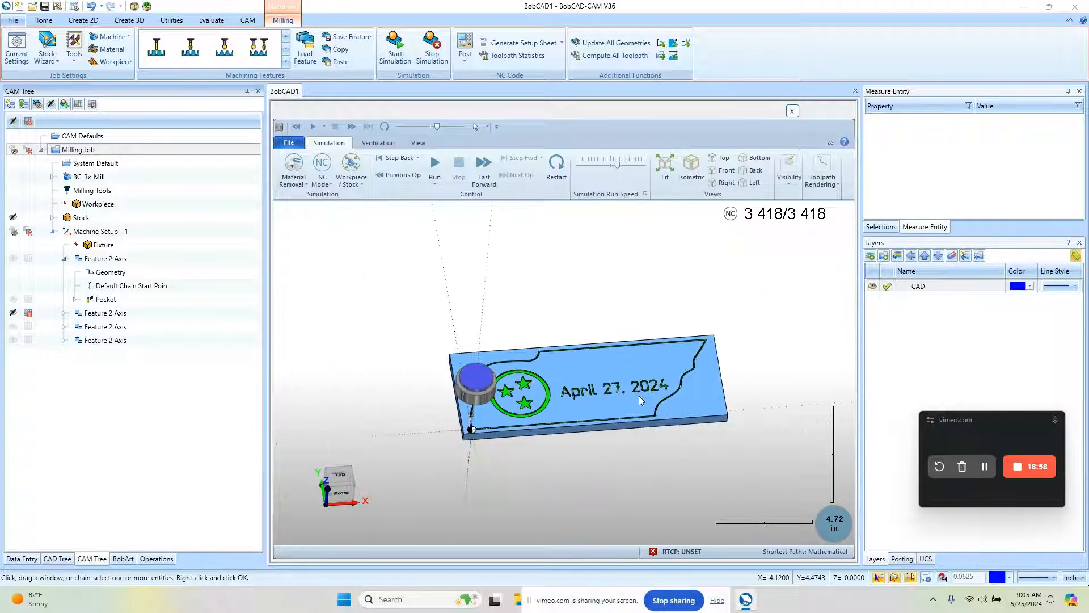
{"action": "scroll", "coordinate": [648, 427], "scroll_direction": "down", "scroll_amount": 8}
{"action": "middle_click_drag", "start_coordinate": [655, 370], "coordinate": [584, 430]}
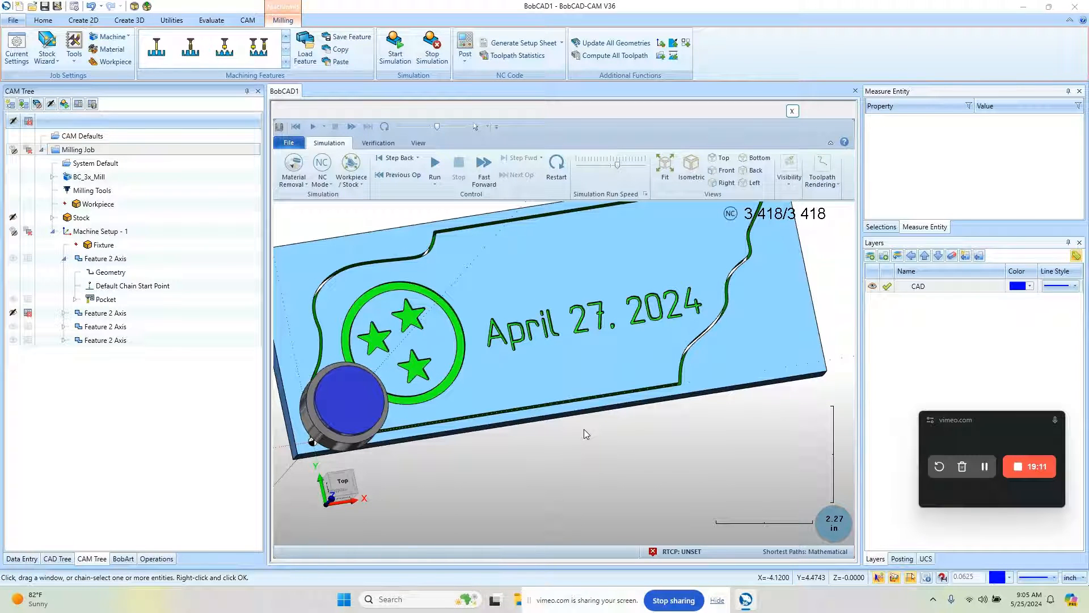
Exclude the last Feature 2 Axis, which cuts the sign outline, from posting and close the simulation.
{"action": "left_click", "coordinate": [28, 340]}
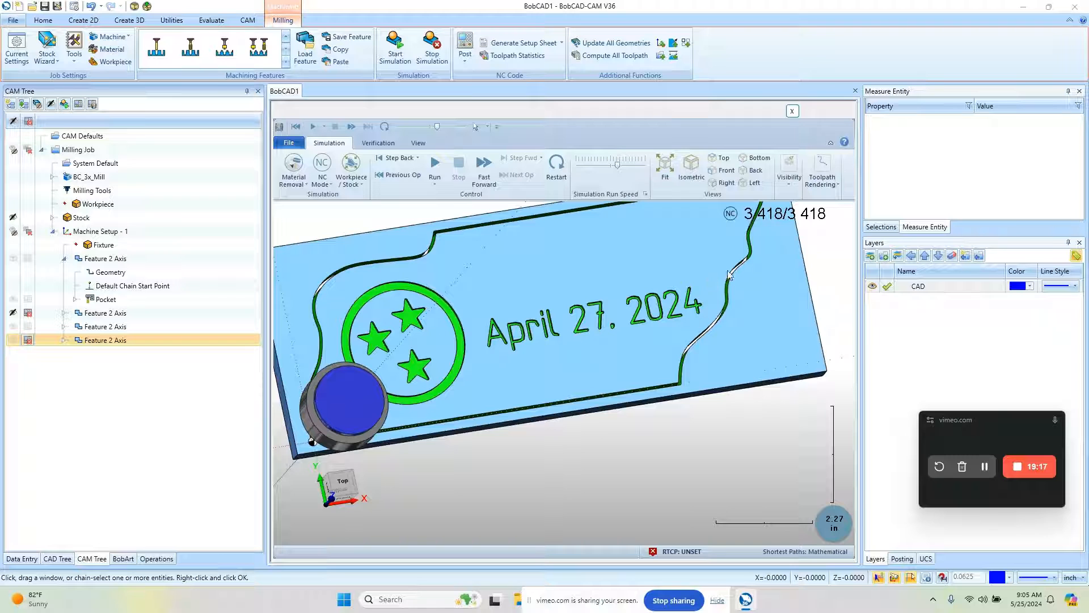
{"action": "left_click", "coordinate": [793, 111]}
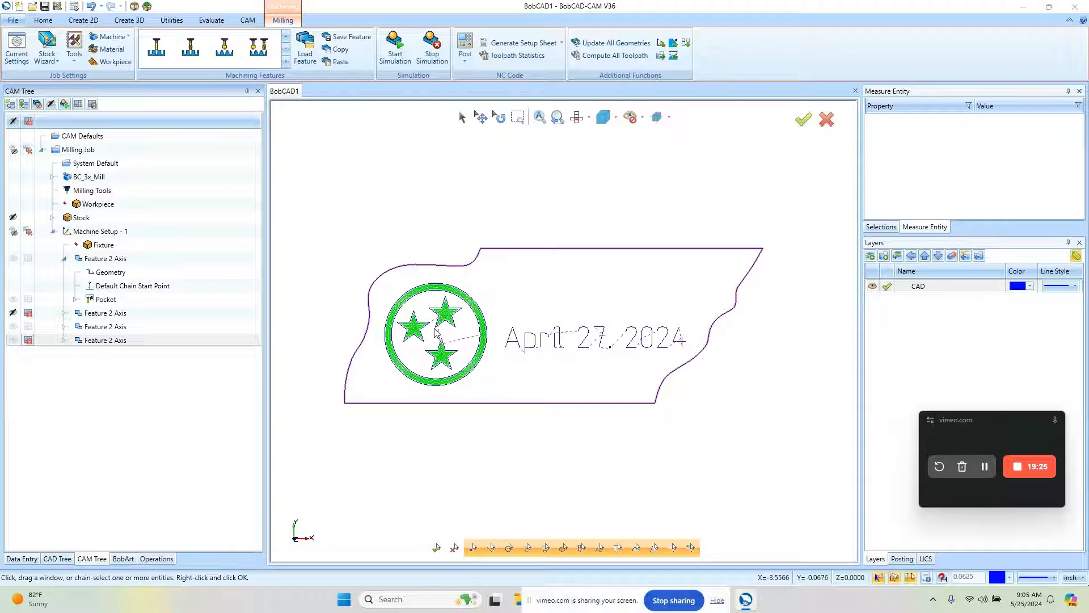
Delete the redundant second Feature 2 Axis with hidden toolpath from Machine Setup - 1.
{"action": "left_click", "coordinate": [90, 313]}
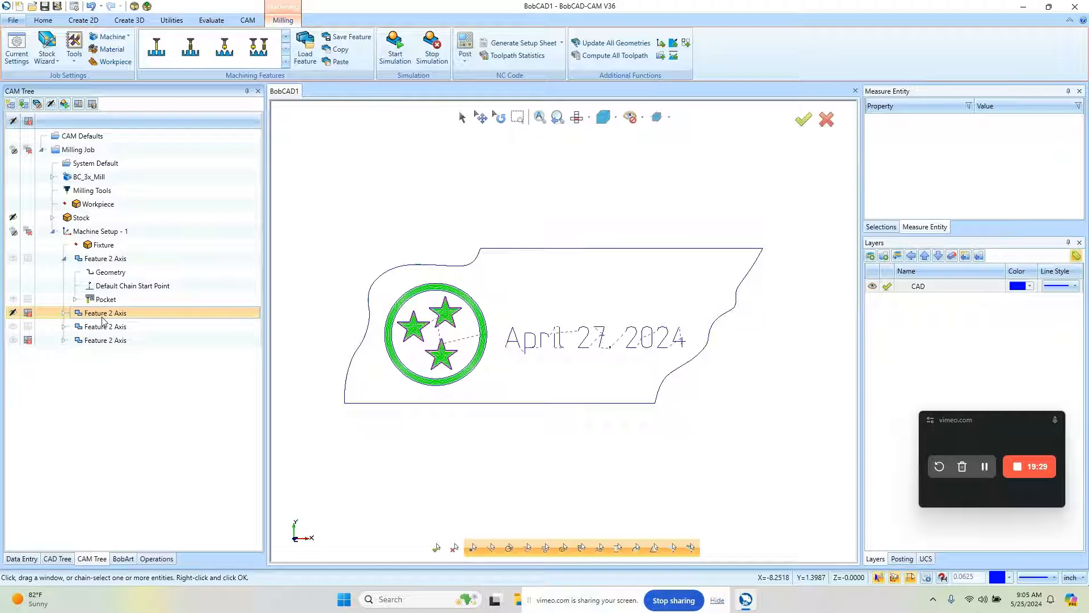
{"action": "key", "text": "Delete"}
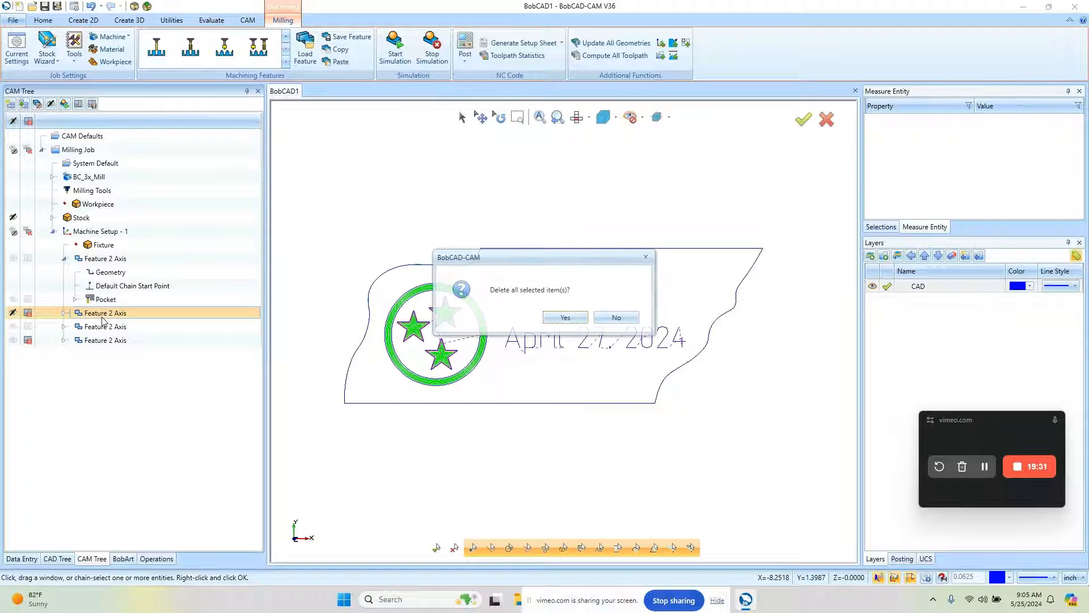
{"action": "left_click", "coordinate": [565, 316]}
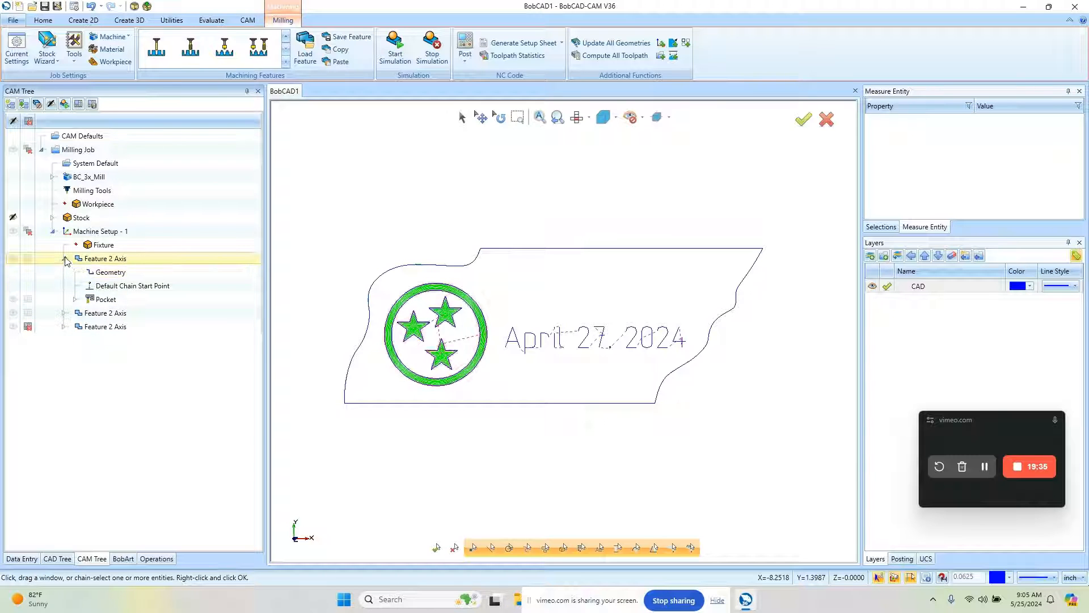
Check which geometry the remaining Feature 2 Axis entries machine and post the job's NC code.
{"action": "left_click", "coordinate": [105, 263]}
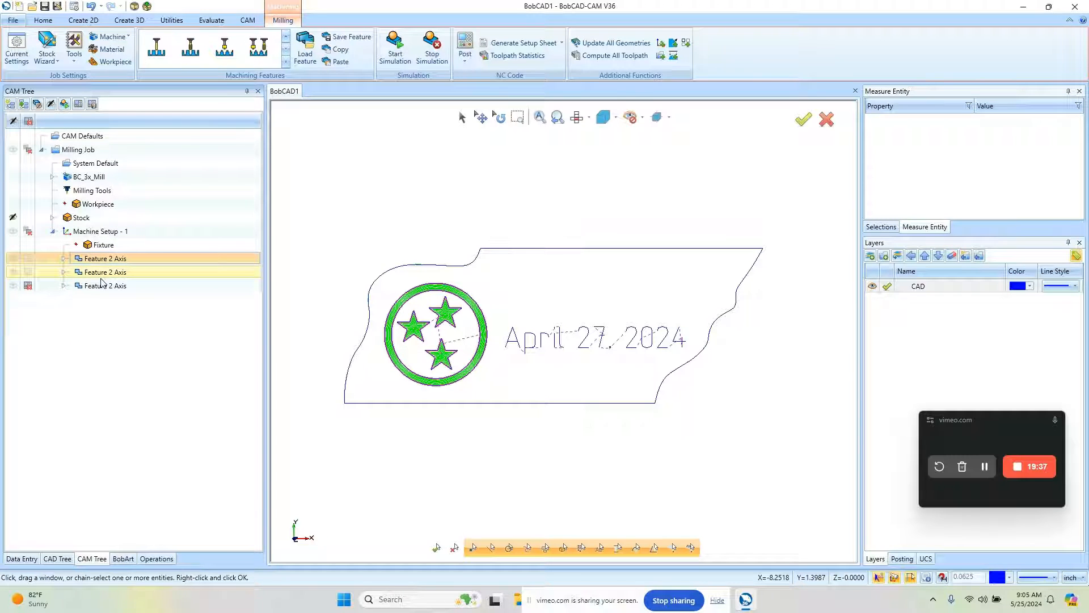
{"action": "left_click", "coordinate": [101, 273]}
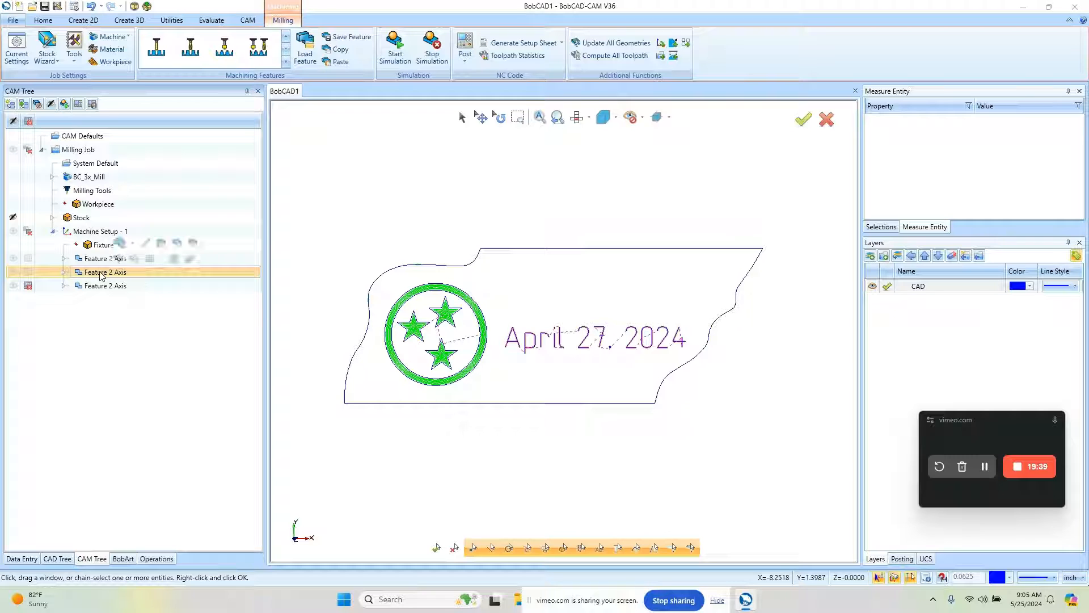
{"action": "left_click", "coordinate": [104, 286]}
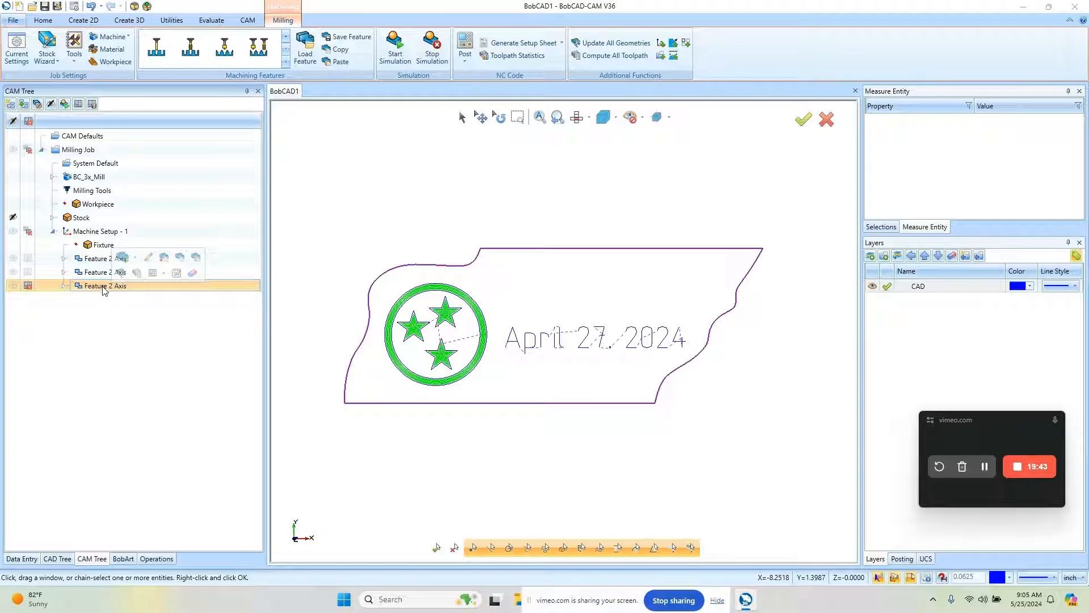
{"action": "left_click", "coordinate": [96, 272]}
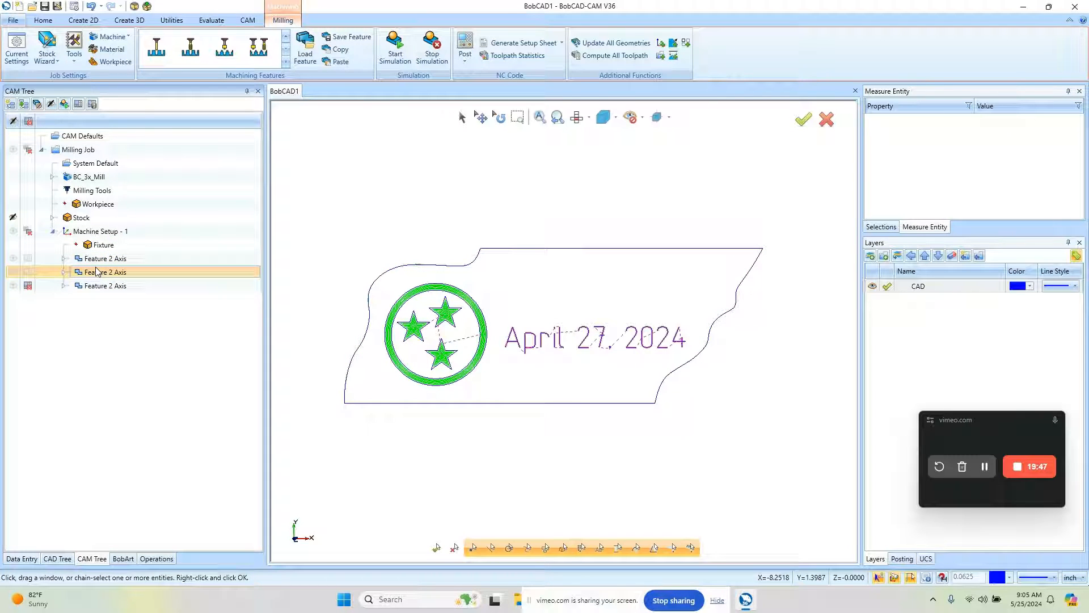
{"action": "left_click", "coordinate": [101, 287]}
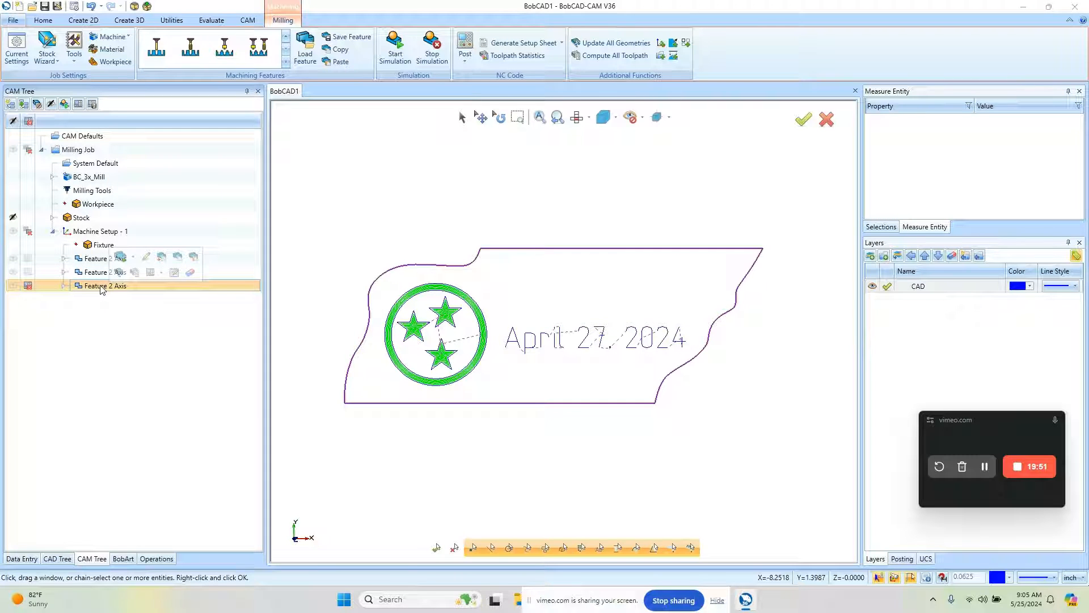
{"action": "left_click", "coordinate": [78, 104]}
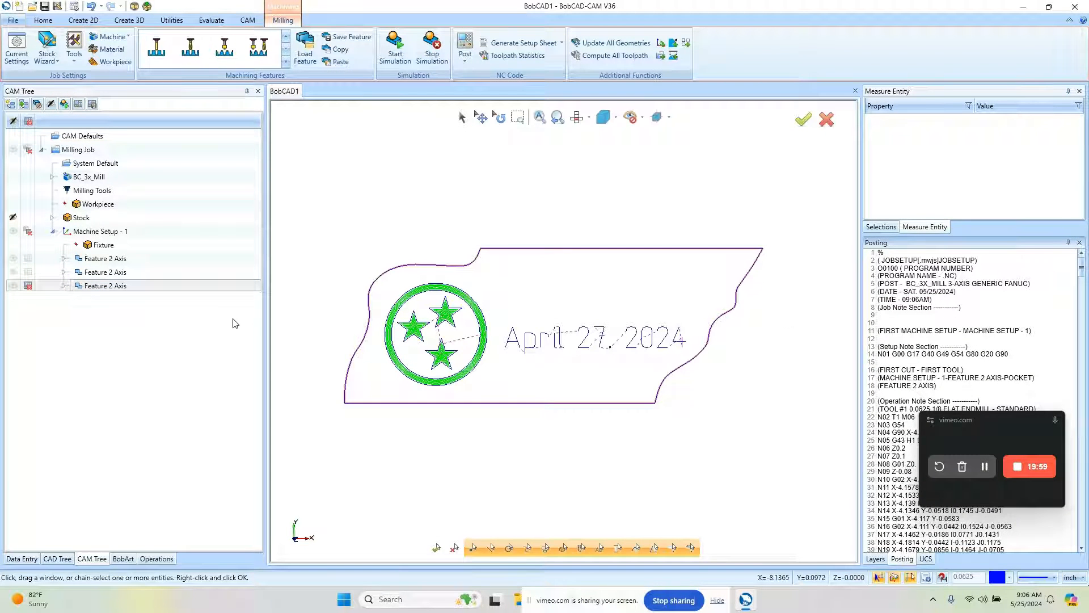
Change the job's machine from BC_3x_Mill to GRBL_3x_Mill_NoATC and post the NC code for it.
{"action": "left_click", "coordinate": [111, 177]}
{"action": "left_click", "coordinate": [121, 190]}
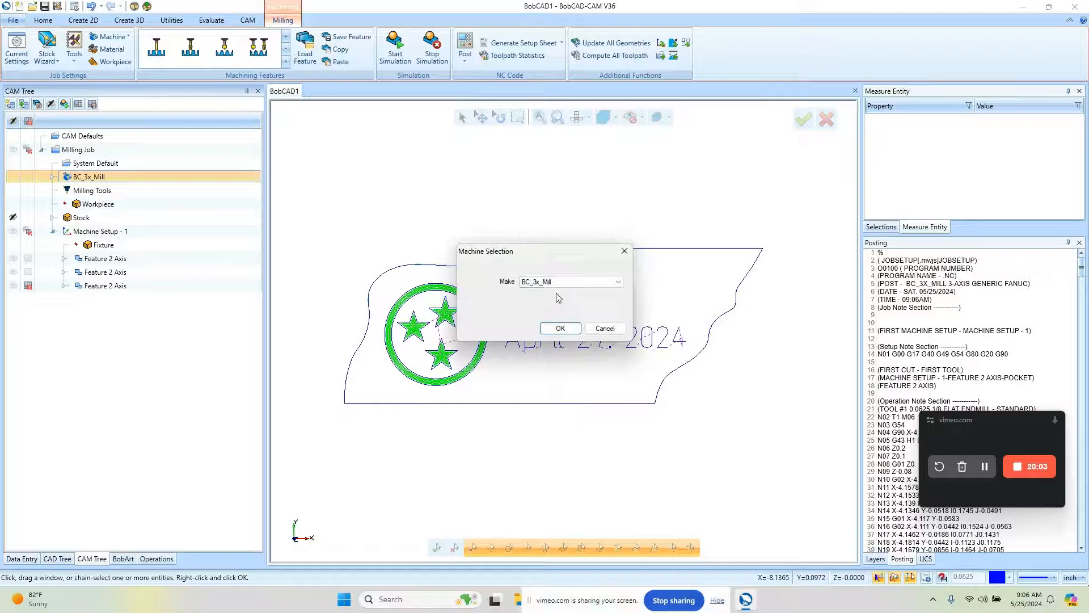
{"action": "left_click", "coordinate": [617, 282]}
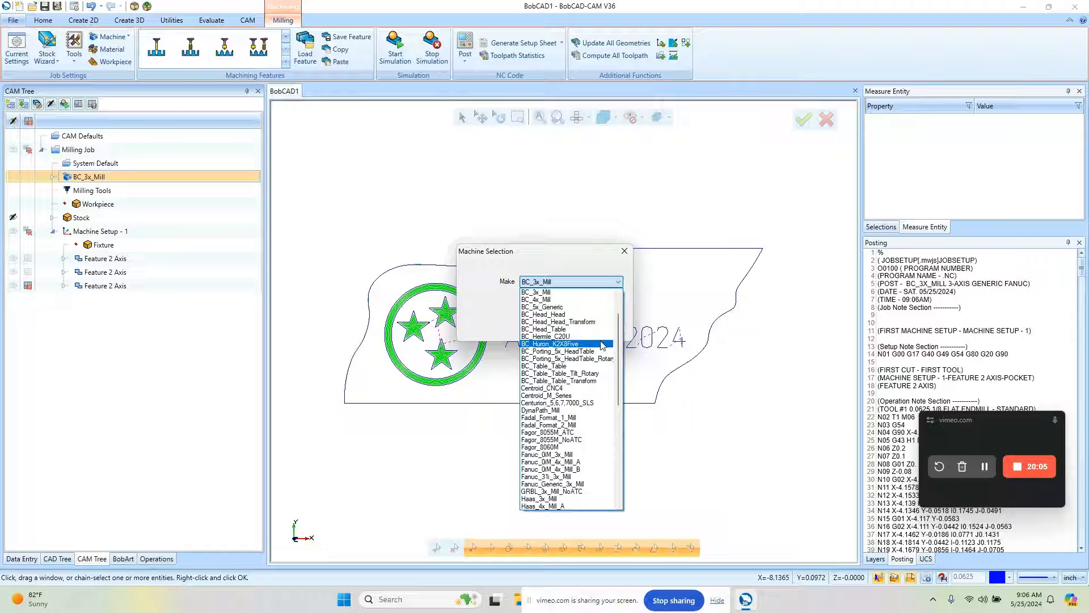
{"action": "scroll", "coordinate": [602, 345], "scroll_direction": "down", "scroll_amount": 3}
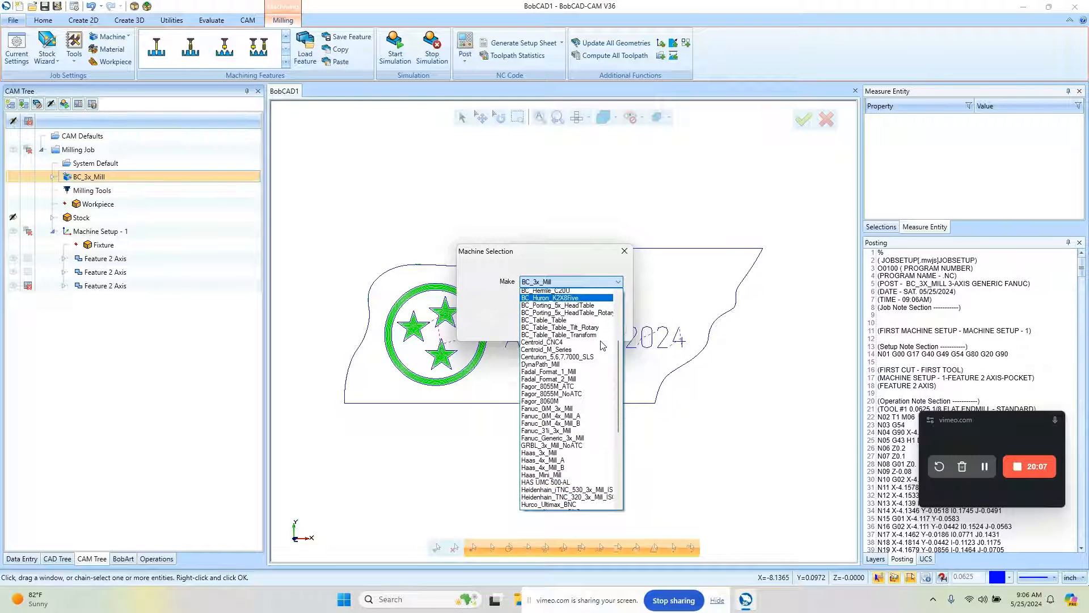
{"action": "scroll", "coordinate": [602, 345], "scroll_direction": "down", "scroll_amount": 2}
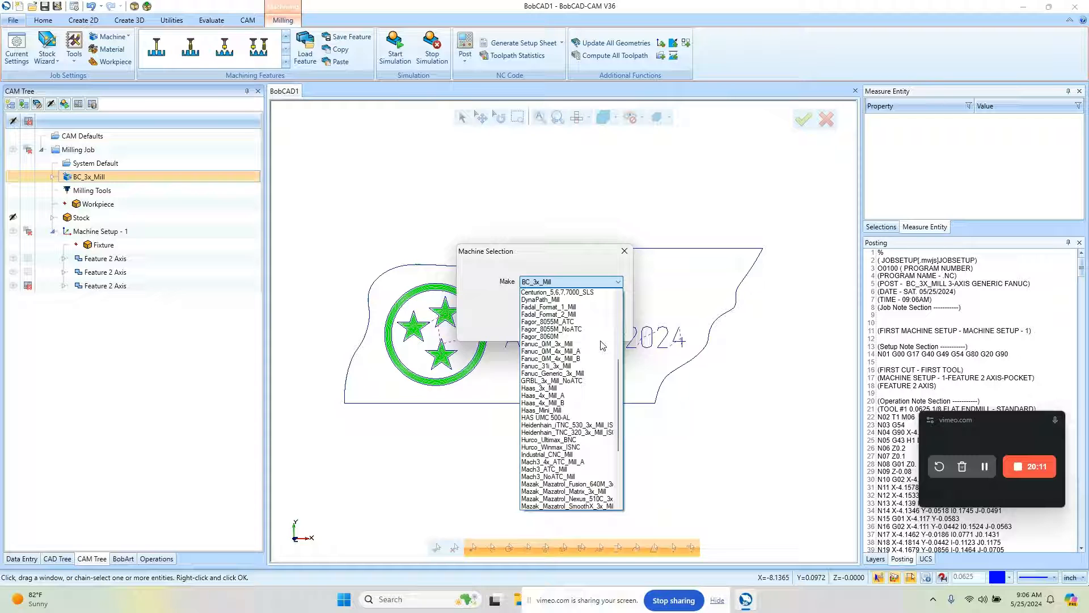
{"action": "scroll", "coordinate": [603, 345], "scroll_direction": "down", "scroll_amount": 5}
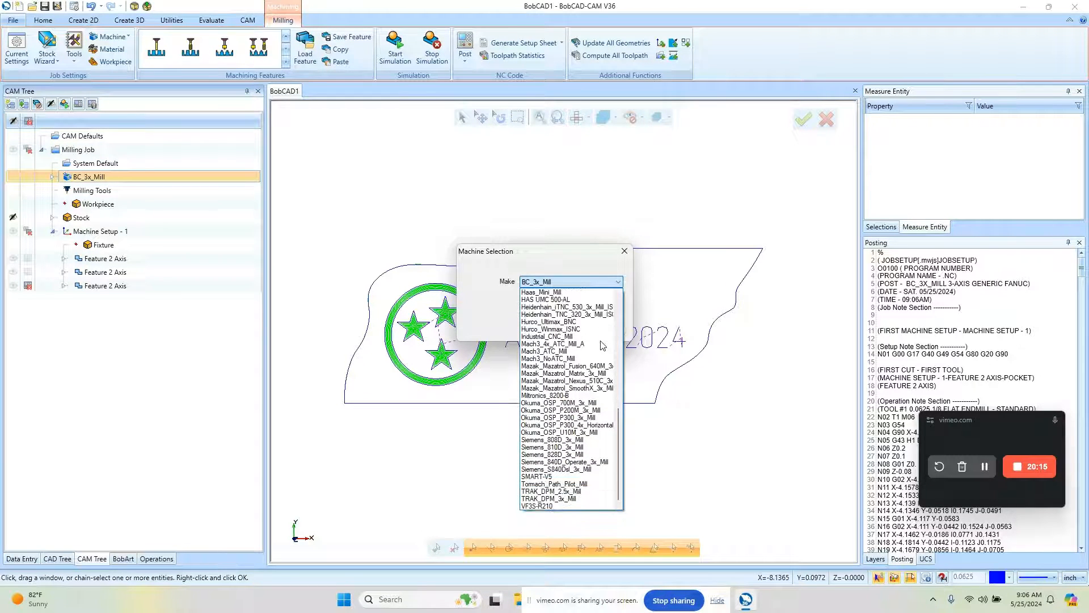
{"action": "scroll", "coordinate": [602, 346], "scroll_direction": "up", "scroll_amount": 1}
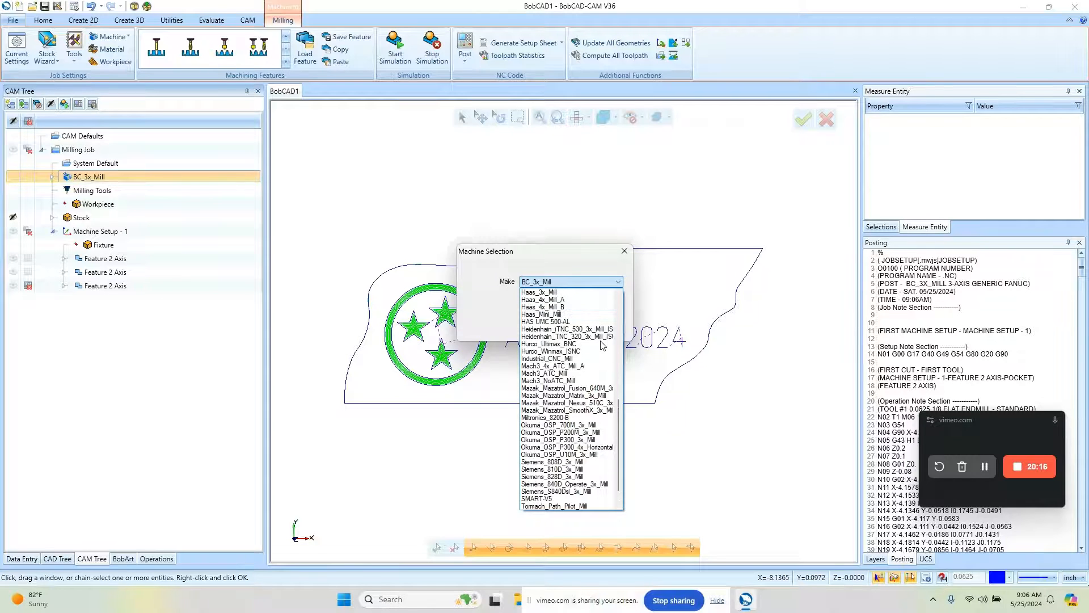
{"action": "scroll", "coordinate": [602, 345], "scroll_direction": "up", "scroll_amount": 2}
{"action": "scroll", "coordinate": [603, 346], "scroll_direction": "up", "scroll_amount": 2}
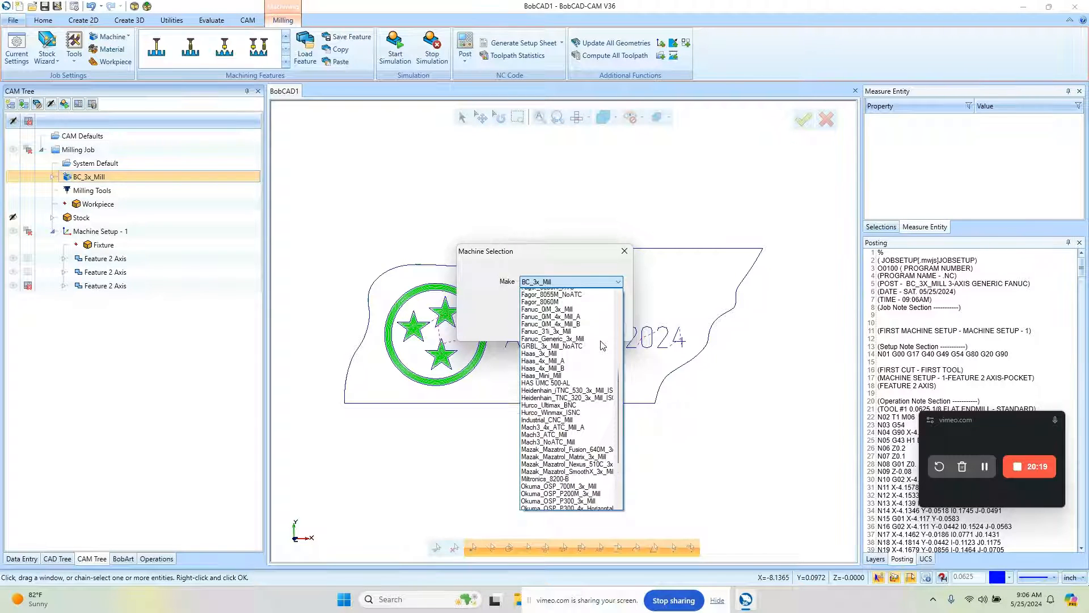
{"action": "left_click", "coordinate": [581, 374]}
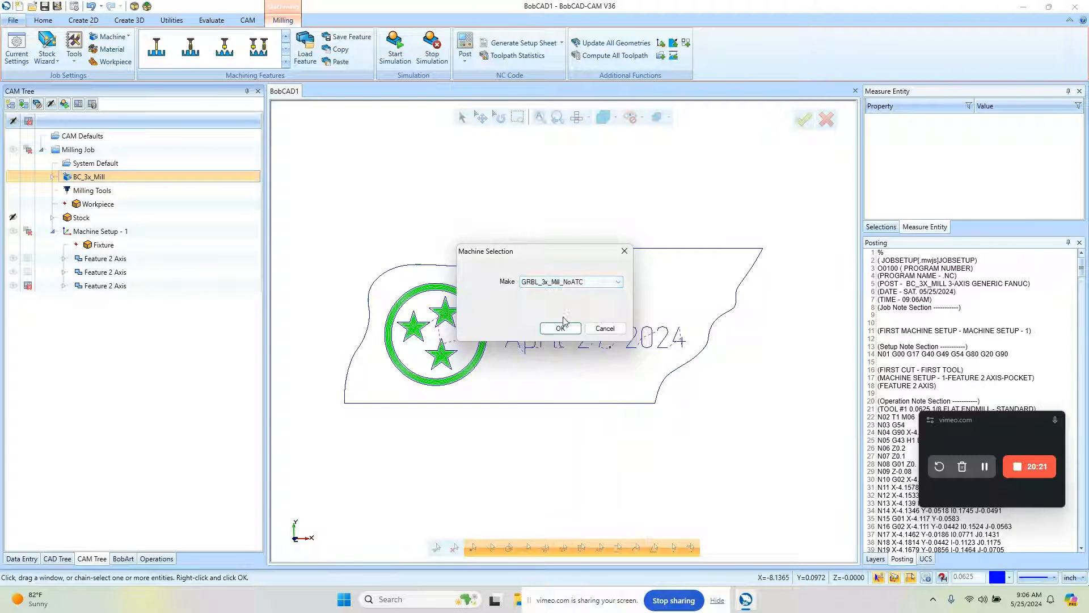
{"action": "left_click", "coordinate": [562, 328]}
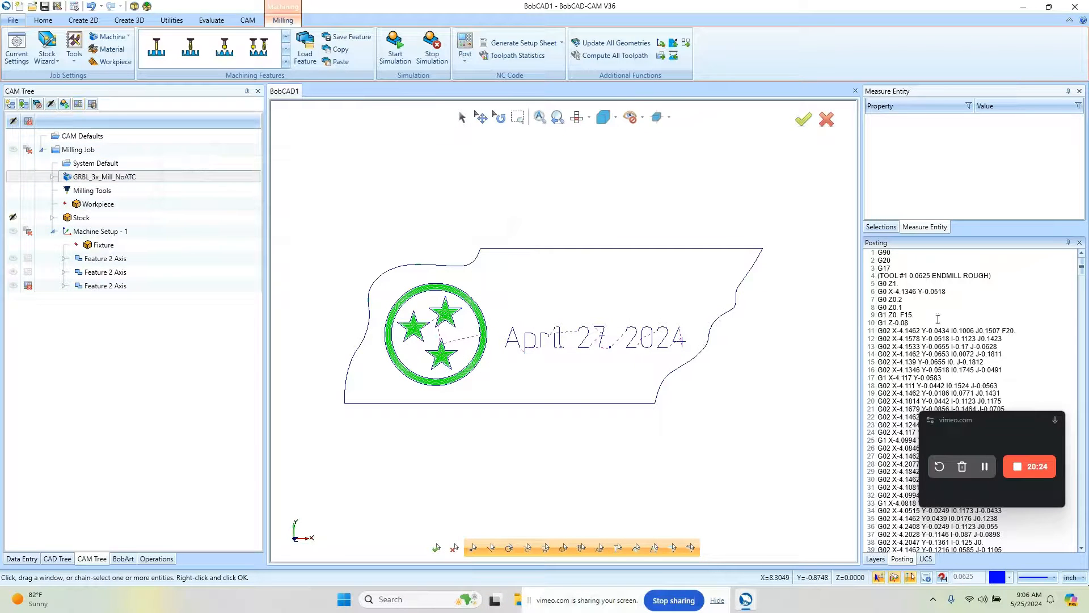
Read through the posted GRBL code from its header into the pocket moves and open the code's context options.
{"action": "left_click_drag", "start_coordinate": [1006, 420], "coordinate": [989, 519]}
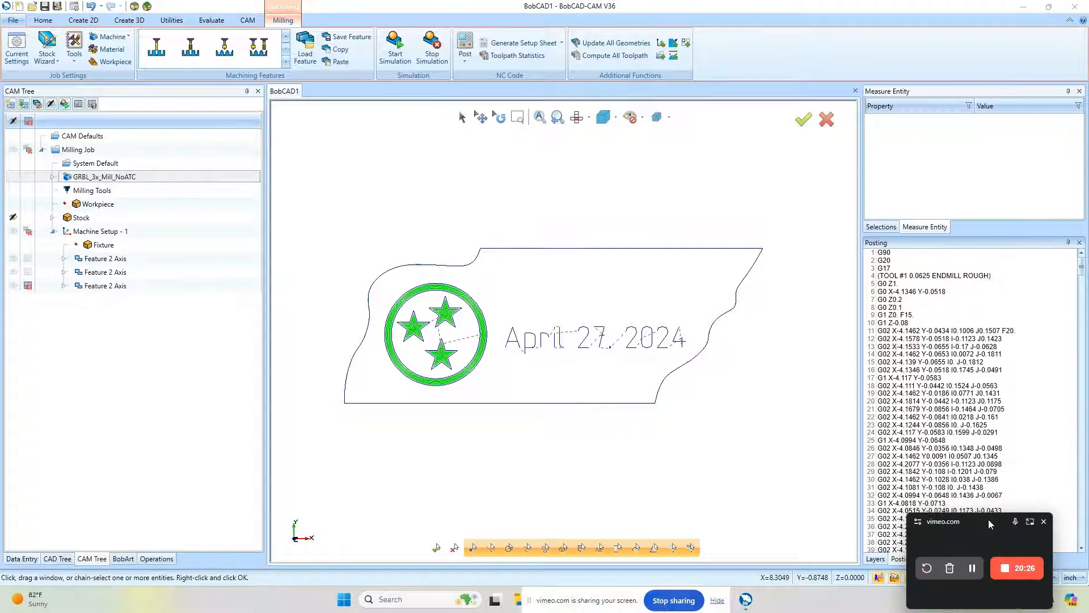
{"action": "left_click", "coordinate": [902, 253]}
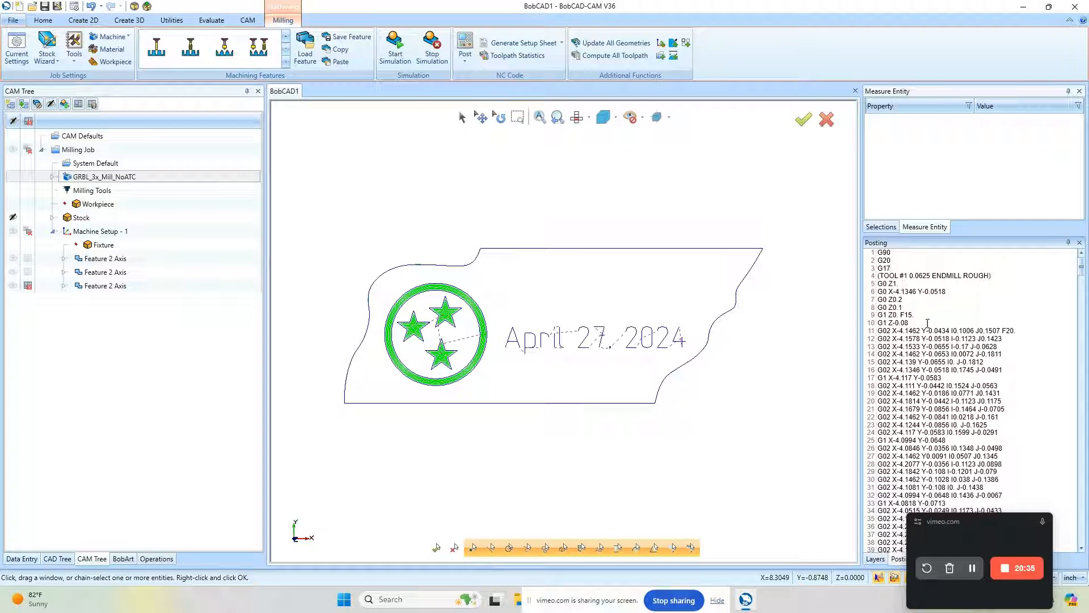
{"action": "scroll", "coordinate": [928, 322], "scroll_direction": "down", "scroll_amount": 20}
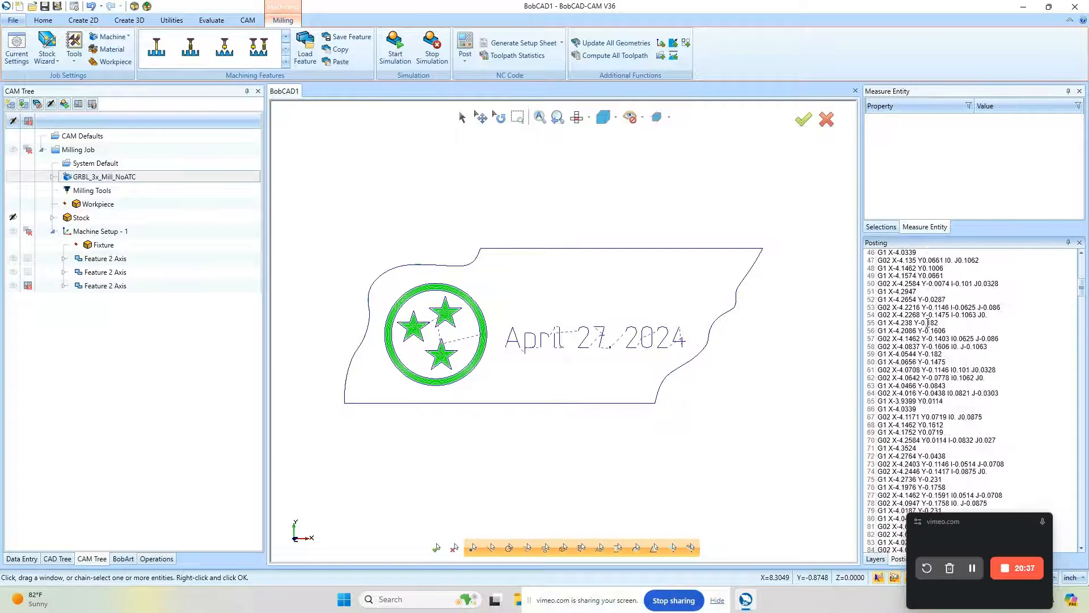
{"action": "scroll", "coordinate": [928, 323], "scroll_direction": "down", "scroll_amount": 20}
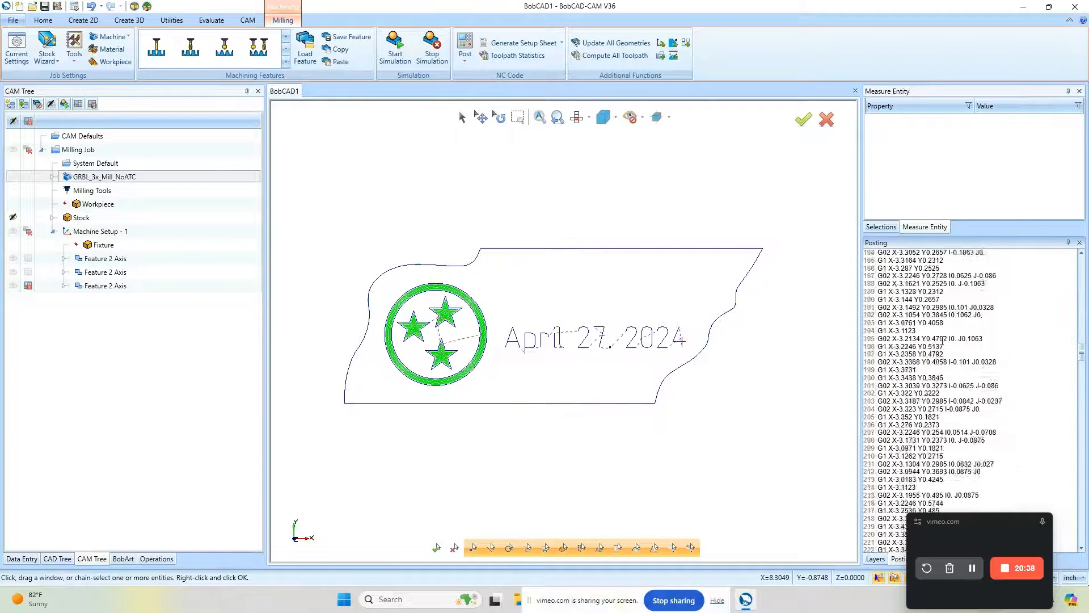
{"action": "scroll", "coordinate": [942, 339], "scroll_direction": "down", "scroll_amount": 11}
{"action": "right_click", "coordinate": [946, 333]}
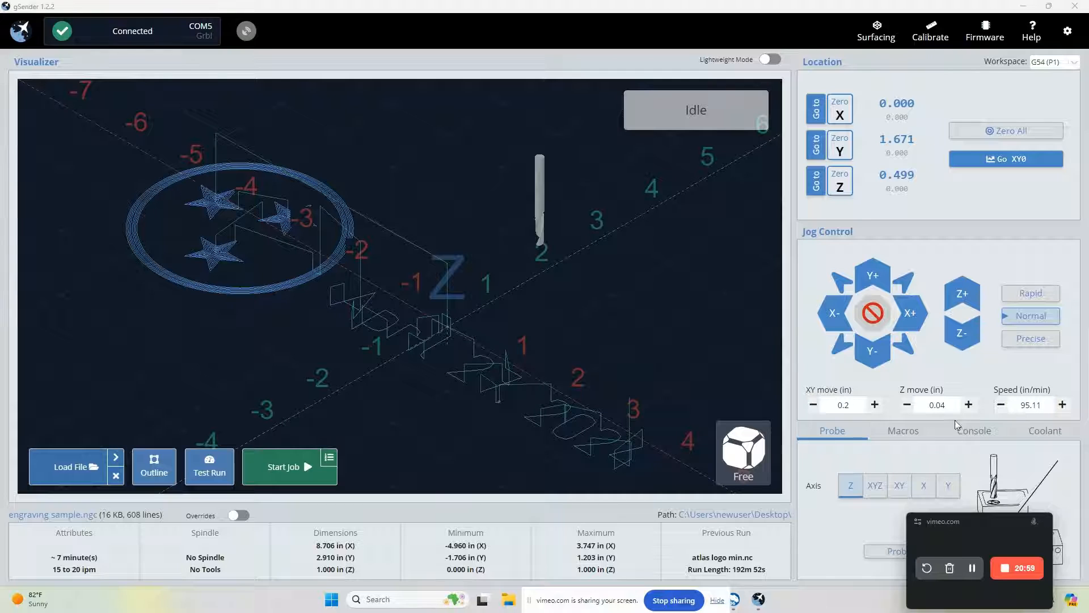
In gSender, examine the loaded engraving sample.ngc toolpath in the visualizer from a steeper overhead angle.
{"action": "left_click_drag", "start_coordinate": [973, 512], "coordinate": [908, 509]}
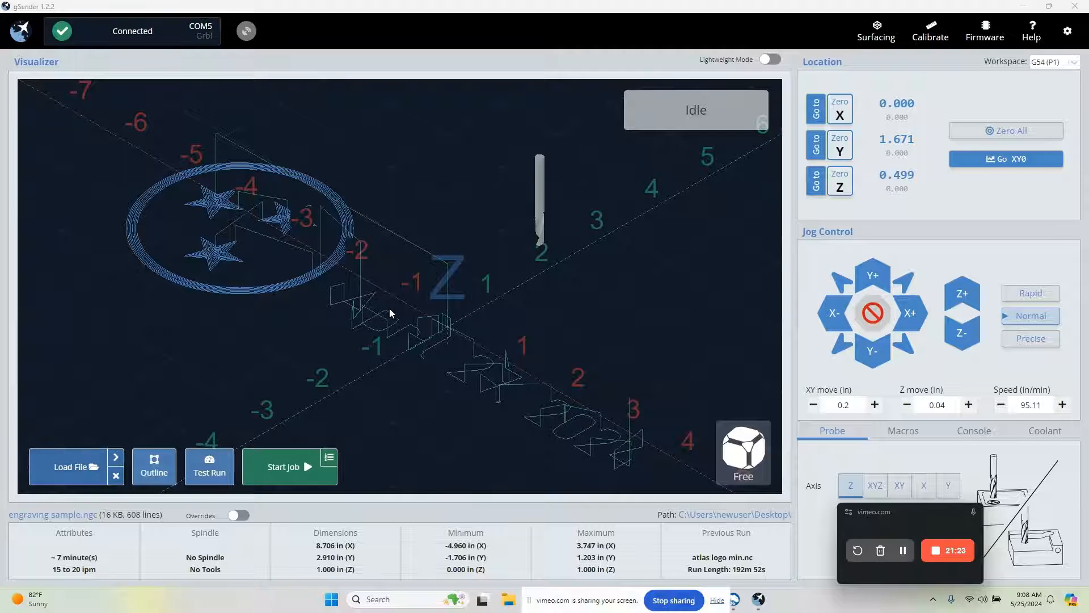
{"action": "scroll", "coordinate": [410, 299], "scroll_direction": "down", "scroll_amount": 3}
{"action": "left_click_drag", "start_coordinate": [391, 295], "coordinate": [409, 335]}
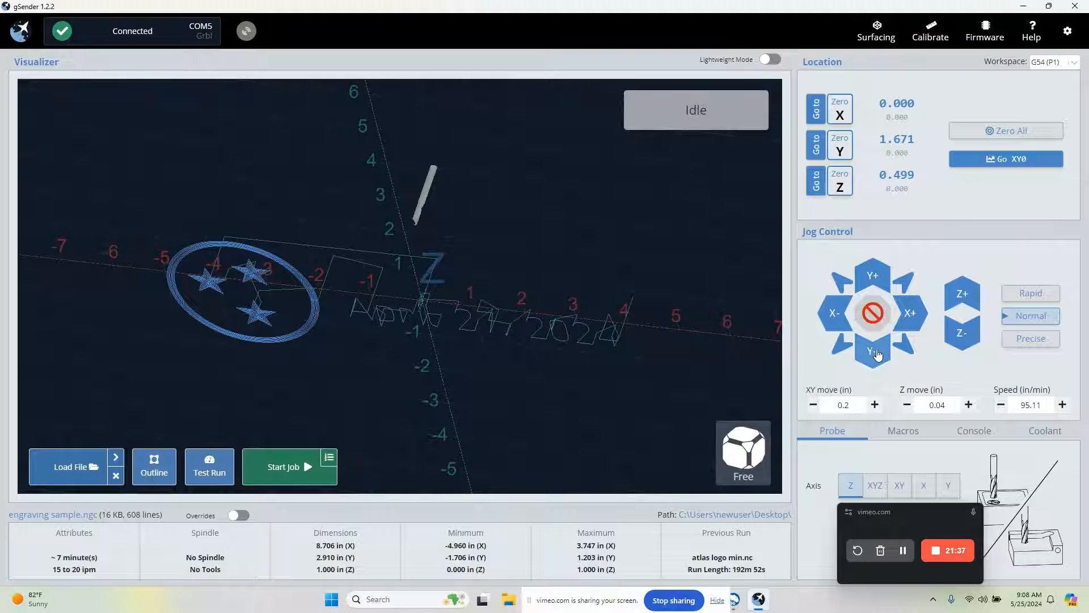
Jog the machine down and up in Y to about 2.1 in, and lower and raise Z to about 0.52 in.
{"action": "left_click", "coordinate": [874, 352]}
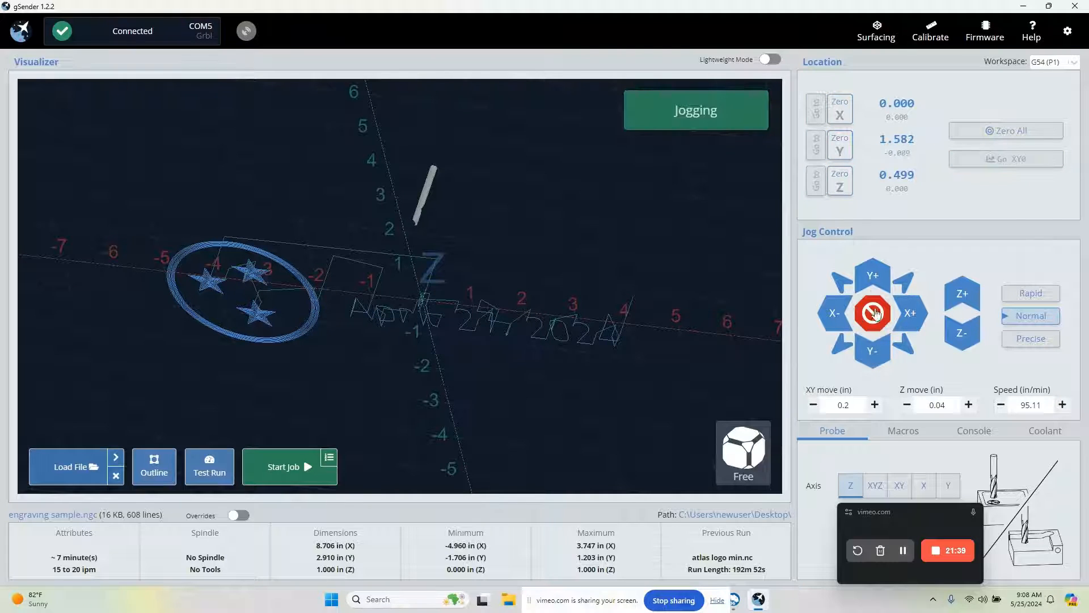
{"action": "left_click", "coordinate": [874, 277]}
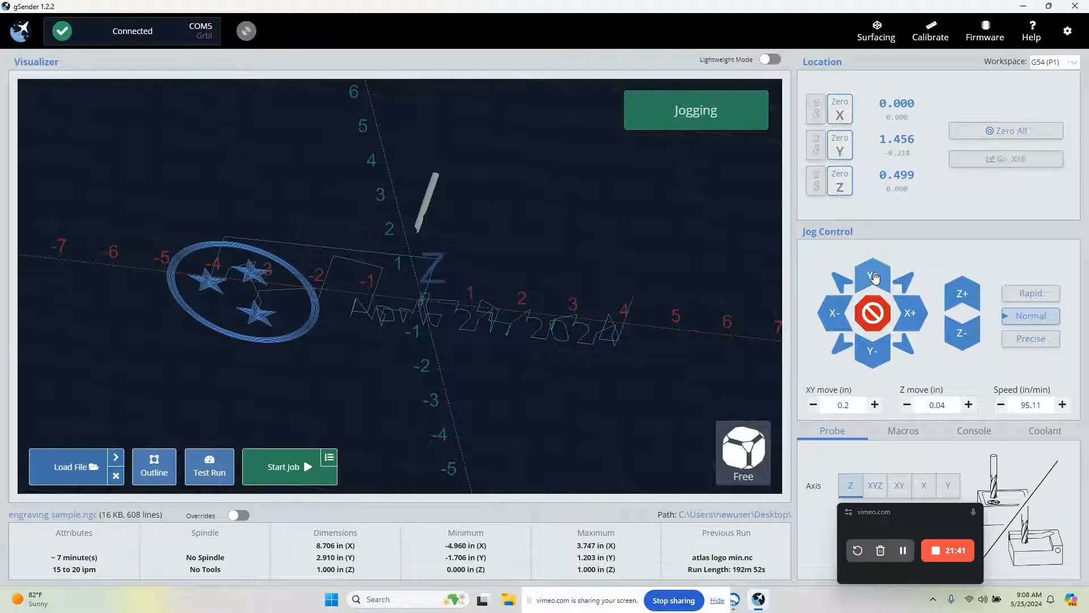
{"action": "left_click", "coordinate": [874, 277]}
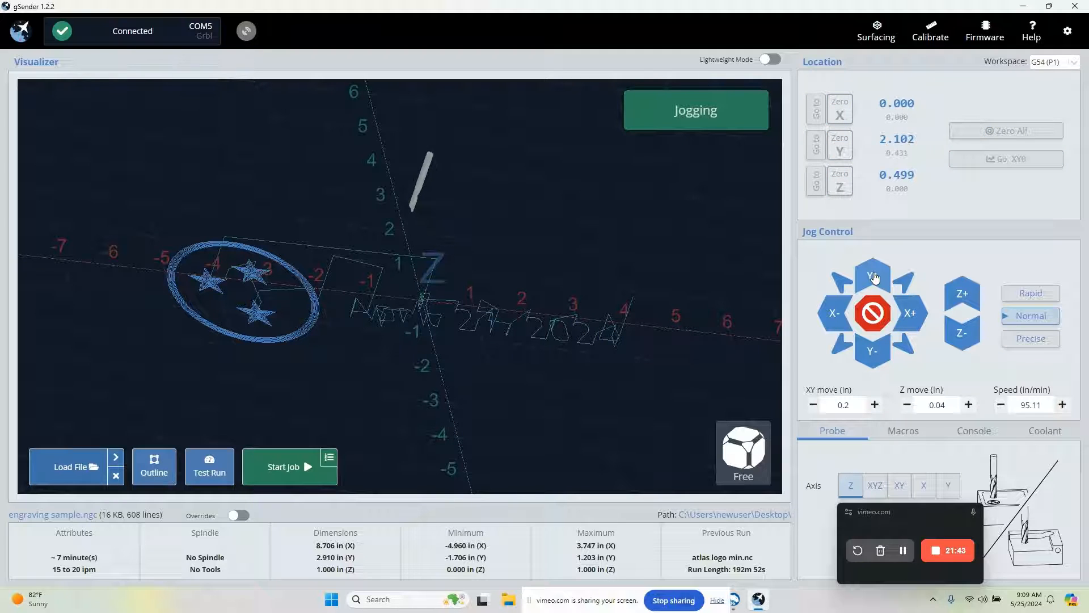
{"action": "left_click", "coordinate": [961, 340]}
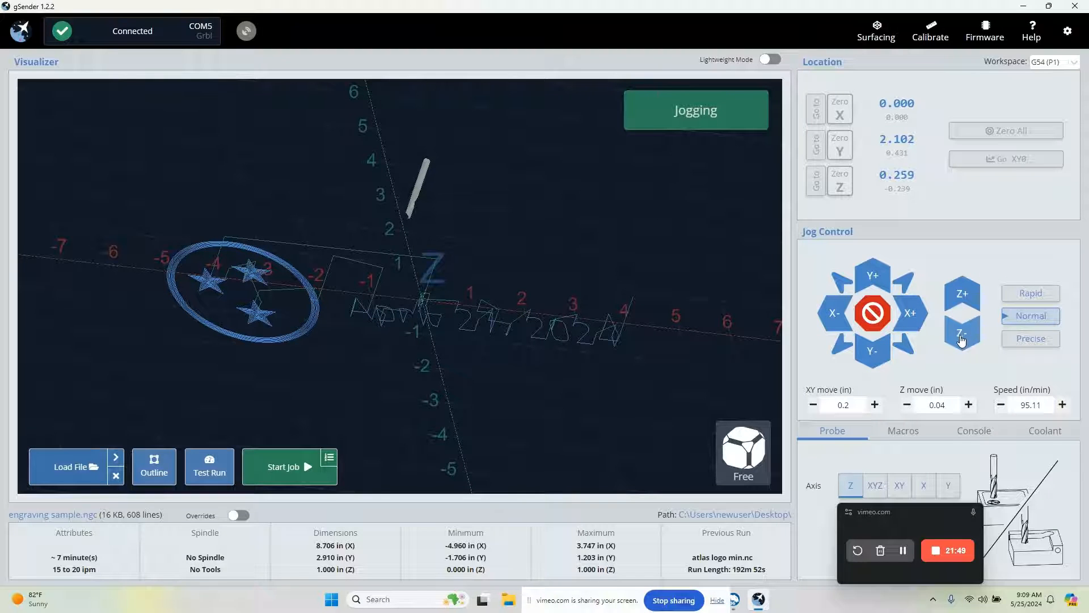
{"action": "left_click", "coordinate": [962, 296]}
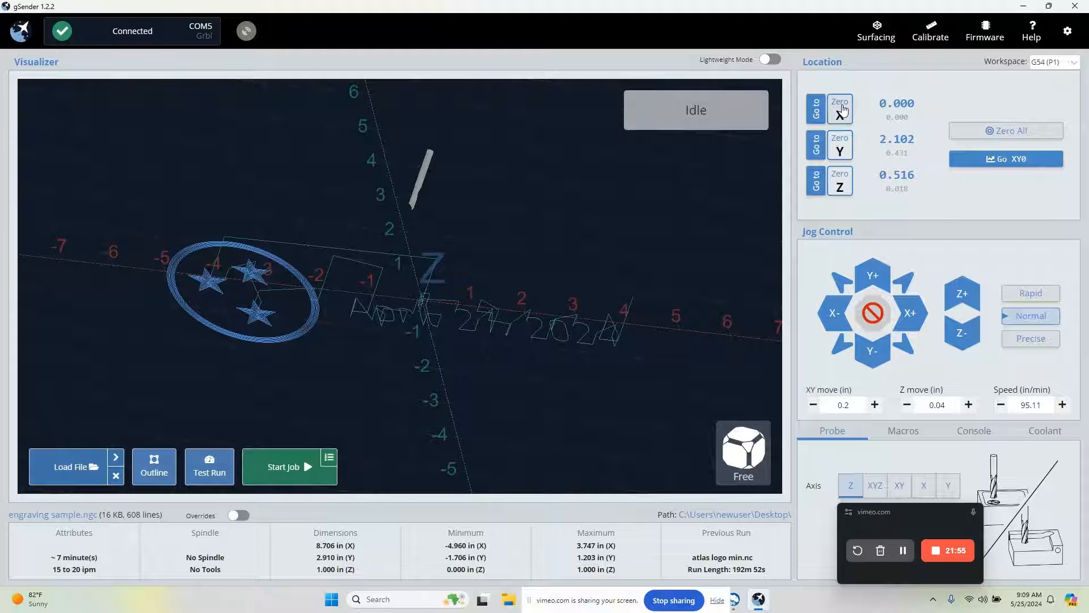
Zero the Y and Z axes at the current tool position and raise the tool about 0.2 in above the new zero.
{"action": "left_click", "coordinate": [843, 146]}
{"action": "left_click", "coordinate": [842, 181]}
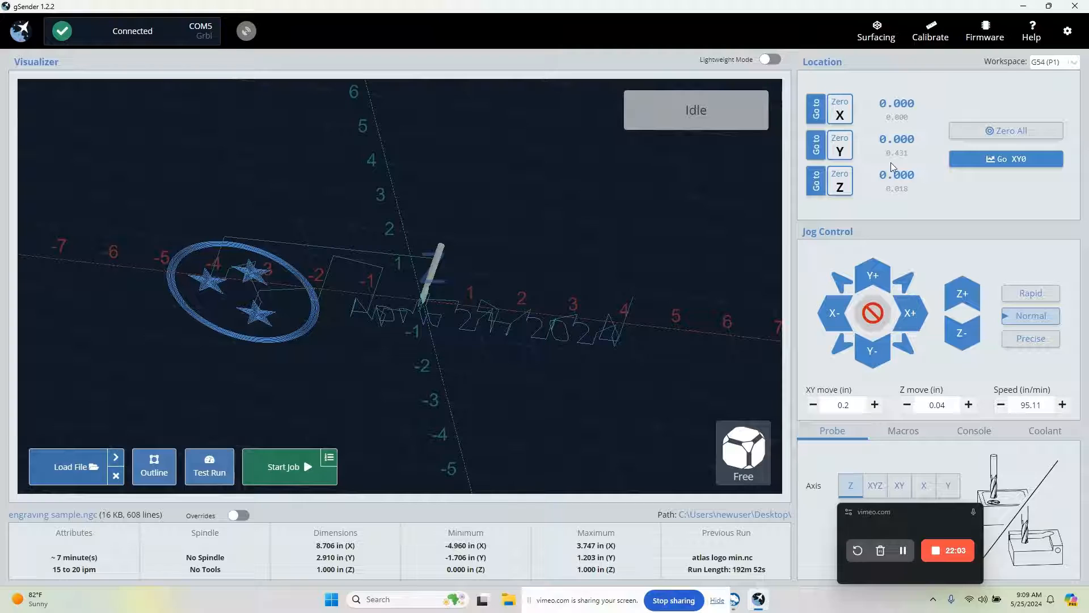
{"action": "left_click", "coordinate": [968, 293]}
Start the engraving sample.ngc job twice, stopping each run during the travel move in negative X.
{"action": "left_click", "coordinate": [289, 469]}
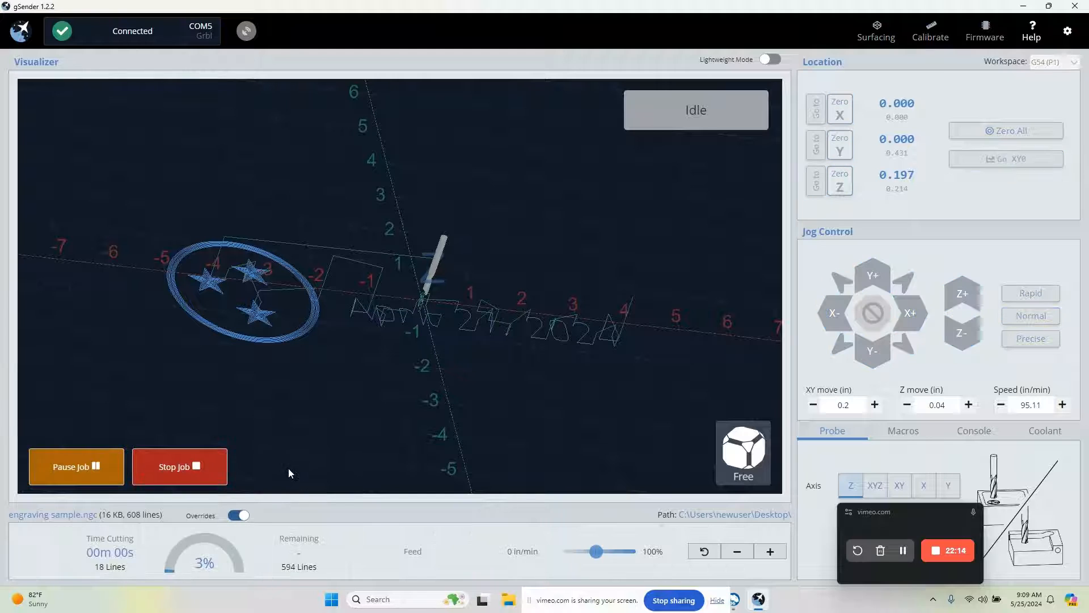
{"action": "left_click", "coordinate": [176, 470]}
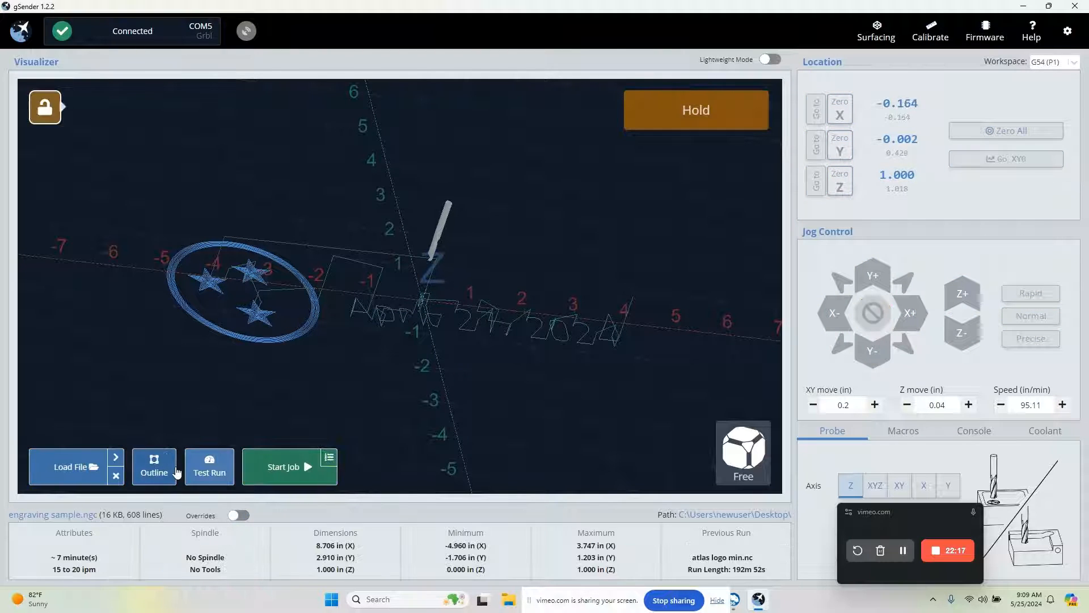
{"action": "left_click", "coordinate": [277, 470]}
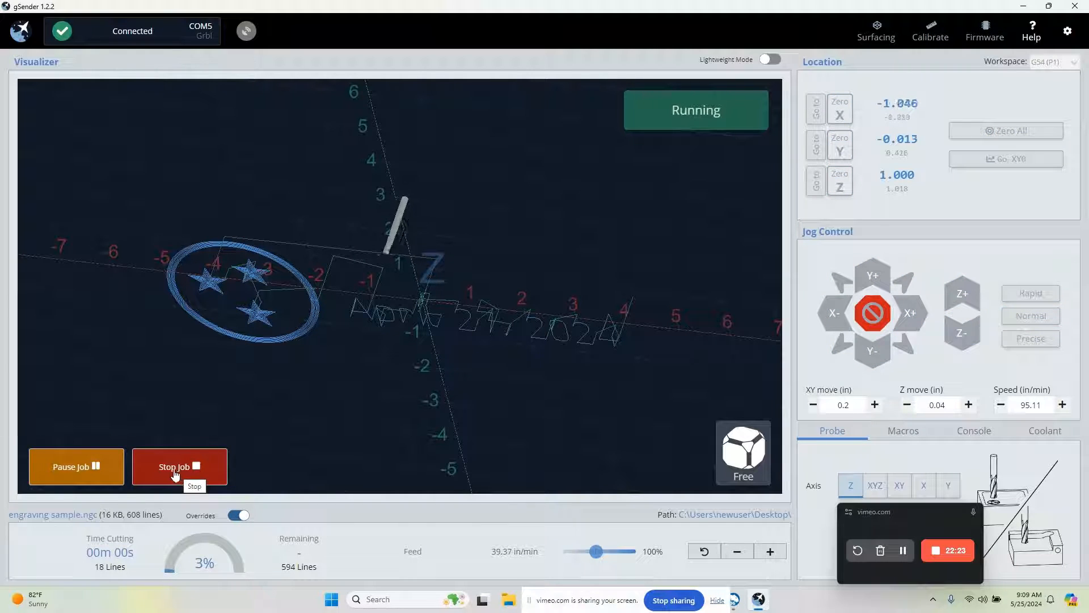
{"action": "left_click", "coordinate": [171, 471]}
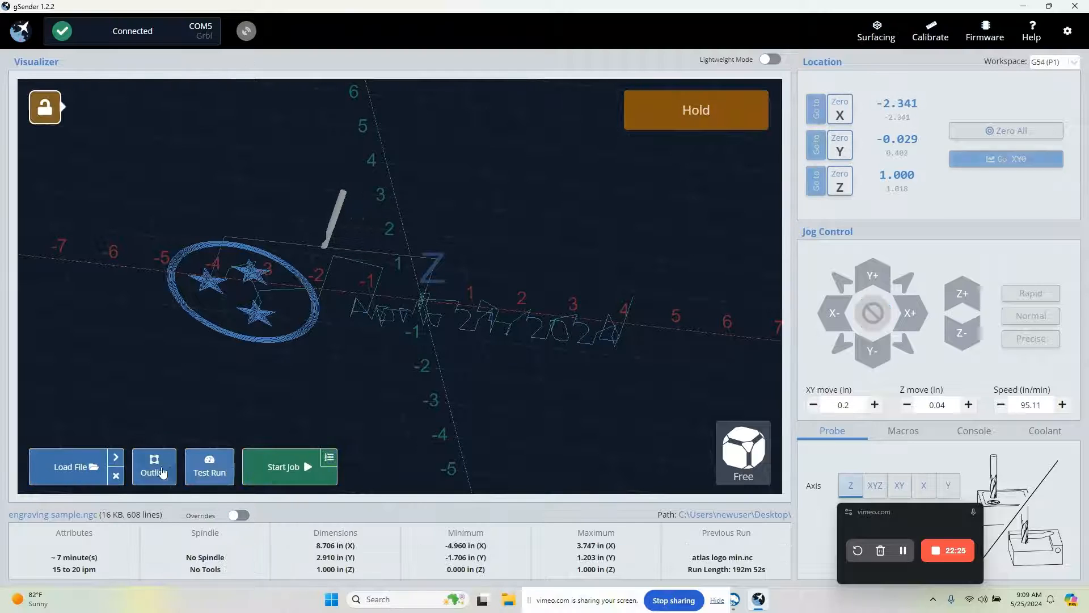